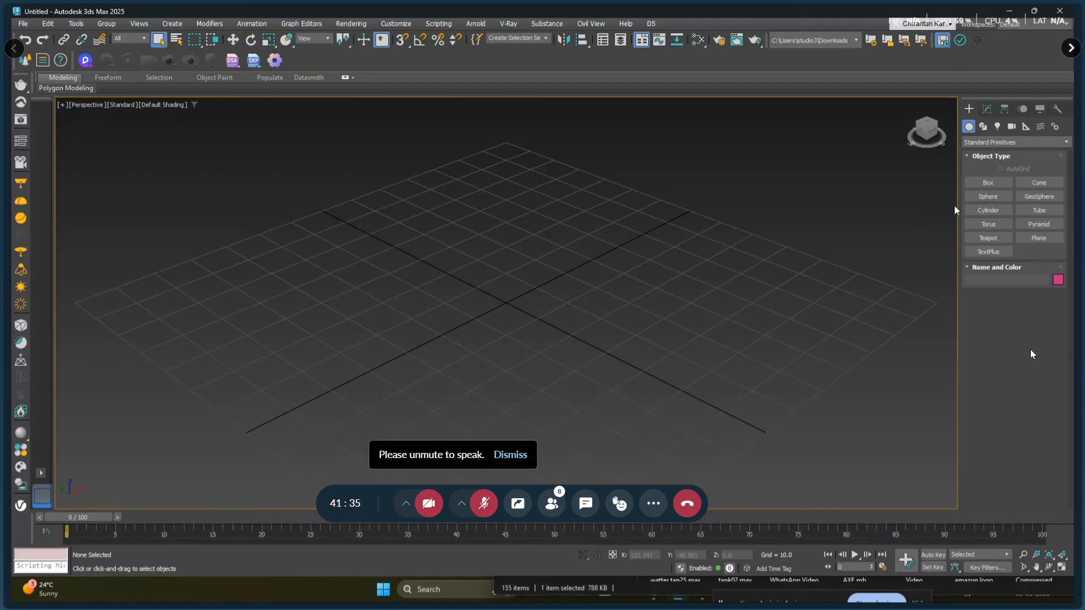
- In the Left view, begin a line profile with a smooth Bezier curve descending to a corner near the vertical axis
left_click(983, 126)
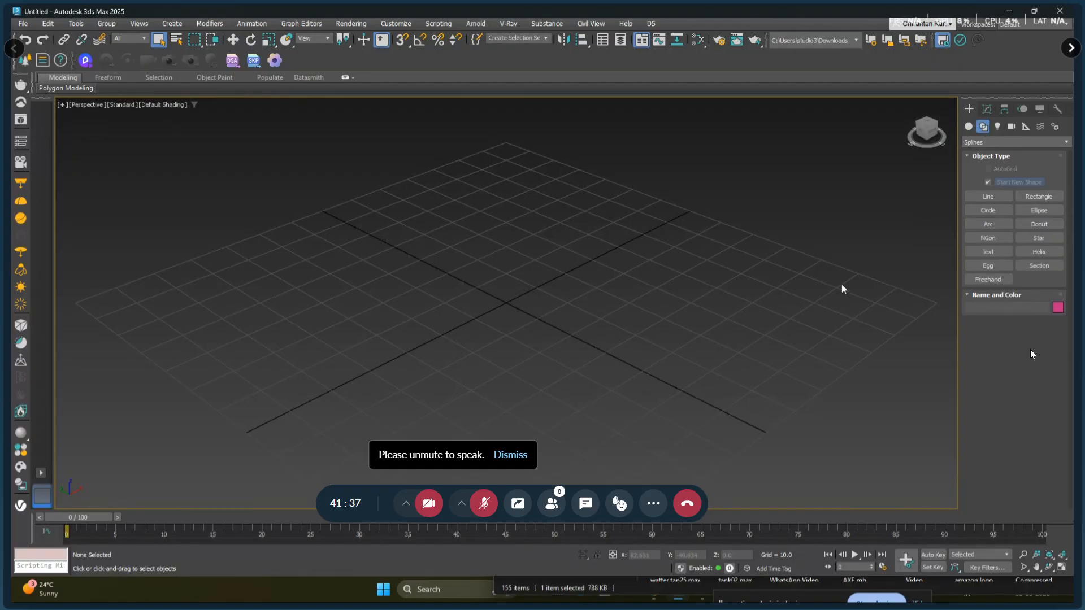
key("l")
mouse_move(729, 297)
middle_mouse_down()
mouse_move(695, 344)
mouse_move(686, 333)
mouse_move(681, 344)
middle_mouse_up()
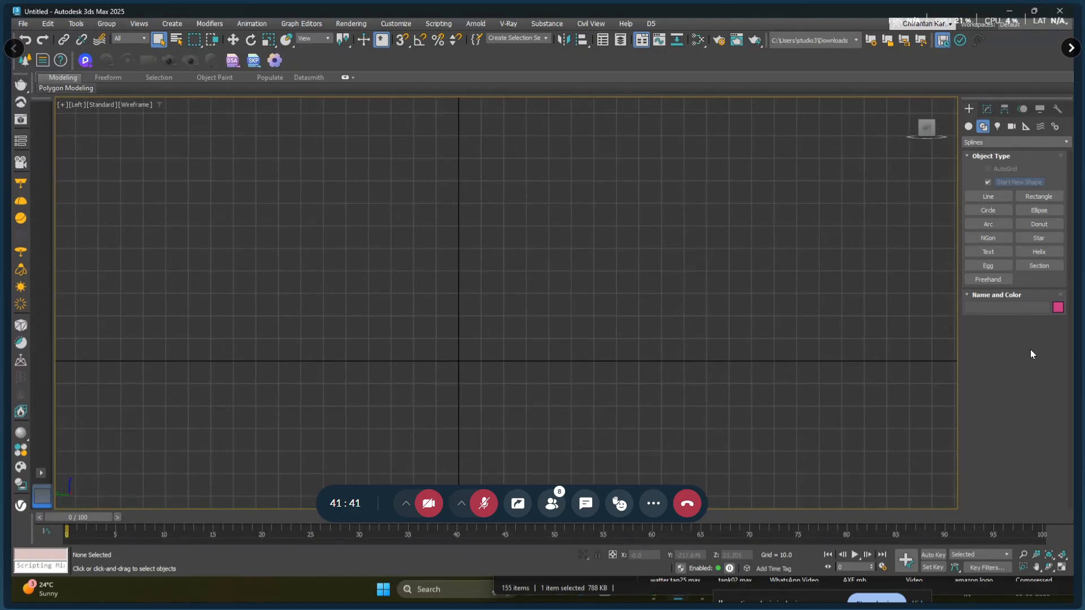
left_click(994, 198)
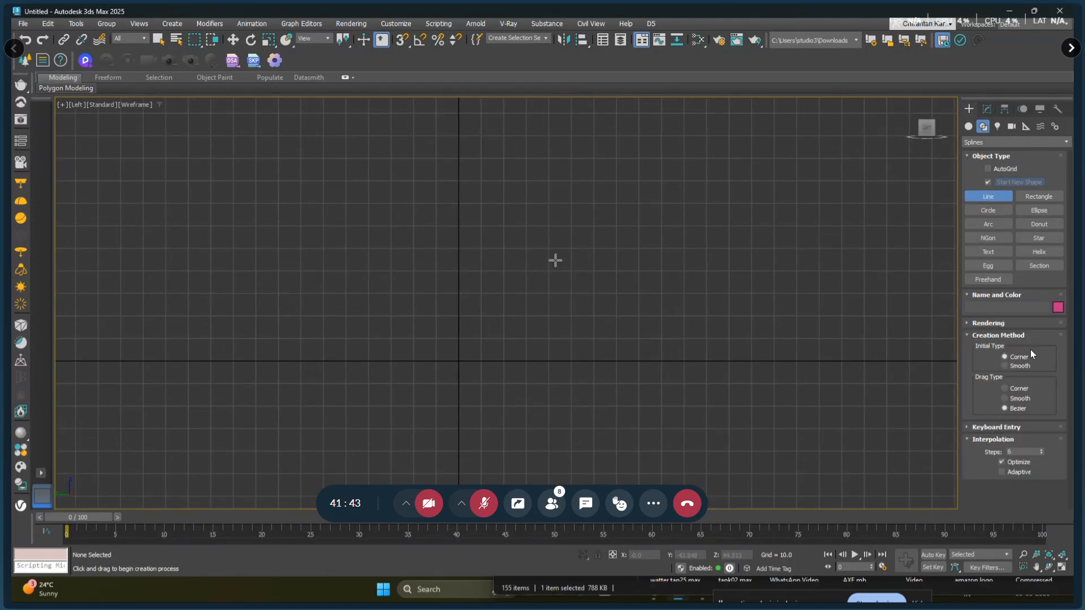
mouse_move(556, 260)
middle_mouse_down()
mouse_move(455, 267)
mouse_move(502, 280)
mouse_move(545, 243)
middle_mouse_up()
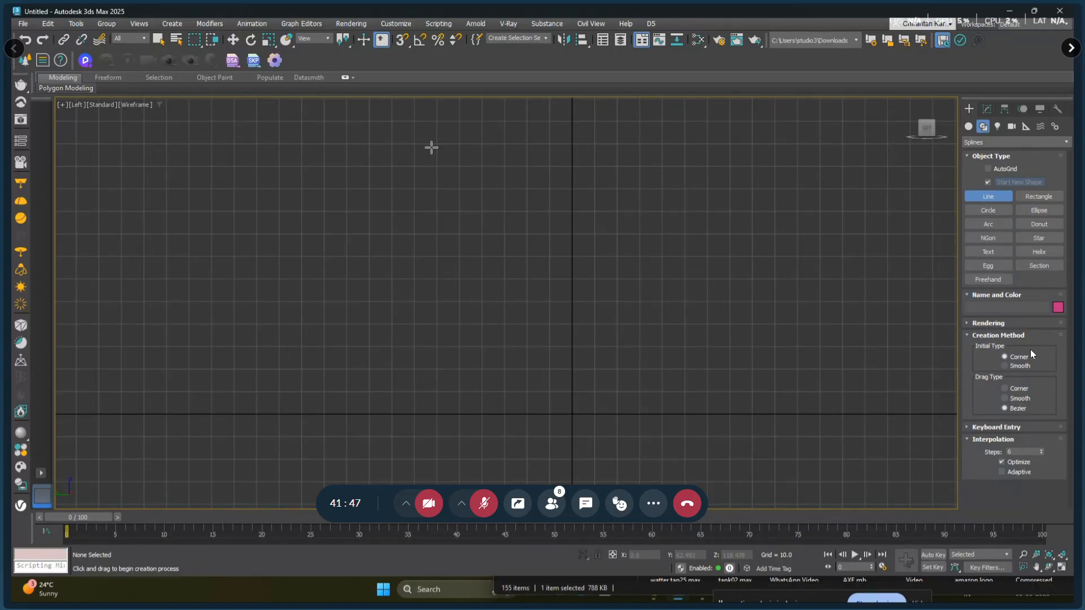
left_click(430, 147)
left_click_drag(453, 241, 467, 259)
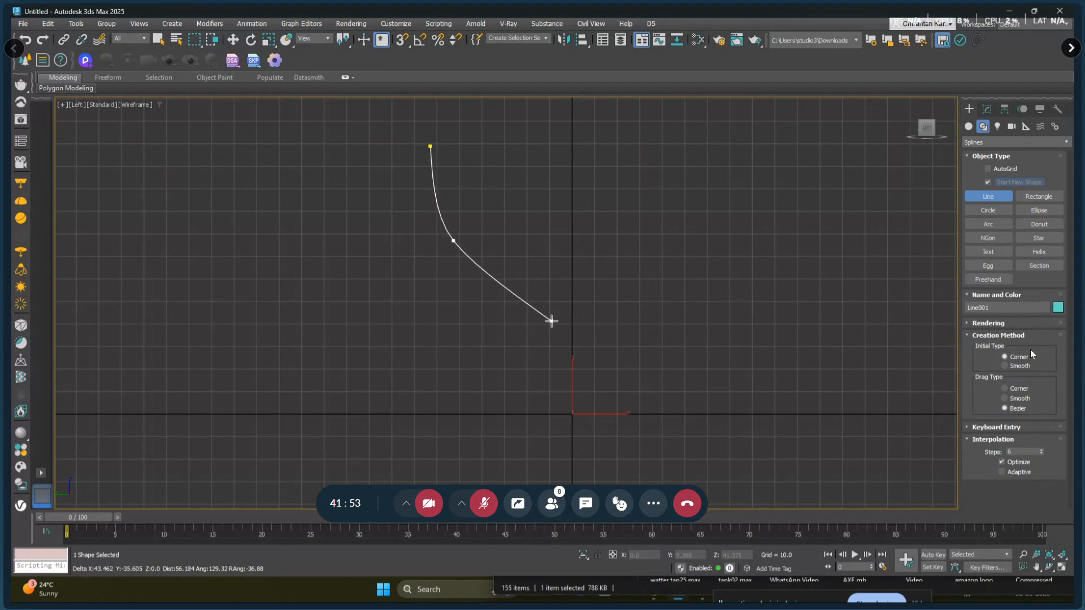
left_click(550, 319)
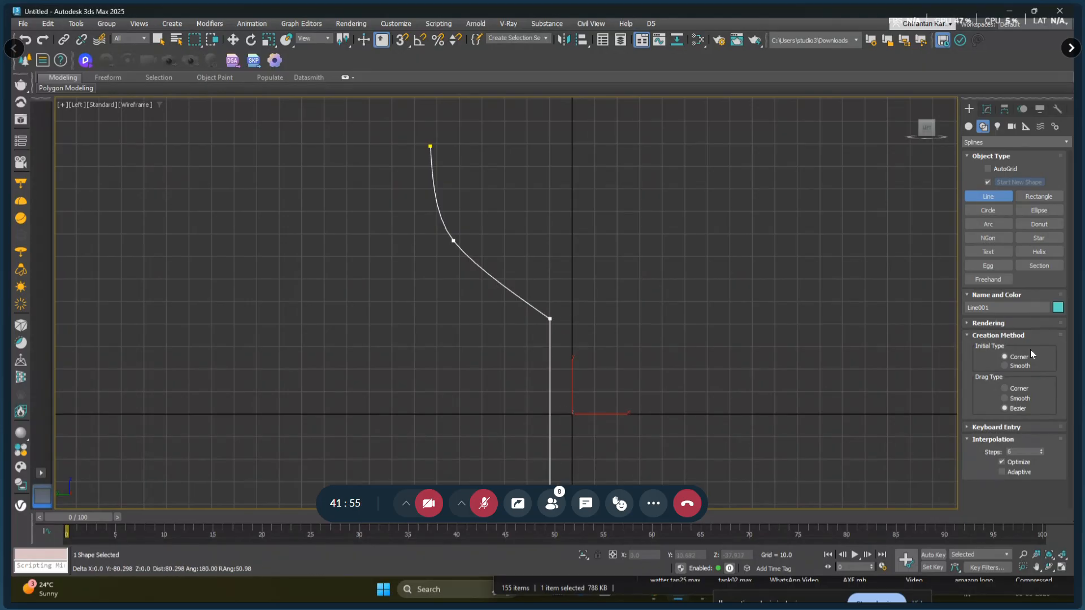
- Continue the line straight down about 80 units, diagonally outward about 12 units, and horizontally back about 16 units, ending it at the axis
left_click(550, 505)
middle_click_drag(572, 465, 604, 344)
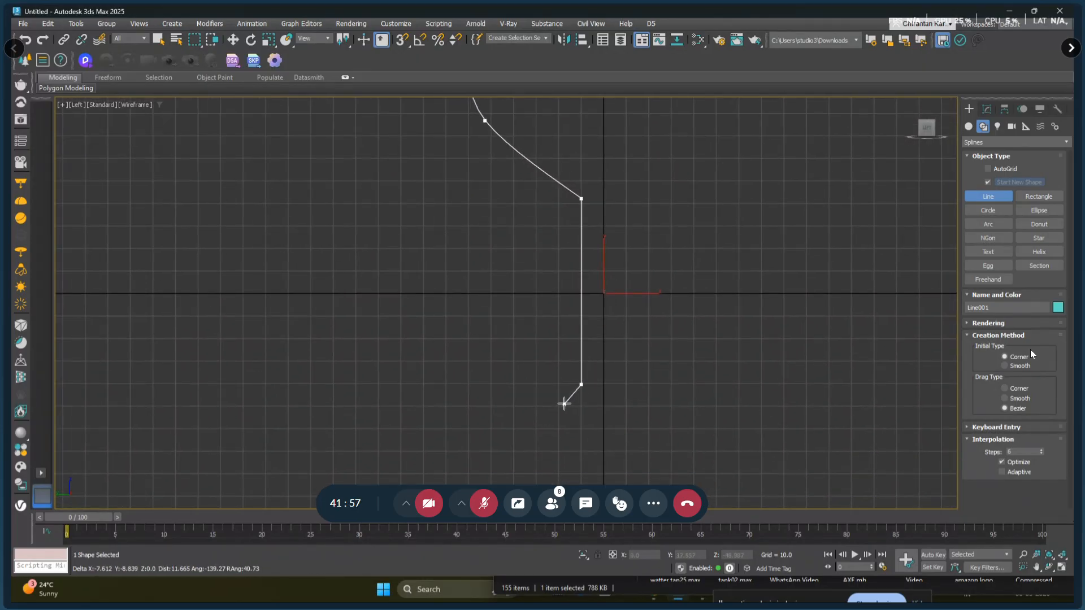
left_click(564, 403)
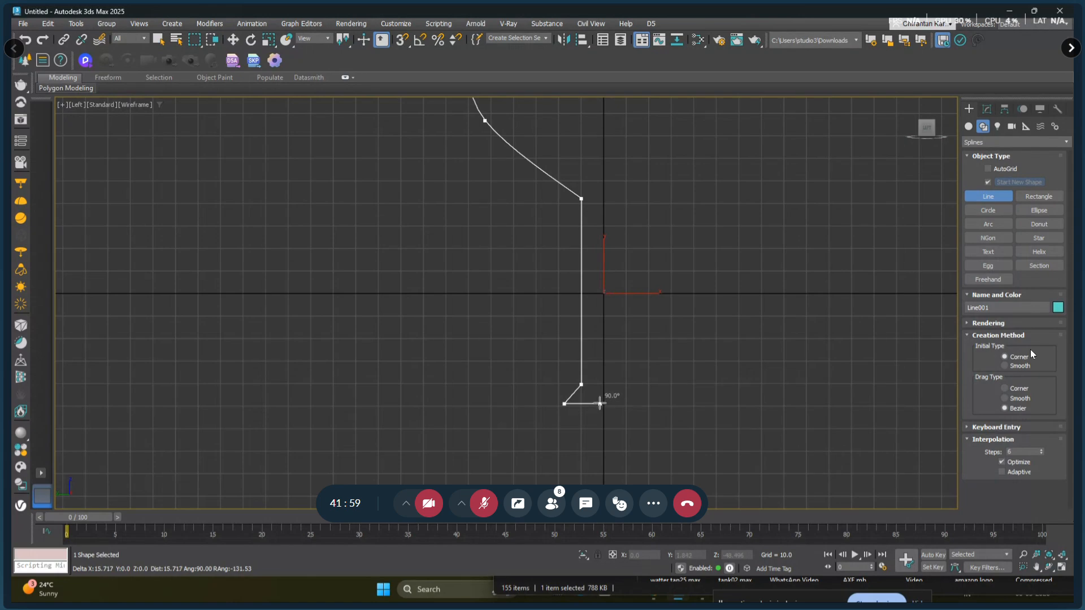
left_click(602, 403)
right_click(606, 400)
middle_click_drag(675, 308, 680, 431)
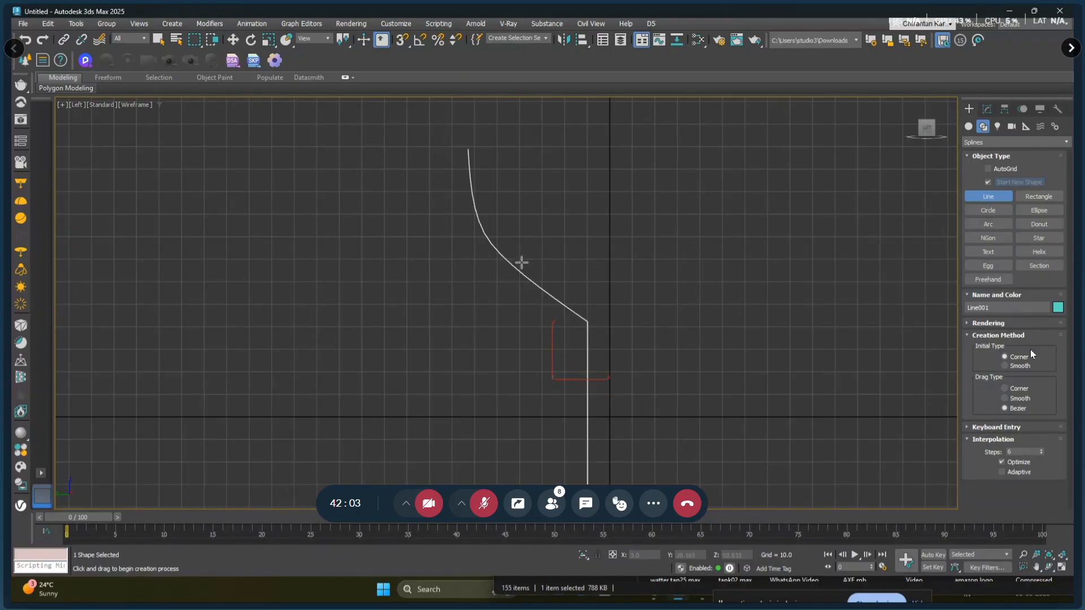
- At vertex level, move the profile's top end vertex and its curve's middle vertex upward to make the upper curve taller and gentler
key("1")
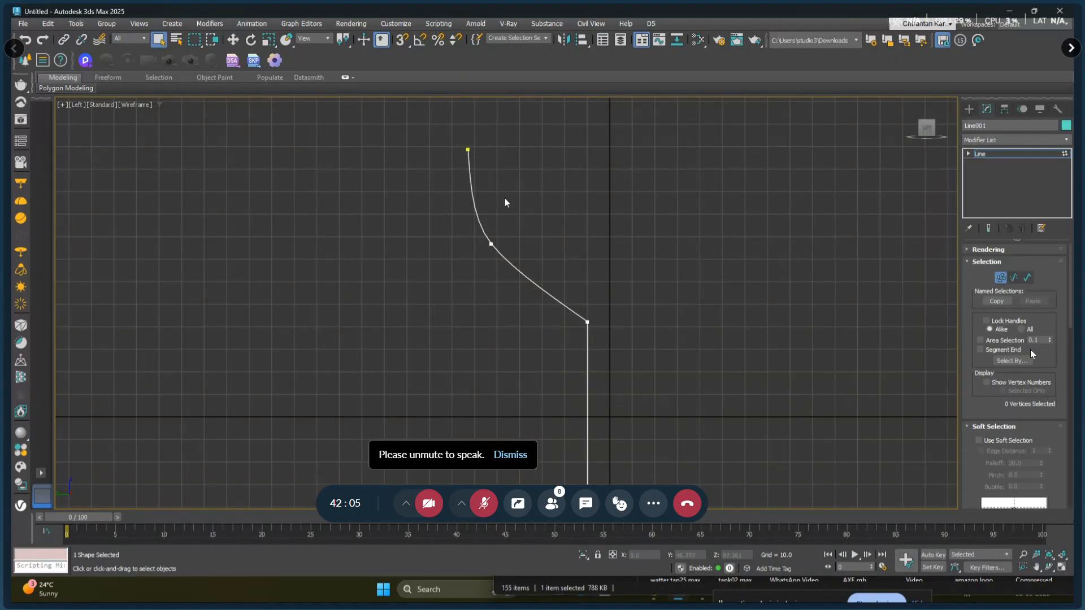
left_click(468, 150)
middle_click_drag(468, 149, 444, 258)
right_click(478, 289)
left_click(498, 302)
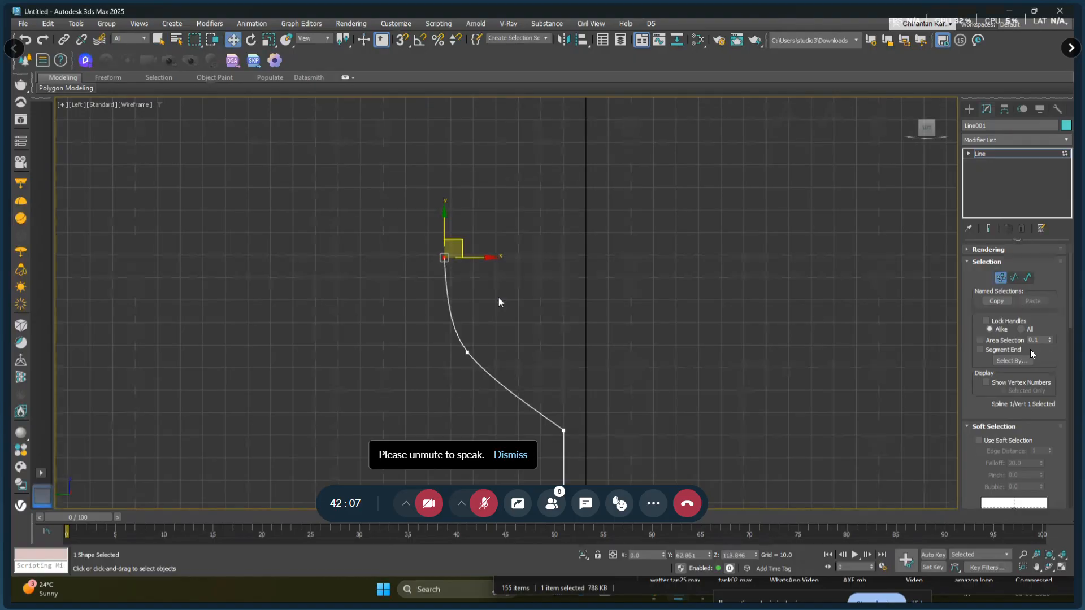
middle_click_drag(499, 301, 492, 350)
left_click_drag(455, 292, 451, 210)
left_click(462, 401)
left_click_drag(476, 384, 430, 327)
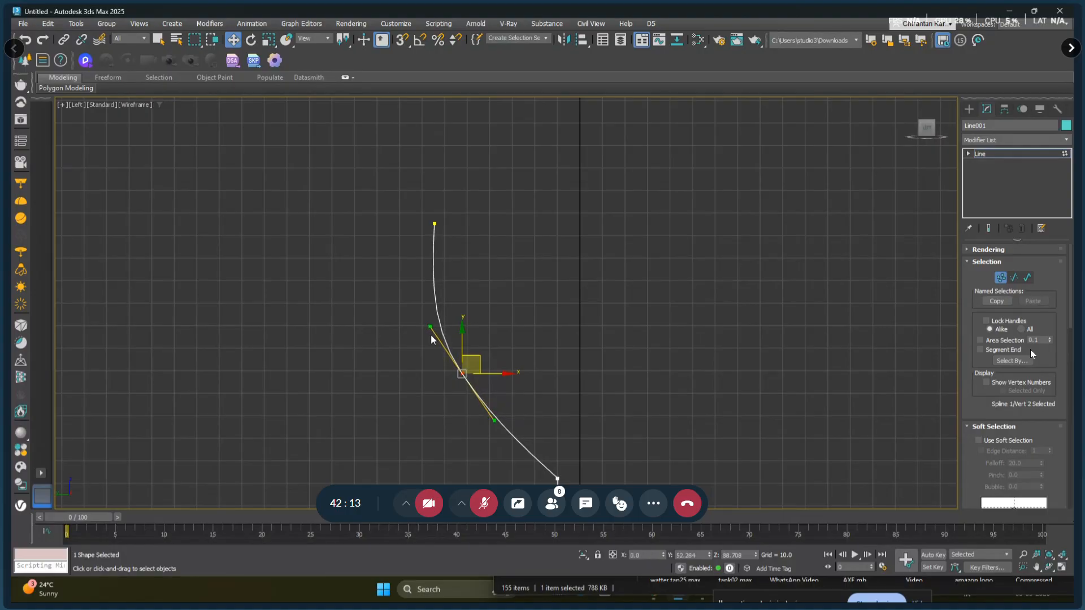
- Fillet the corner where the upper curve meets the straight stem by about 3.5 units
middle_click_drag(533, 408, 519, 243)
scroll(566, 316, "up", 5)
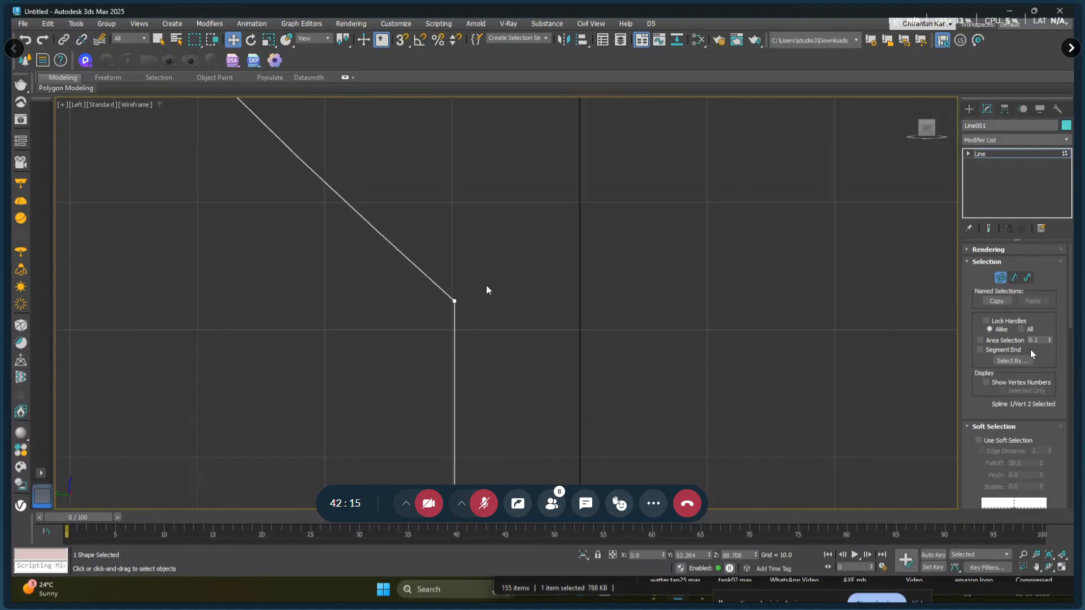
left_click_drag(487, 286, 427, 342)
left_click_drag(971, 455, 971, 334)
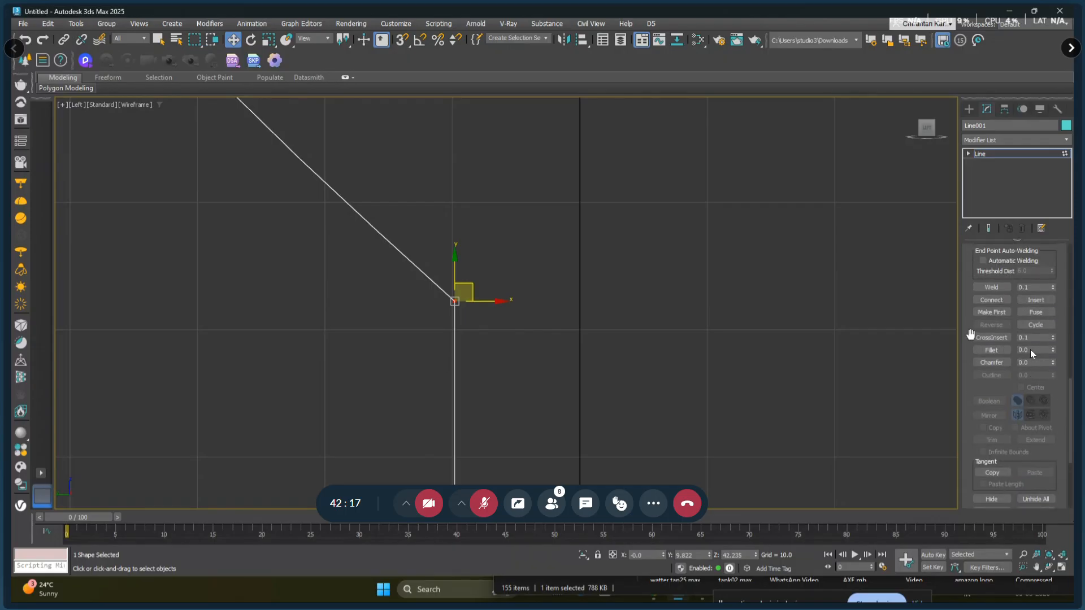
left_click(992, 350)
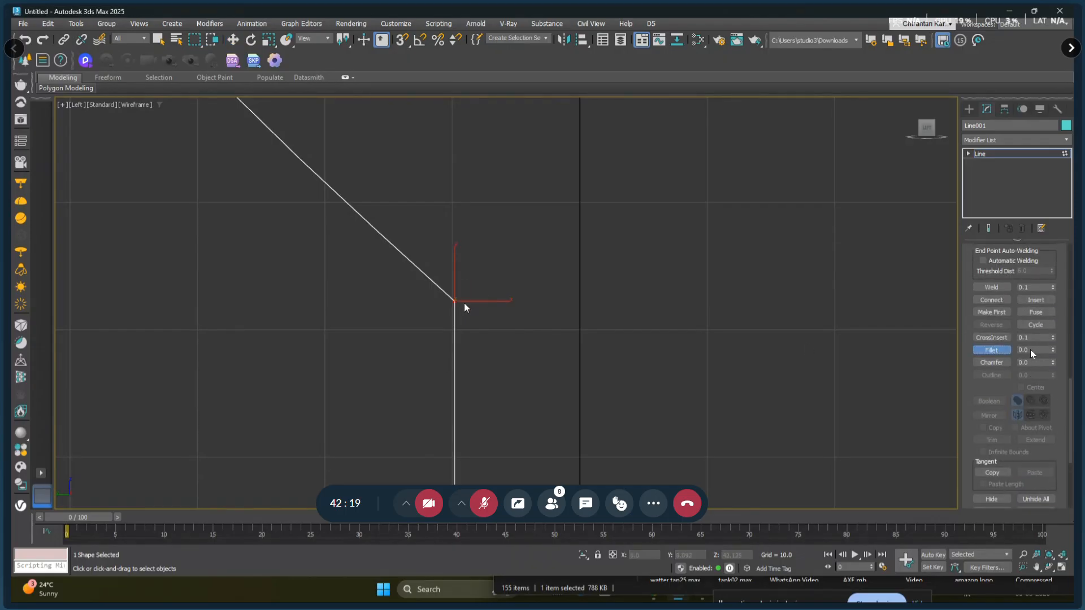
left_click_drag(460, 300, 459, 258)
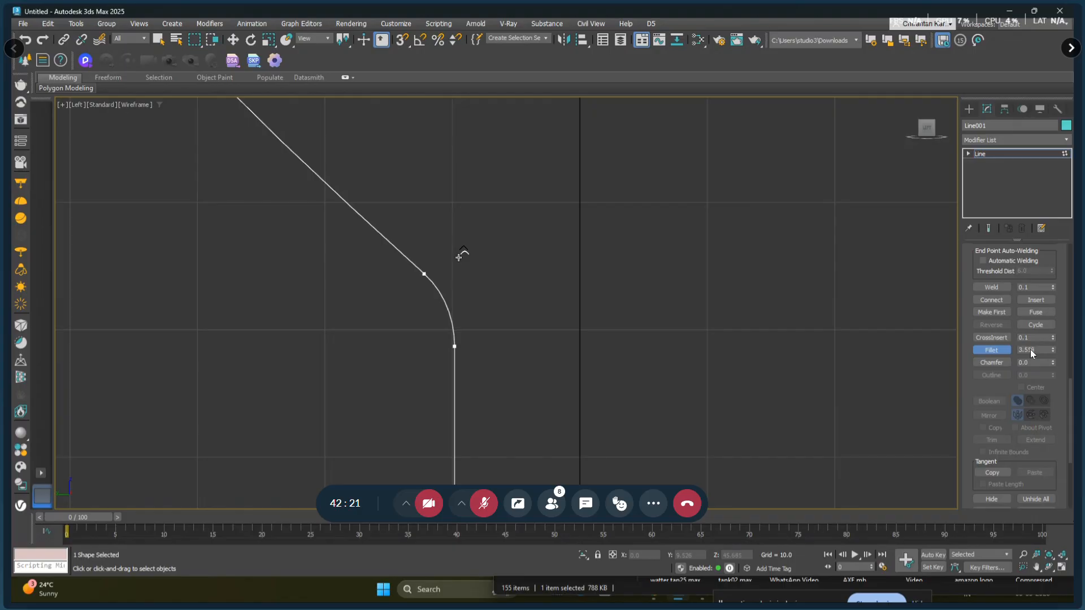
- Fillet the stem's lower corner and the foot's outer corner together by about 1.5 units
scroll(545, 381, "down", 3)
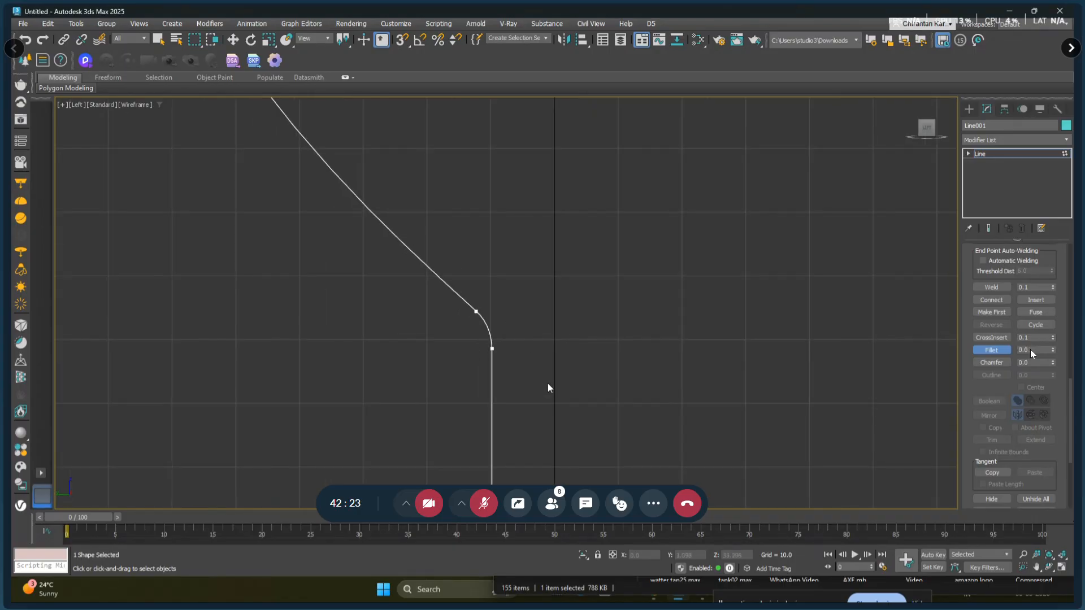
scroll(552, 388, "down", 3)
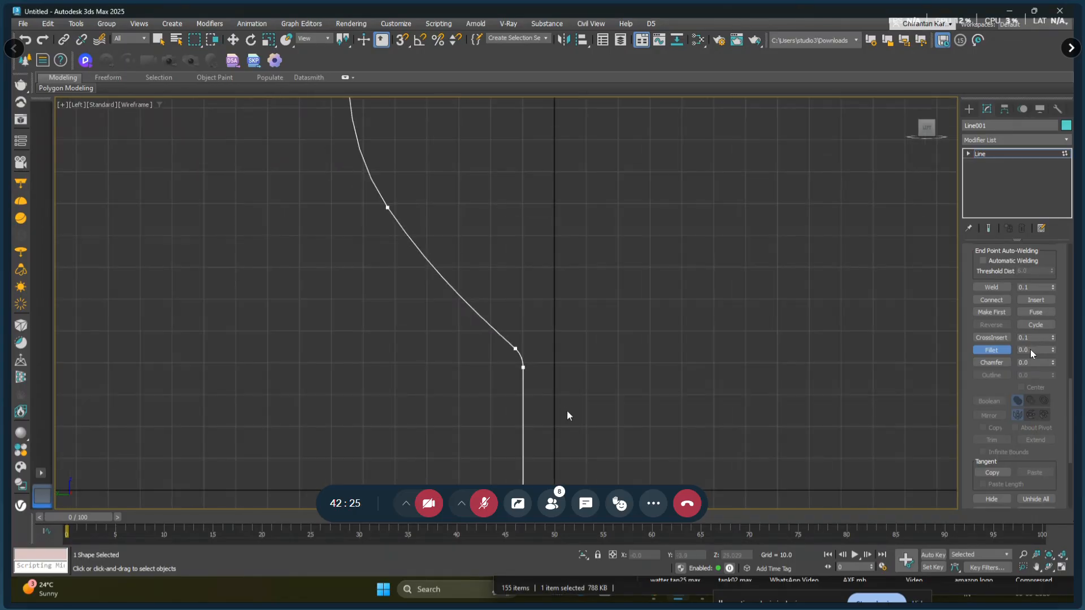
middle_click_drag(556, 480, 602, 238)
scroll(589, 290, "up", 2)
scroll(590, 290, "up", 3)
middle_click_drag(578, 415, 706, 218)
scroll(646, 241, "up", 2)
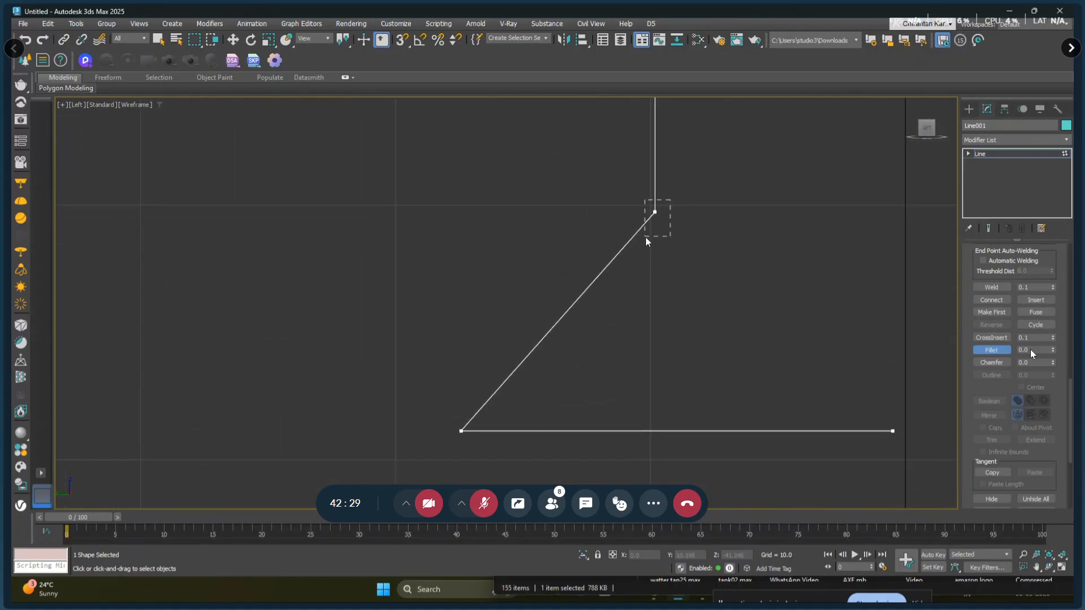
left_click(655, 212)
left_click_drag(445, 372, 498, 468)
left_click_drag(657, 217, 662, 174)
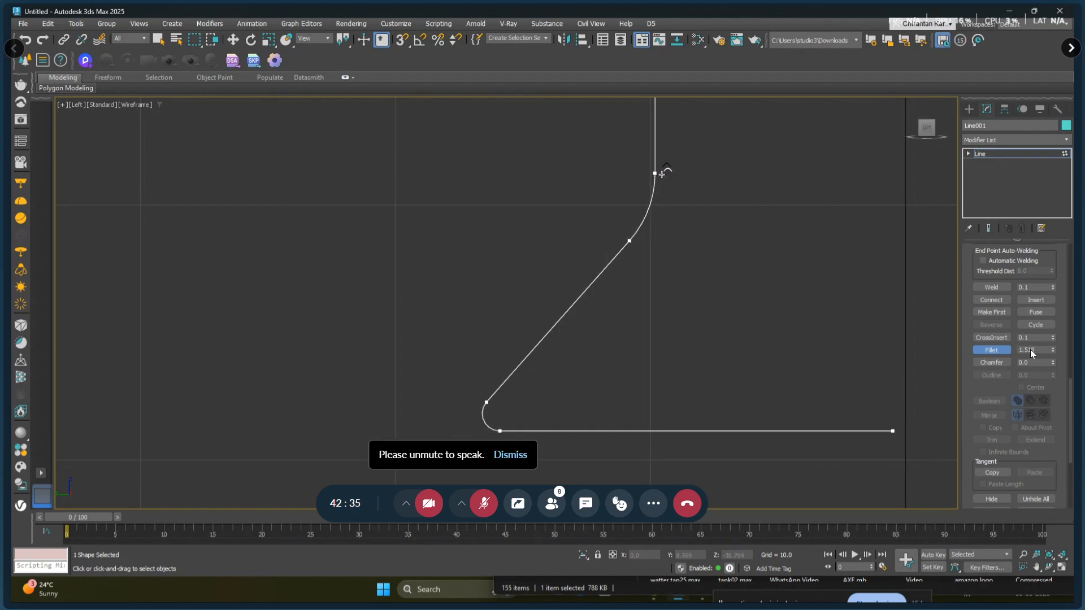
- At spline level, use Outline to offset the whole profile slightly inward, forming a thin closed double wall
scroll(704, 274, "down", 5)
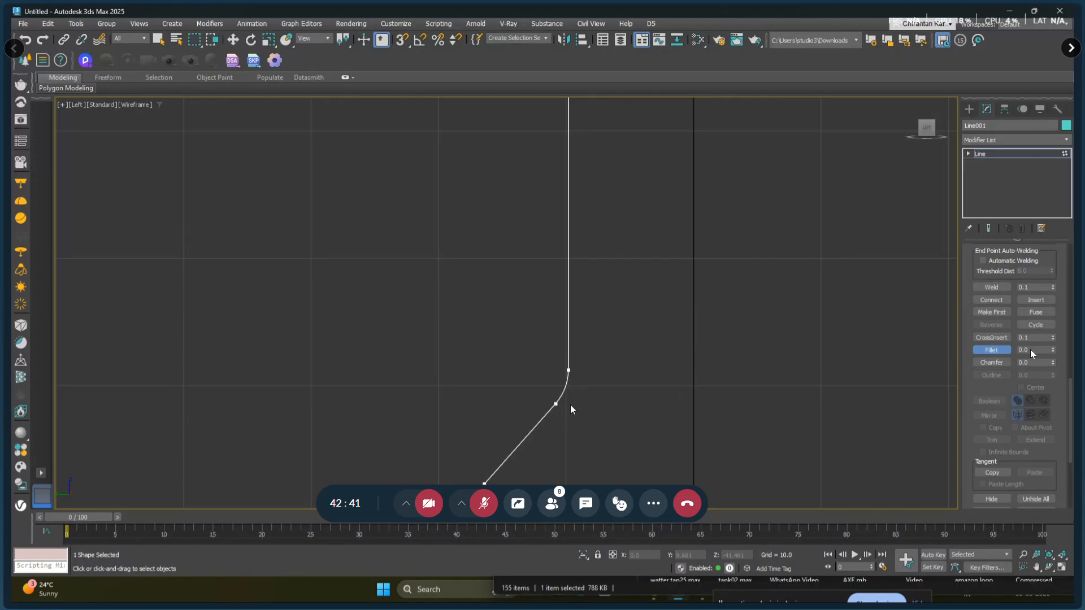
middle_click_drag(632, 388, 598, 396)
scroll(640, 255, "down", 4)
middle_click_drag(640, 255, 630, 378)
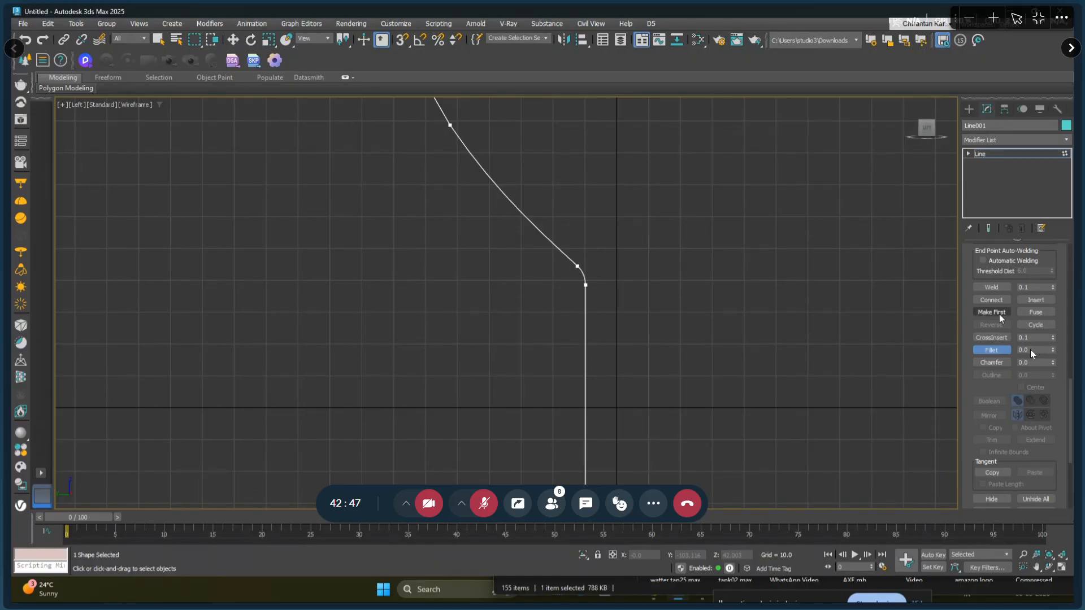
left_click(968, 154)
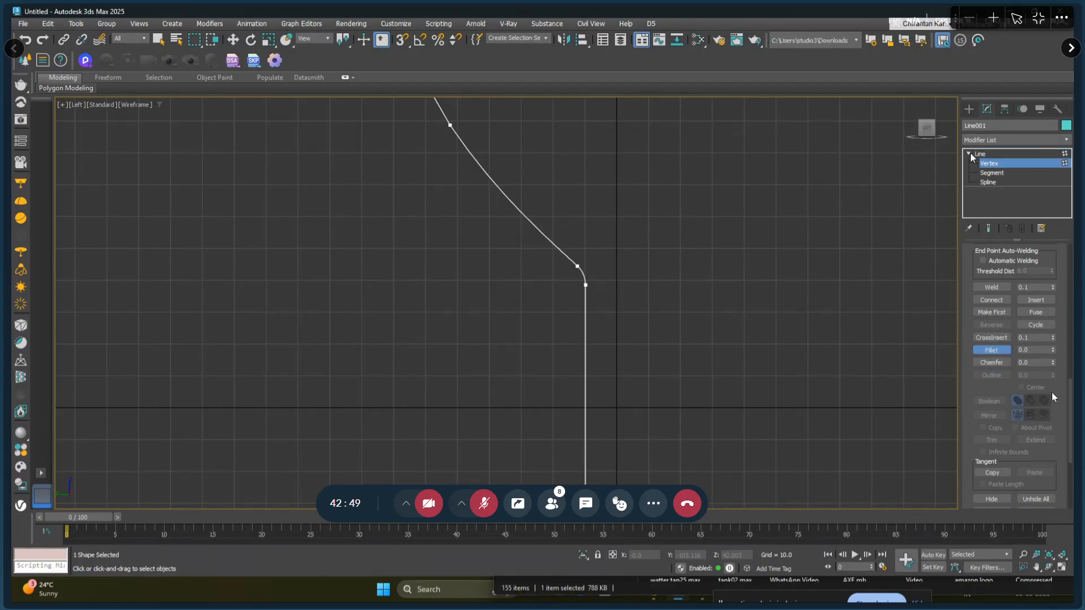
left_click(989, 182)
left_click_drag(985, 307, 983, 236)
left_click(991, 303)
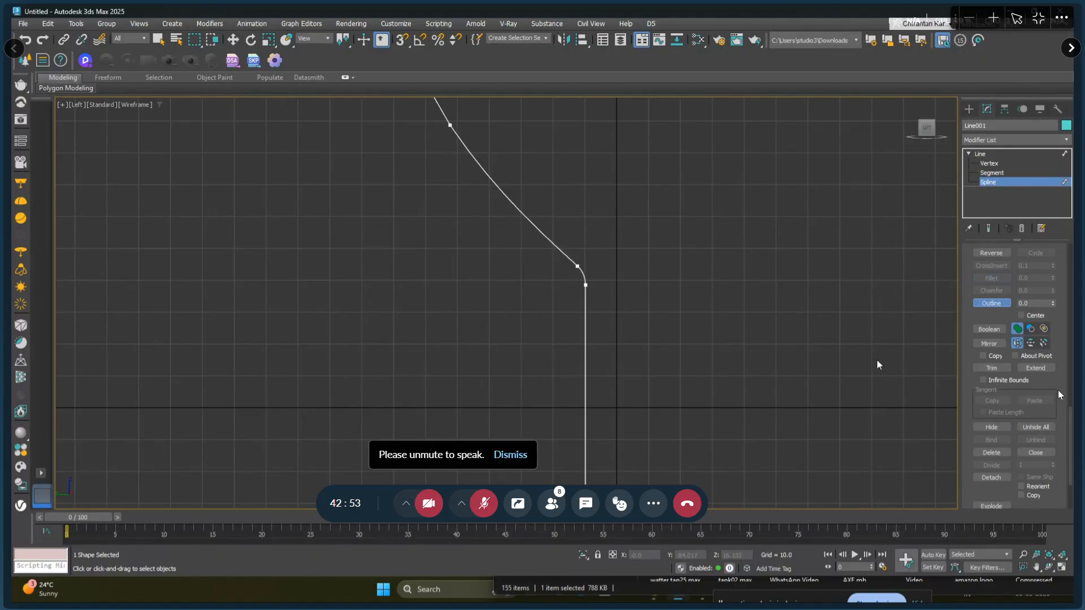
middle_click_drag(735, 453, 662, 334)
scroll(622, 299, "up", 6)
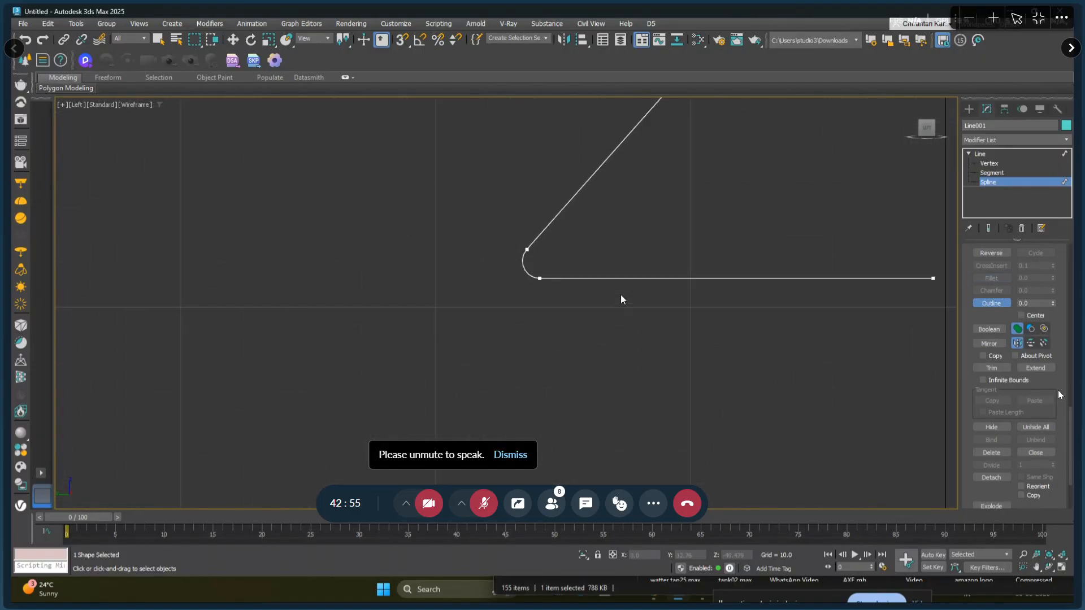
mouse_move(629, 279)
left_mouse_down()
mouse_move(635, 249)
mouse_move(633, 270)
left_mouse_up()
- Fillet both vertices at the outline's top end into a fully rounded rim, and leave vertex editing
scroll(647, 304, "down", 4)
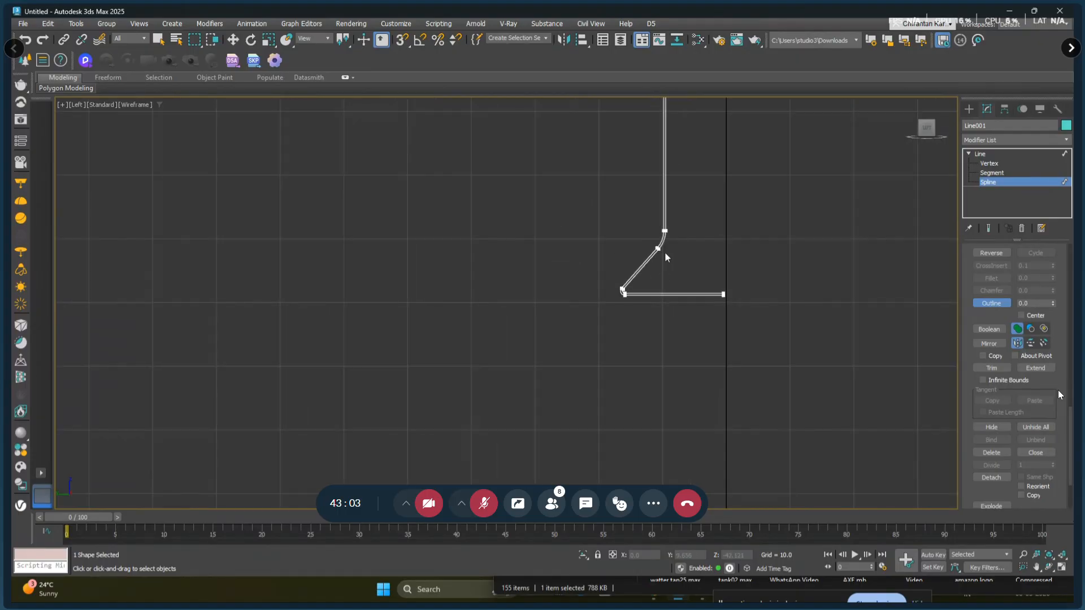
middle_click_drag(666, 258, 646, 393, "alt")
key("f")
key("l")
middle_click_drag(435, 136, 542, 483)
scroll(461, 319, "up", 8)
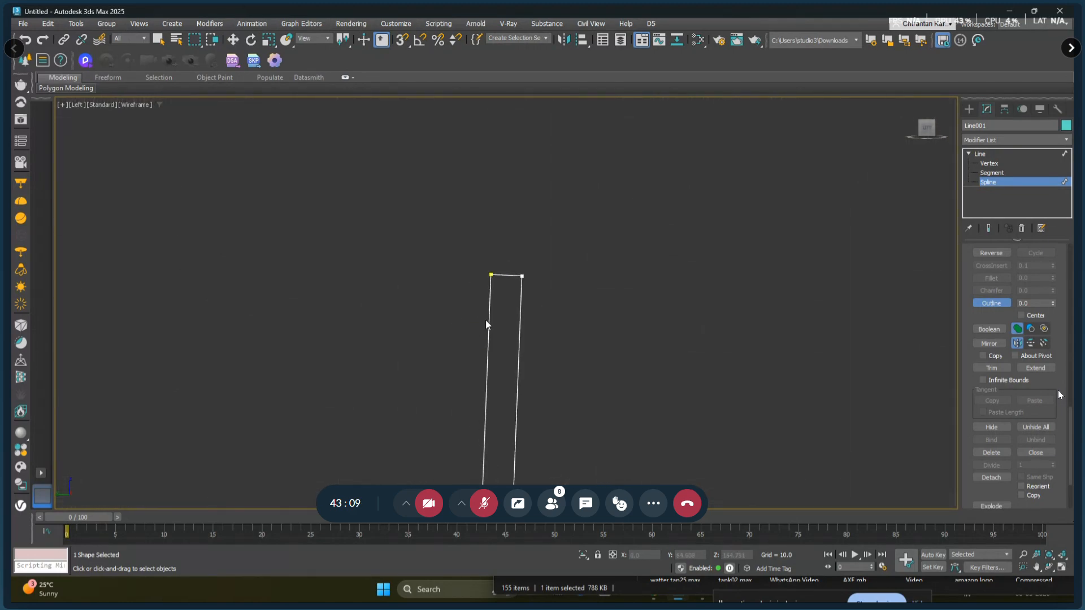
scroll(487, 325, "up", 3)
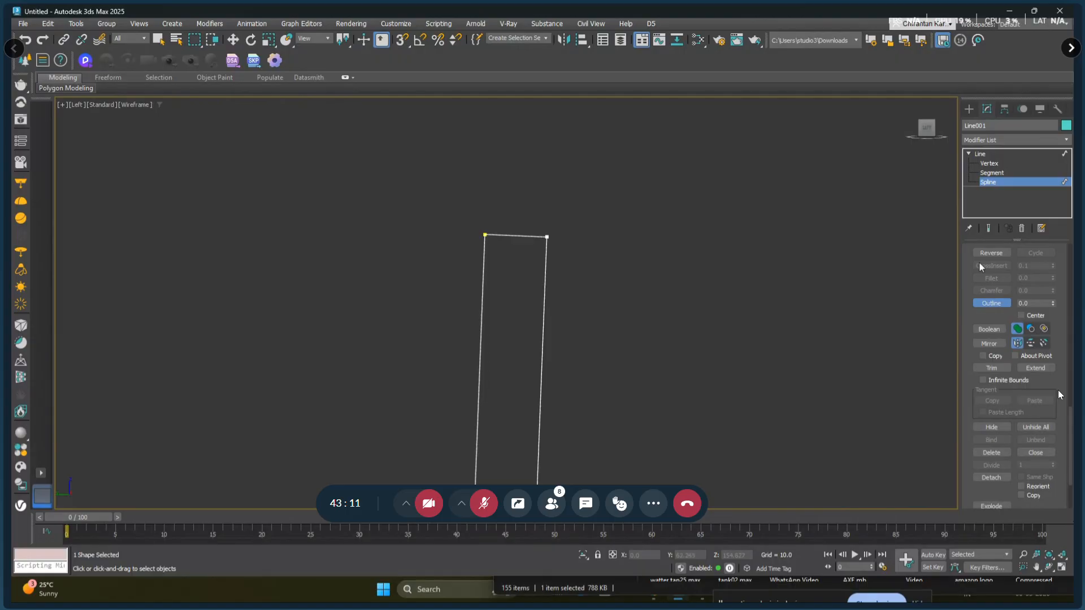
left_click(989, 164)
key("w")
left_click_drag(442, 205, 584, 285)
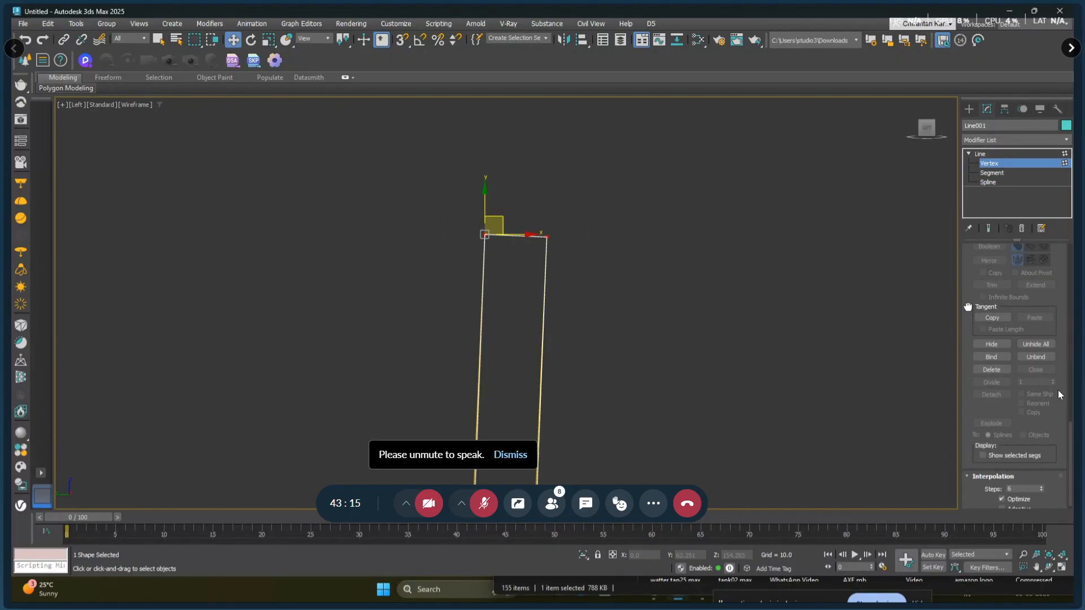
left_click_drag(968, 306, 967, 410)
left_click(992, 299)
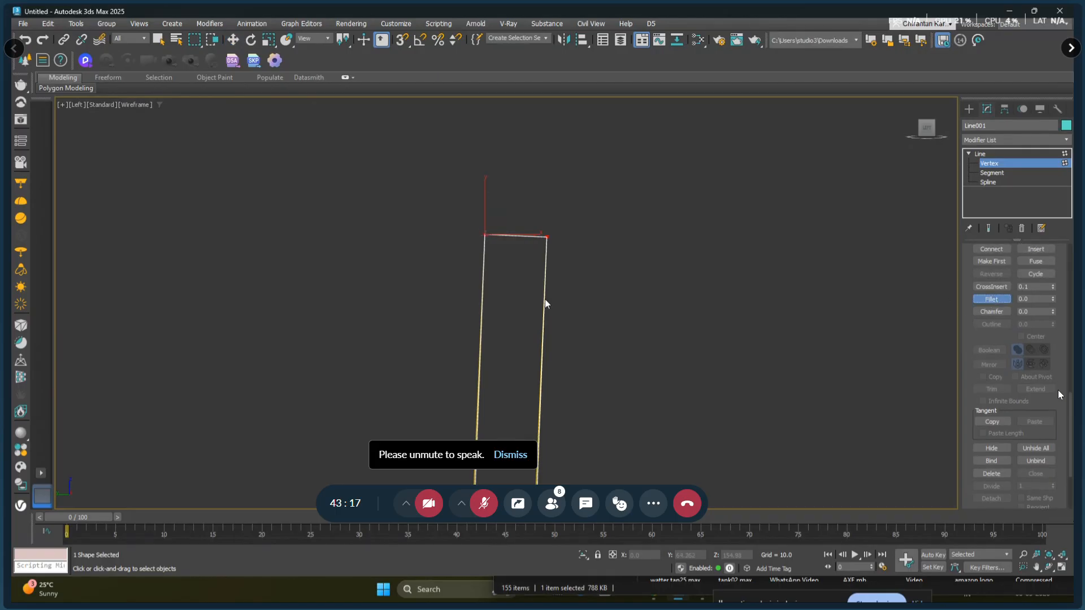
left_click_drag(551, 233, 559, 186)
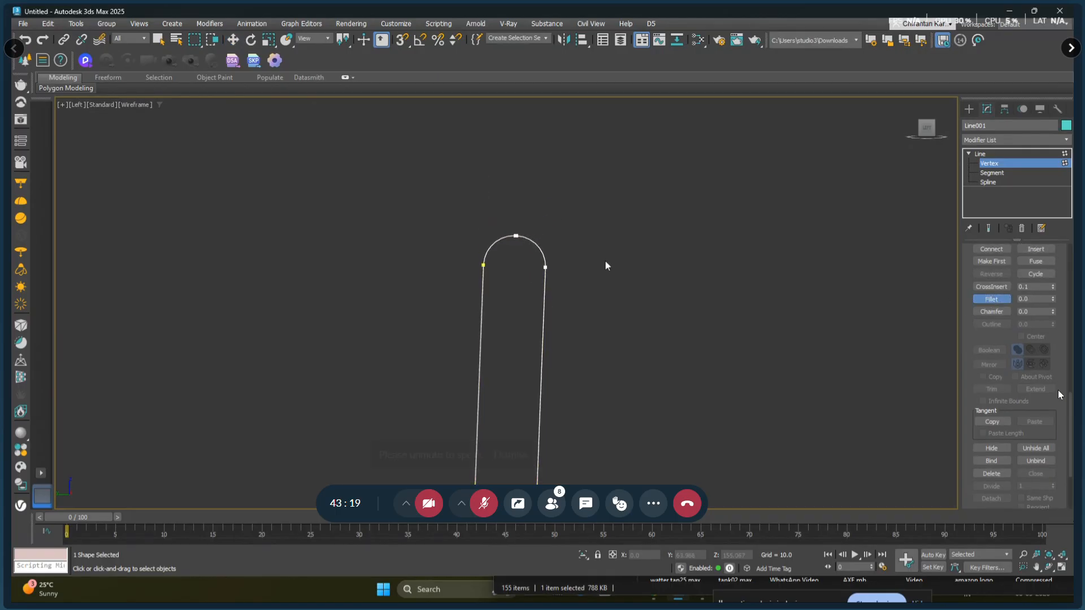
right_click(607, 263)
left_click(998, 153)
- Mirror the whole goblet profile across the X axis as a copy with 0.0 offset
scroll(828, 321, "down", 4)
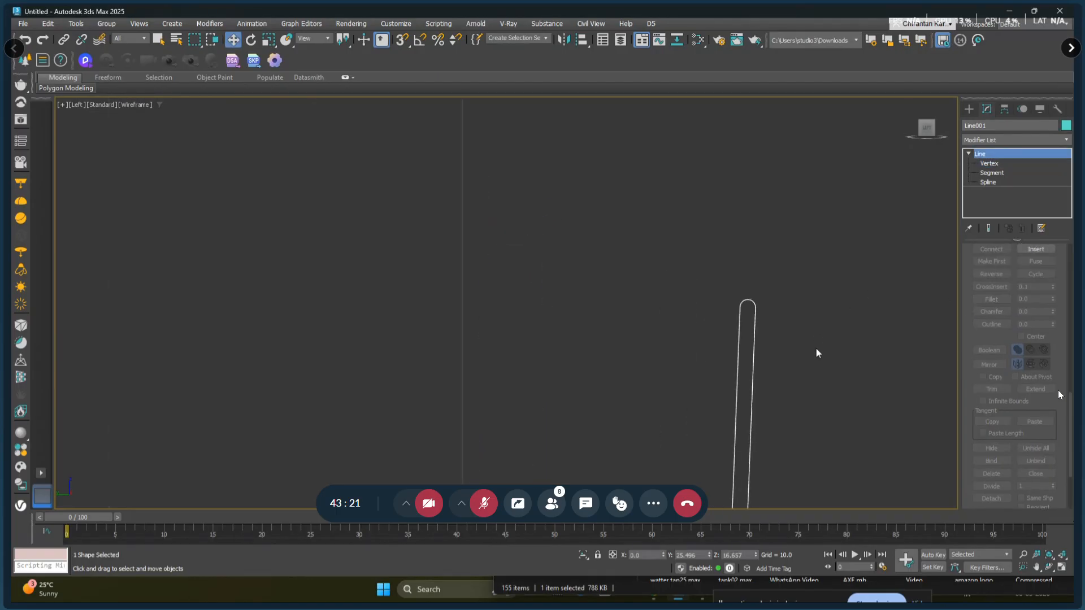
middle_click_drag(817, 353, 627, 243, "alt")
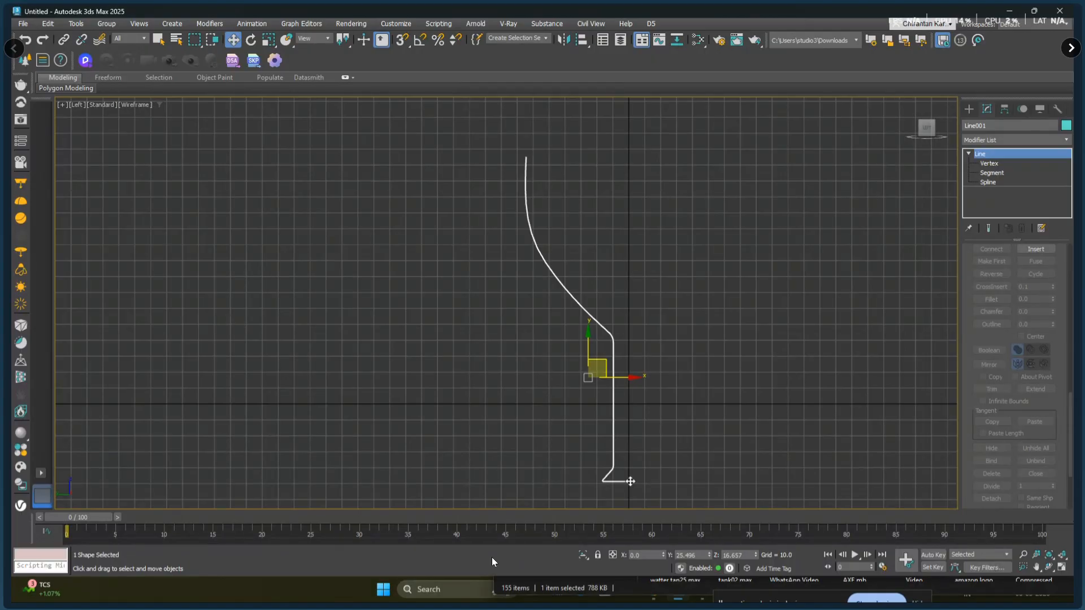
left_click(568, 41)
left_click_drag(525, 192, 306, 170)
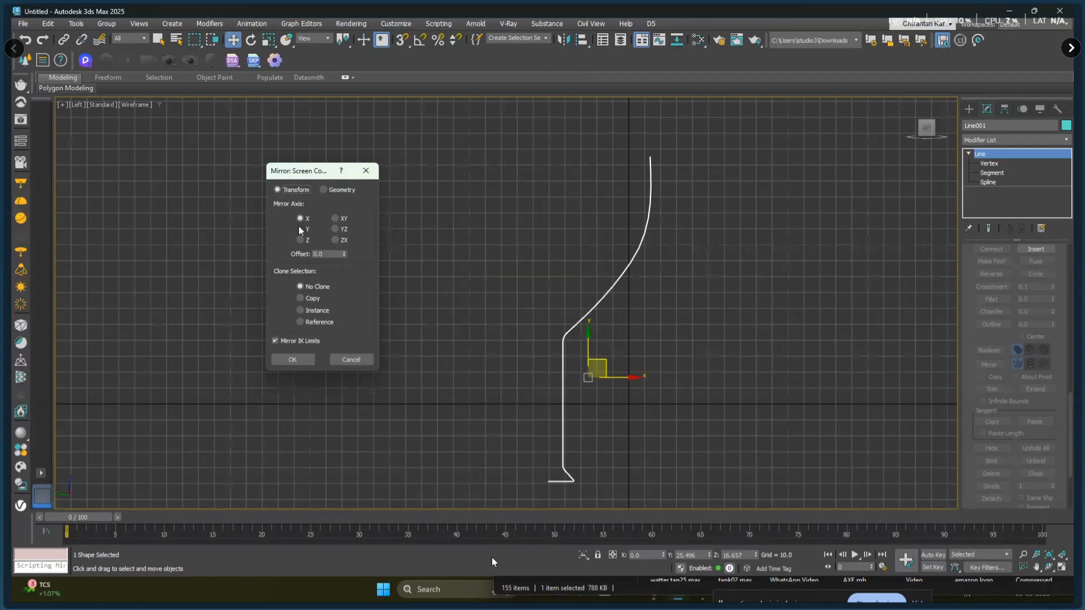
left_click(301, 298)
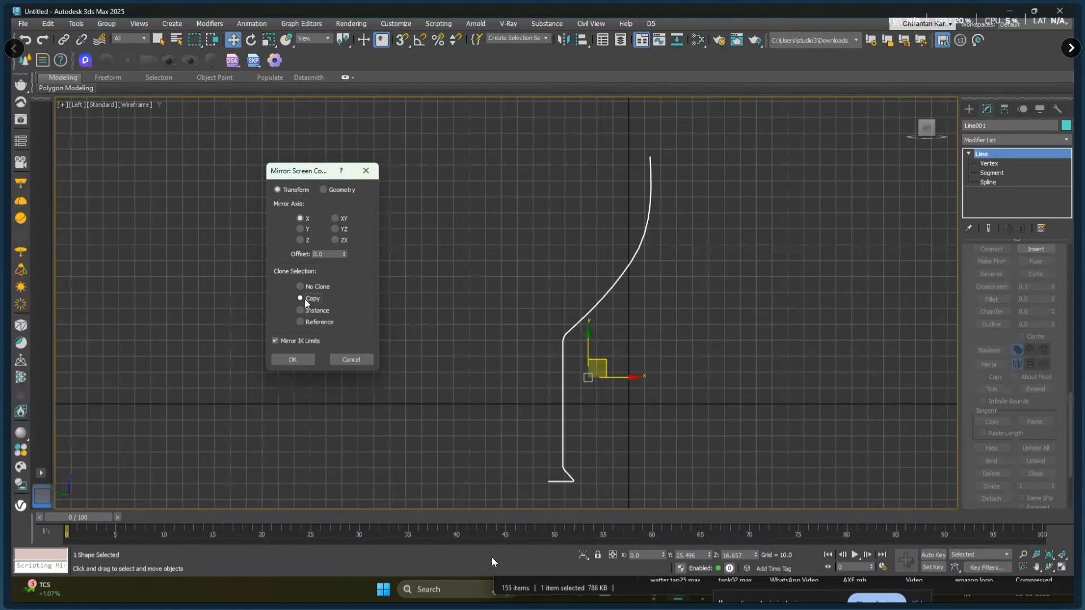
left_click(293, 360)
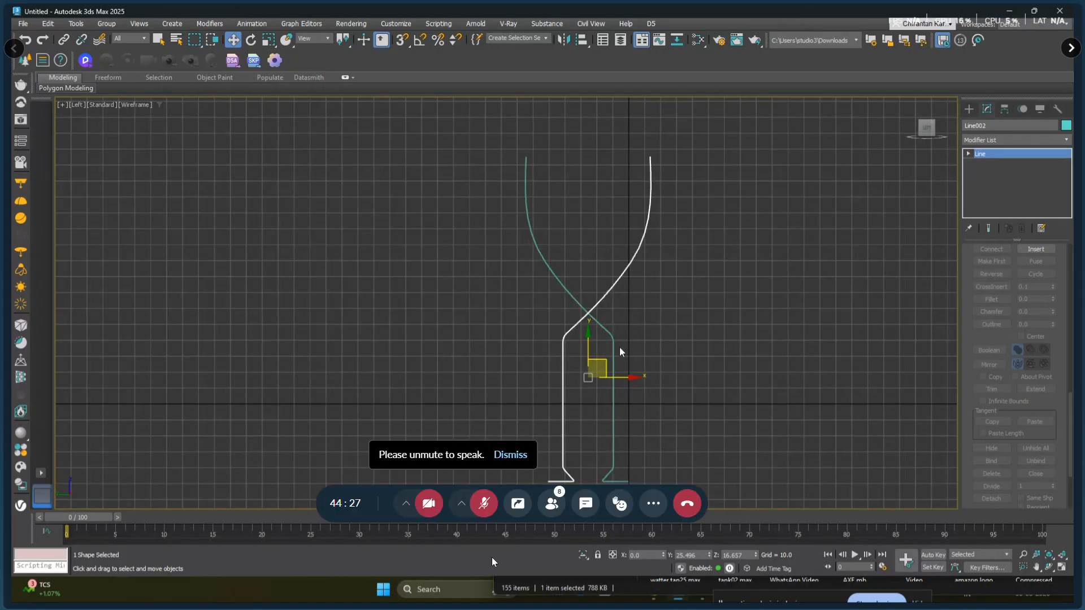
- Slide the mirrored copy sideways along X until both feet meet, forming a complete symmetrical goblet outline, and deselect it
left_click_drag(633, 377, 504, 382)
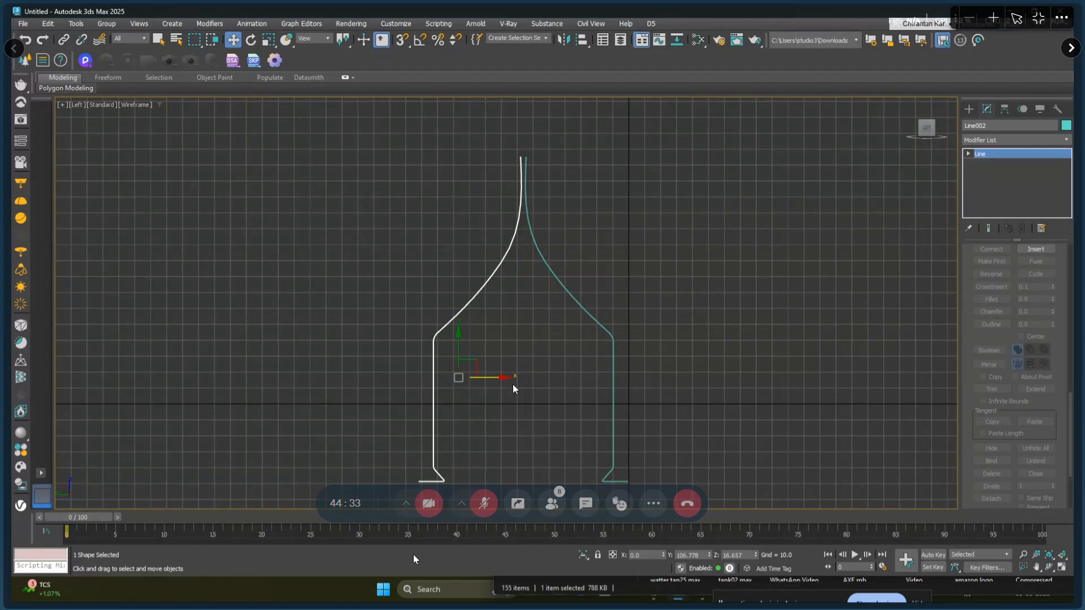
left_click_drag(503, 378, 709, 377)
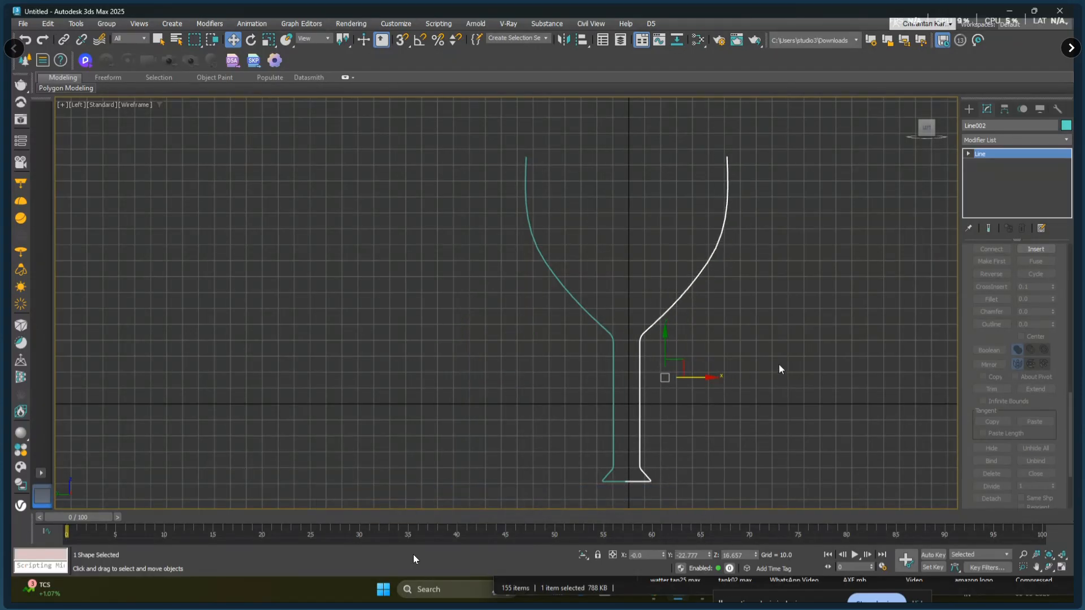
left_click(769, 347)
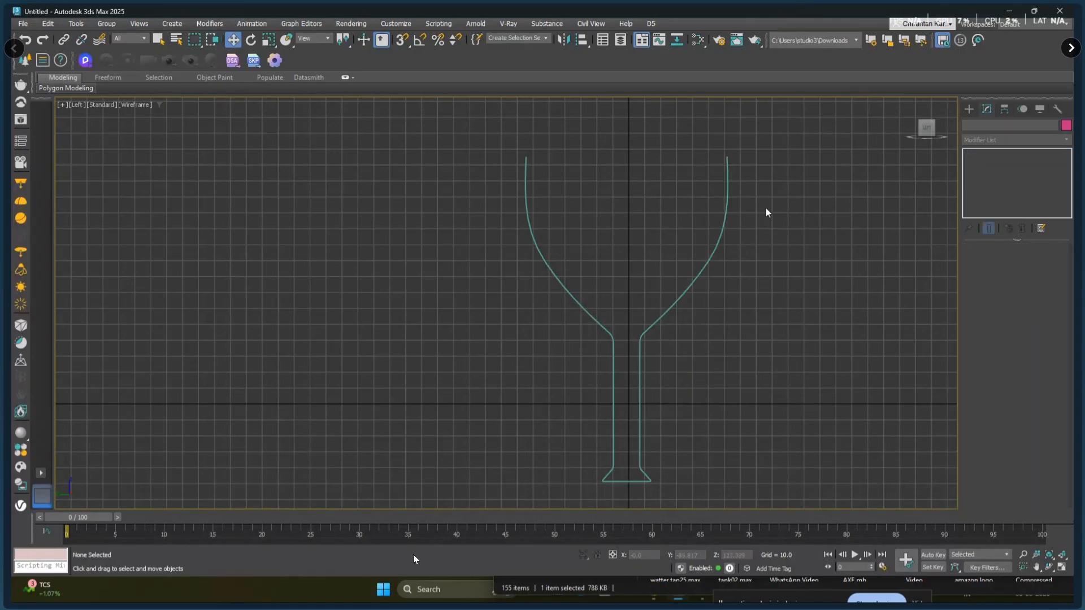
- Delete the mirrored copy and reselect the original profile
left_click_drag(766, 211, 701, 331)
key("Delete")
left_click_drag(663, 270, 497, 371)
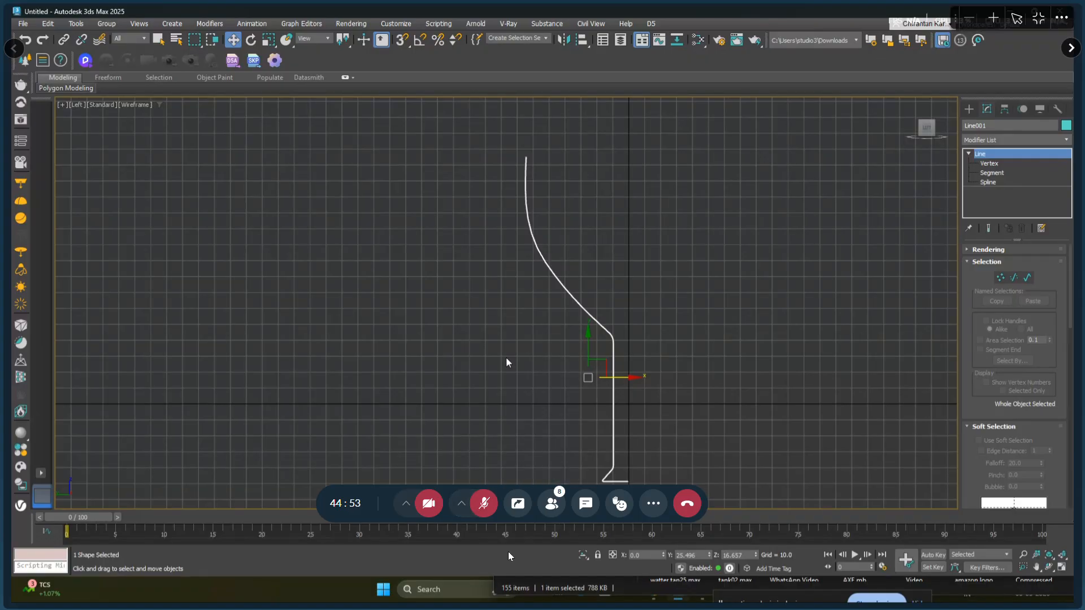
- Apply a Lathe modifier to the profile and align its axis to Max to form the full goblet
left_click(976, 143)
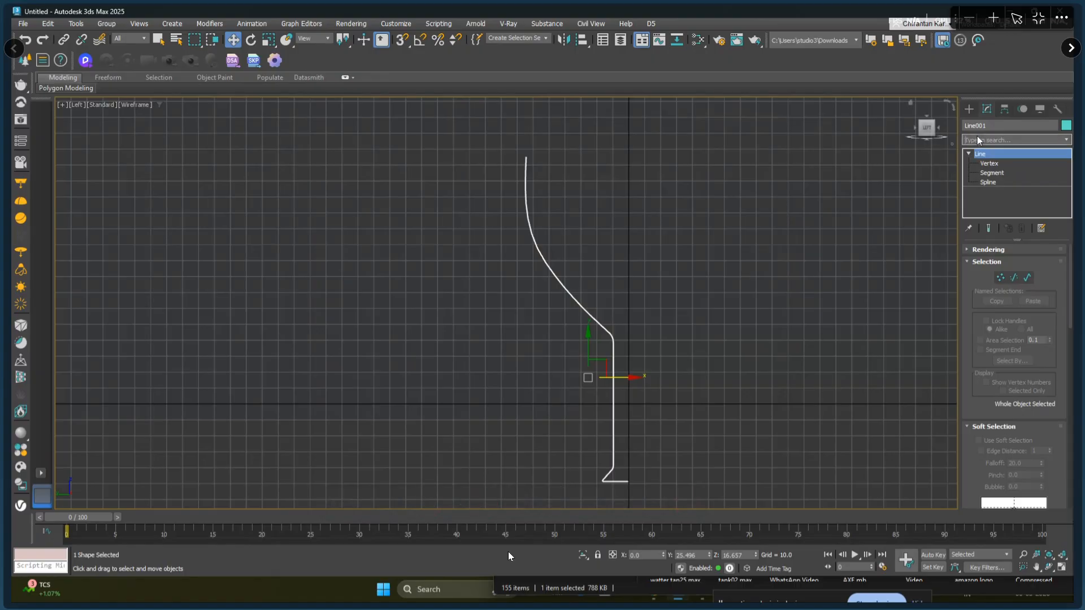
type("L")
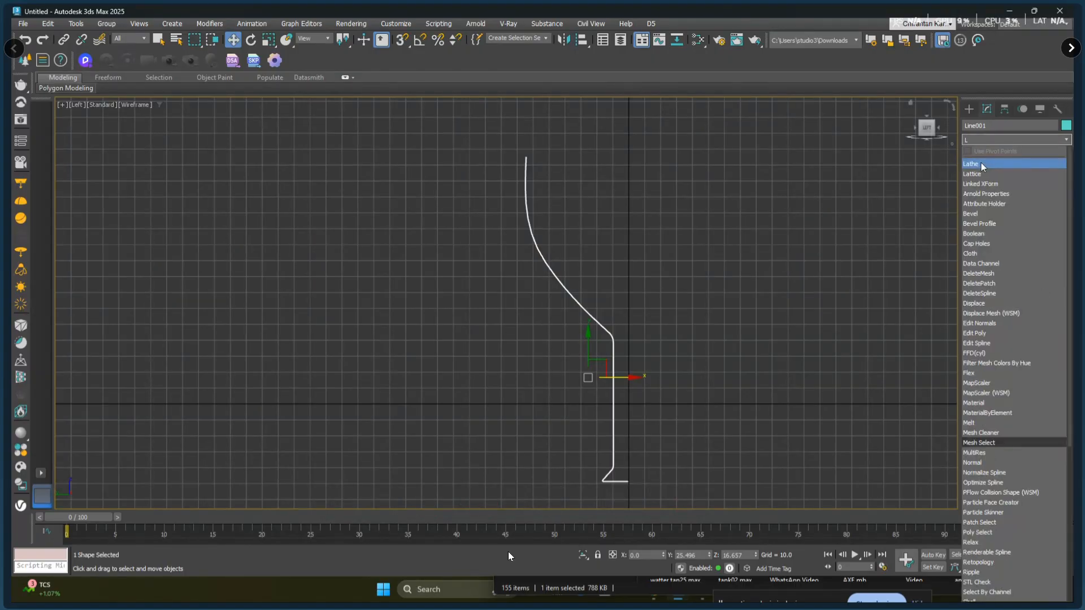
left_click(982, 165)
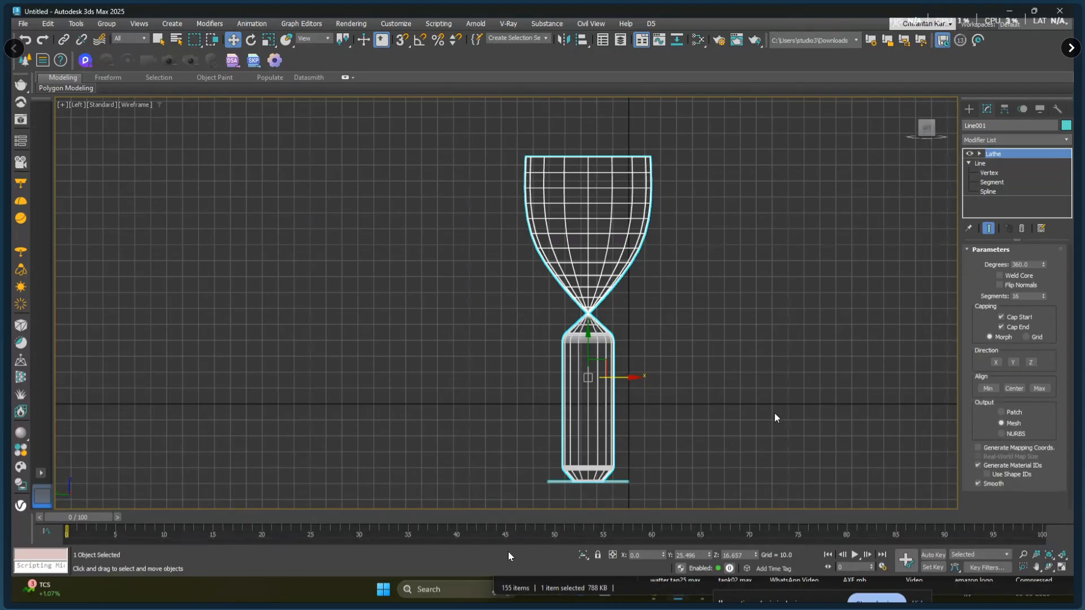
left_click(1038, 389)
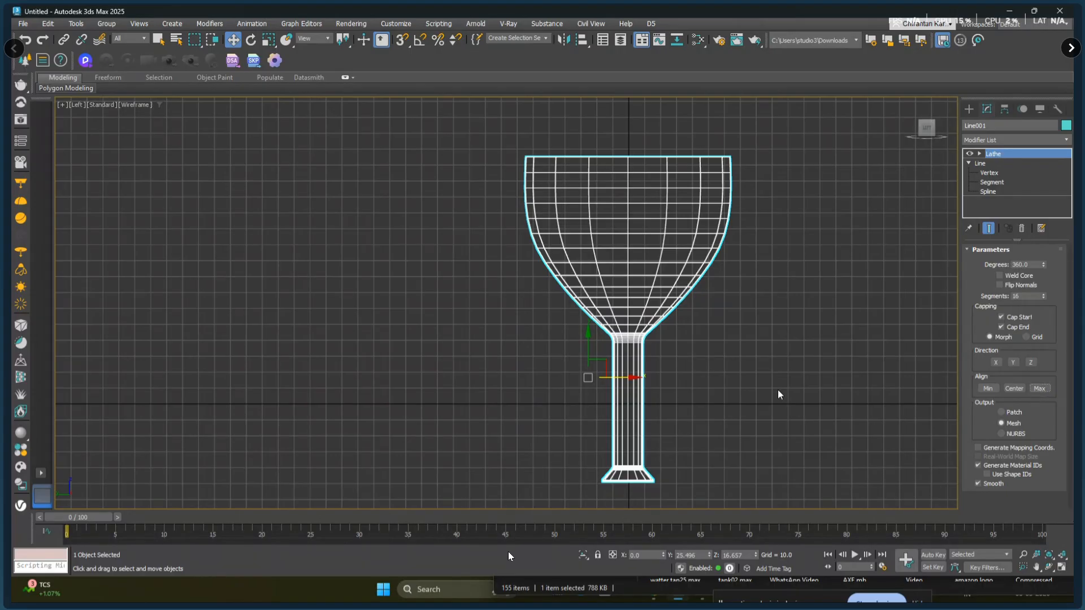
middle_click_drag(778, 393, 670, 380)
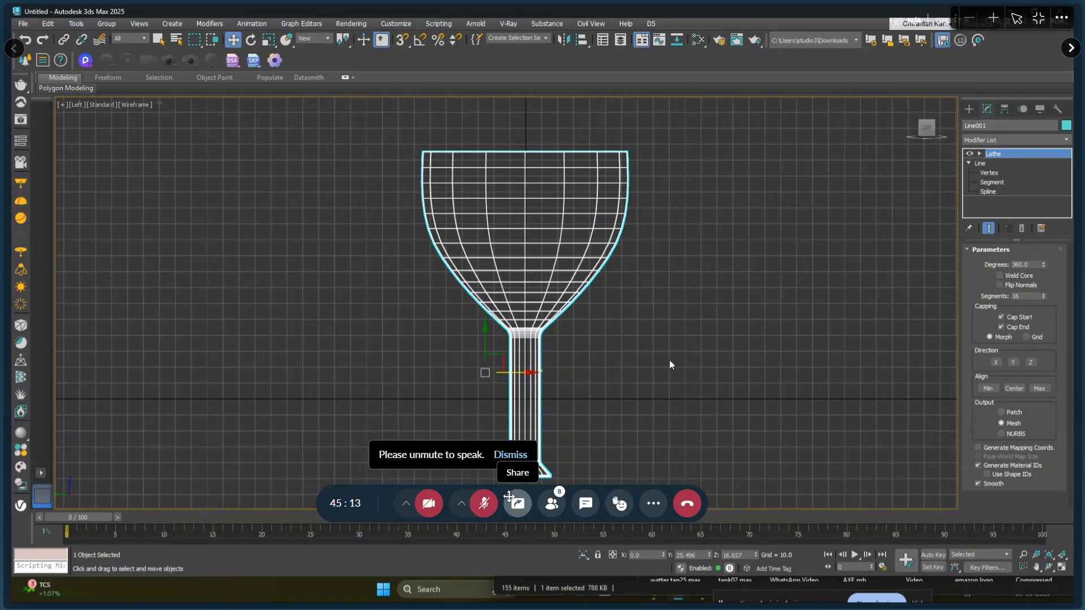
left_click(503, 455)
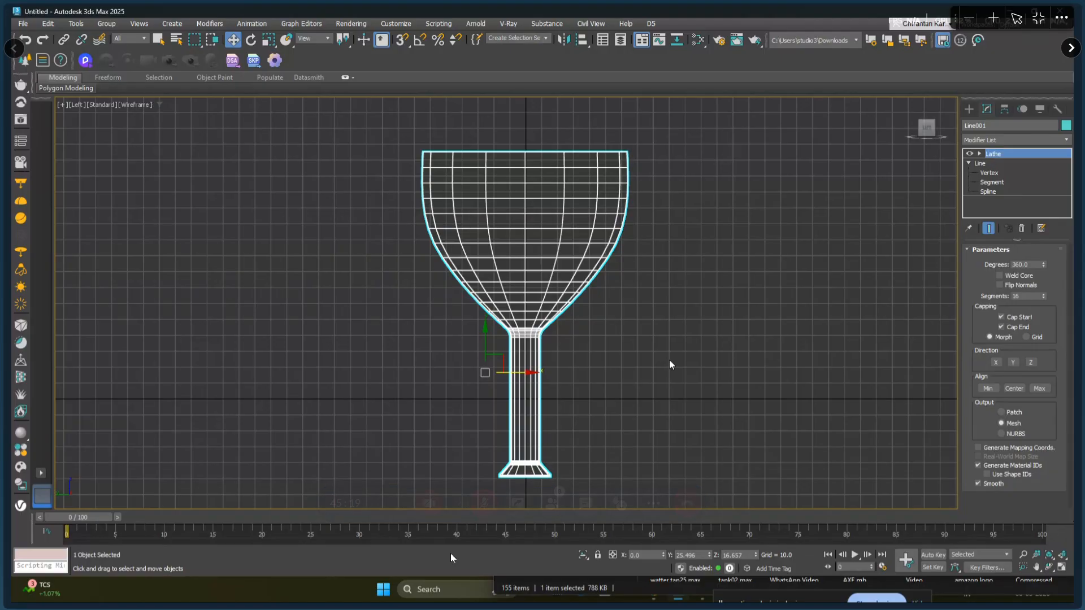
- With the end result shown, move the inner wall's vertex at the top of the stem inward to the central axis
scroll(462, 305, "up", 5)
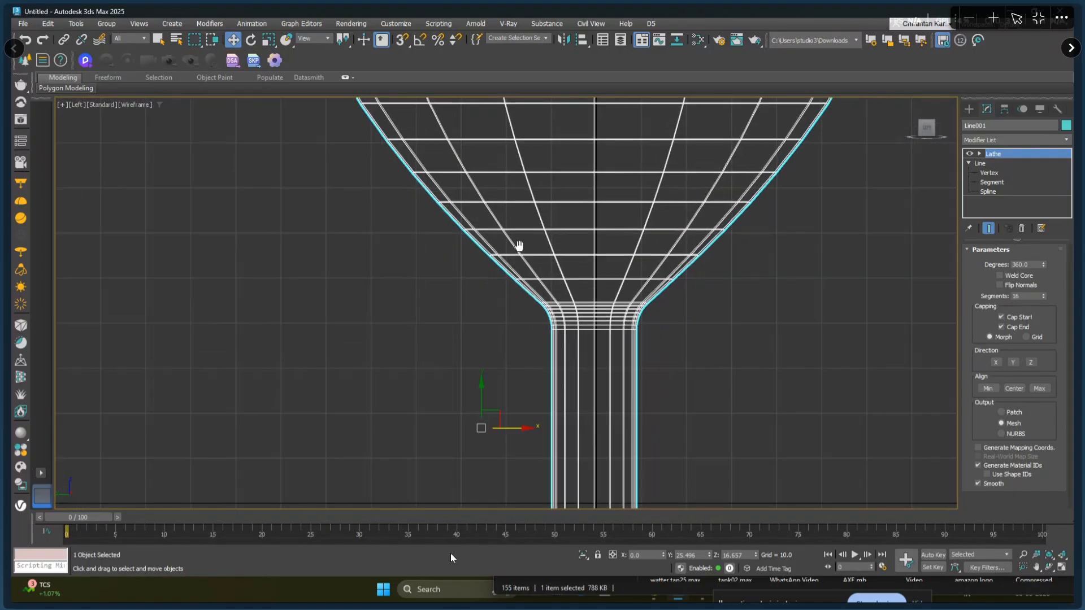
middle_click_drag(520, 242, 504, 186)
scroll(509, 189, "up", 4)
scroll(518, 199, "up", 2)
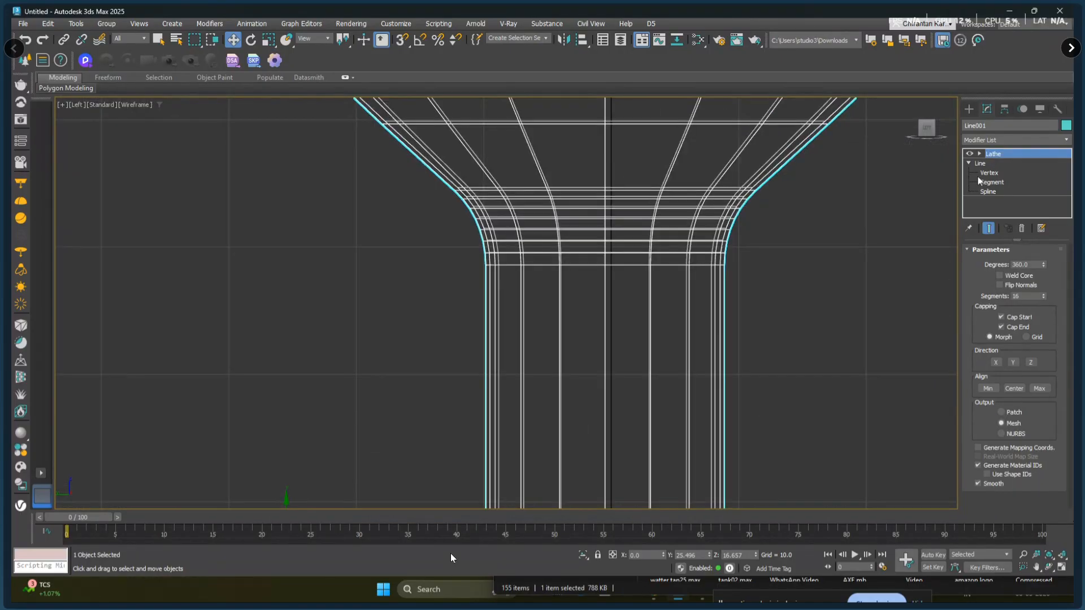
left_click(987, 173)
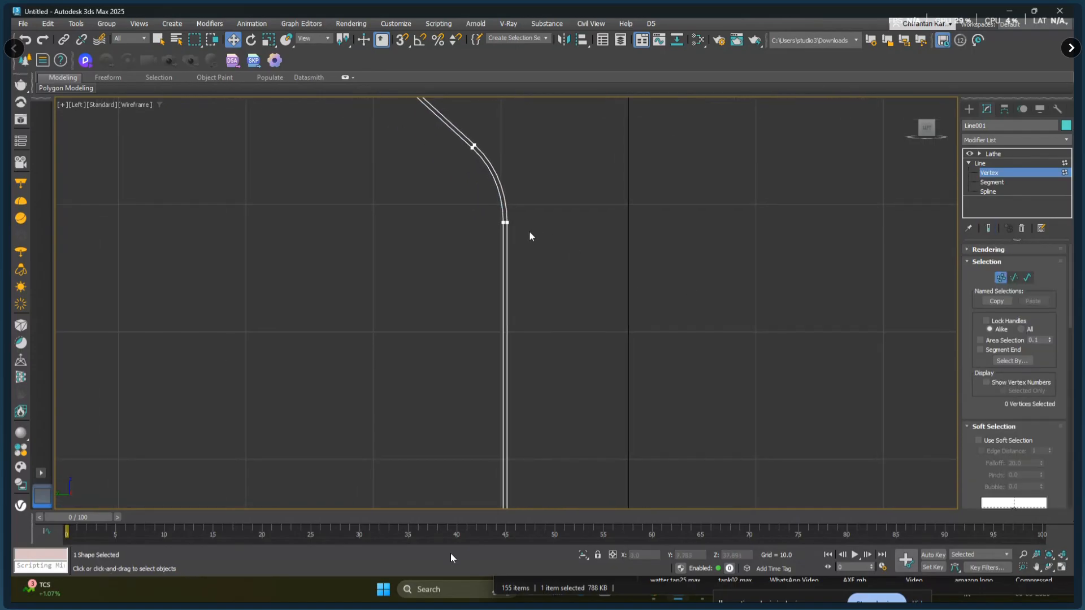
left_click(505, 222)
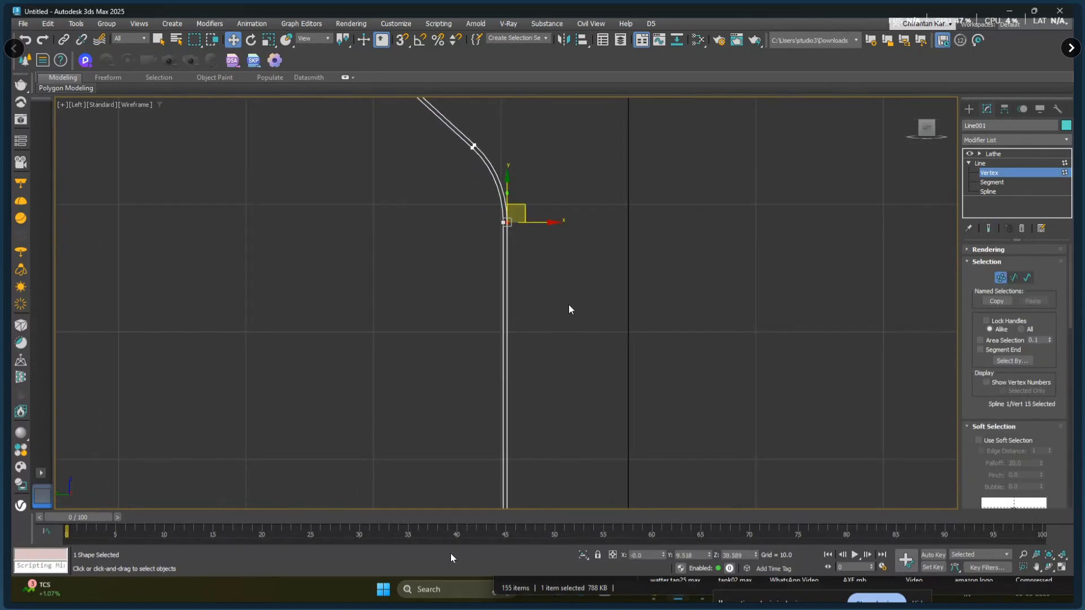
left_click(988, 228)
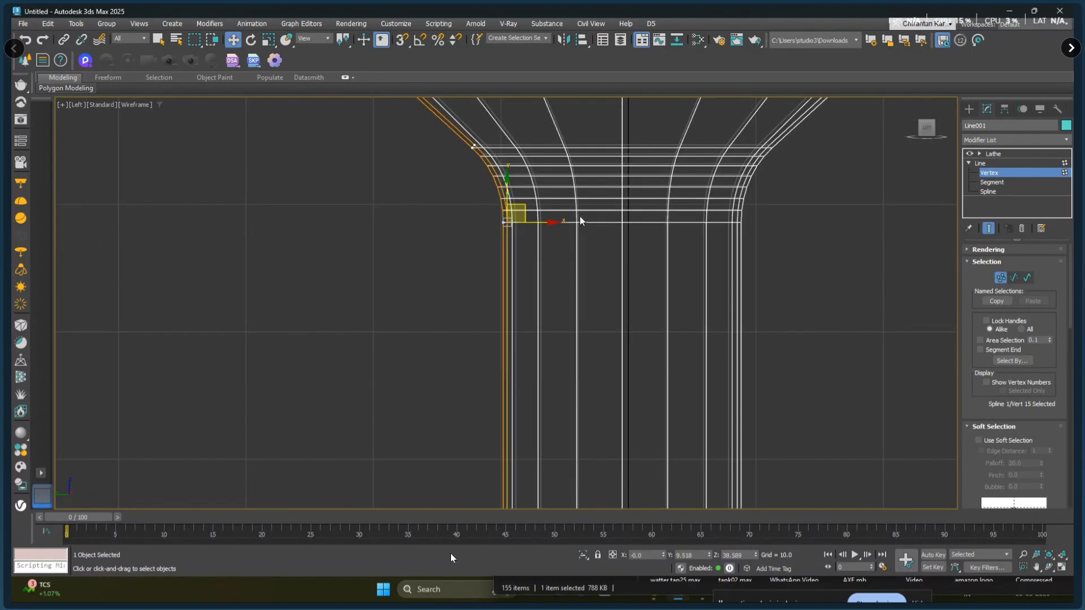
left_click_drag(517, 214, 641, 165)
- Move the two inner wall vertices at the stem's lower bend inward, thickening the stem and foot
scroll(649, 286, "down", 5)
middle_click_drag(647, 318, 659, 142)
middle_click_drag(620, 354, 637, 254)
scroll(635, 337, "up", 7)
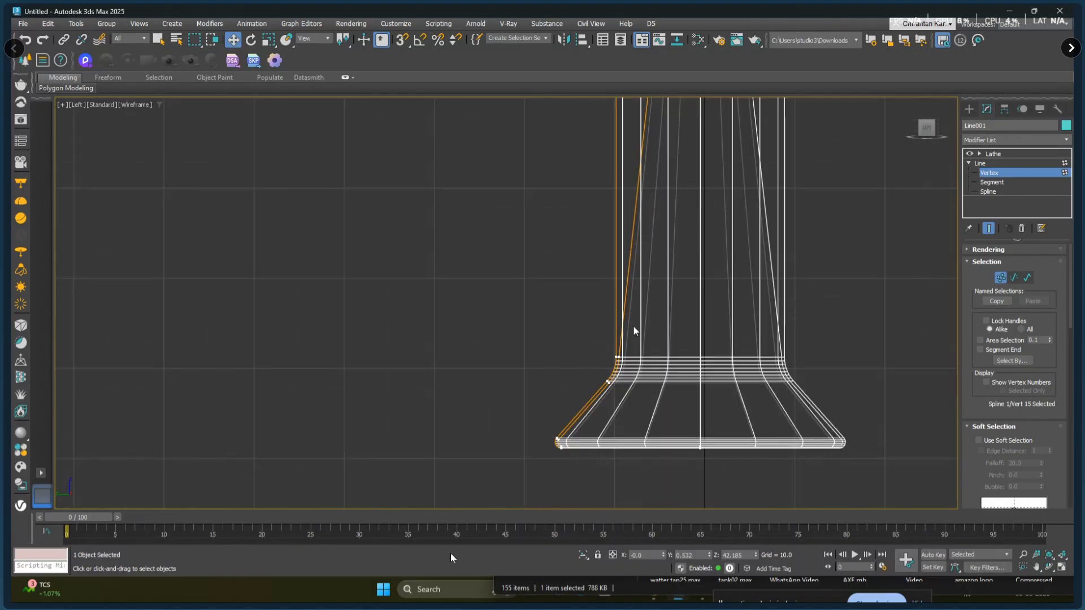
left_click_drag(603, 372, 728, 390)
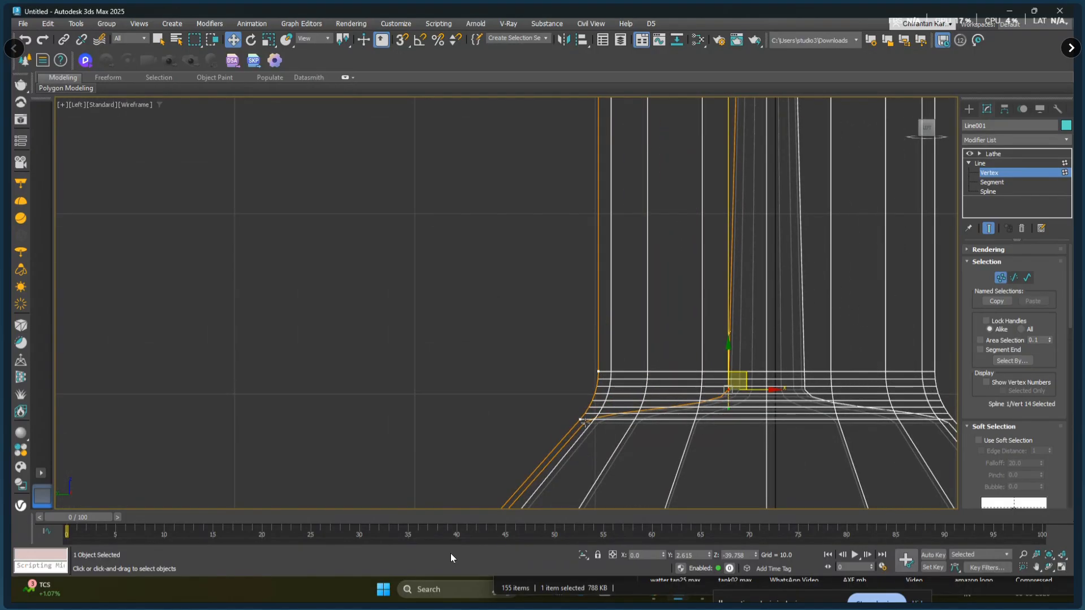
left_click_drag(584, 422, 666, 428)
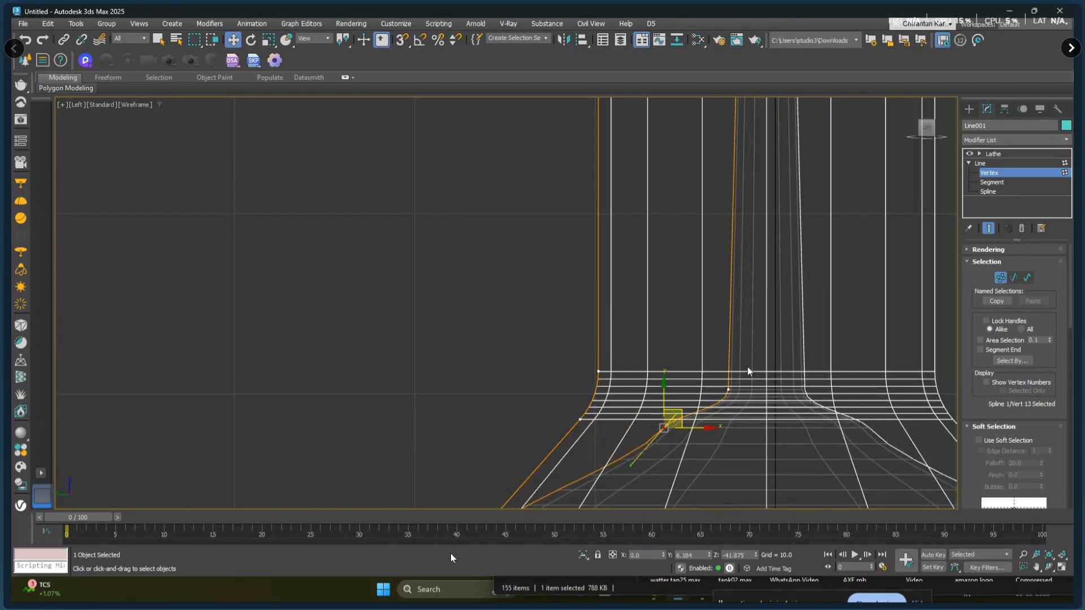
- Refine the inner curve above the foot by raising its upper vertex and nudging its lower vertex slightly inward, and deselect
left_click(729, 390)
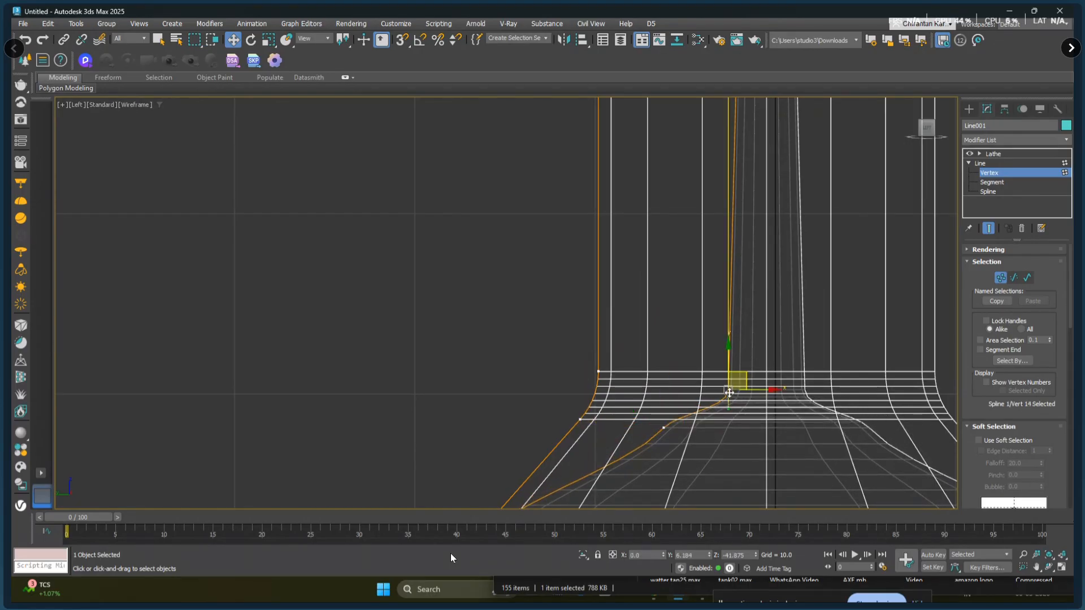
left_click_drag(739, 372, 732, 328)
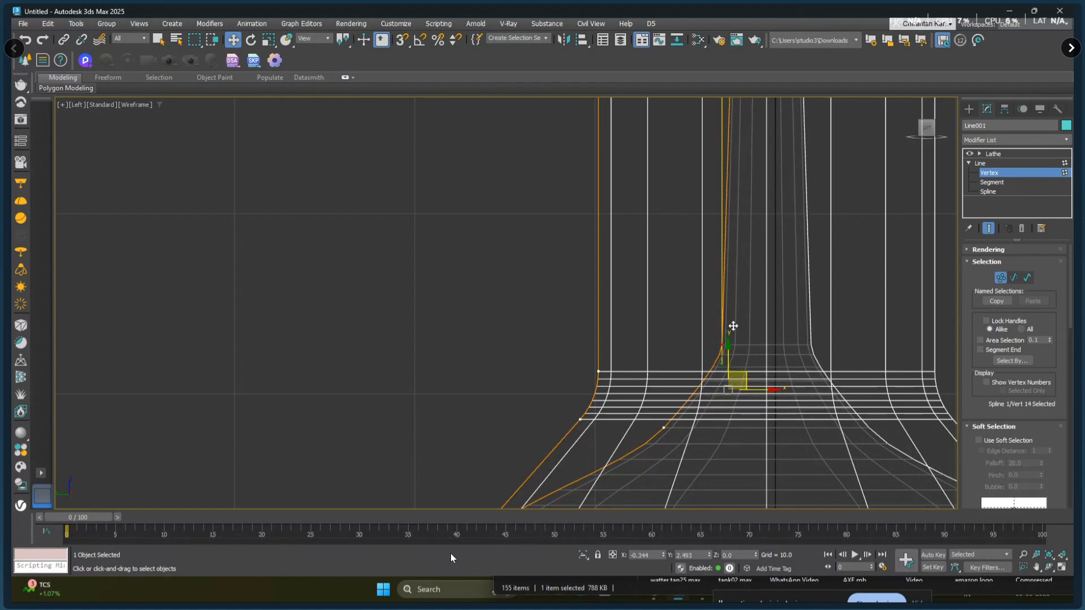
left_click(665, 427)
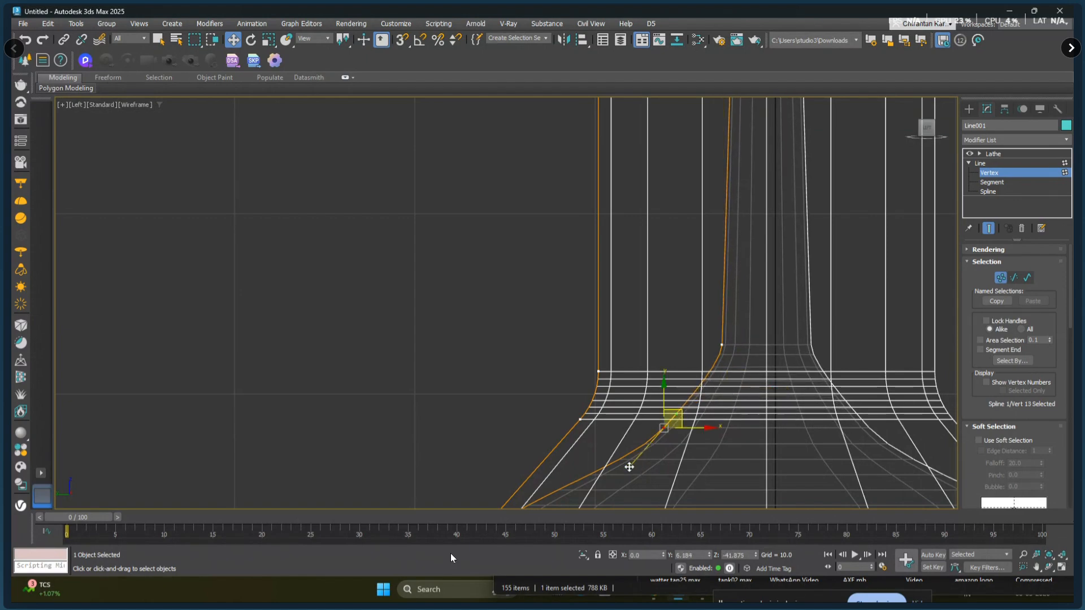
left_click_drag(680, 418, 685, 418)
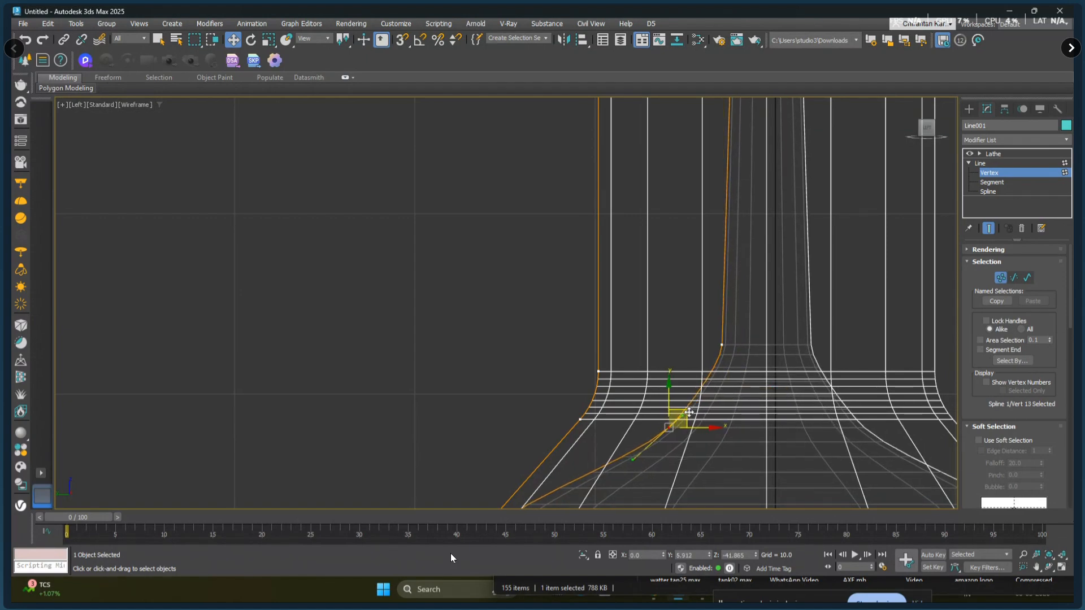
left_click(546, 330)
- Return to the Lathe level and show the whole goblet shaded in the Perspective view
scroll(737, 283, "down", 5)
scroll(727, 387, "up", 10)
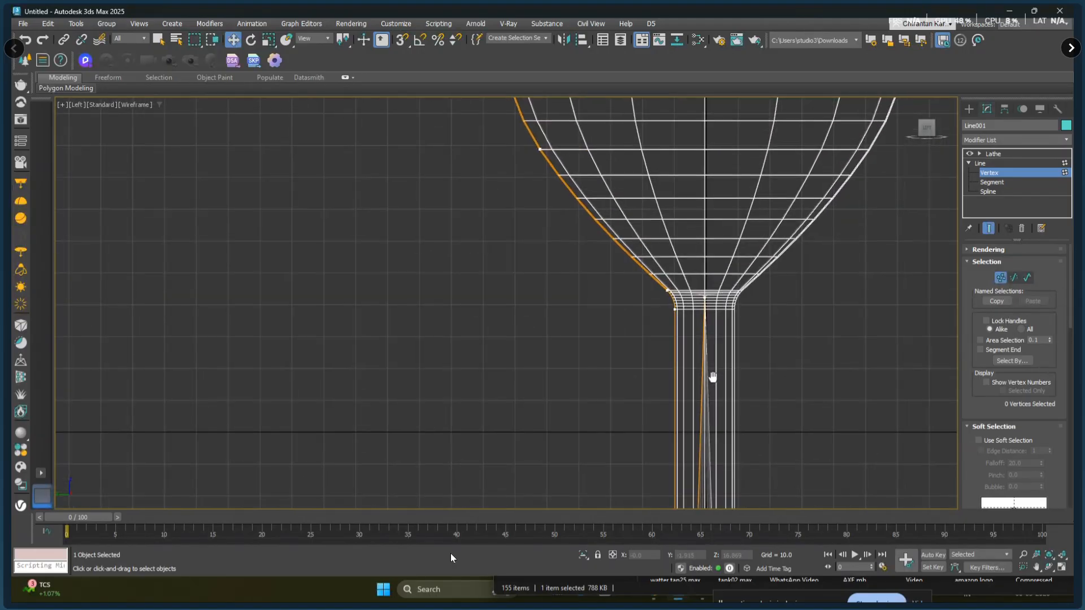
scroll(695, 383, "down", 4)
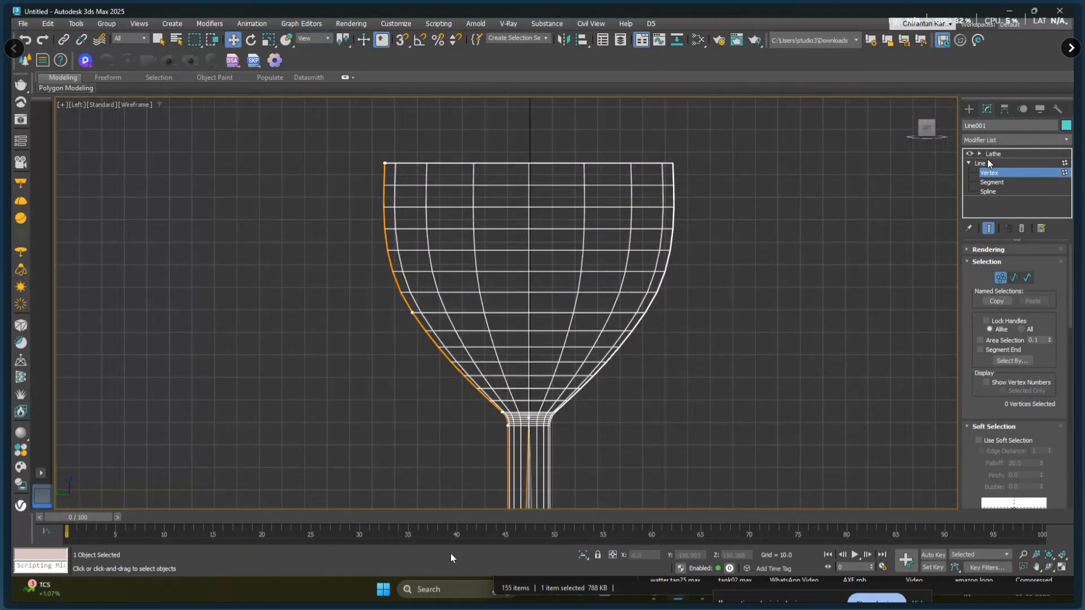
left_click(989, 155)
key("p")
scroll(653, 273, "down", 3)
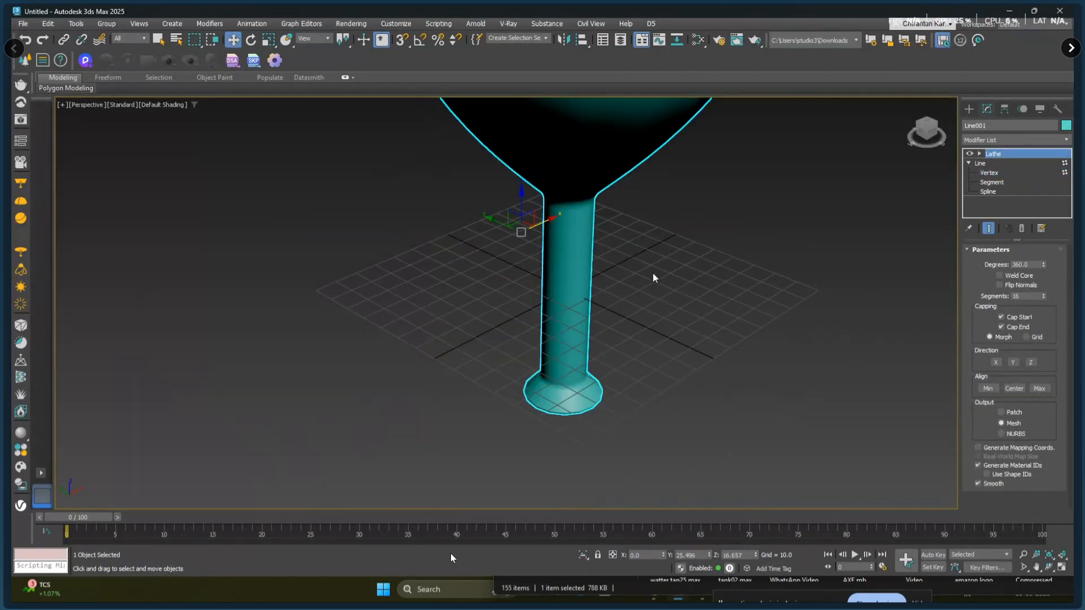
scroll(653, 277, "down", 5)
middle_click_drag(659, 291, 690, 278, "alt")
scroll(687, 281, "up", 3)
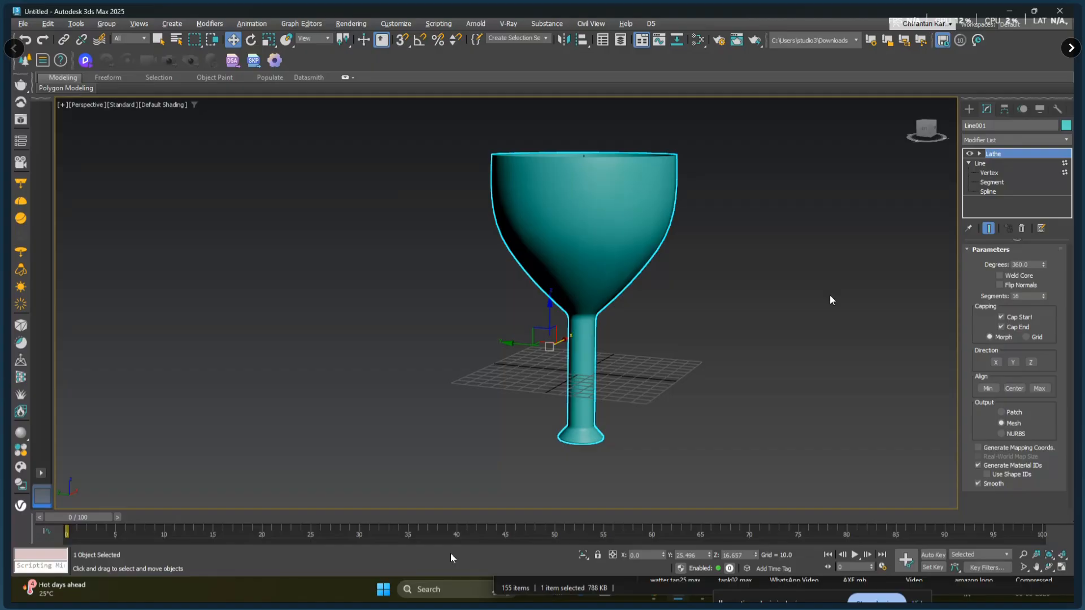
- Select the four rim vertices of the profile and raise them about 40 units along Z to deepen the bowl
left_click(989, 172)
middle_click_drag(580, 252, 552, 310)
left_click_drag(419, 170, 480, 220)
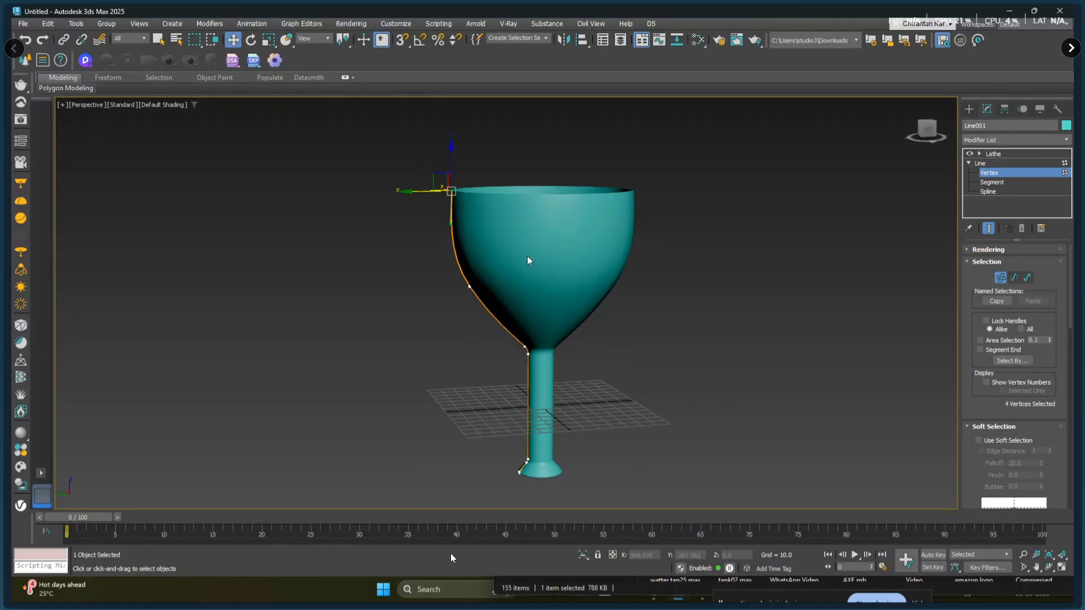
middle_click_drag(528, 256, 471, 246)
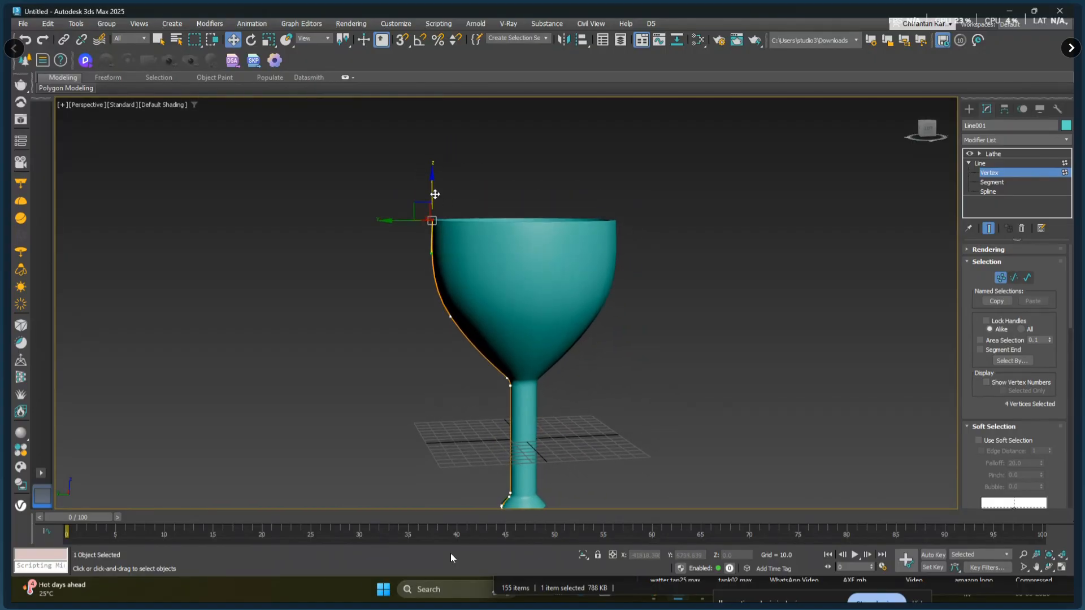
left_click_drag(432, 194, 433, 130)
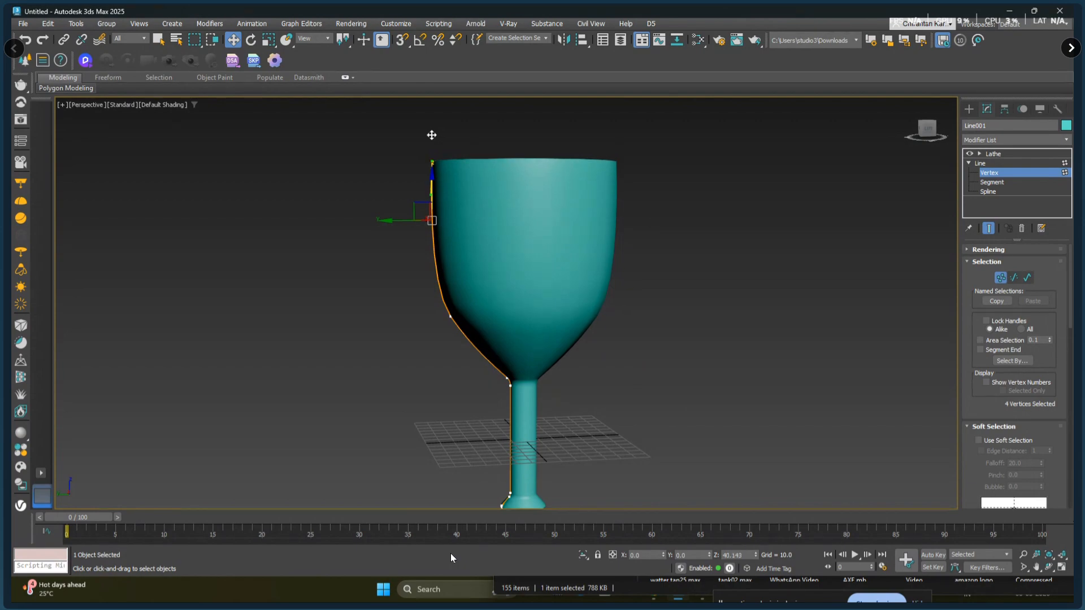
- Lower the rim vertices and move them outward, and raise the two mid-bowl vertices, reshaping the bowl into a wide, shallow flare
left_click_drag(419, 171, 387, 222)
left_click_drag(400, 295, 412, 266)
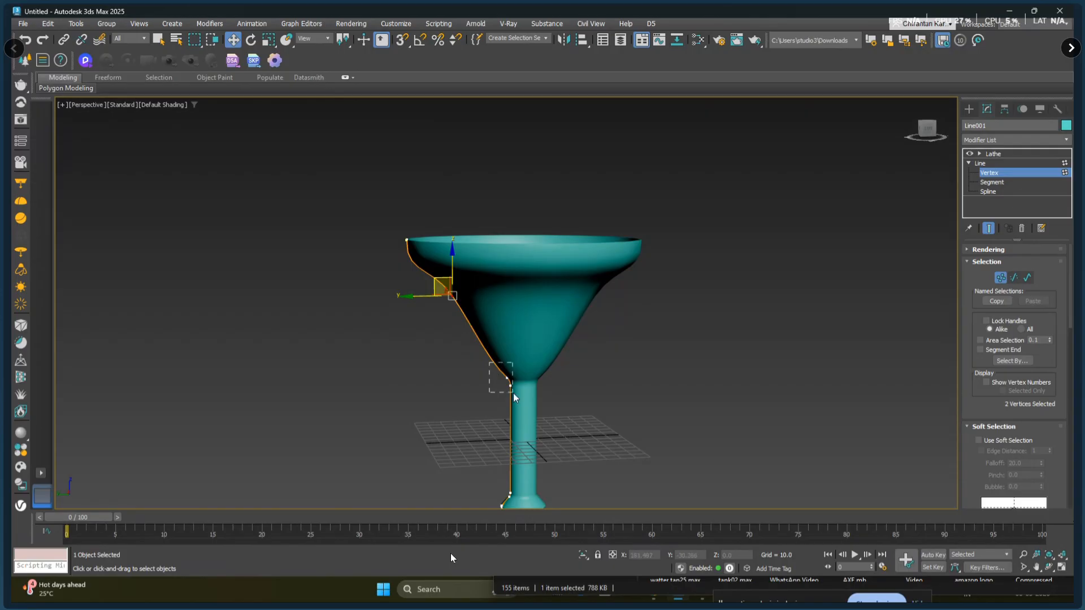
- Move the four stem-top vertices up and outward to form a bulge, and raise the rim vertices while moving them inward
left_click_drag(513, 393, 457, 331)
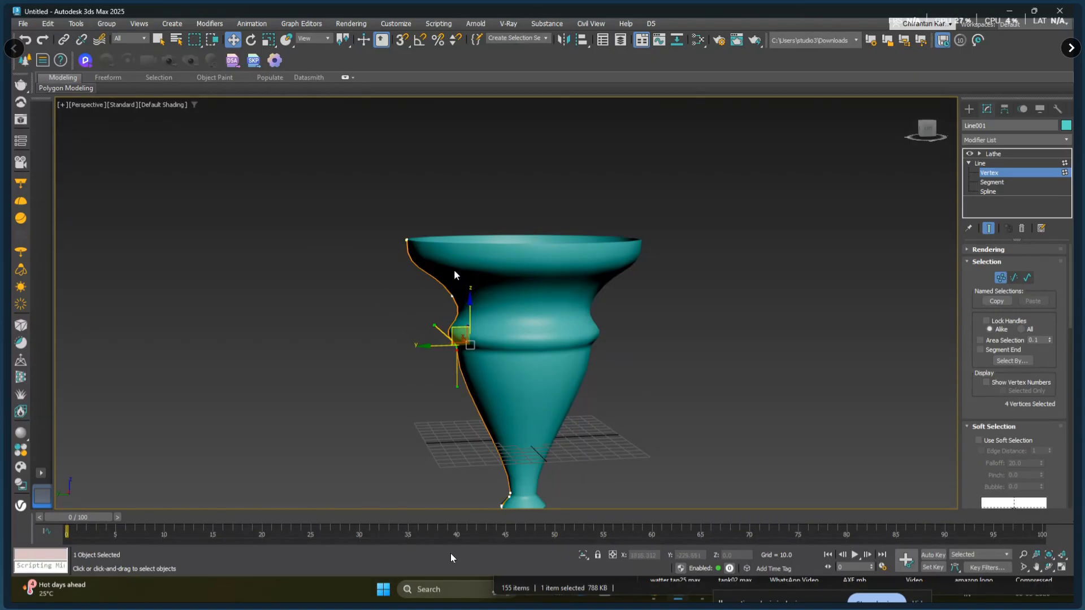
left_click_drag(466, 280, 466, 280)
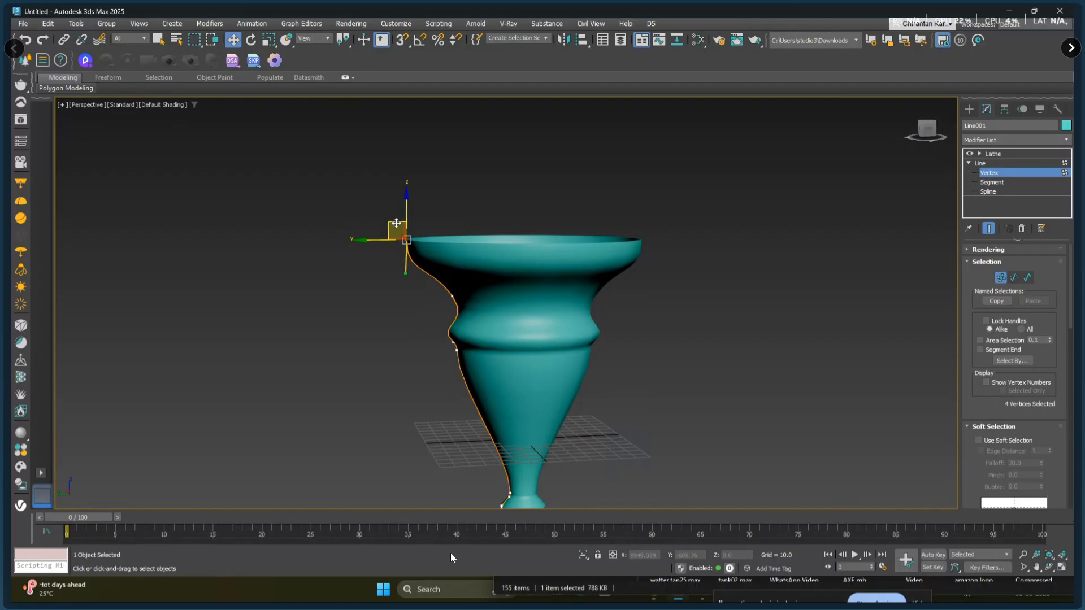
left_click_drag(396, 222, 468, 110)
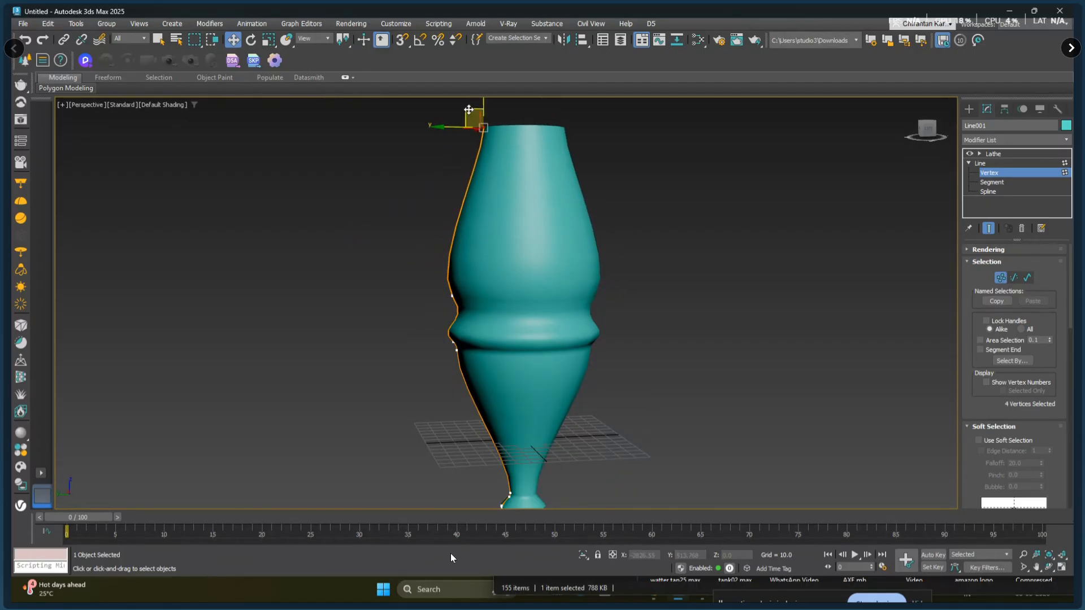
- Move the six bulge vertices inward to slim the stem, and move the rim vertices about 87 units outward and 41 units down
middle_click_drag(637, 395, 659, 314)
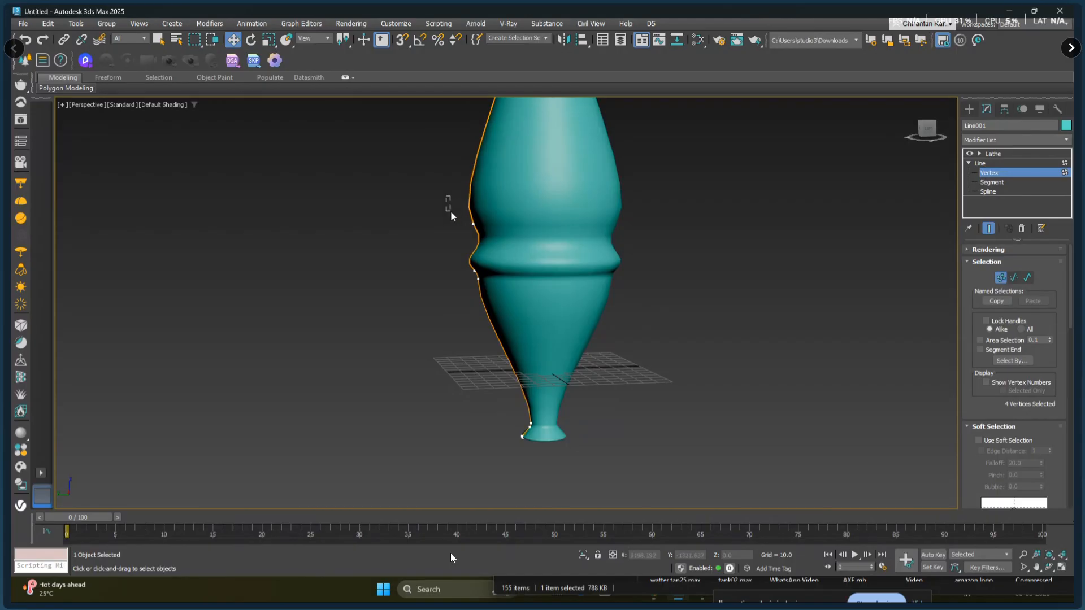
left_click_drag(451, 215, 500, 303)
left_click_drag(442, 279, 484, 277)
middle_click_drag(610, 245, 620, 343)
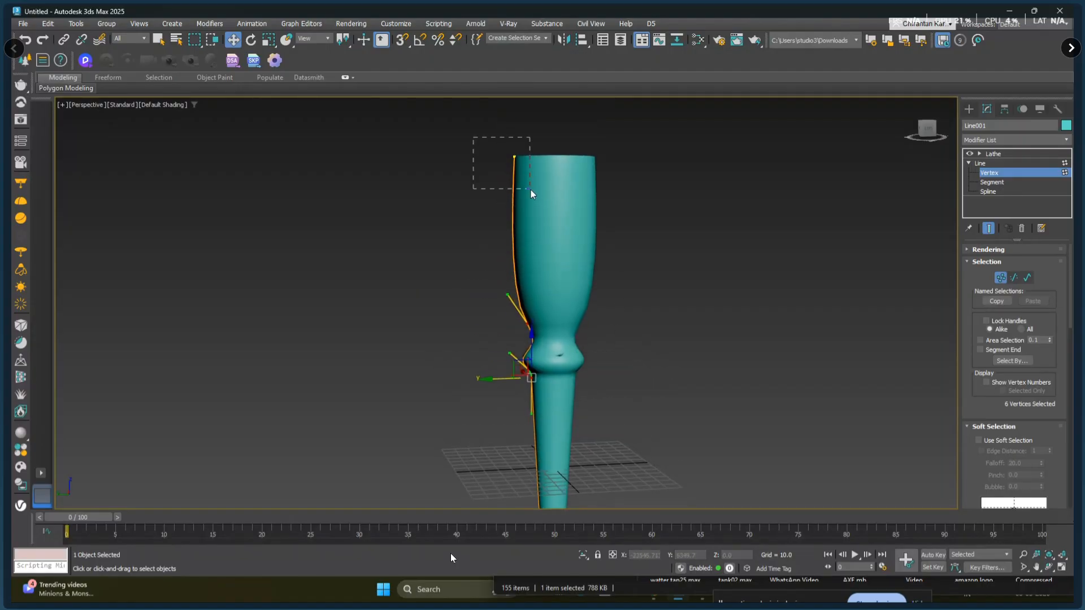
left_click_drag(531, 190, 531, 190)
left_click_drag(499, 139, 393, 199)
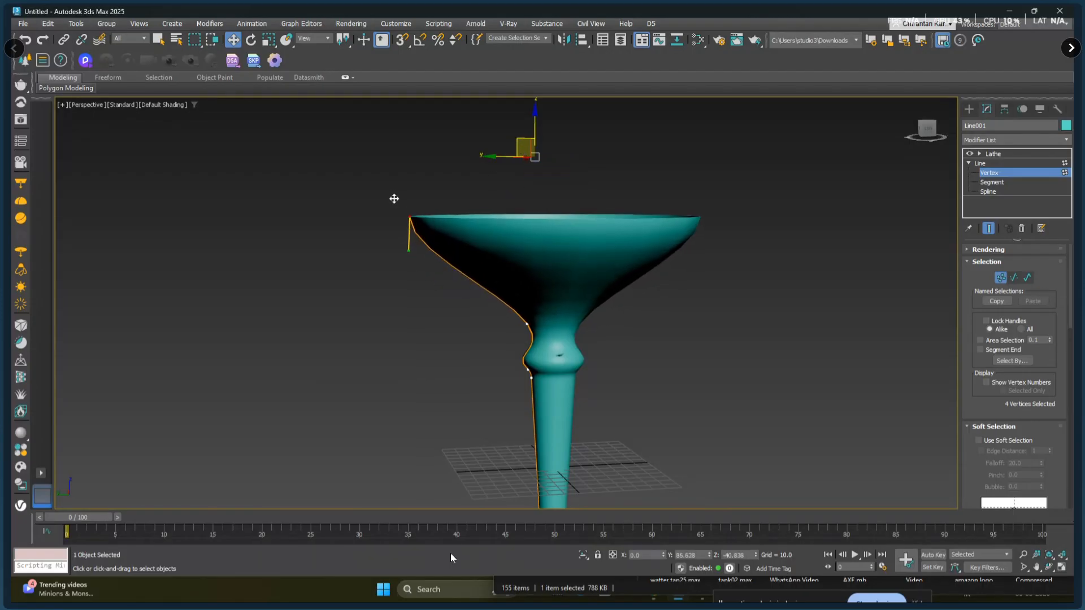
- Delete the profile vertices around the bulge and at the top of the stem, leaving a straight wall from rim to foot
left_click(527, 325)
key("Delete")
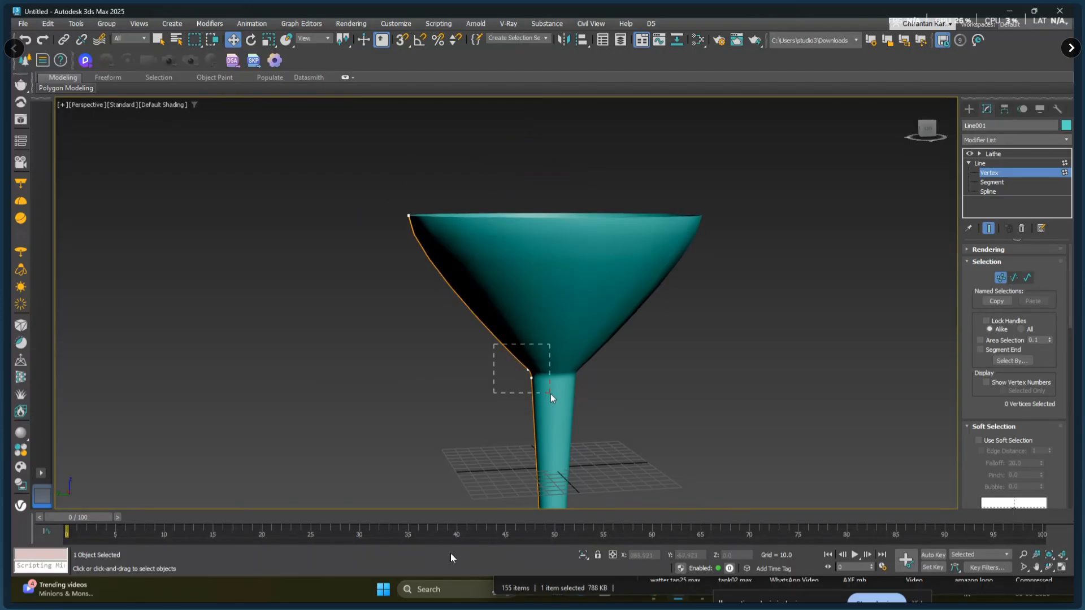
left_click_drag(549, 371, 555, 382)
middle_click_drag(554, 402, 604, 286)
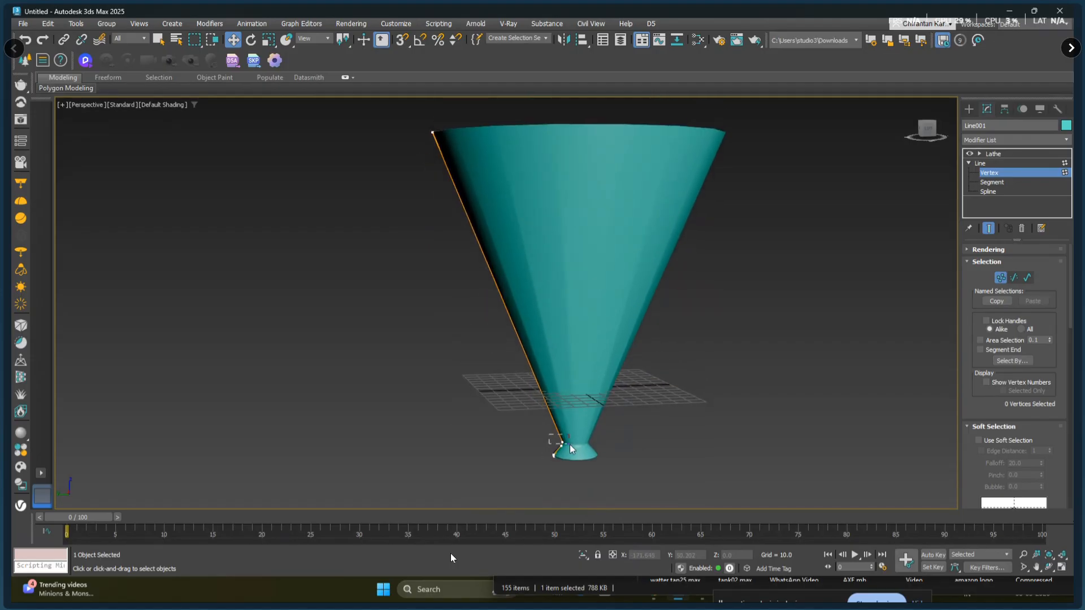
- Move the two upper vertices above the foot up and outward to widen the body, and convert them to Smooth
left_click_drag(571, 443, 422, 296)
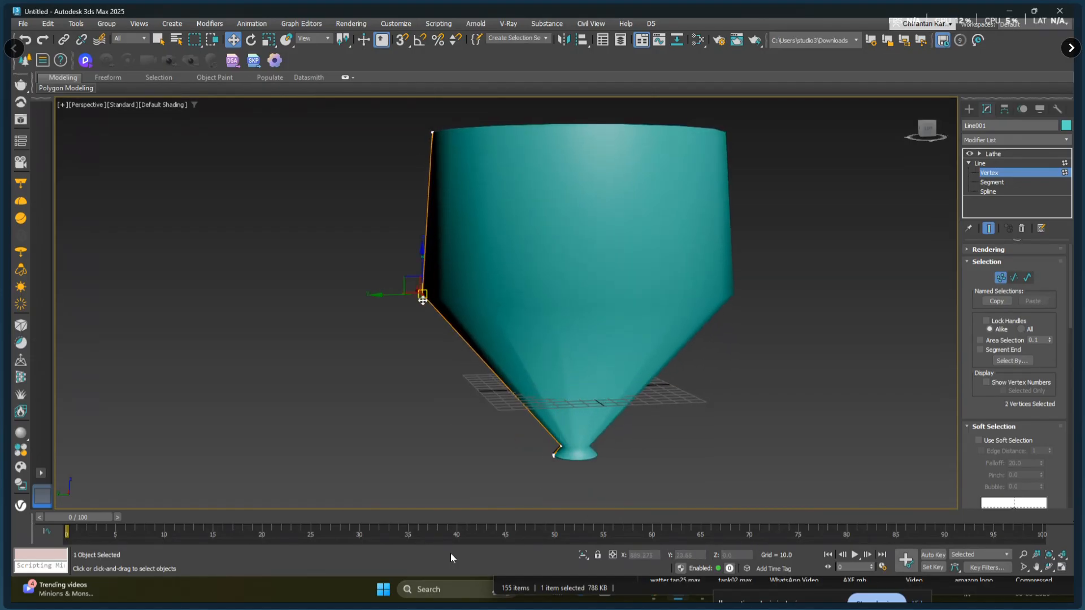
right_click(420, 298)
left_click(403, 244)
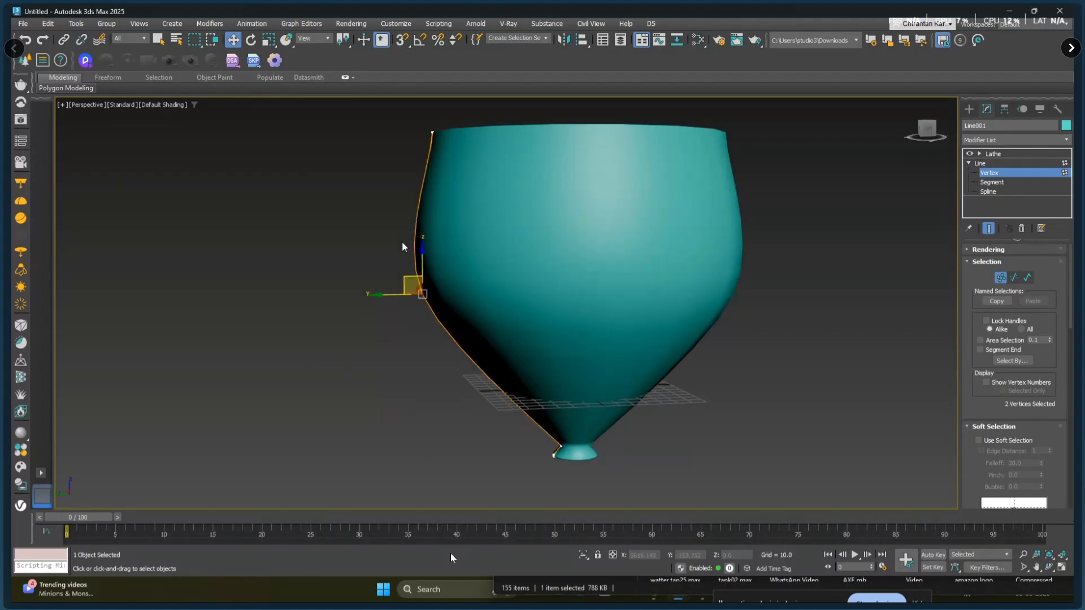
- Move the two remaining vertices above the foot about 77 units outward and 41 units up, and convert them to Smooth
scroll(542, 298, "up", 5)
left_click_drag(577, 387, 476, 336)
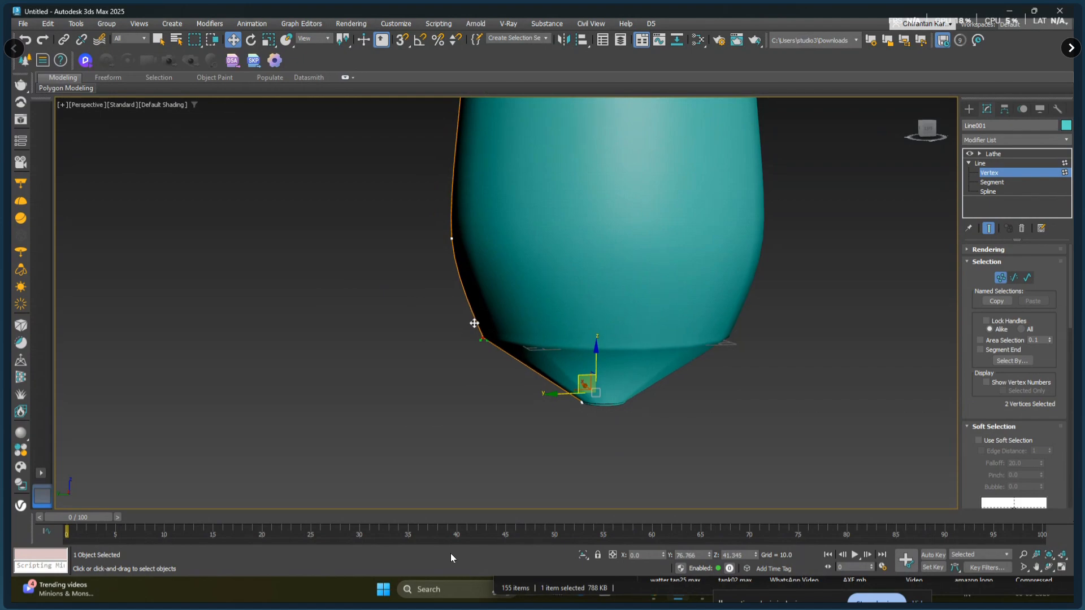
right_click(475, 335)
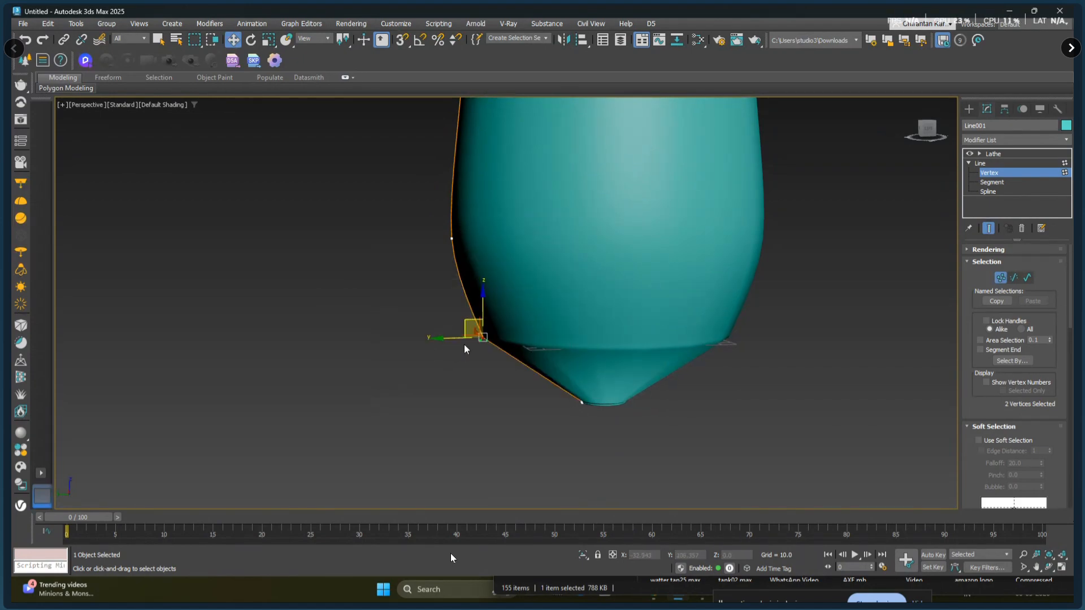
right_click(480, 335)
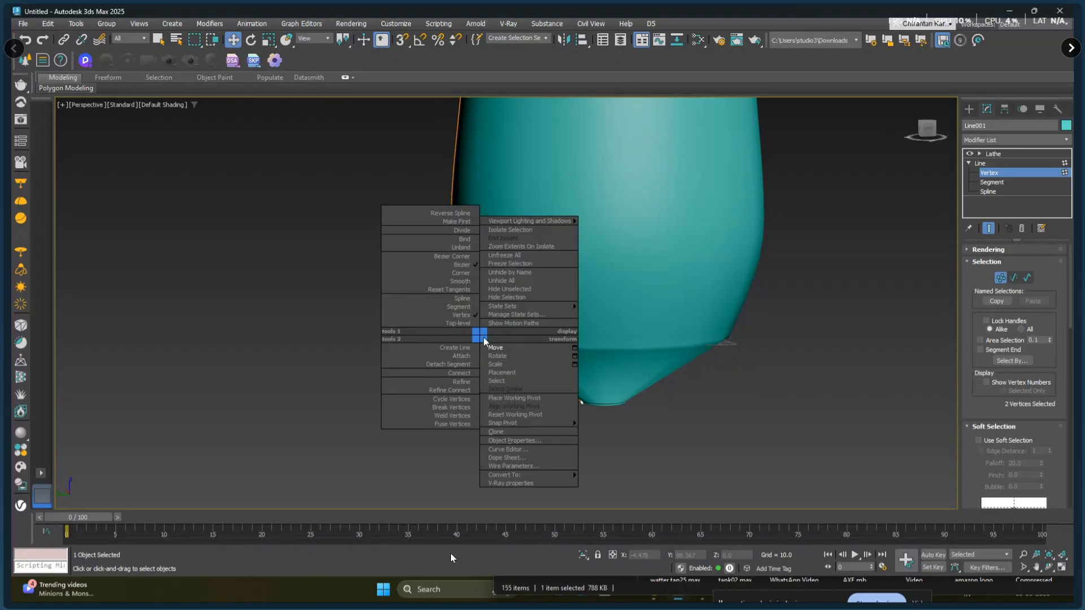
left_click(463, 283)
scroll(544, 339, "down", 4)
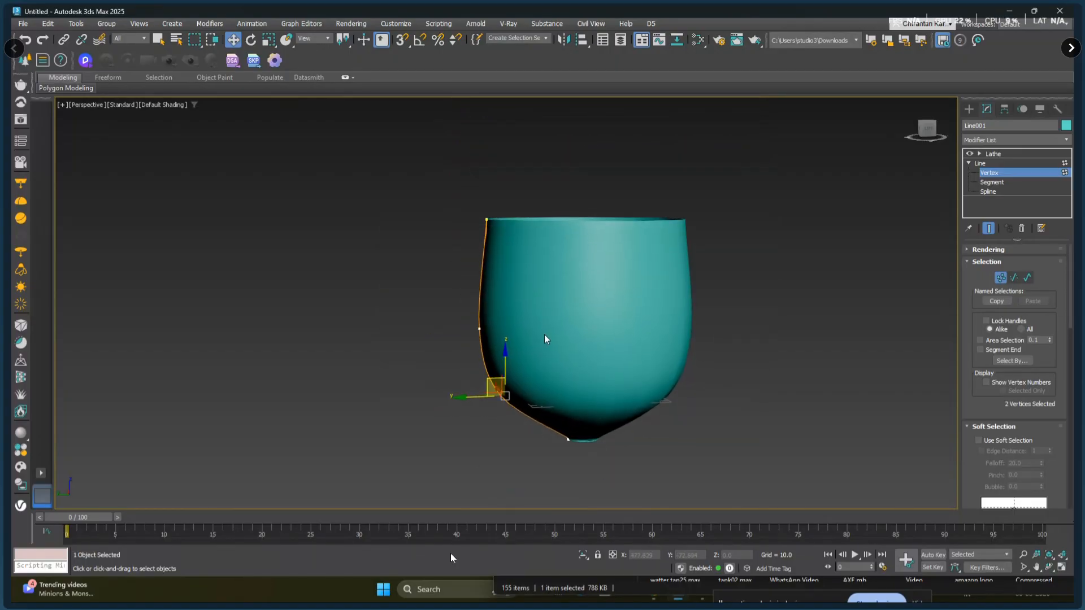
- Raise the rim vertices and move them inward, and move the mid-wall vertices up and inward to form a narrow neck
left_click_drag(468, 321, 508, 295)
left_click_drag(468, 214, 537, 136)
left_click_drag(519, 270, 541, 327)
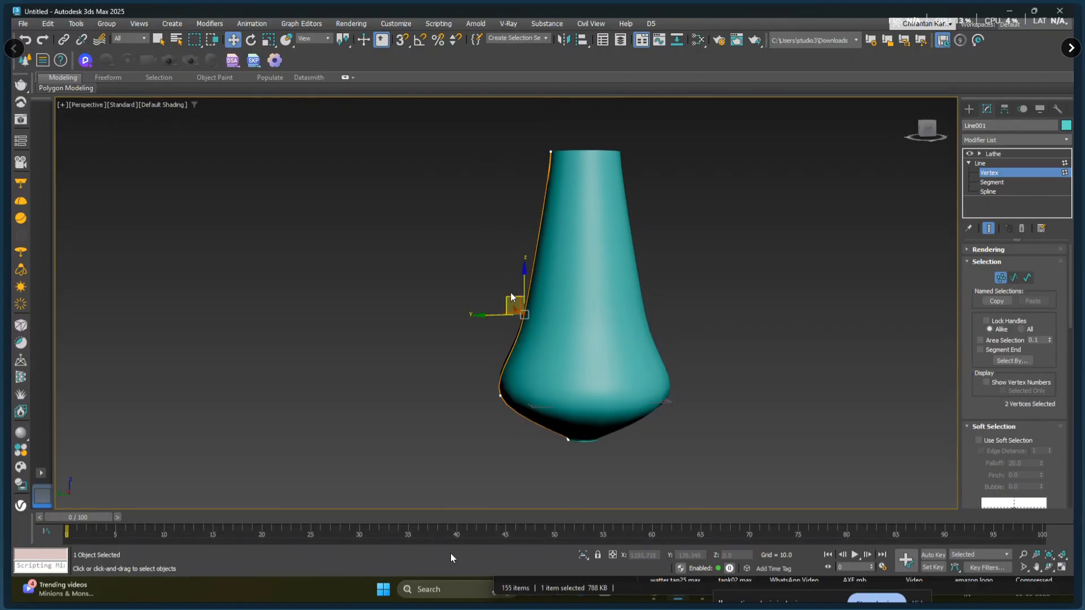
left_click_drag(510, 293, 542, 224)
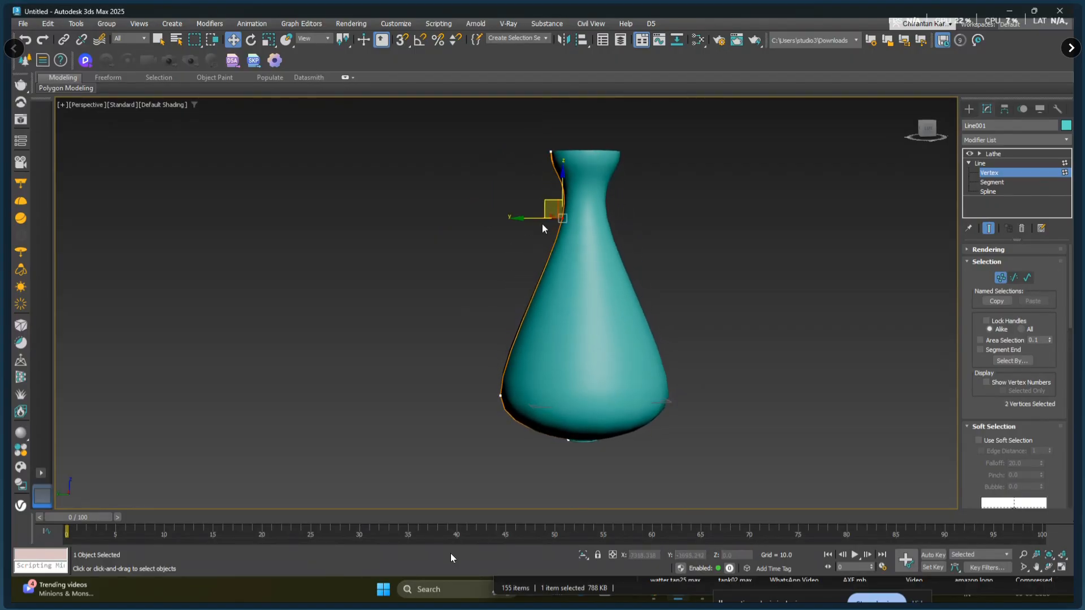
- Move the rim vertices slightly outward, and move the lower body vertices up and outward into a wide belly
middle_click_drag(543, 226, 545, 256)
left_click(552, 183)
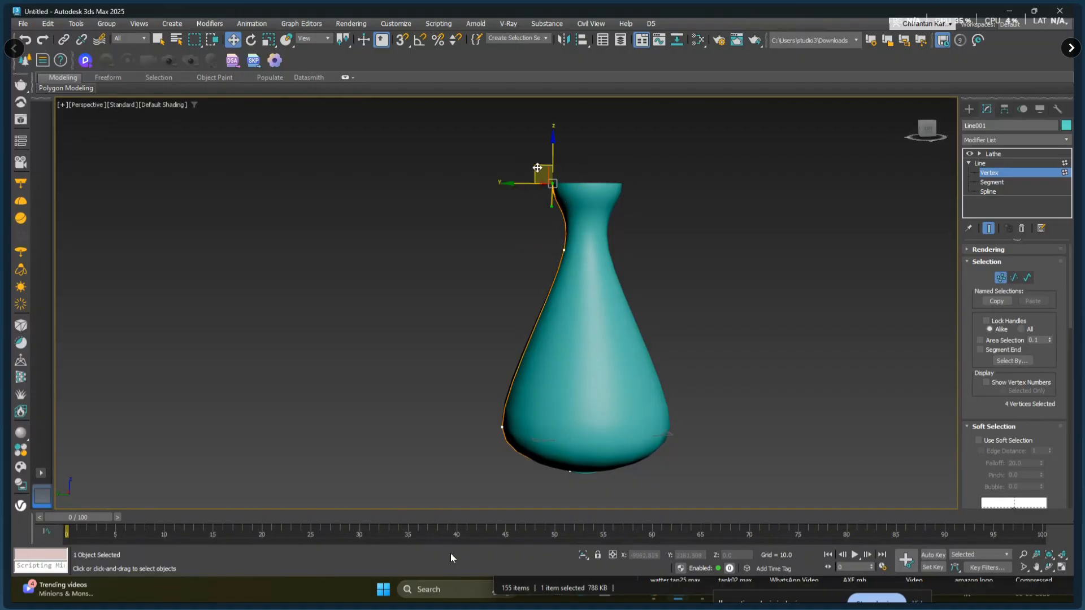
left_click_drag(538, 168, 527, 167)
left_click_drag(519, 438, 455, 329)
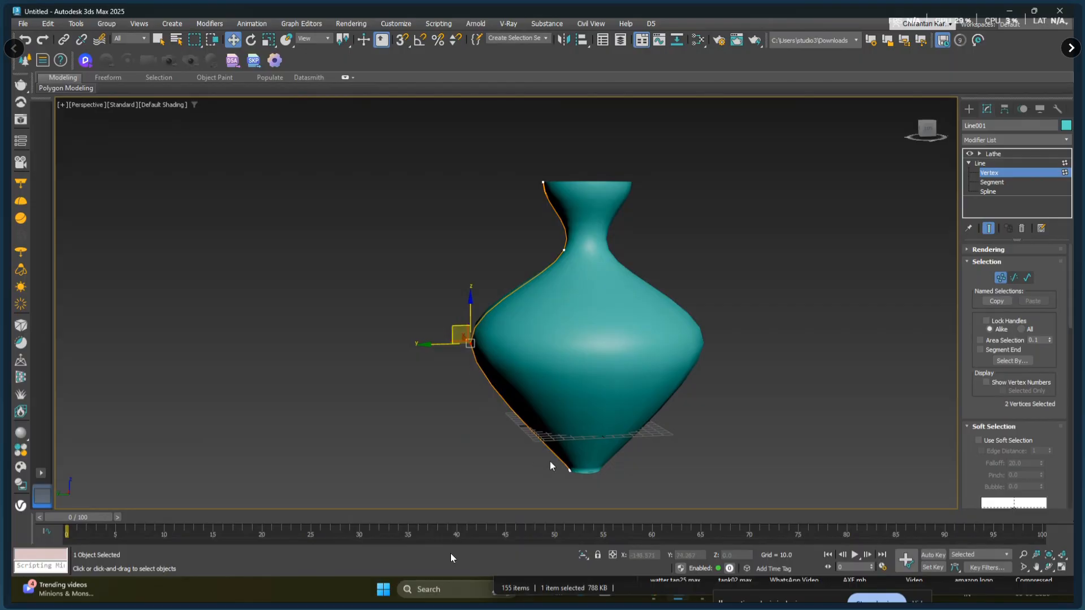
- Move the two vertices at the base outward to widen the vase's bottom, and convert them to Smooth
scroll(551, 461, "up", 10)
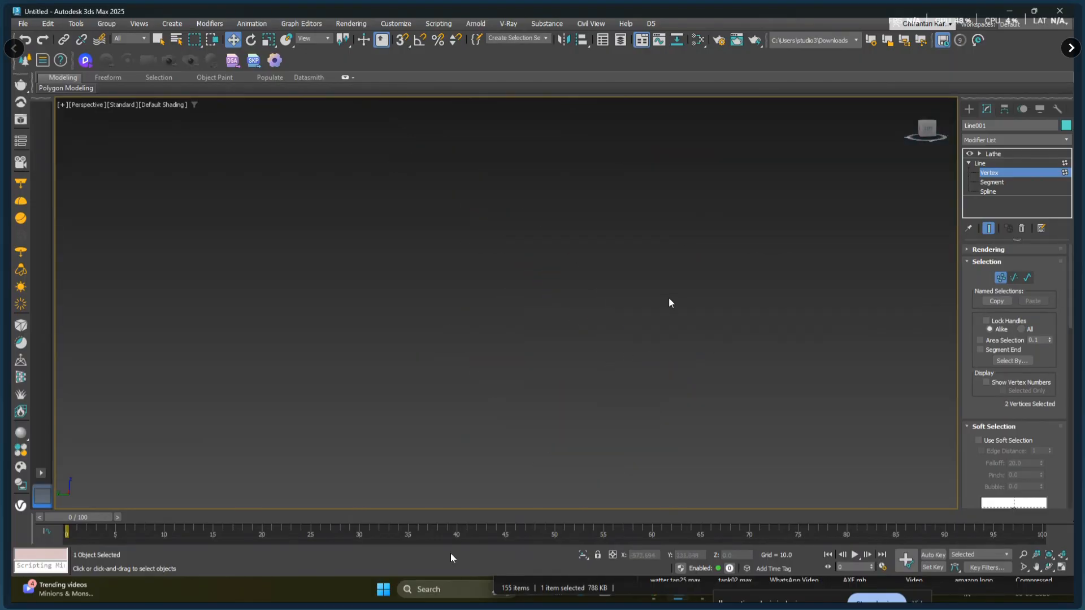
scroll(721, 256, "down", 4)
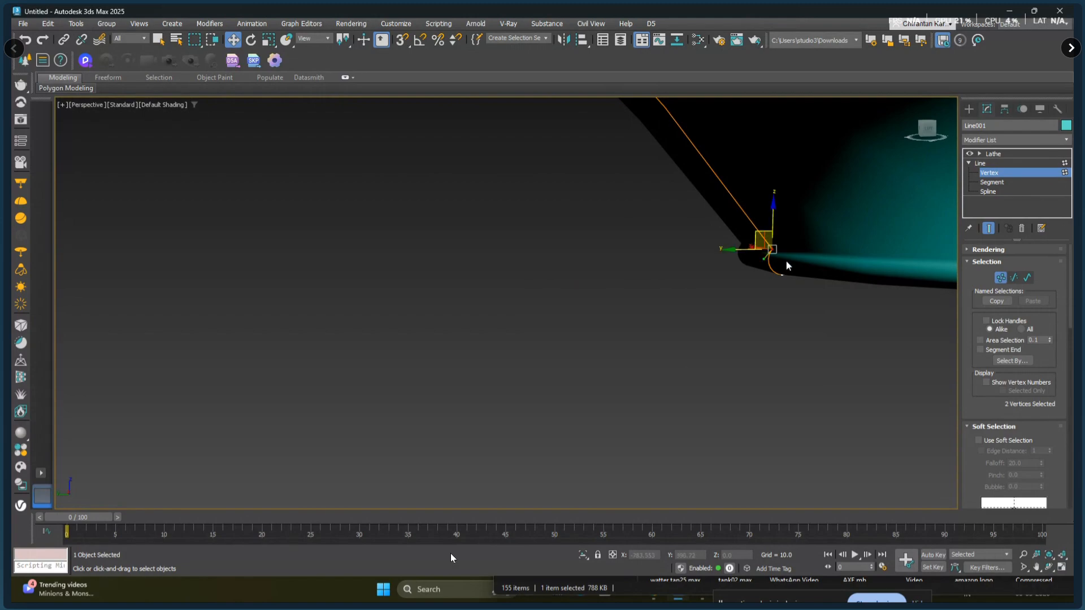
scroll(797, 276, "down", 6)
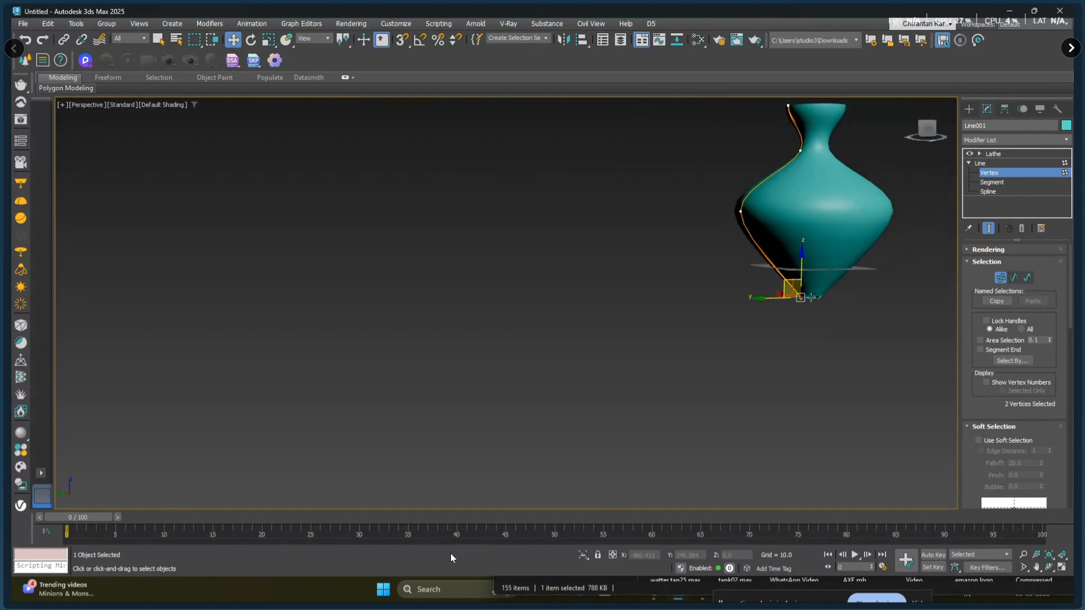
left_click_drag(789, 284, 748, 286)
right_click(747, 284)
left_click(725, 232)
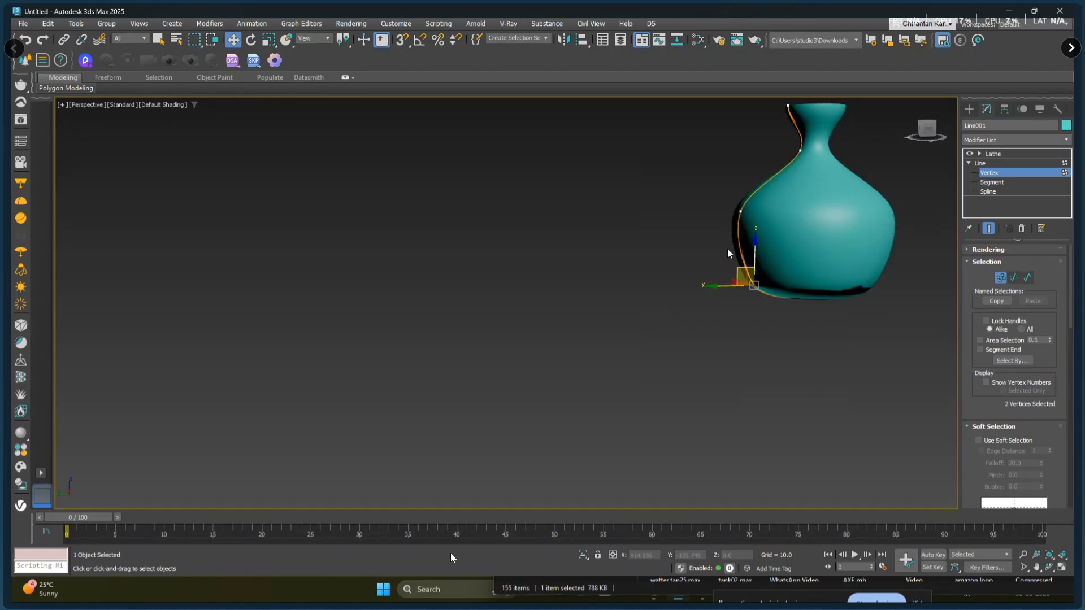
- Select the four rim vertices of the vase profile and change their vertex type
middle_click_drag(750, 287, 656, 367)
middle_click_drag(661, 319, 654, 345)
scroll(655, 287, "up", 5)
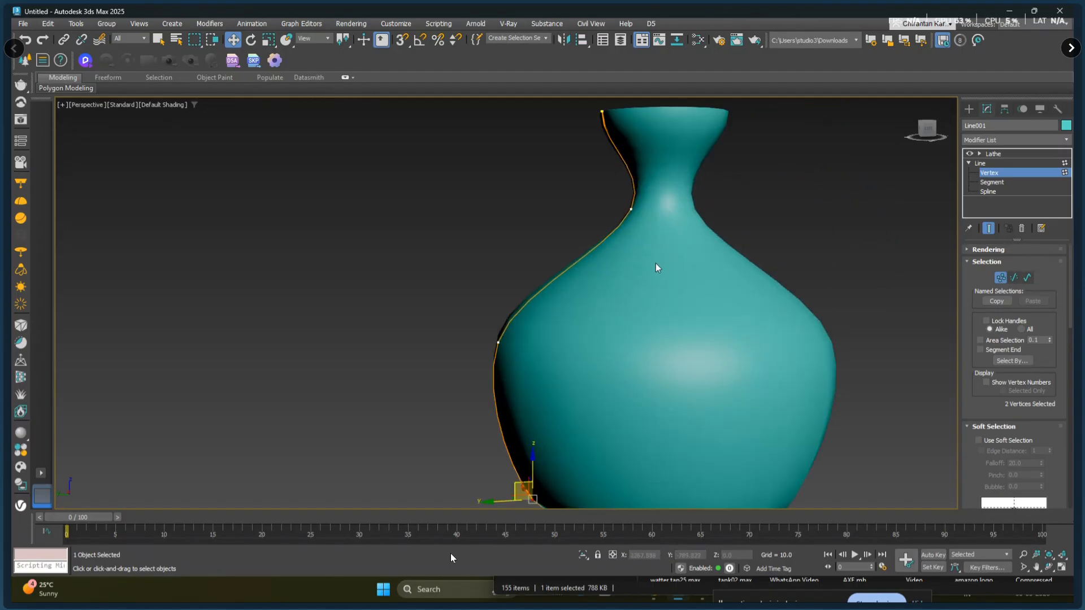
scroll(656, 243, "down", 3)
middle_click_drag(655, 243, 622, 367)
left_click_drag(576, 276, 609, 301)
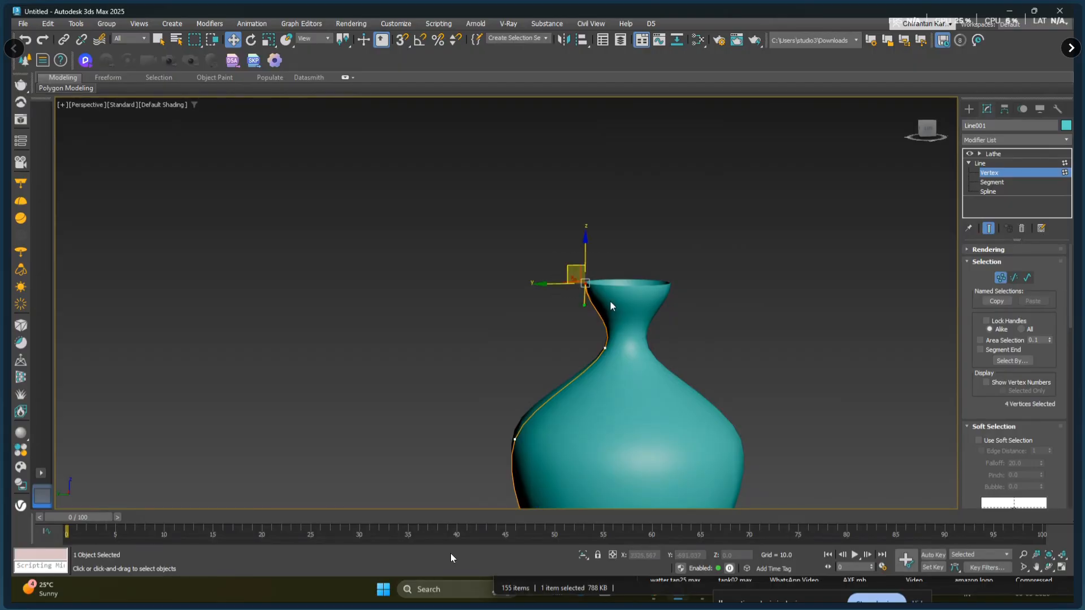
right_click(580, 279)
left_click(574, 219)
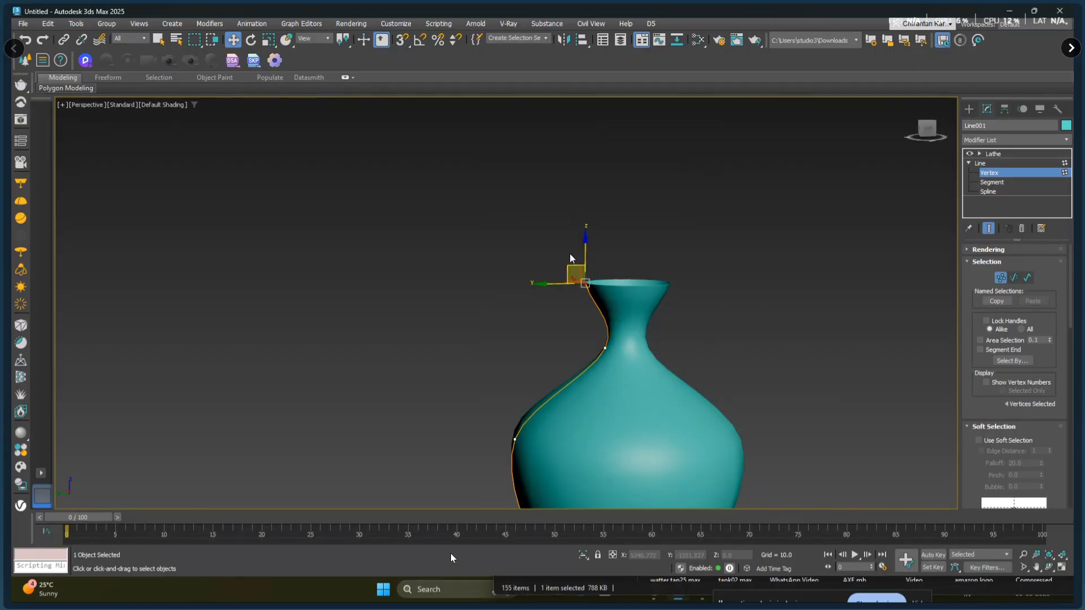
- Raise the rim vertices and move them inward to lengthen the neck, and adjust the vertices at the neck's base slightly outward
left_click(567, 283)
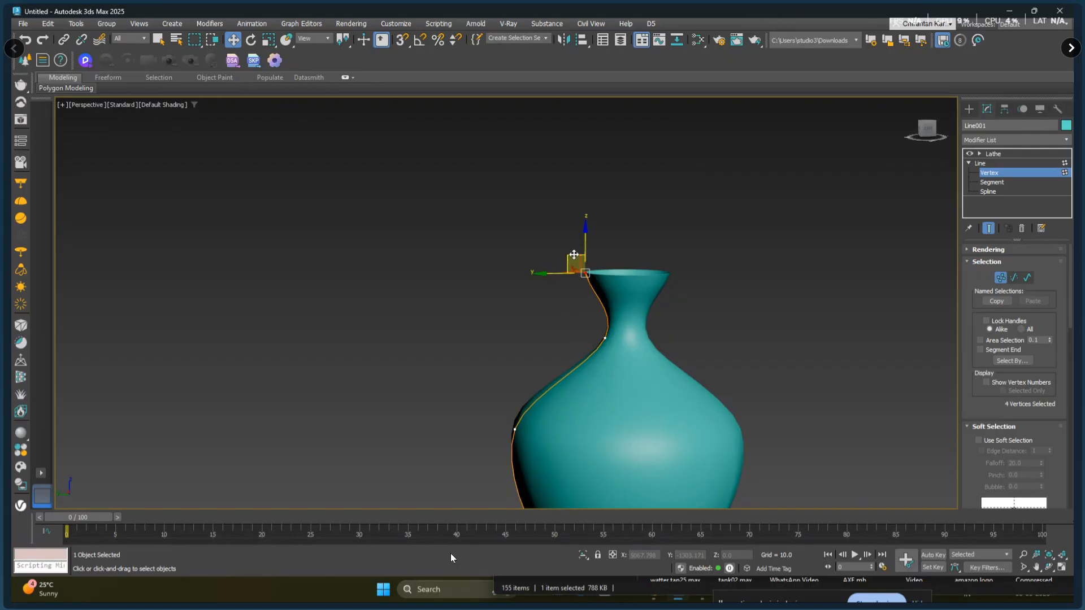
left_click_drag(574, 257, 594, 237)
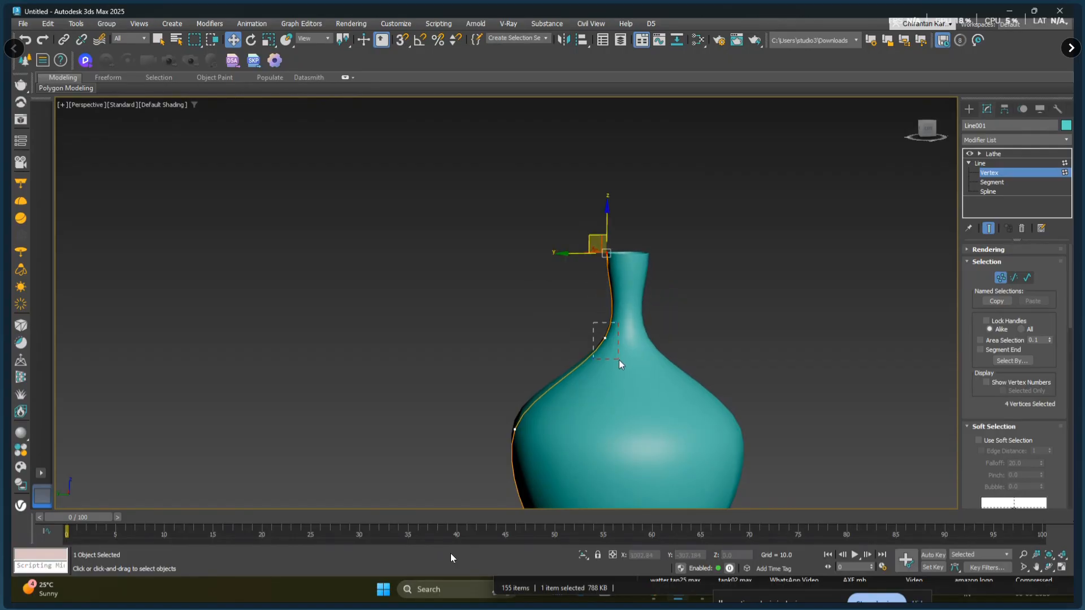
left_click_drag(619, 362, 583, 306)
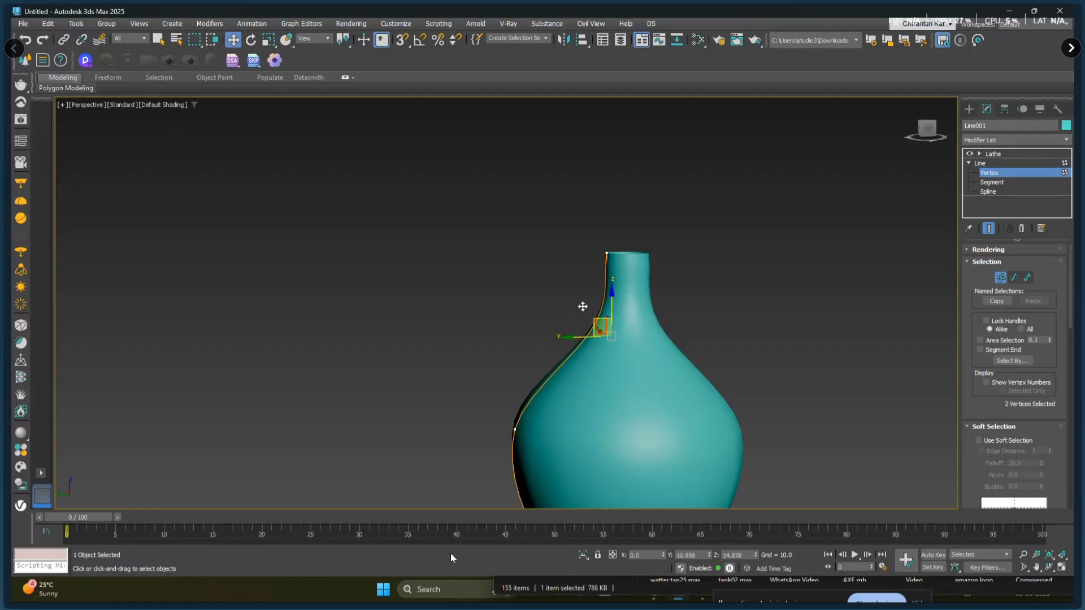
middle_click_drag(688, 391, 685, 264)
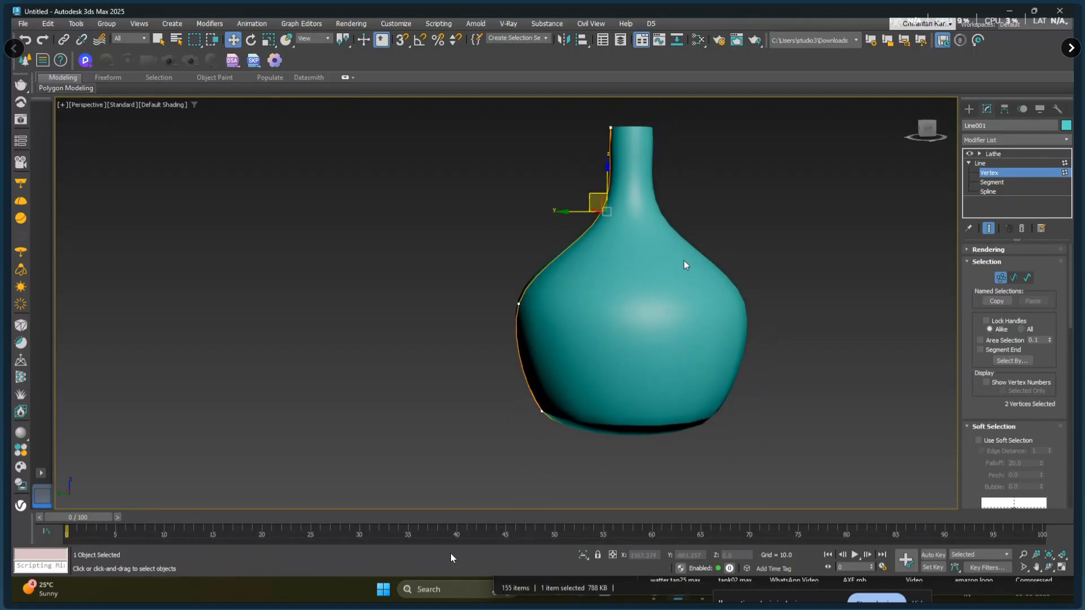
middle_click_drag(588, 339, 542, 366)
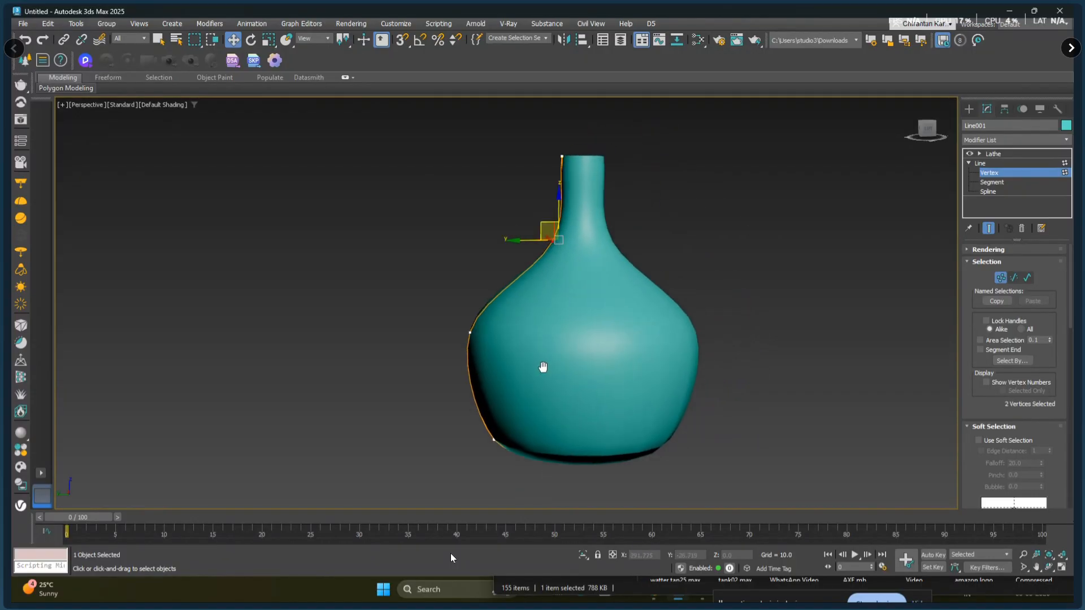
- Return to the Lathe level and show the whole vase in the Perspective view
left_click(993, 153)
middle_click_drag(799, 283, 622, 303)
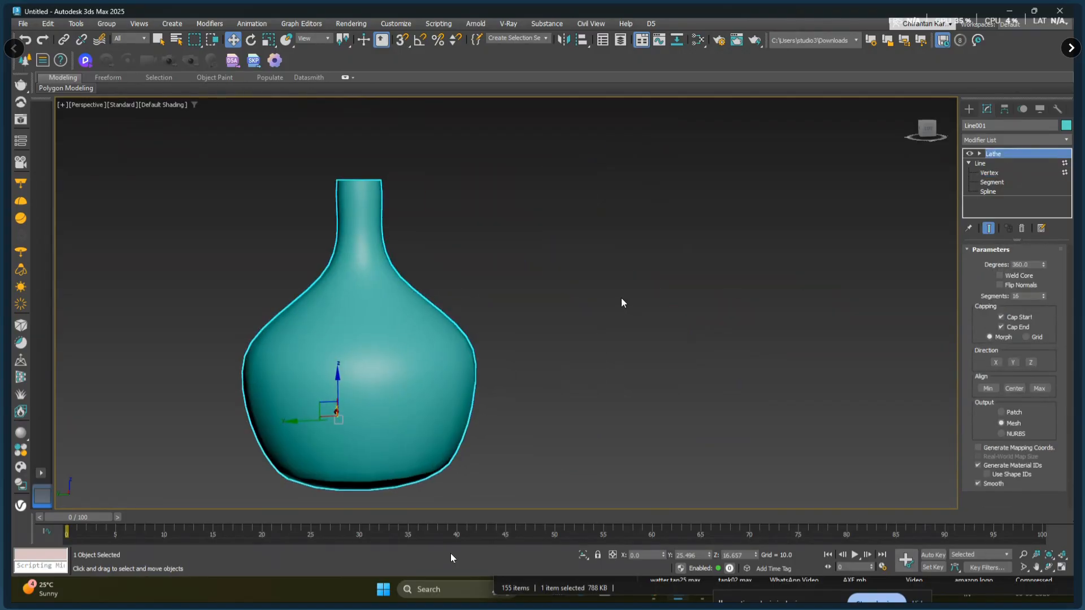
scroll(621, 297, "down", 3)
middle_click_drag(619, 303, 673, 324)
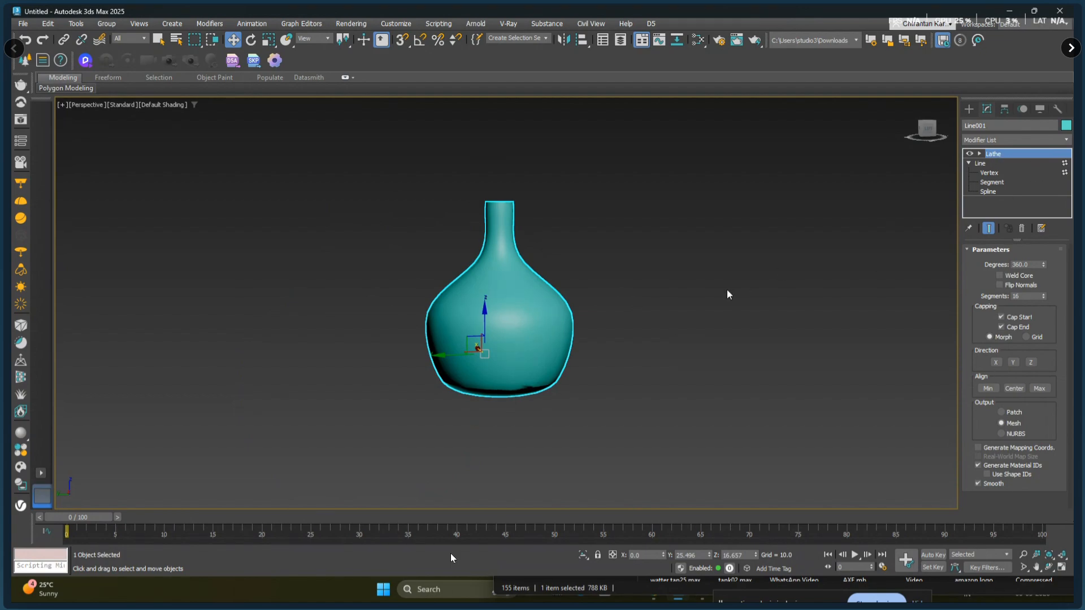
- Delete the vase and activate the Line spline tool in the Front view
left_click(1001, 158)
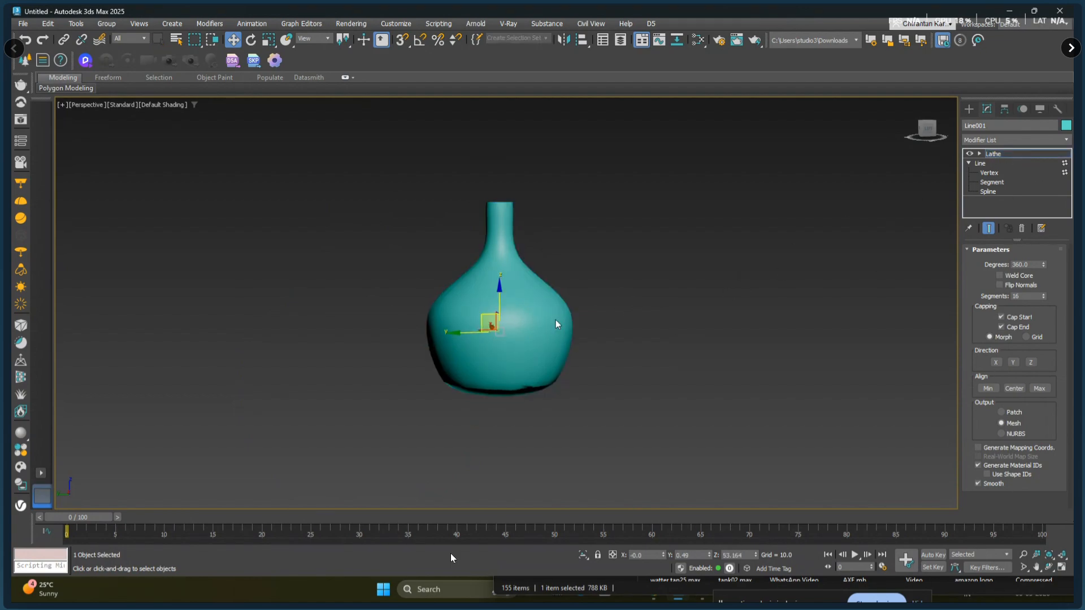
key("Delete")
key("f")
middle_click_drag(591, 296, 611, 354)
left_click(969, 109)
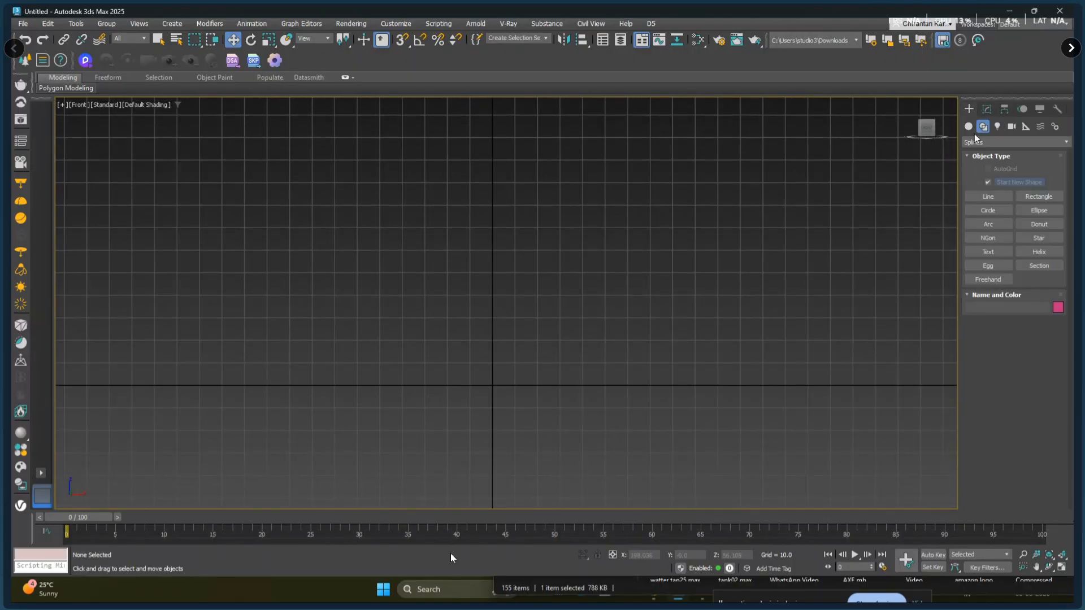
left_click(988, 197)
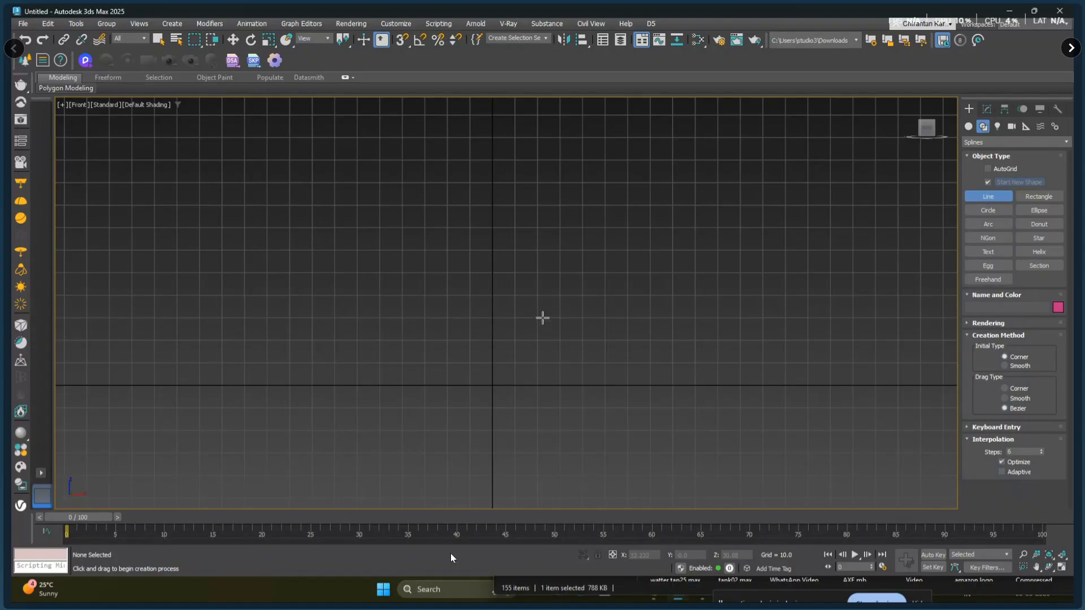
- Draw an open plate profile with a sloping curved rim, a short angled step down and a flat straight base
middle_click_drag(543, 317, 277, 251)
scroll(336, 272, "up", 3)
left_click(204, 235)
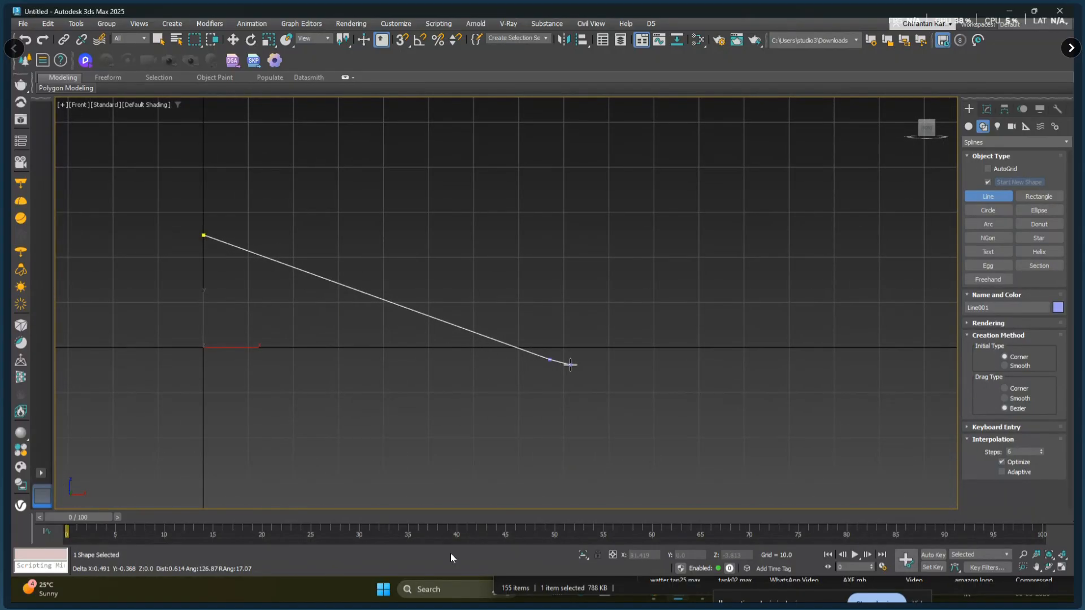
left_click_drag(549, 359, 595, 366)
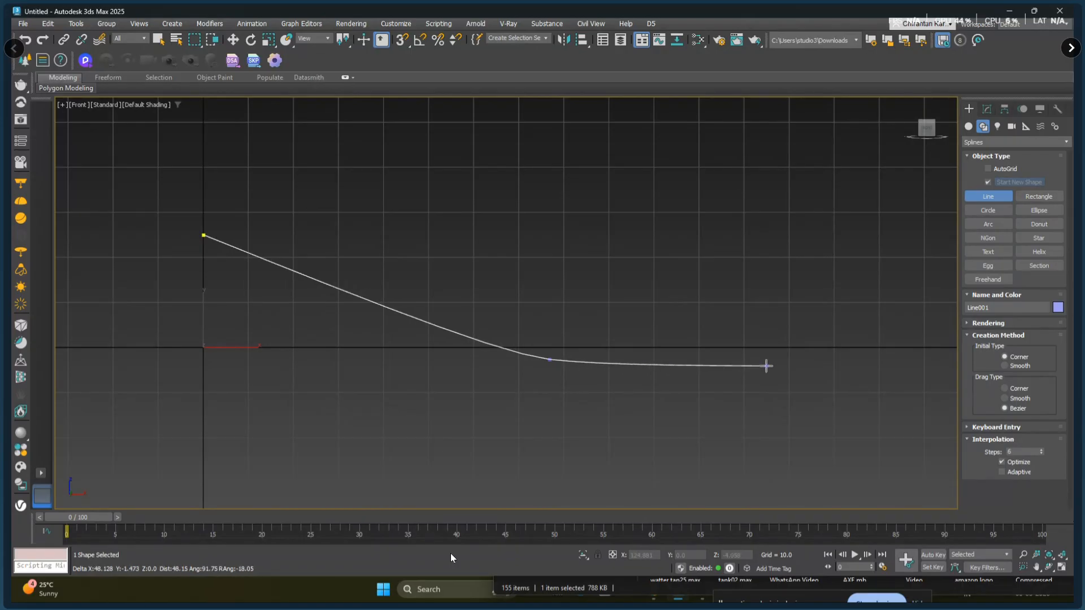
left_click(794, 365)
left_click(819, 389)
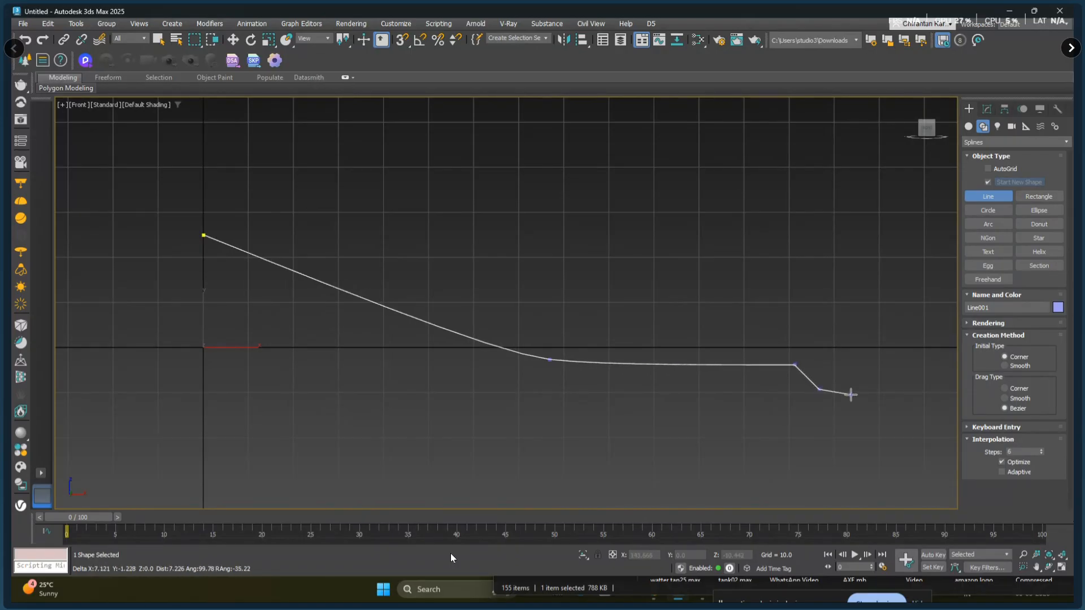
middle_click_drag(950, 394, 763, 373)
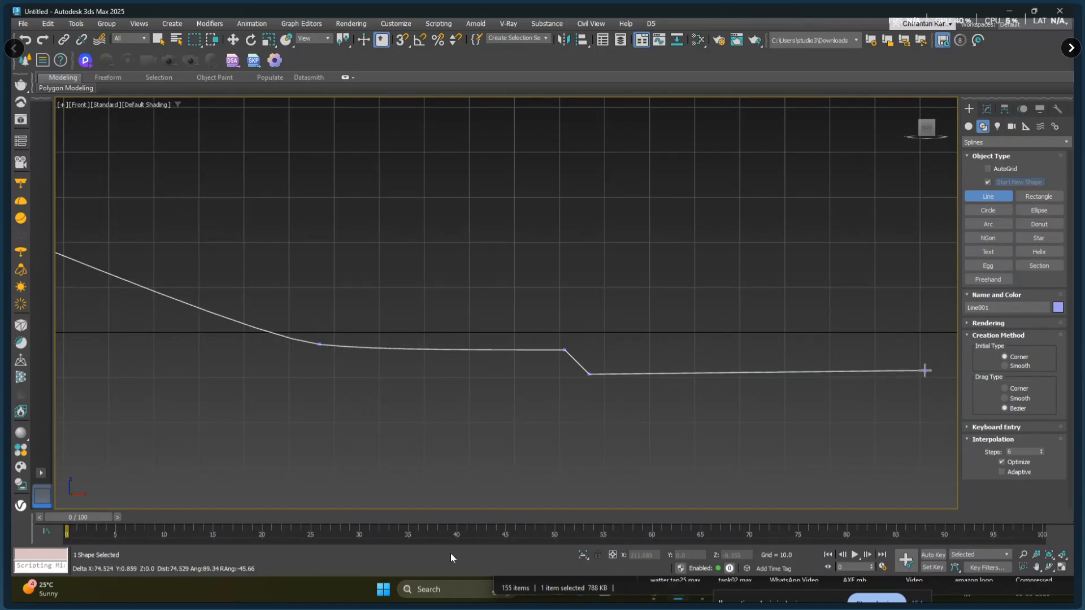
middle_click_drag(929, 372, 778, 381)
left_click(846, 380)
right_click(814, 405)
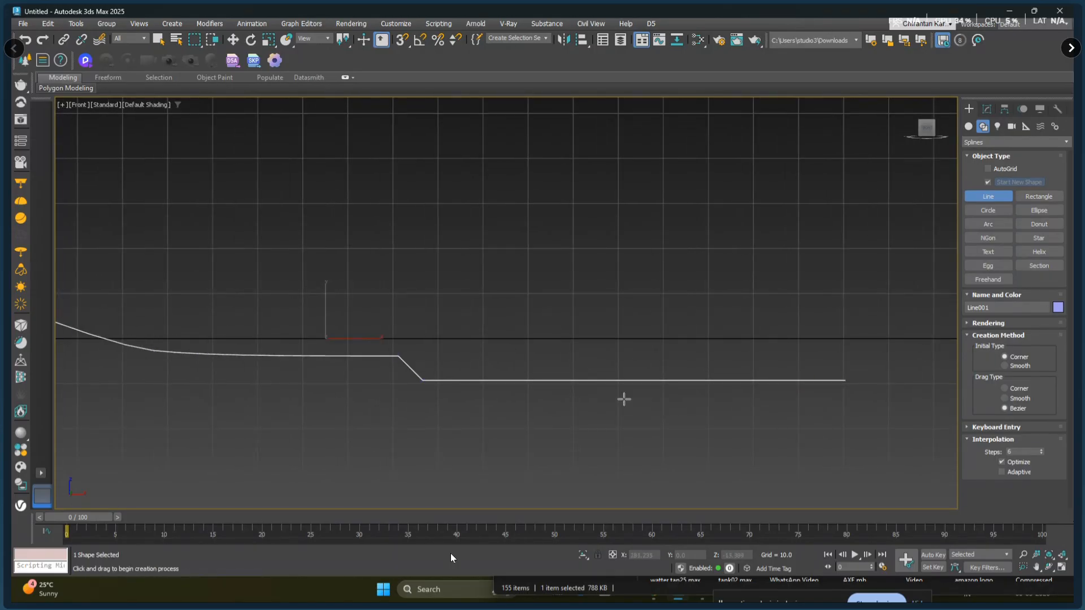
scroll(633, 385, "down", 3)
- Smooth the curve at the profile's second vertex and move that vertex up and towards the rim end
left_click(987, 109)
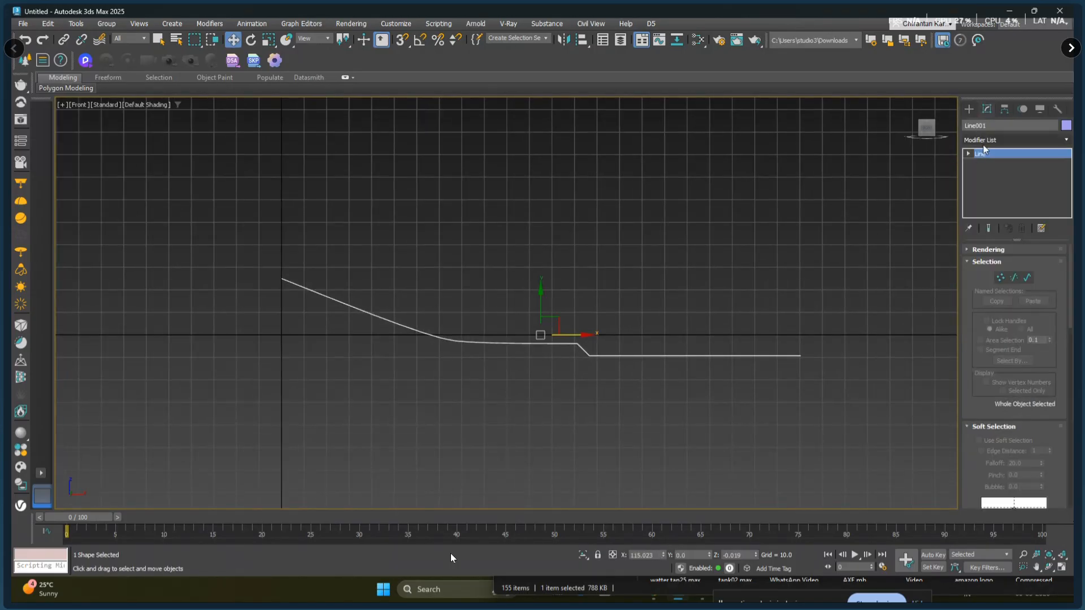
left_click(969, 154)
left_click(989, 163)
middle_click_drag(599, 332, 633, 296)
scroll(518, 290, "up", 5)
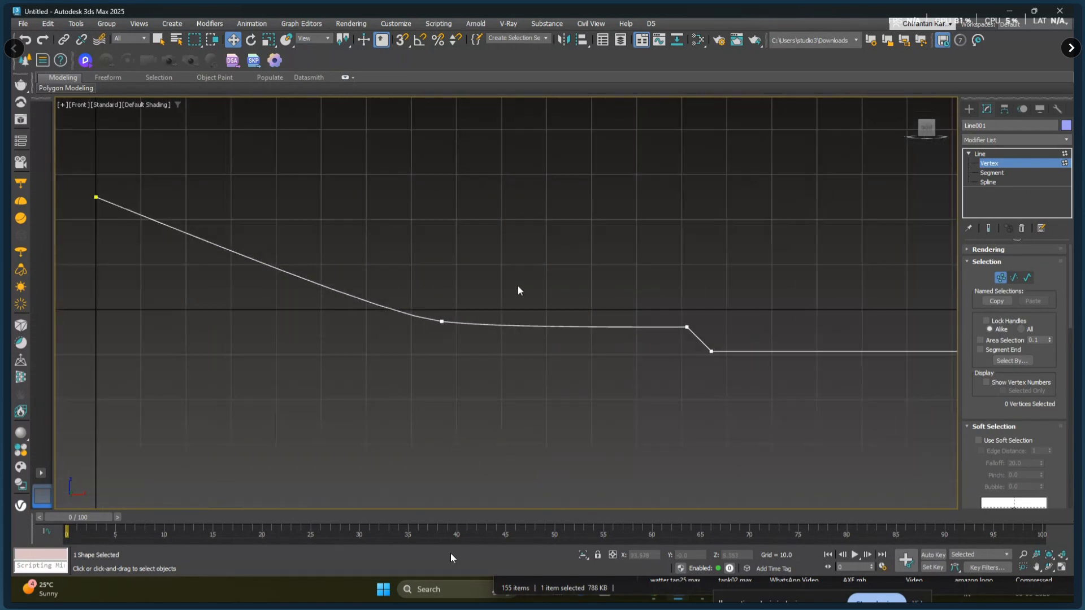
left_click_drag(447, 326, 439, 325)
right_click(435, 317)
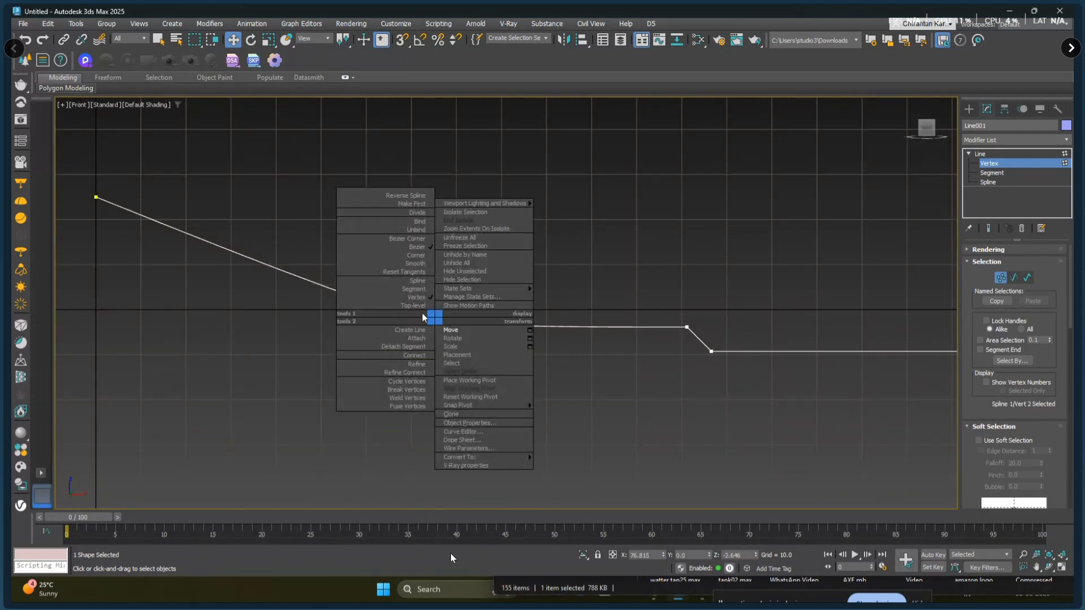
left_click(418, 271)
middle_click_drag(417, 286, 418, 272)
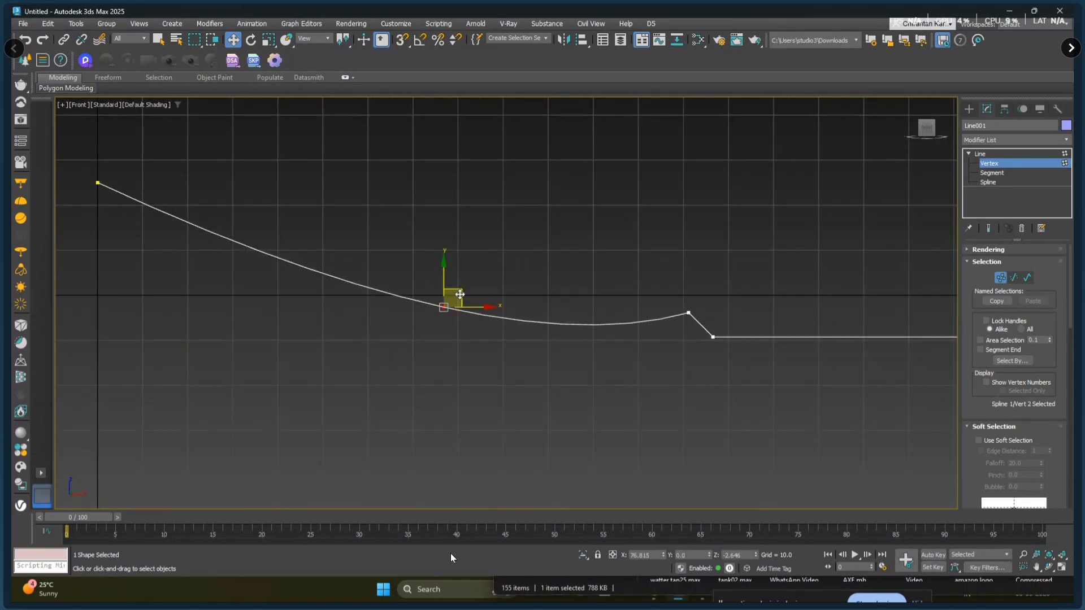
left_click_drag(417, 277, 402, 259)
- Move the profile's rim-end vertex up and outward, and shift the second vertex up and outward to follow the curve
middle_click_drag(268, 249, 405, 307)
left_click_drag(266, 224, 230, 281)
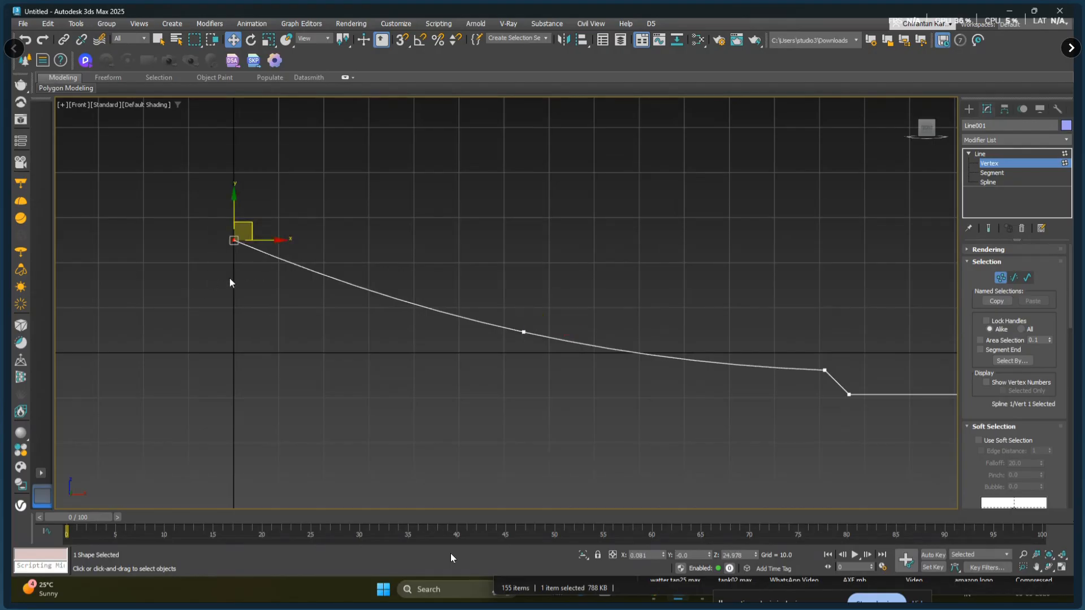
left_click_drag(250, 221, 213, 159)
left_click_drag(592, 312, 494, 362)
left_click_drag(538, 314, 507, 302)
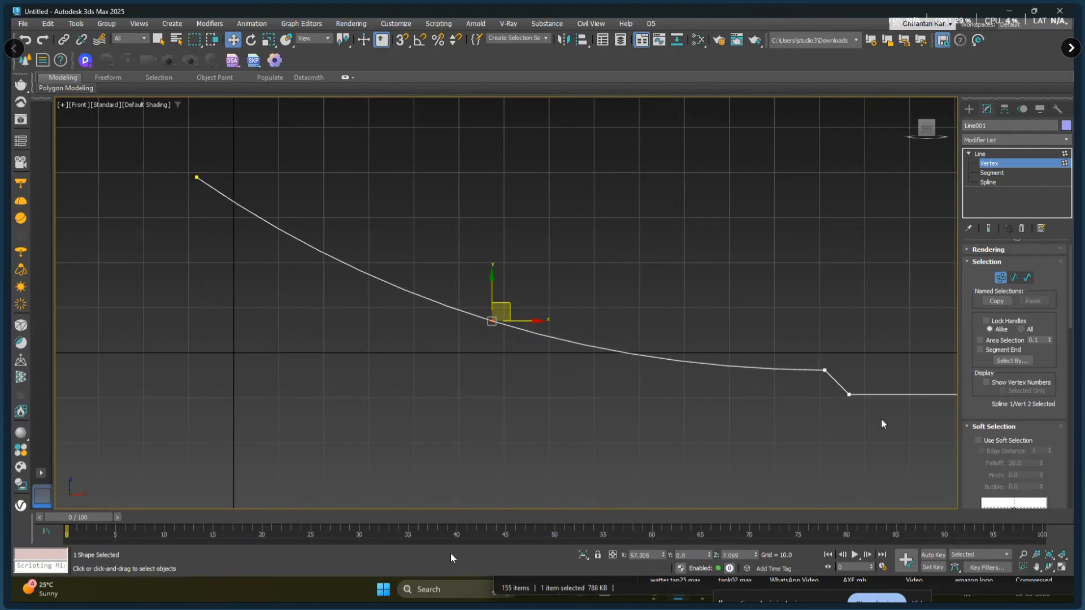
- Select the two corner vertices of the step between rim and base and fillet them
middle_click_drag(839, 412, 479, 330)
left_click(465, 291)
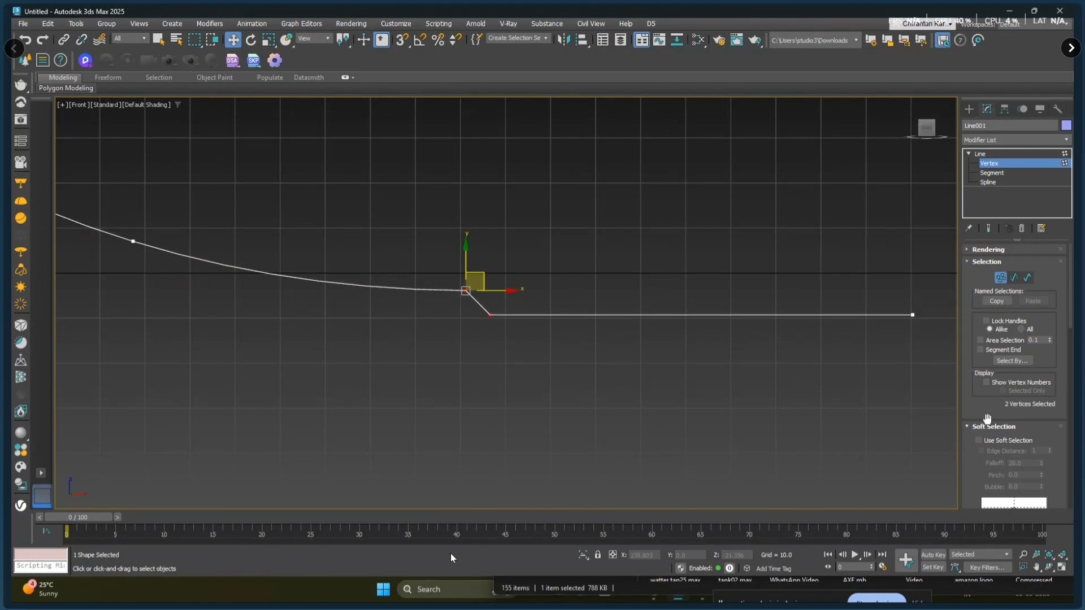
left_click_drag(972, 421, 972, 210)
left_click(993, 324)
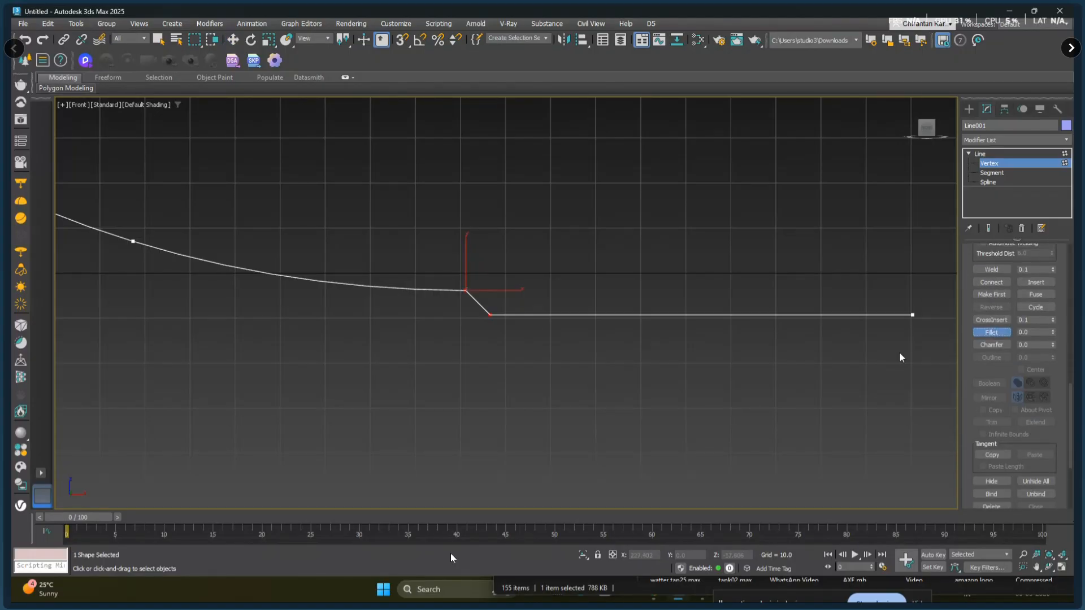
left_click_drag(466, 290, 465, 271)
scroll(482, 375, "down", 3)
scroll(523, 373, "down", 2)
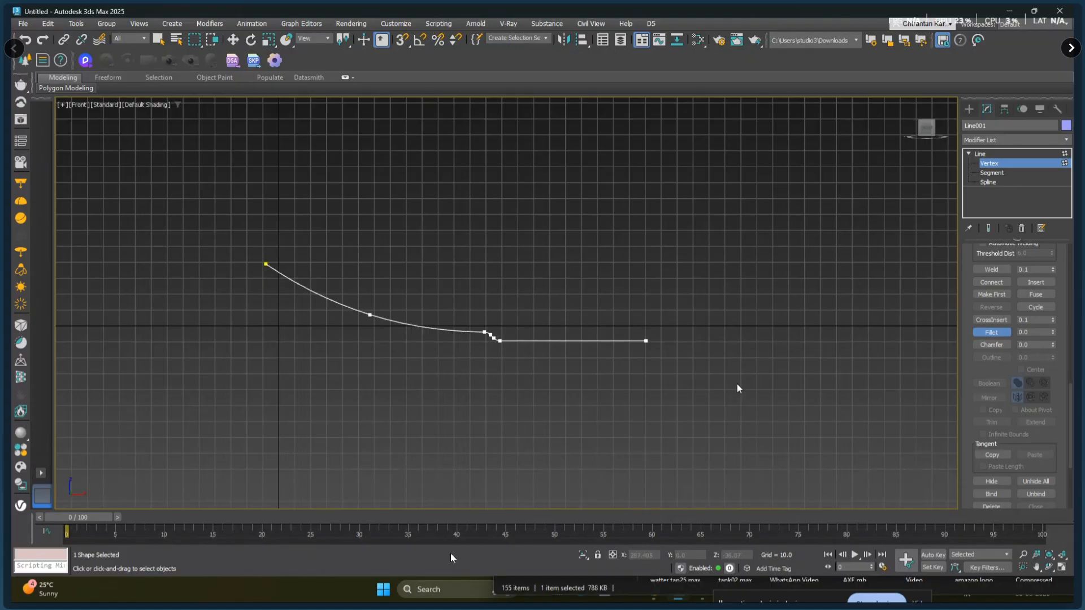
- Outline the profile at Spline level with a thin upward offset to give the plate thickness
left_click(992, 182)
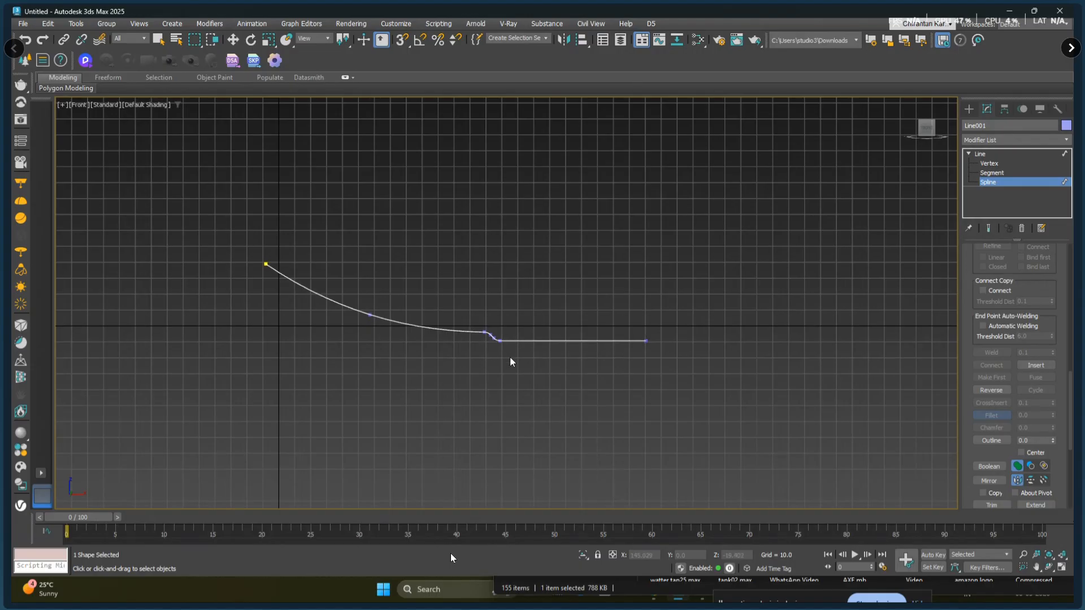
scroll(555, 365, "up", 6)
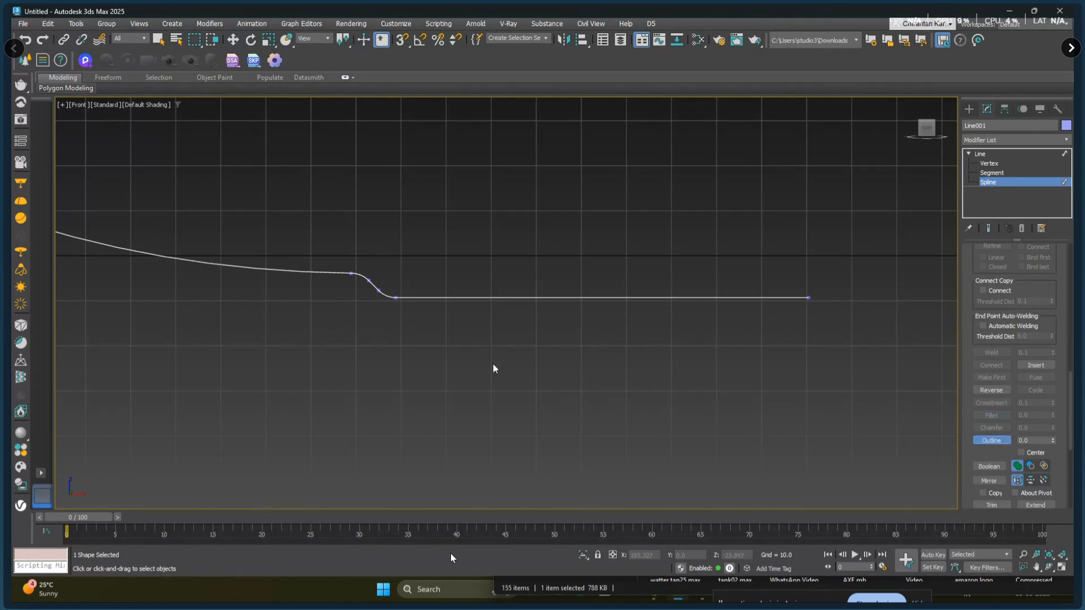
scroll(477, 320, "up", 6)
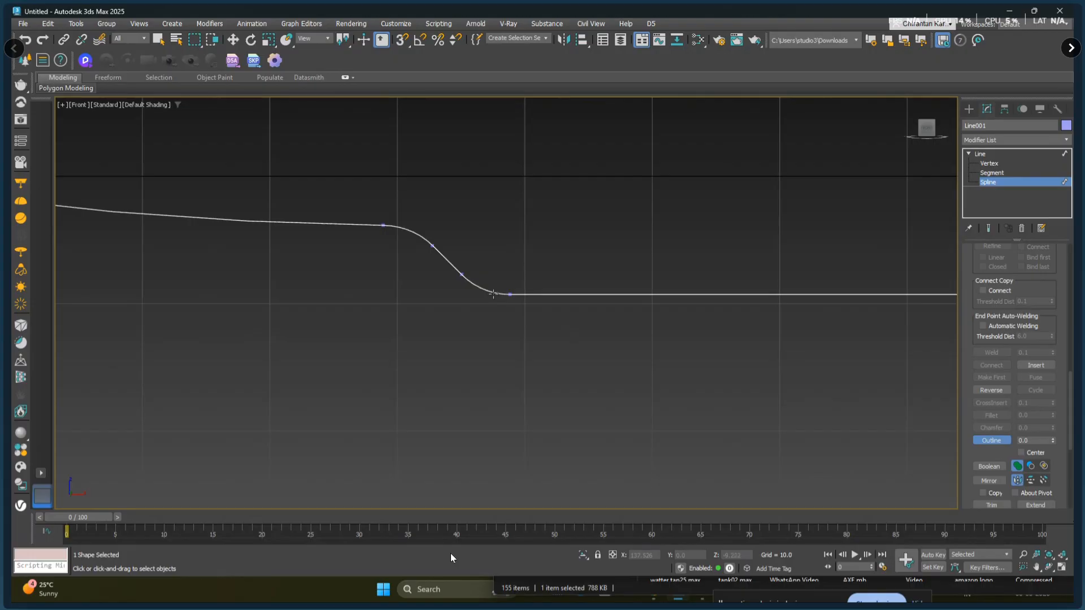
left_click_drag(493, 295, 499, 282)
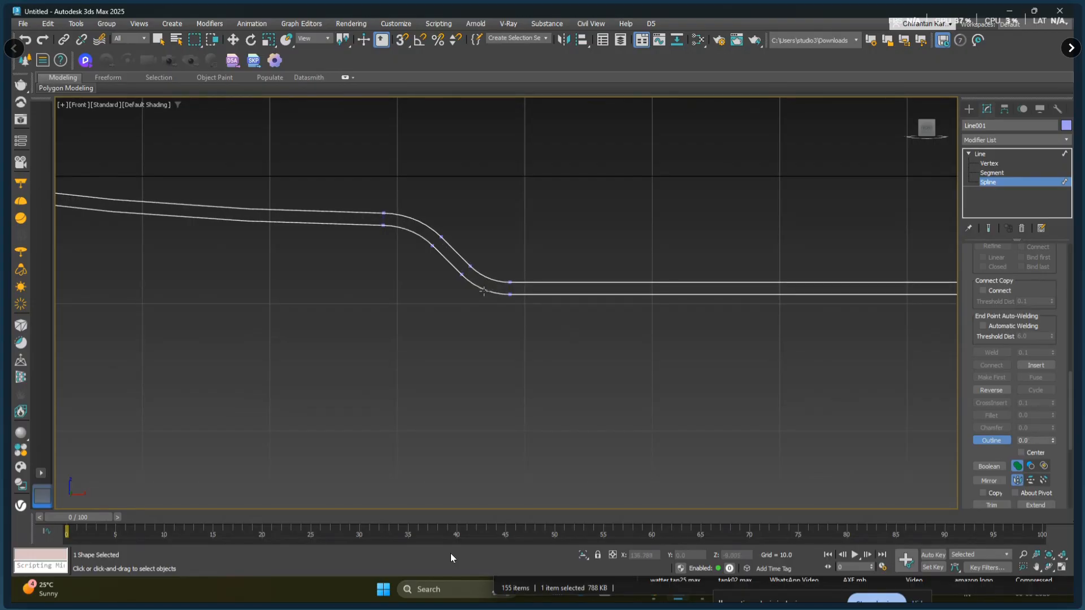
- Select the two end vertices at the plate's rim and fillet them into a rounded edge
scroll(439, 287, "down", 8)
middle_click_drag(178, 187, 444, 313)
scroll(443, 313, "up", 10)
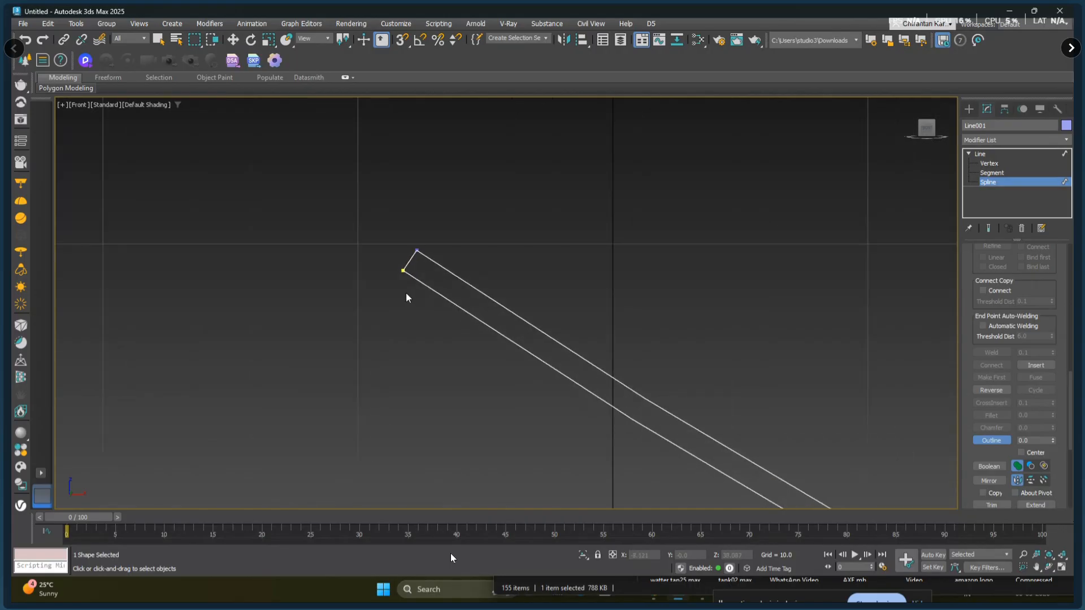
left_click(973, 163)
left_click_drag(313, 184, 455, 257)
left_click(989, 333)
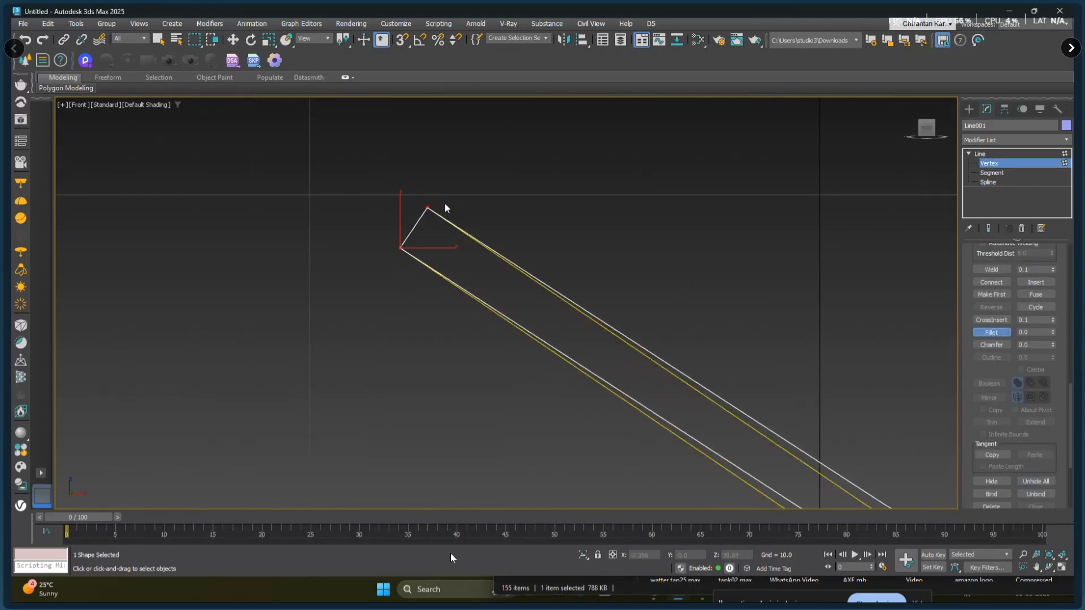
left_click_drag(429, 208, 431, 169)
scroll(841, 326, "down", 5)
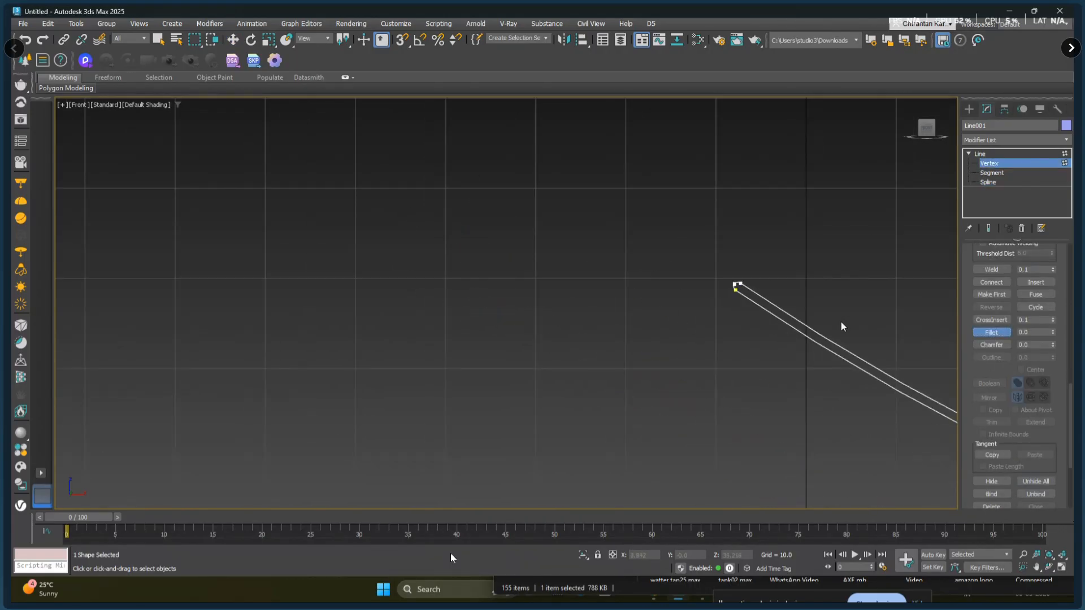
- Return to the Line level, apply the Lathe modifier to the profile and align its axis to Max
middle_click_drag(842, 322, 381, 239)
scroll(513, 270, "down", 4)
middle_click_drag(788, 319, 497, 277)
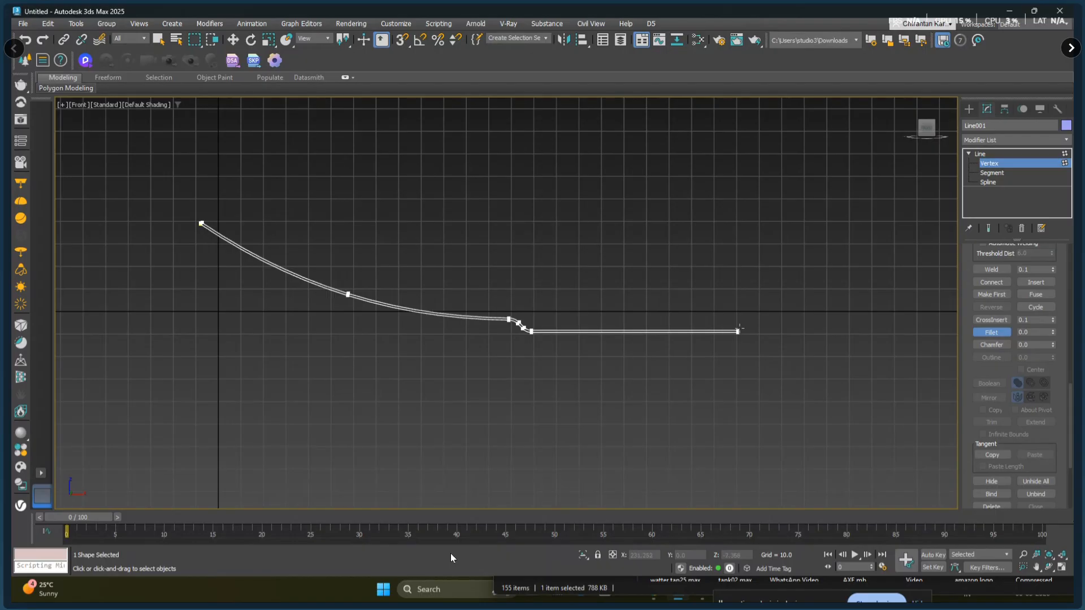
left_click(988, 154)
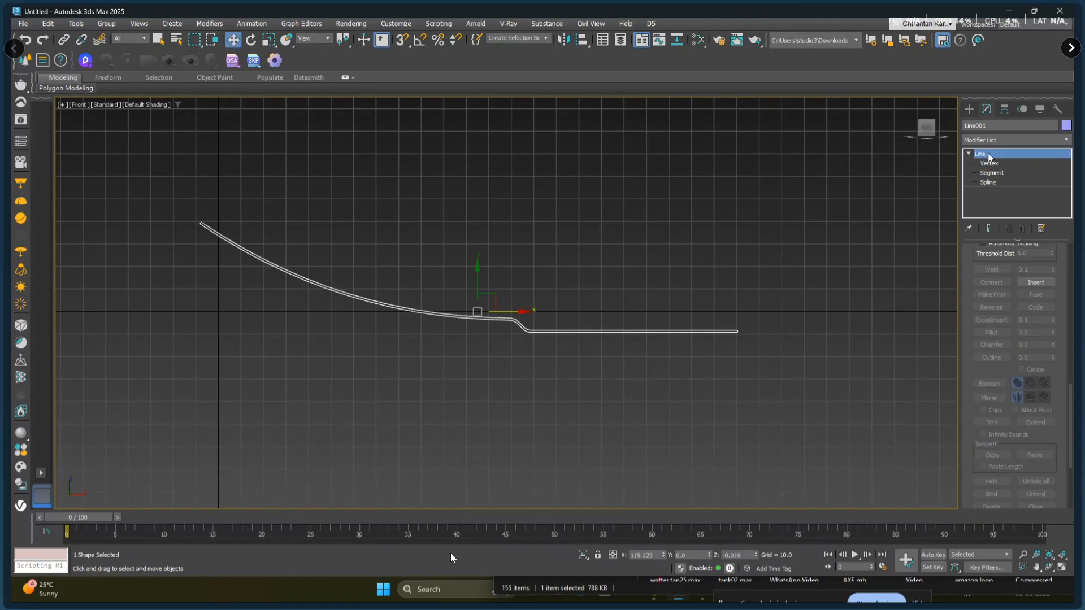
left_click(995, 141)
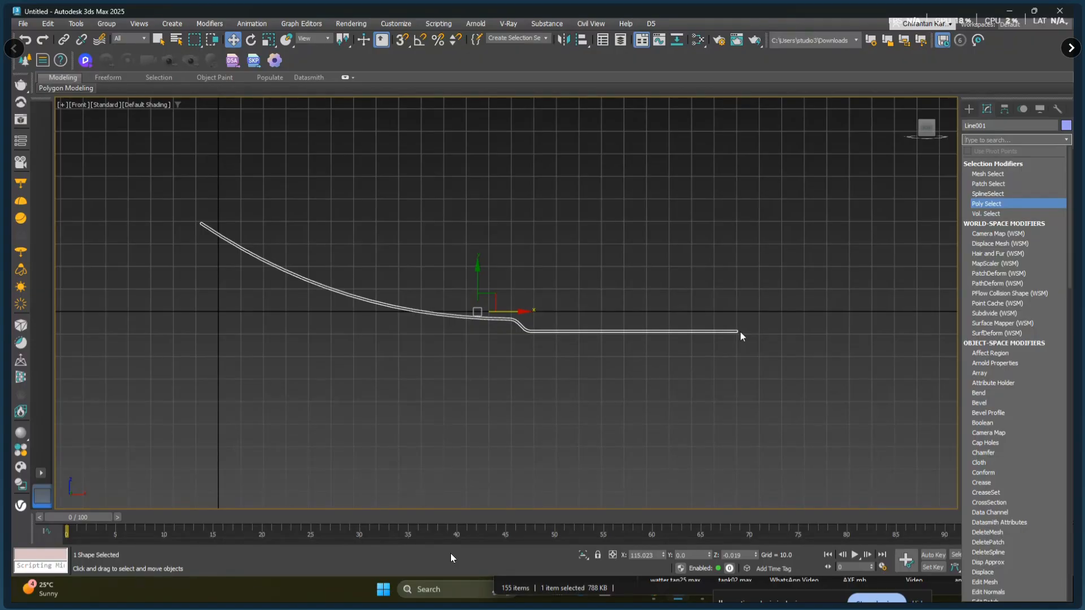
middle_click_drag(736, 345, 695, 350)
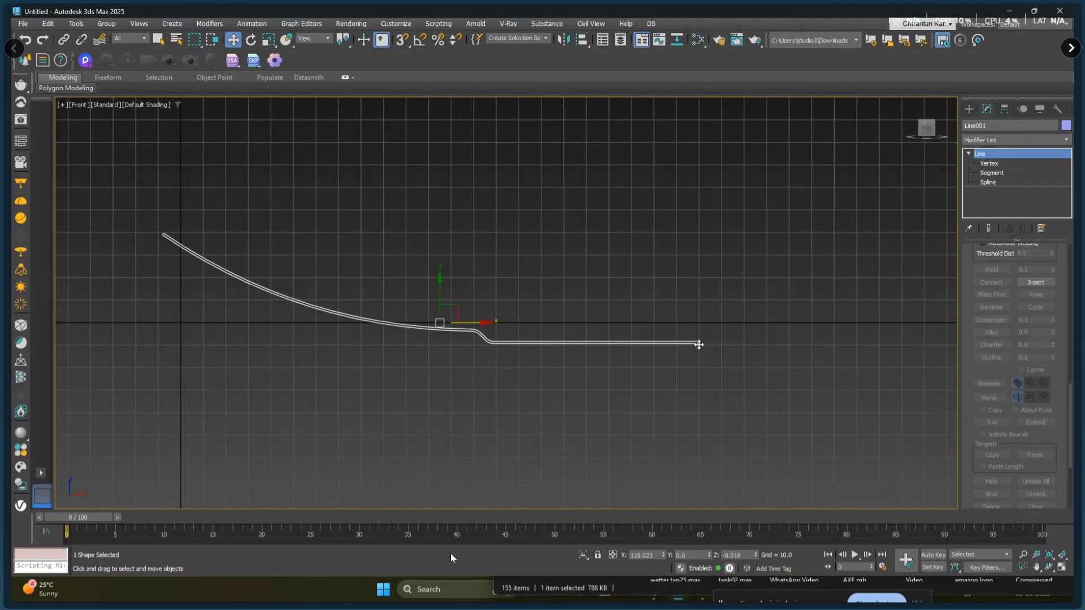
middle_click_drag(727, 355, 714, 359)
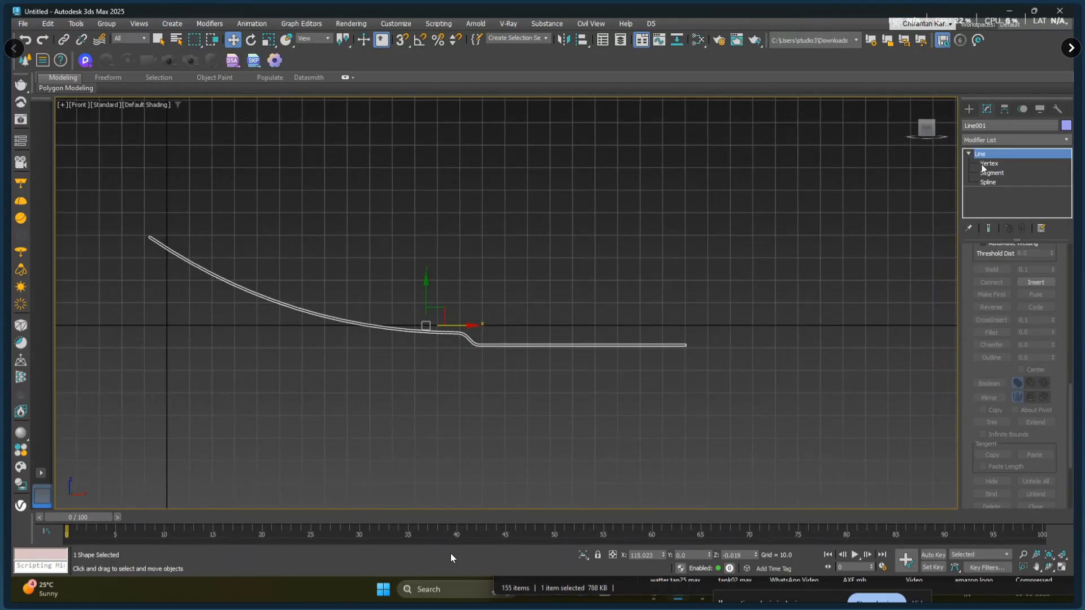
left_click(989, 140)
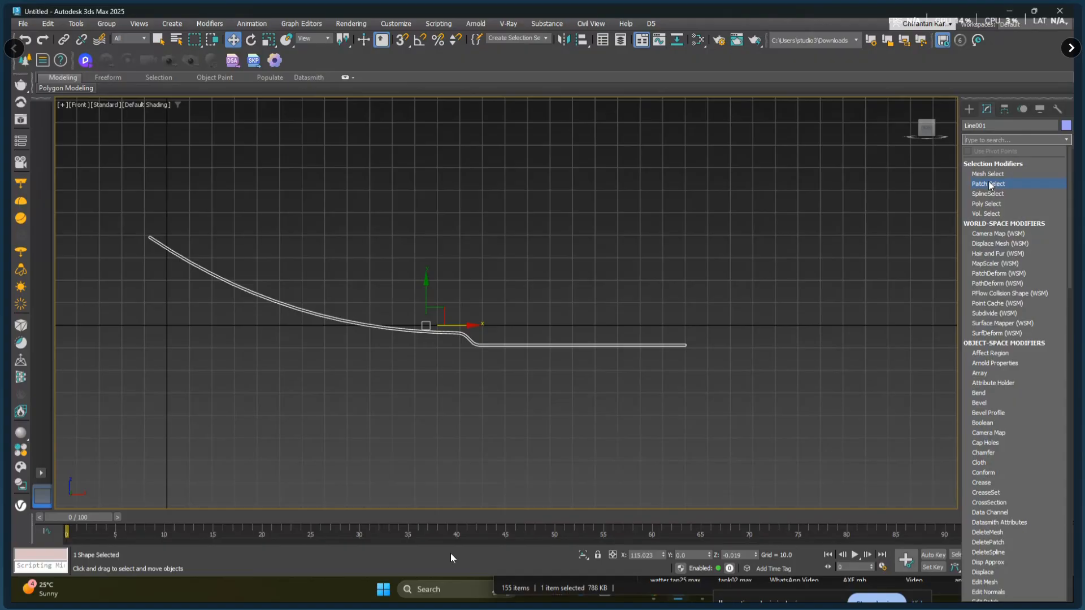
type("L")
left_click(989, 165)
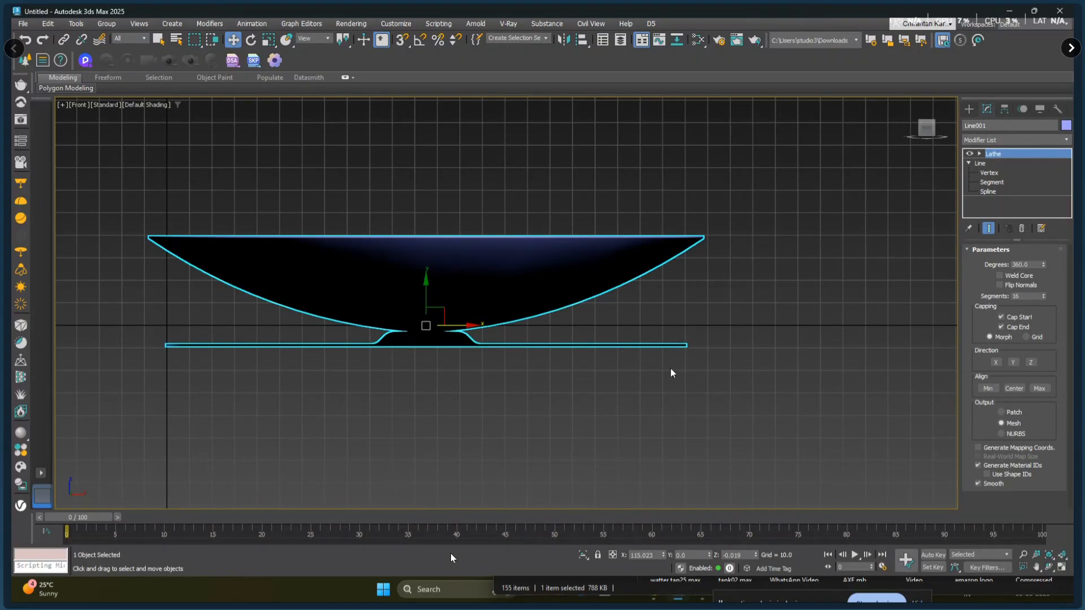
left_click(1042, 391)
middle_click_drag(795, 395, 516, 381)
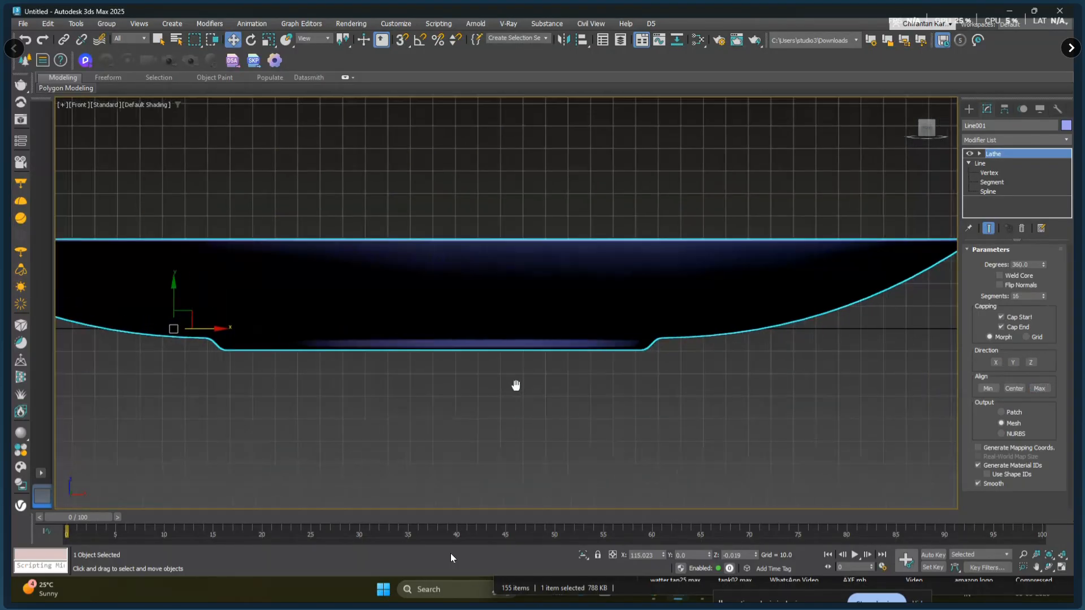
- Show the plate from above in the Perspective view and enable Weld Core to clean up its centre
key("p")
scroll(601, 356, "down", 3)
middle_click_drag(603, 354, 611, 383, "alt")
scroll(611, 408, "up", 2)
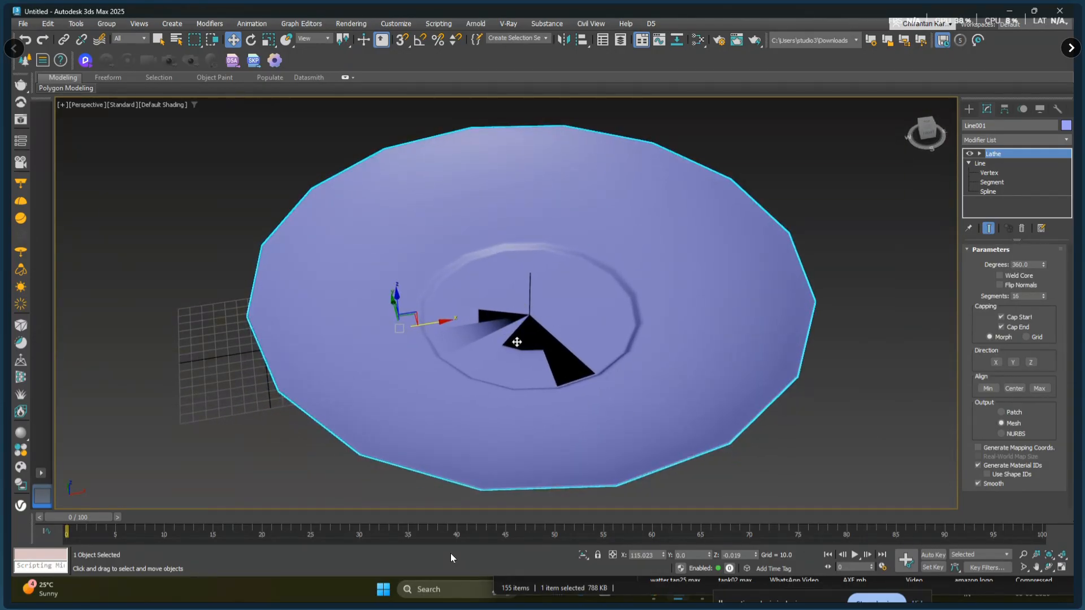
left_click(1000, 275)
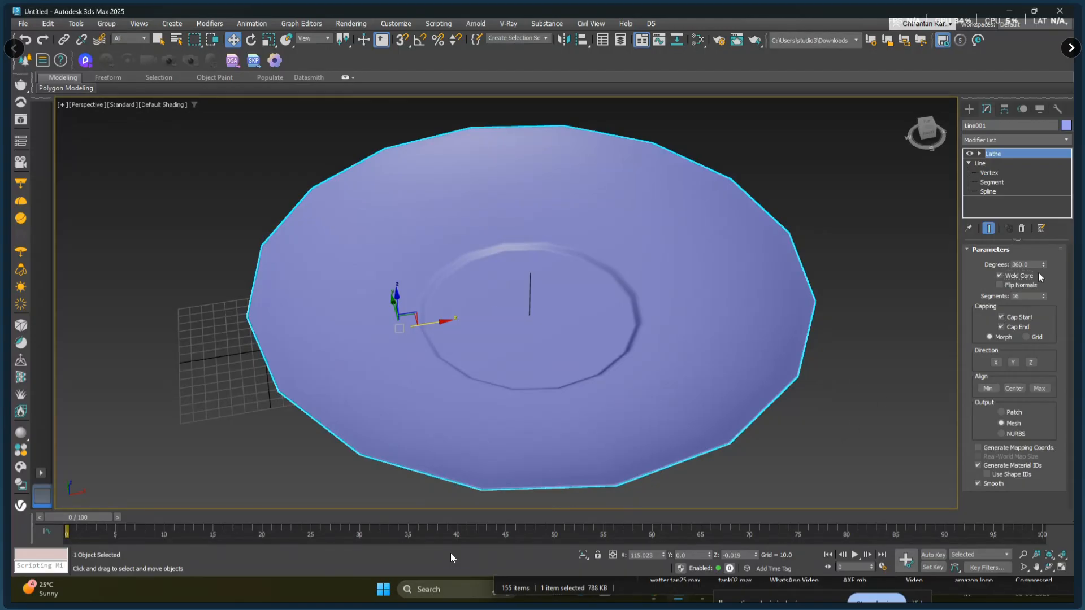
- Try reducing the Lathe segments to 11 and fewer to compare how faceted the plate looks
left_click(1044, 298)
left_click(1043, 298)
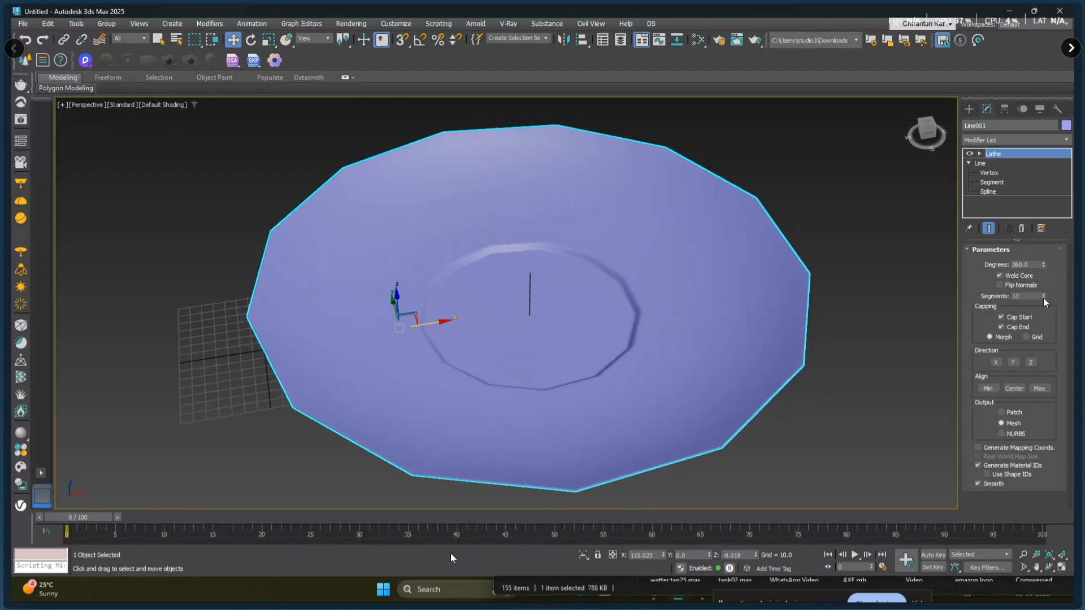
left_click(1043, 298)
middle_click_drag(776, 354, 717, 339, "alt")
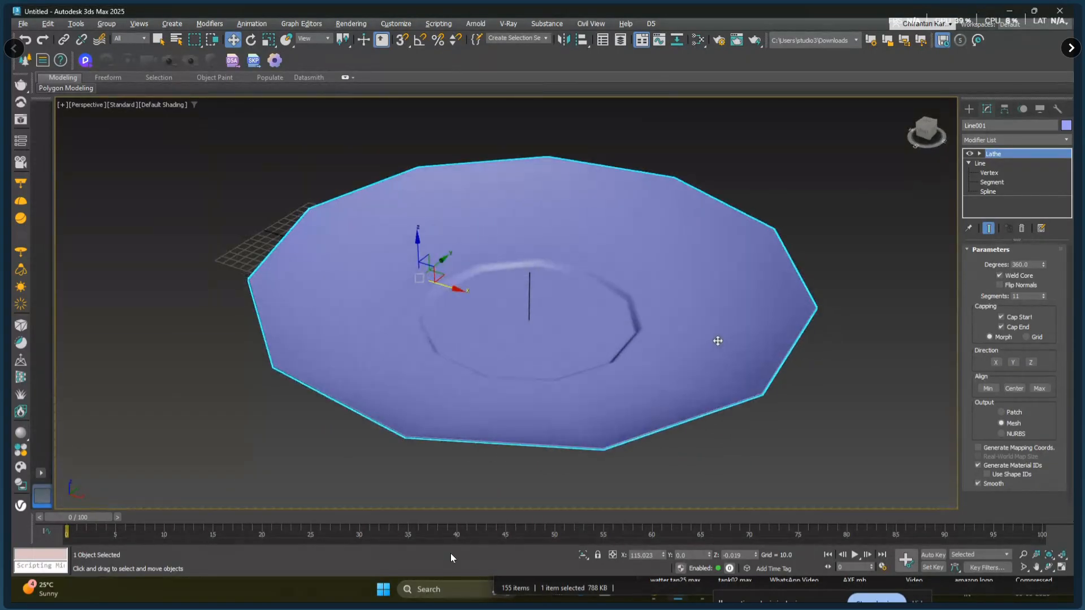
left_click(1044, 298)
left_click(1043, 298)
middle_click_drag(808, 404, 823, 376, "alt")
- Set the Lathe segments to 47 for a smooth round plate
left_click_drag(1043, 294, 1043, 288)
middle_click_drag(753, 350, 711, 325, "alt")
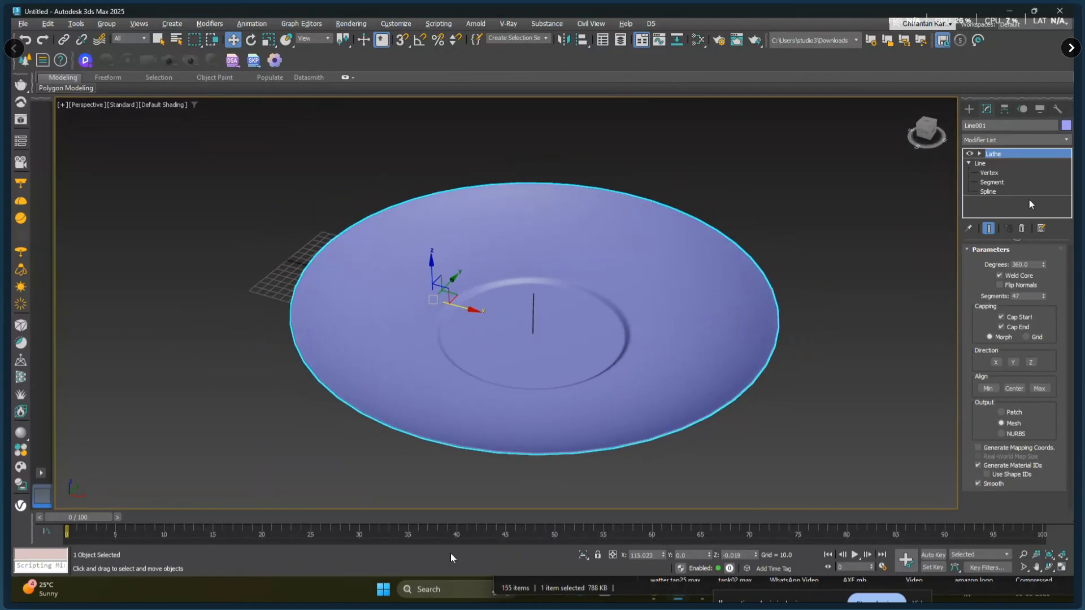
- Change the plate's object colour from the default lilac to a custom light grey
left_click(1067, 125)
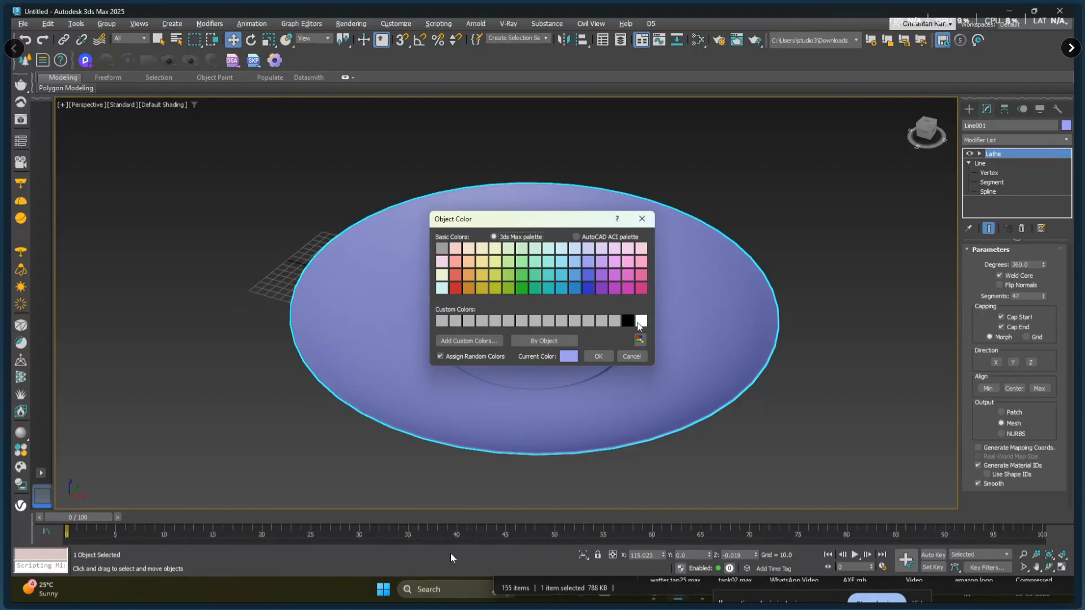
left_click(615, 320)
left_click(602, 358)
- Try stacking six copies of the plate above the original, spaced about 11.5 units apart vertically
middle_click_drag(512, 356, 513, 322, "alt")
mouse_move(431, 296)
left_mouse_down("shift")
mouse_move(432, 286)
mouse_move(436, 295)
left_mouse_up("shift")
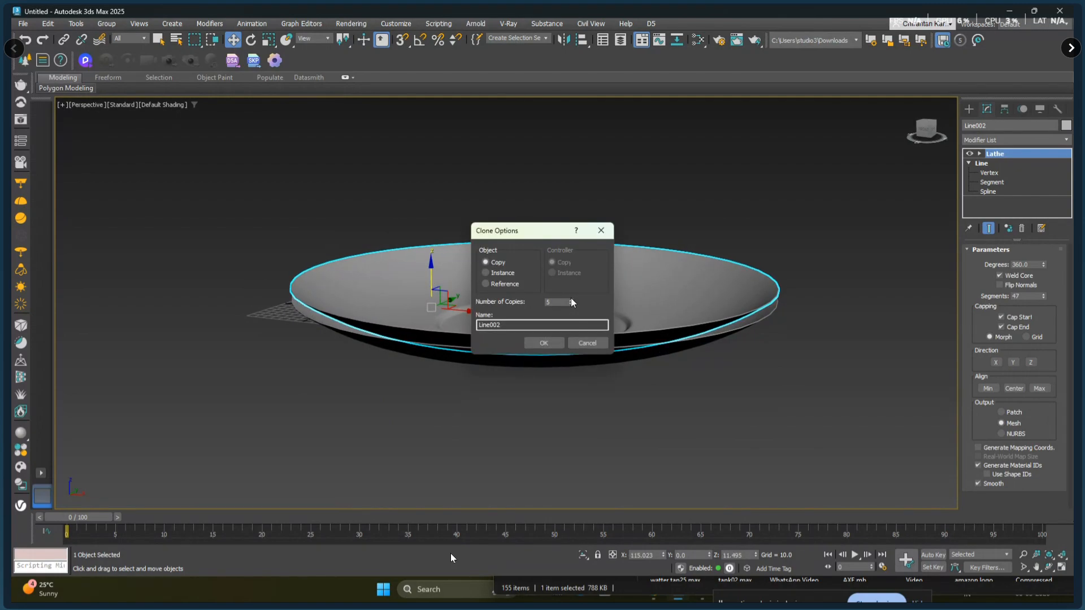
left_click(551, 343)
left_click(588, 378)
scroll(622, 384, "up", 3)
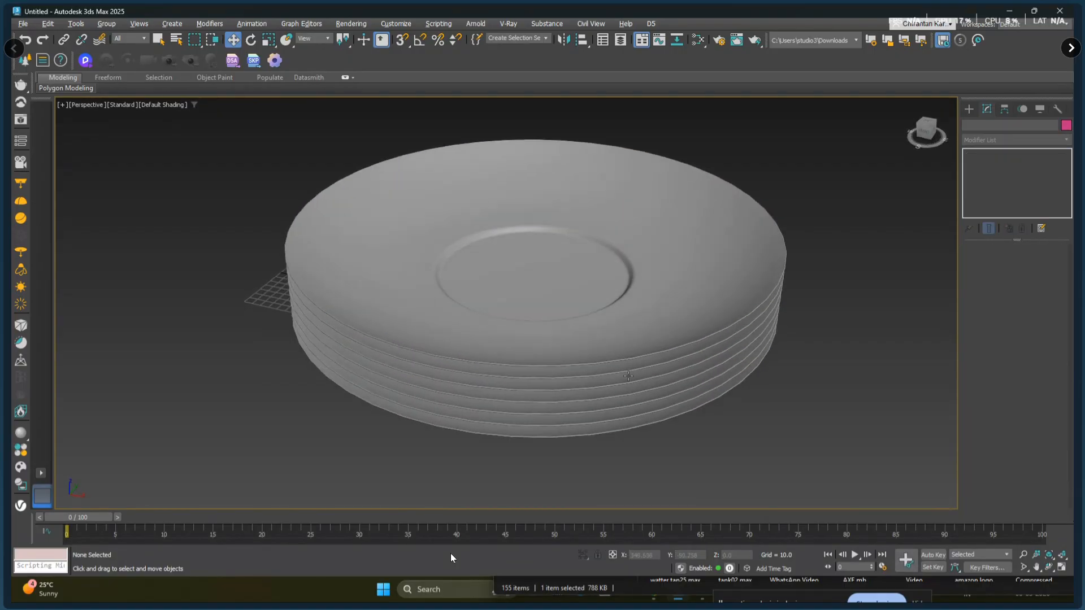
middle_click_drag(629, 376, 616, 325, "alt")
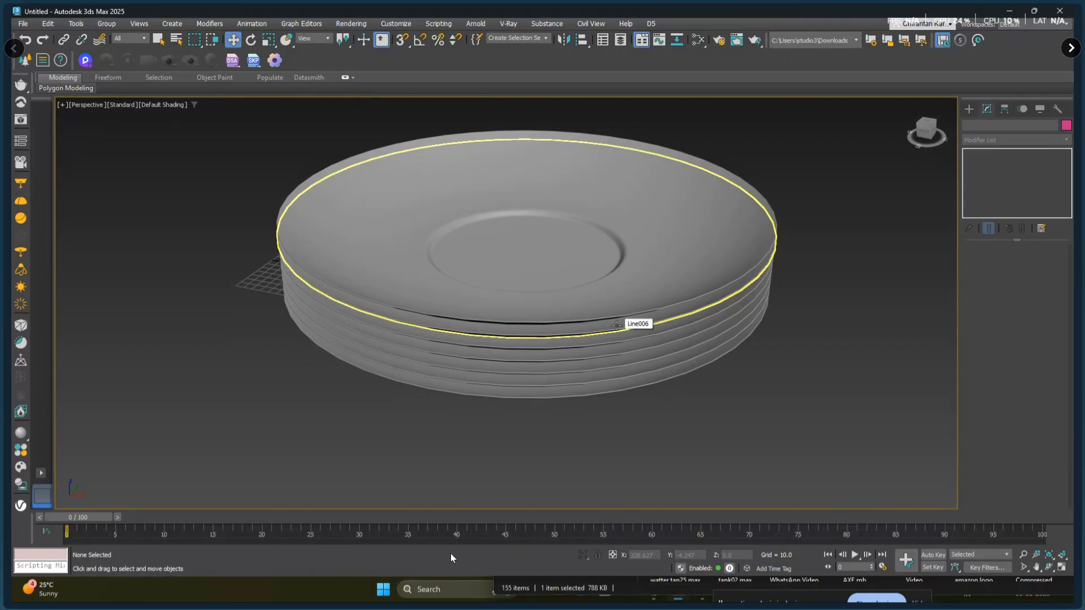
- Show the stack in the Front view and delete all the copies above the bottom plate
scroll(665, 356, "down", 4)
middle_click_drag(665, 356, 499, 320)
key("f")
middle_click_drag(583, 350, 594, 327)
scroll(681, 317, "down", 5)
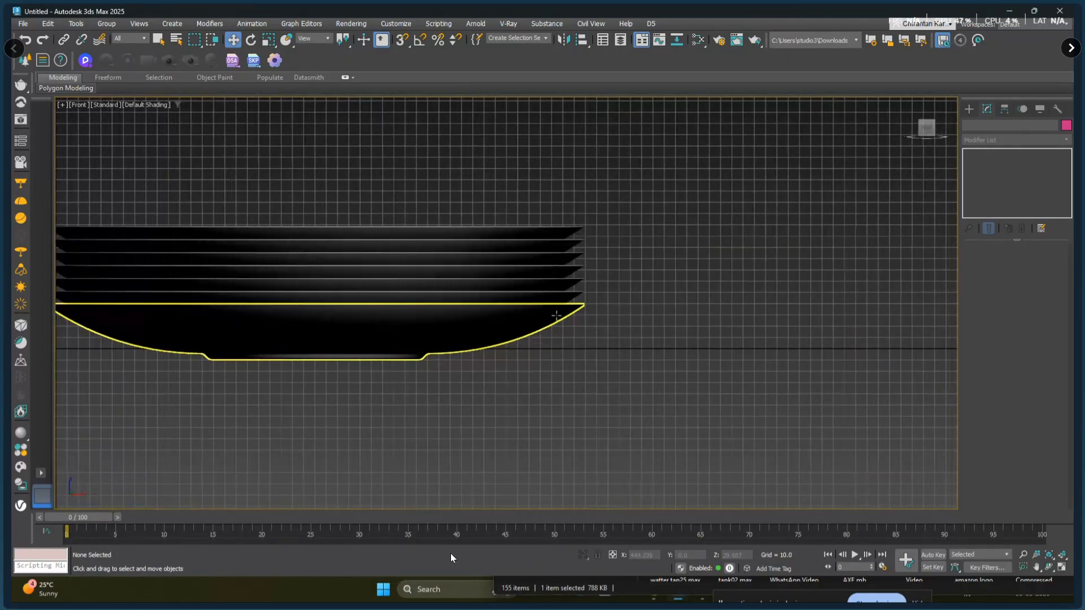
middle_click_drag(680, 317, 787, 329)
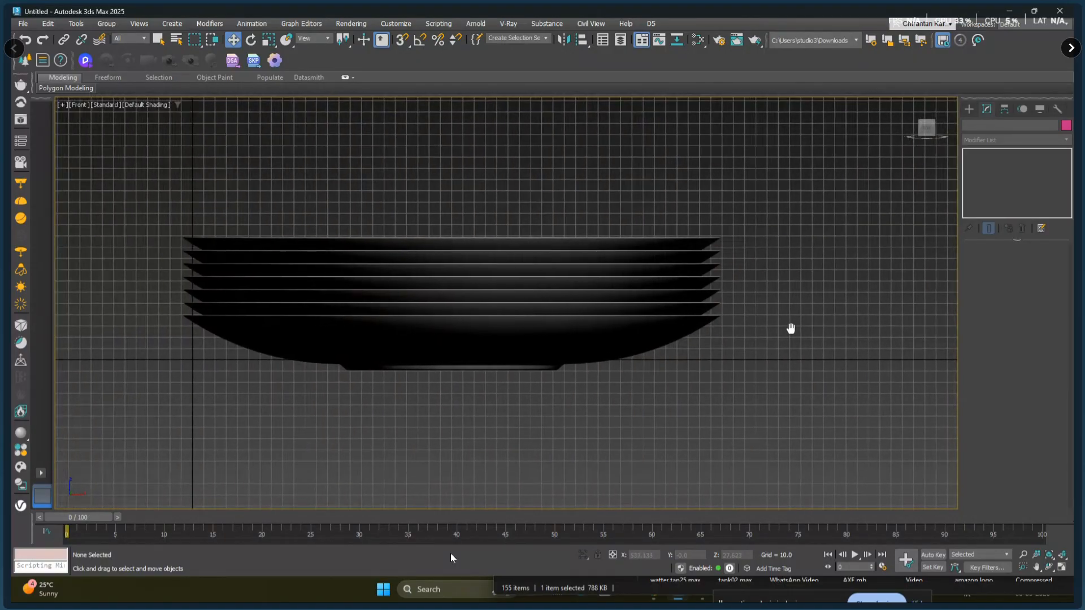
left_click_drag(629, 286, 634, 305)
key("Delete")
- Clone the remaining plate upward in the Front view as six copies, spaced about 8.75 units apart
left_click(529, 370)
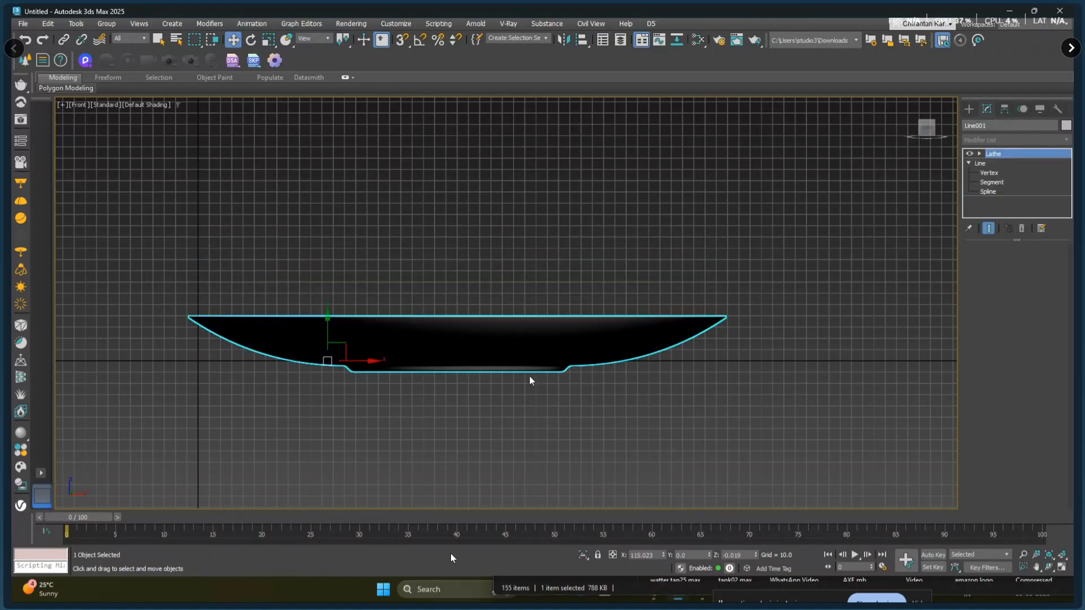
scroll(562, 358, "up", 2)
scroll(419, 340, "up", 1)
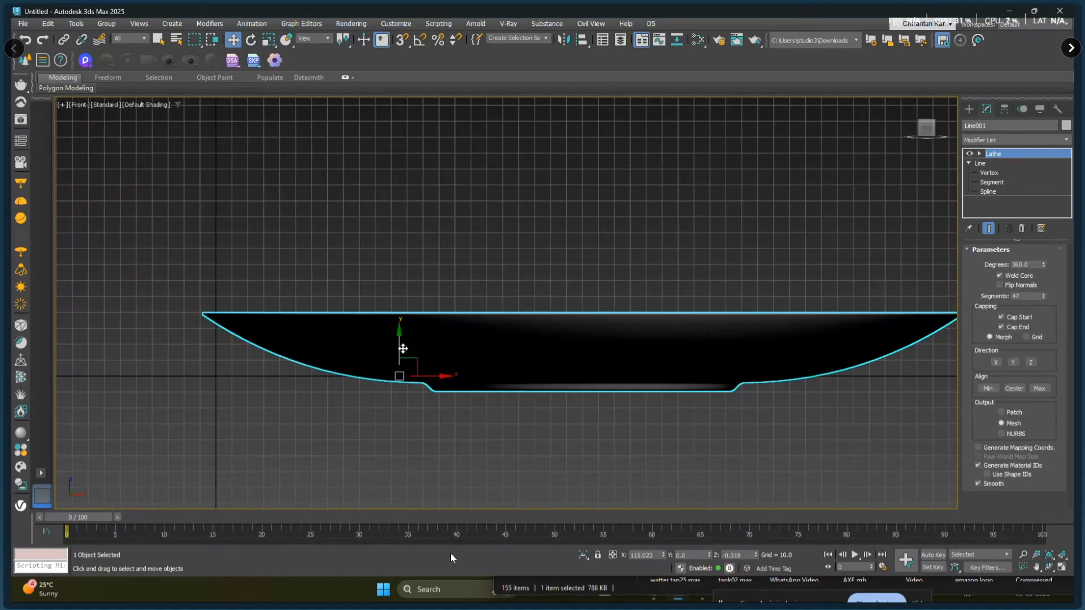
left_click_drag(402, 350, 400, 336, "shift")
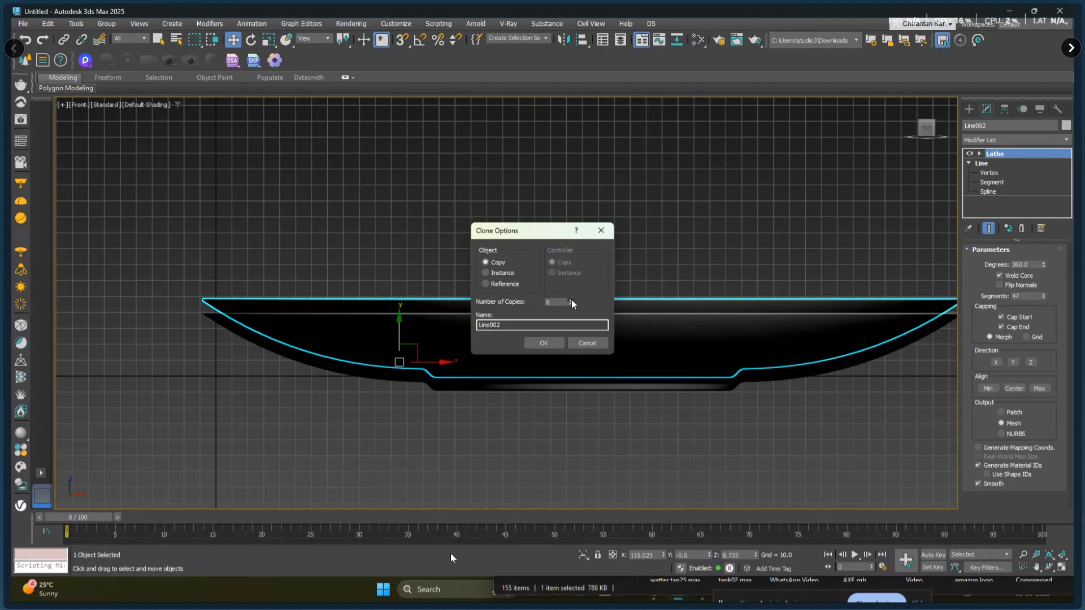
left_click(552, 344)
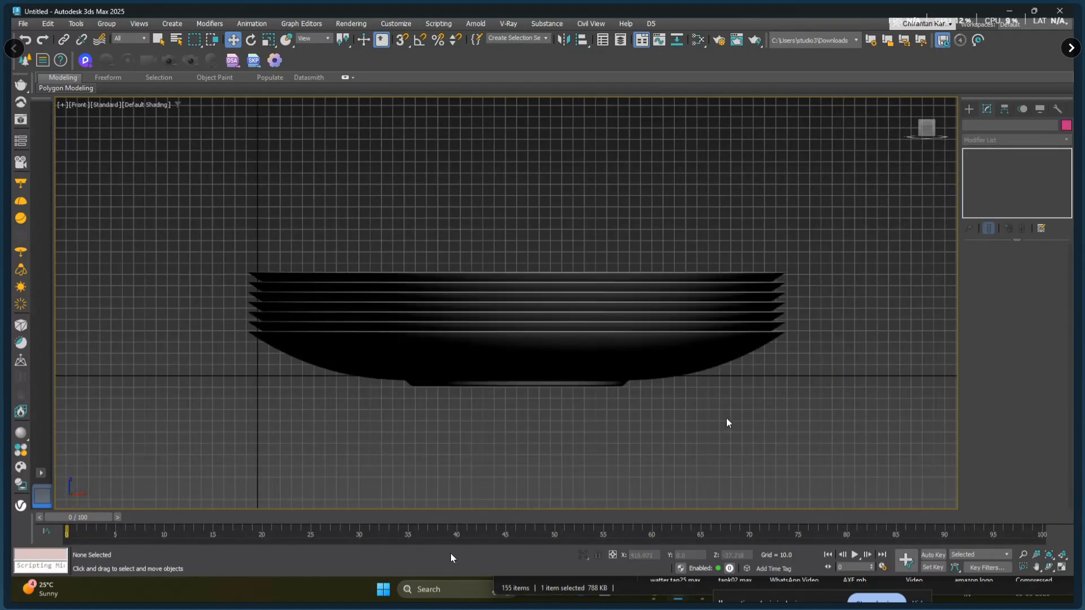
- Examine the stacked plates in the Perspective view from the side and from above
key("p")
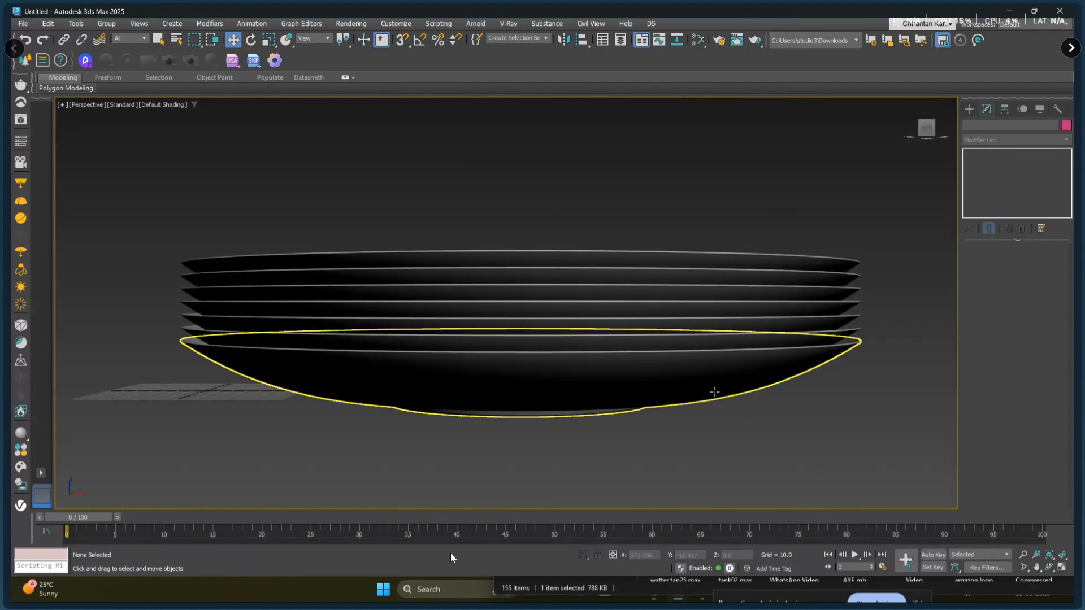
middle_click_drag(714, 393, 646, 360, "alt")
scroll(691, 387, "down", 2)
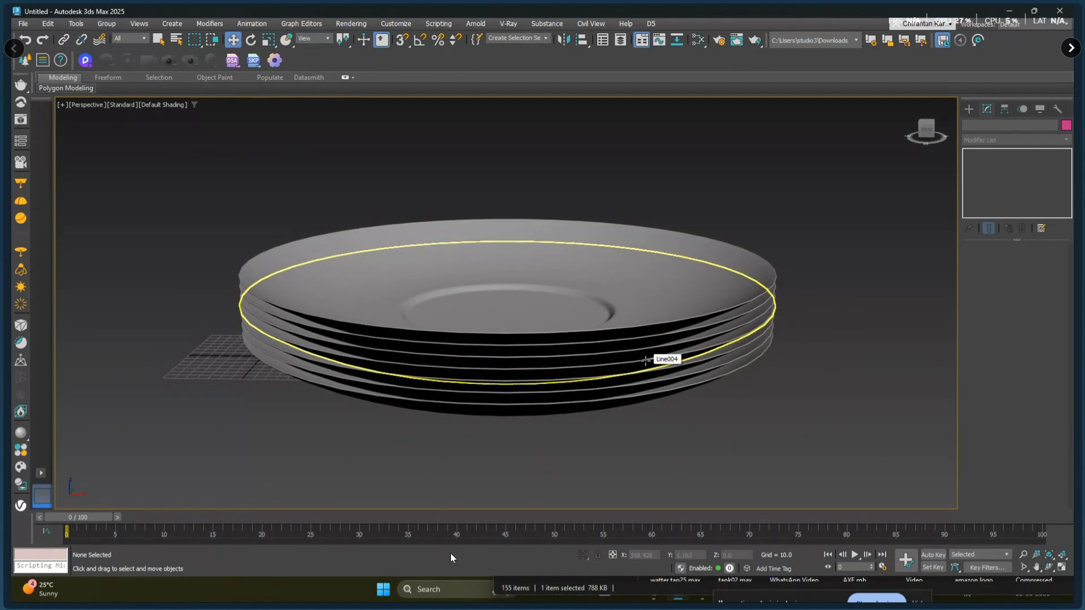
left_click(624, 313)
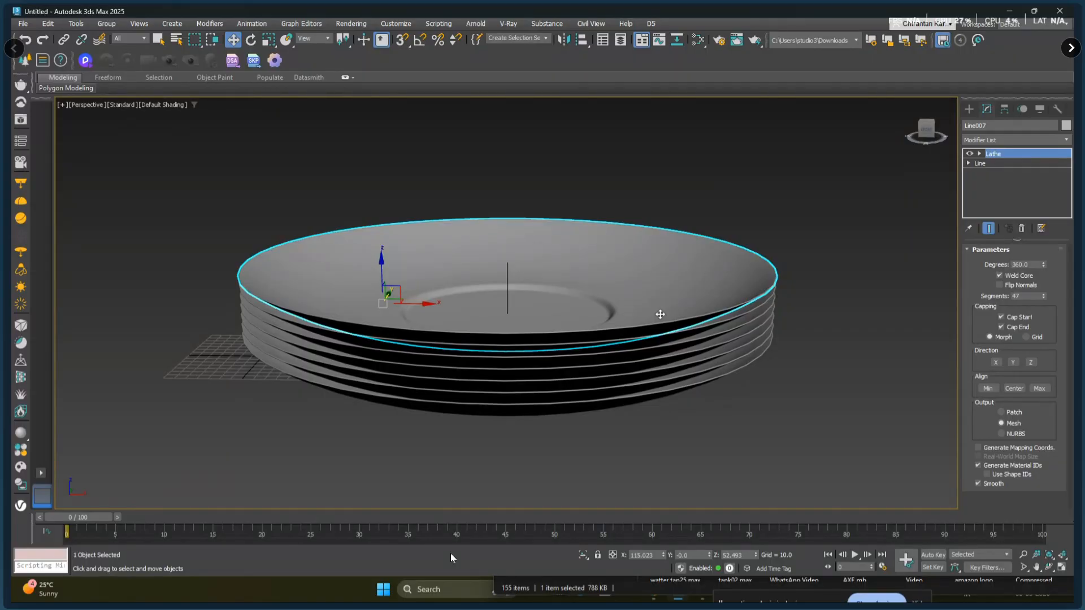
middle_click_drag(642, 281, 550, 322, "alt")
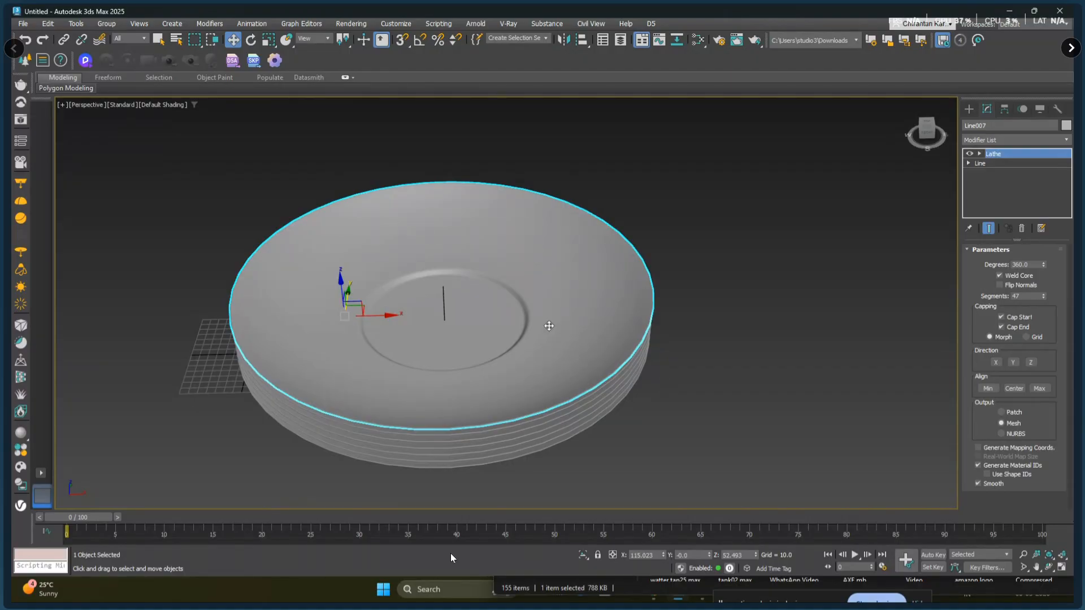
scroll(505, 306, "up", 2)
middle_click_drag(505, 306, 443, 271)
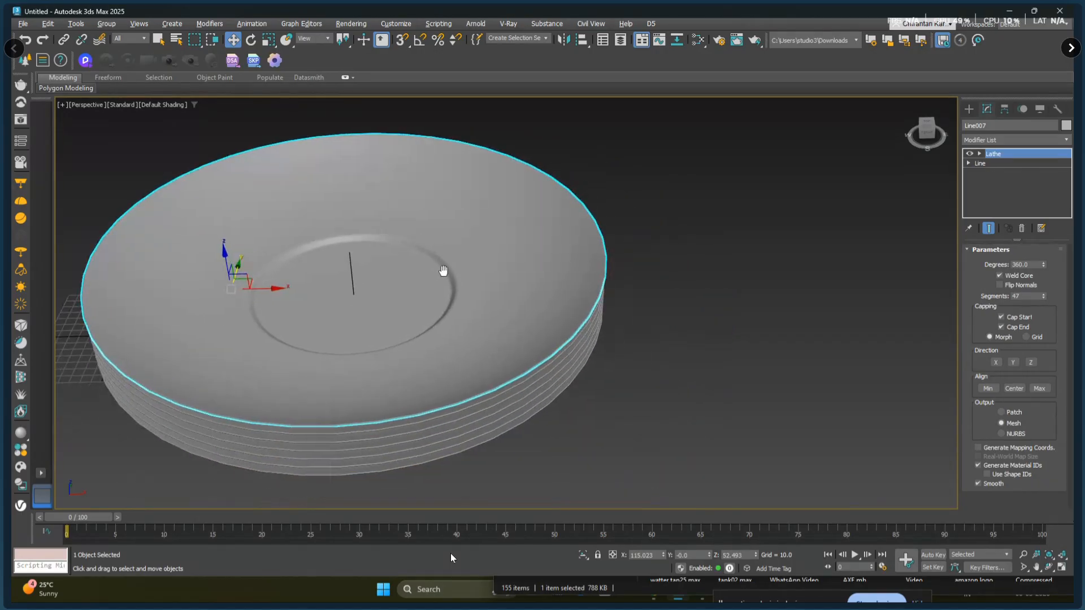
scroll(456, 244, "down", 5)
- Draw a rectangle beside the plate stack in the Front view, about 205 wide and 106 high, with its base on the ground line
key("f")
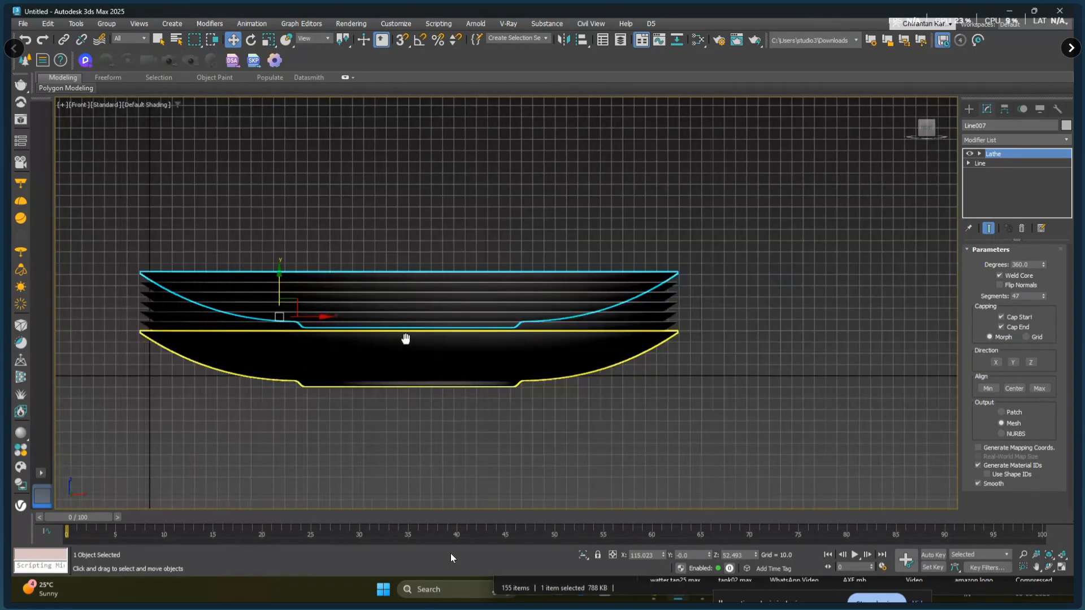
scroll(405, 338, "down", 3)
middle_click_drag(720, 339, 554, 300)
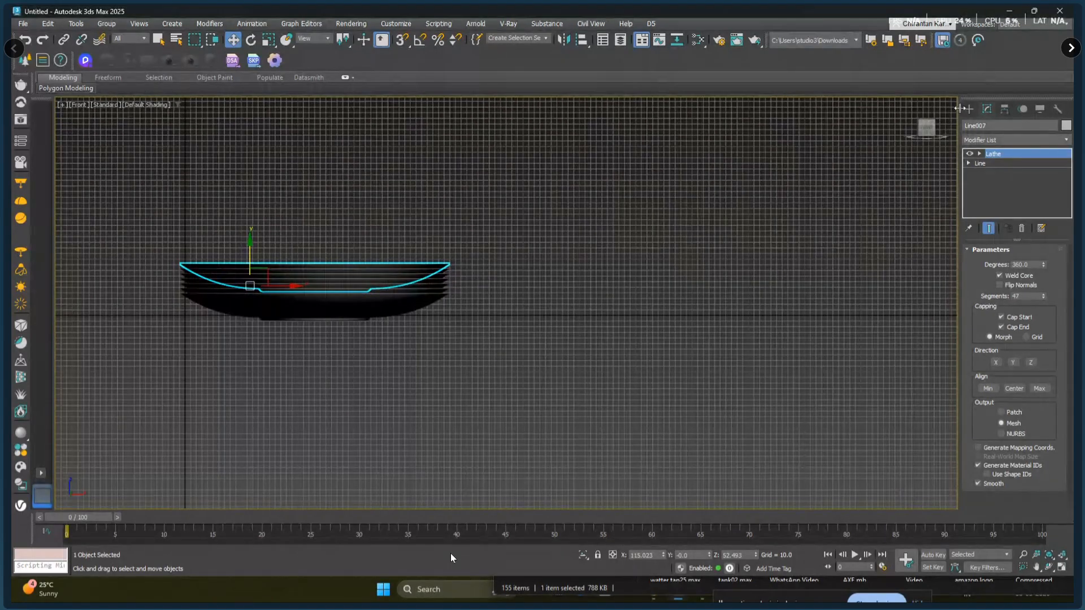
left_click(968, 108)
left_click(1031, 196)
middle_click_drag(727, 285, 435, 252)
scroll(436, 252, "up", 5)
middle_click_drag(254, 260, 769, 248)
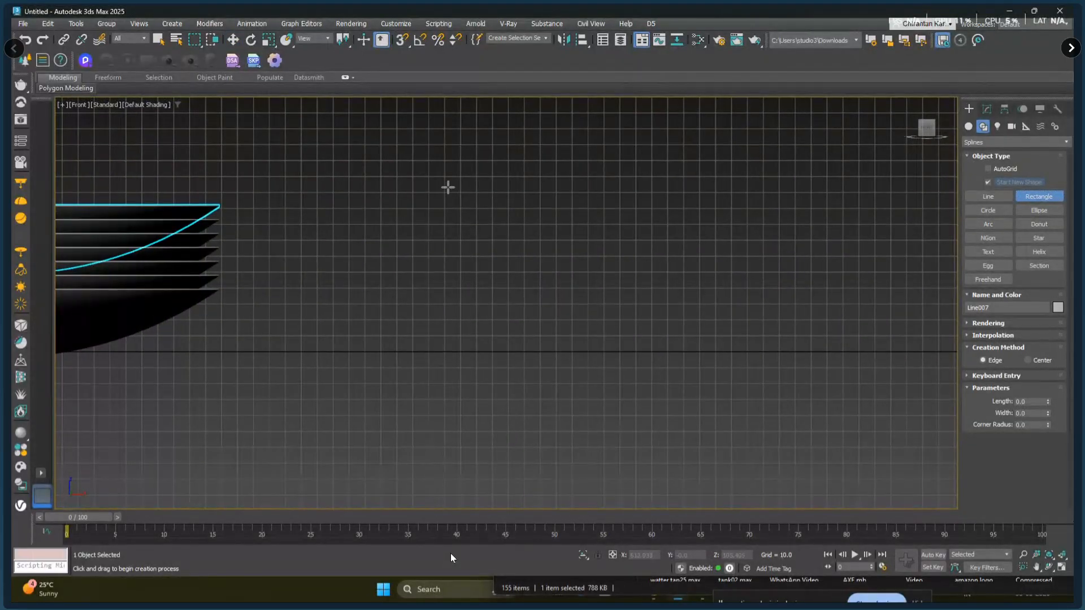
left_click_drag(449, 182, 777, 352)
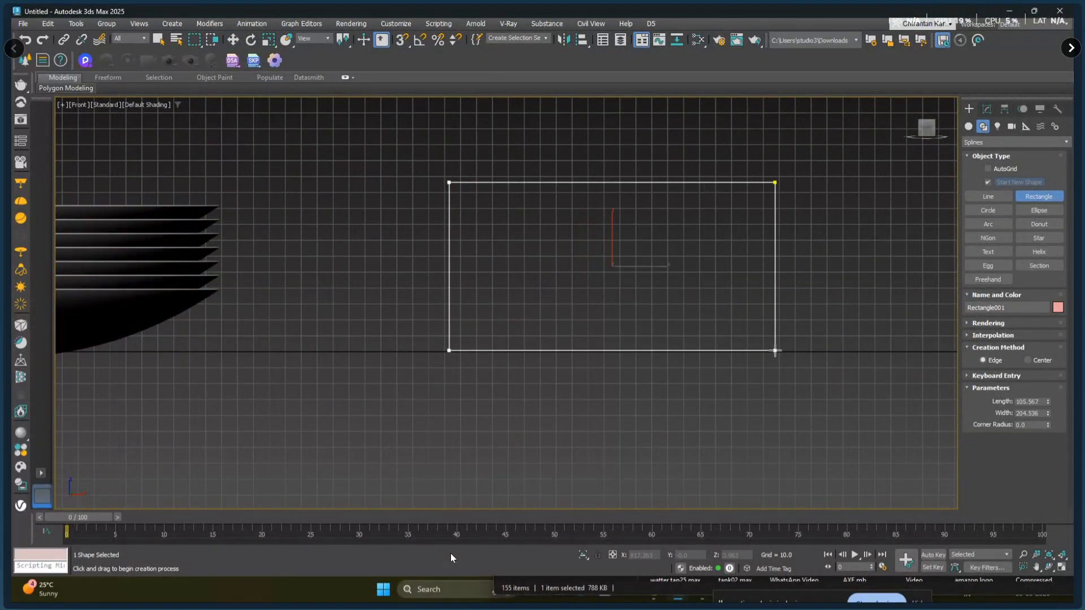
- Convert the rectangle to an Editable Spline and enter its Vertex level
key("w")
right_click(608, 227)
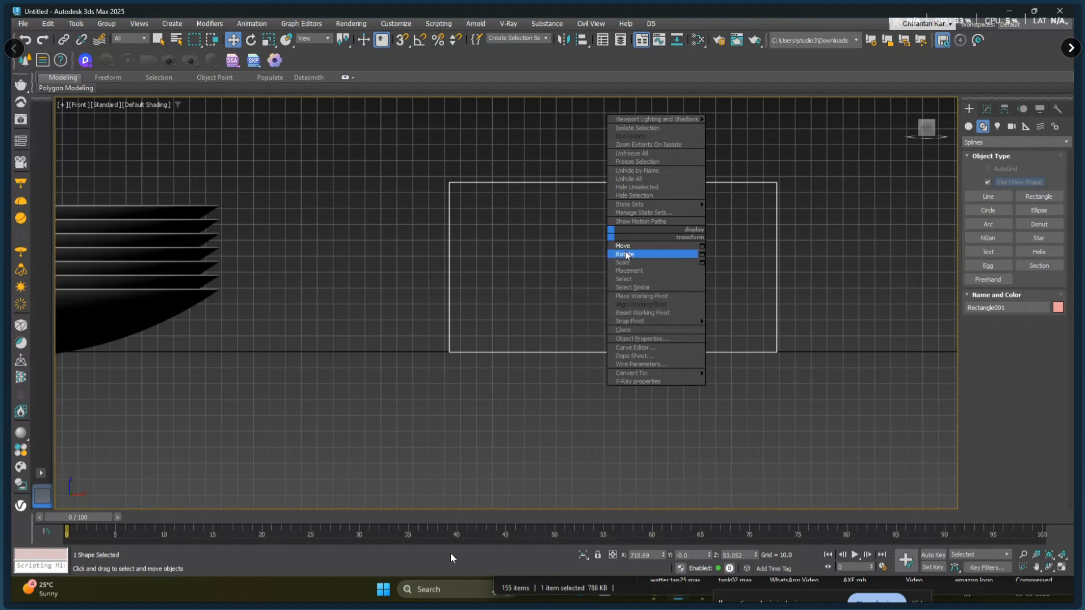
right_click(688, 228)
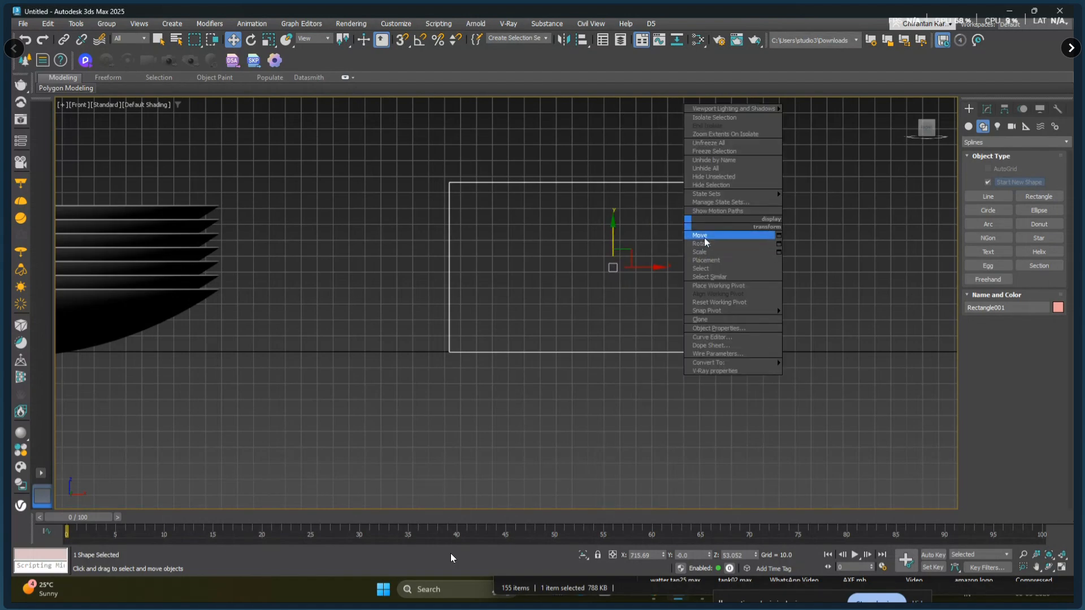
mouse_move(735, 365)
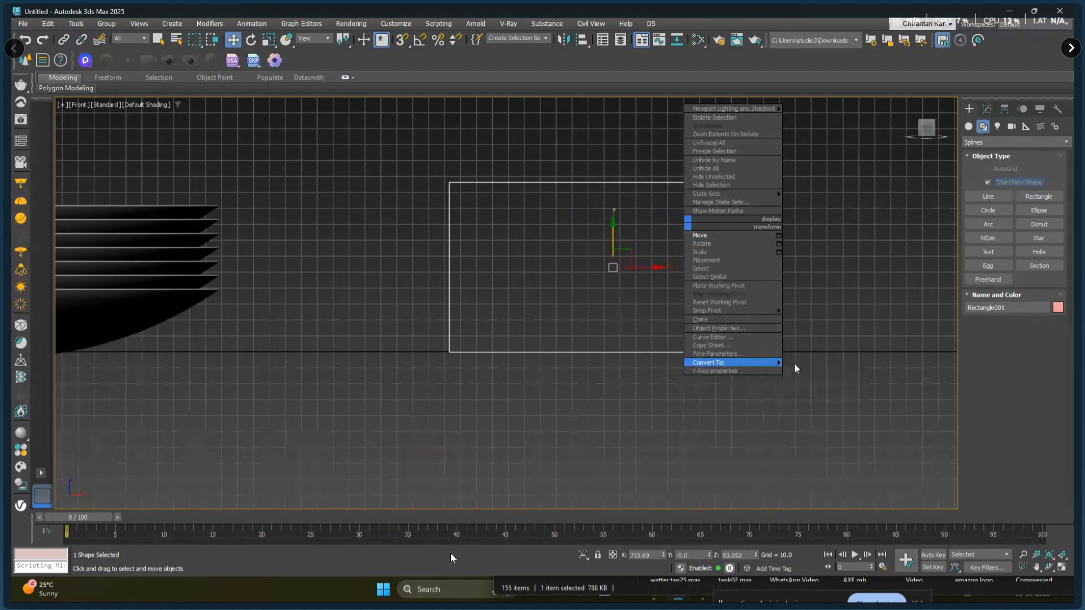
left_click(794, 363)
left_click(969, 154)
left_click(980, 162)
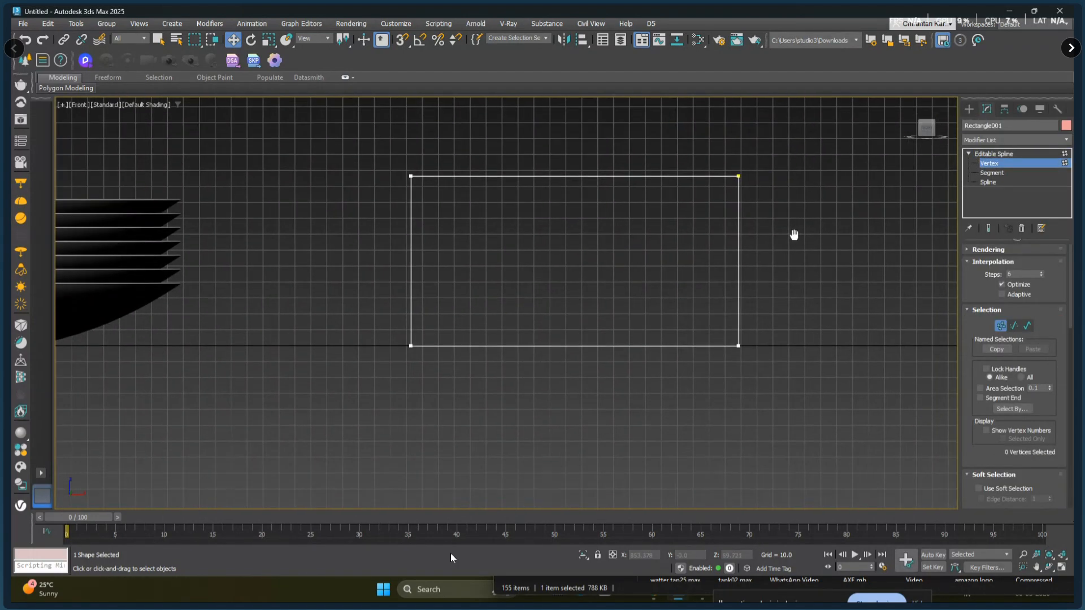
- Delete the rectangle's top and right segments to leave an open L-shaped profile
left_click(988, 173)
left_click_drag(853, 158, 630, 225)
key("Delete")
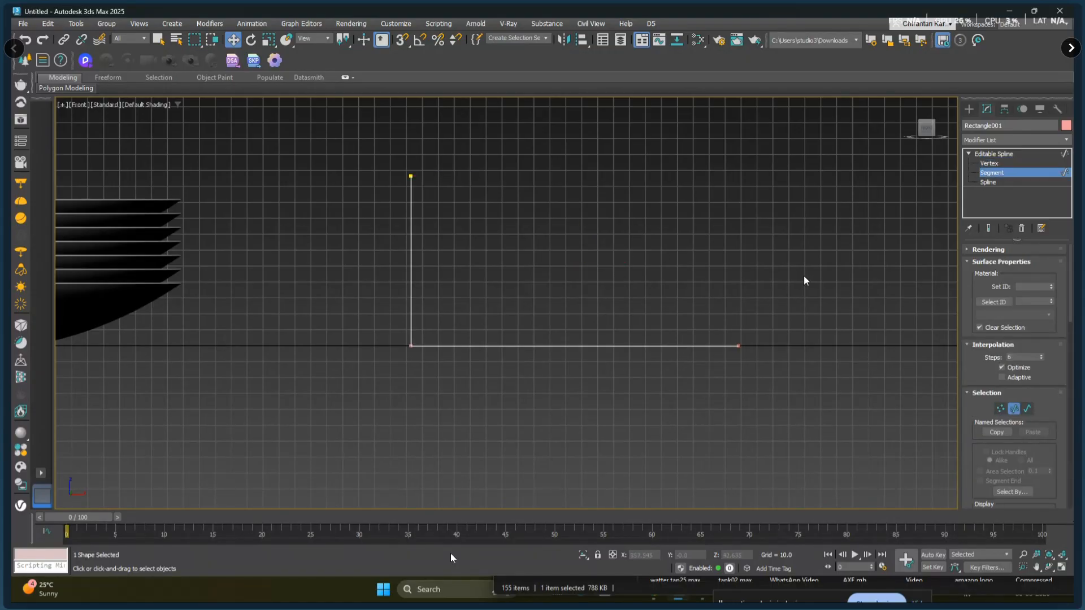
- Convert all three vertices of the L-shaped profile to the Corner type
left_click(988, 164)
left_click_drag(730, 264, 363, 451)
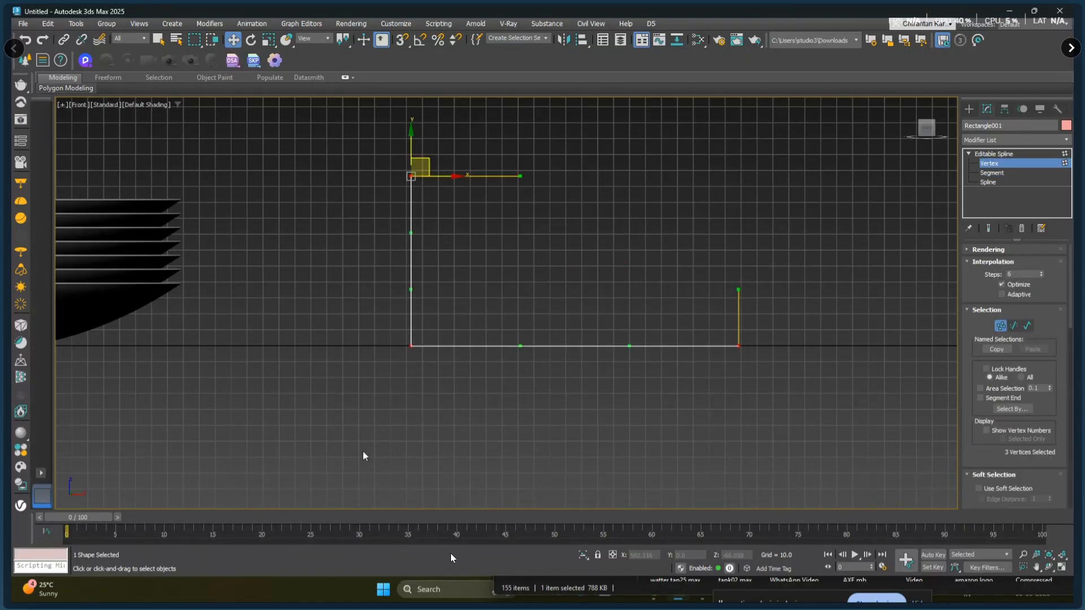
right_click(416, 343)
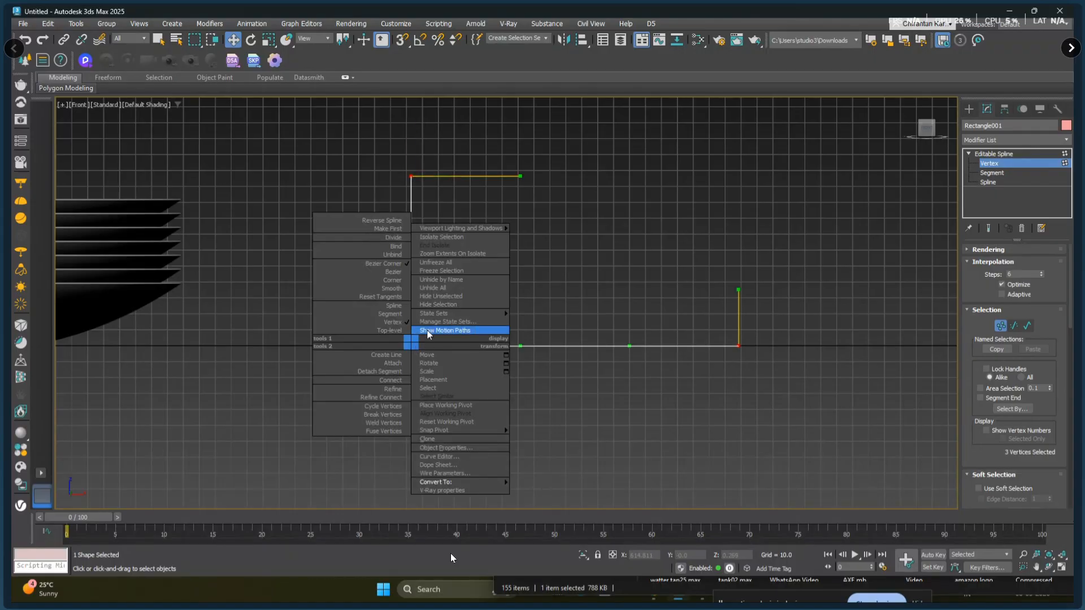
left_click(396, 280)
middle_click_drag(598, 387, 612, 368)
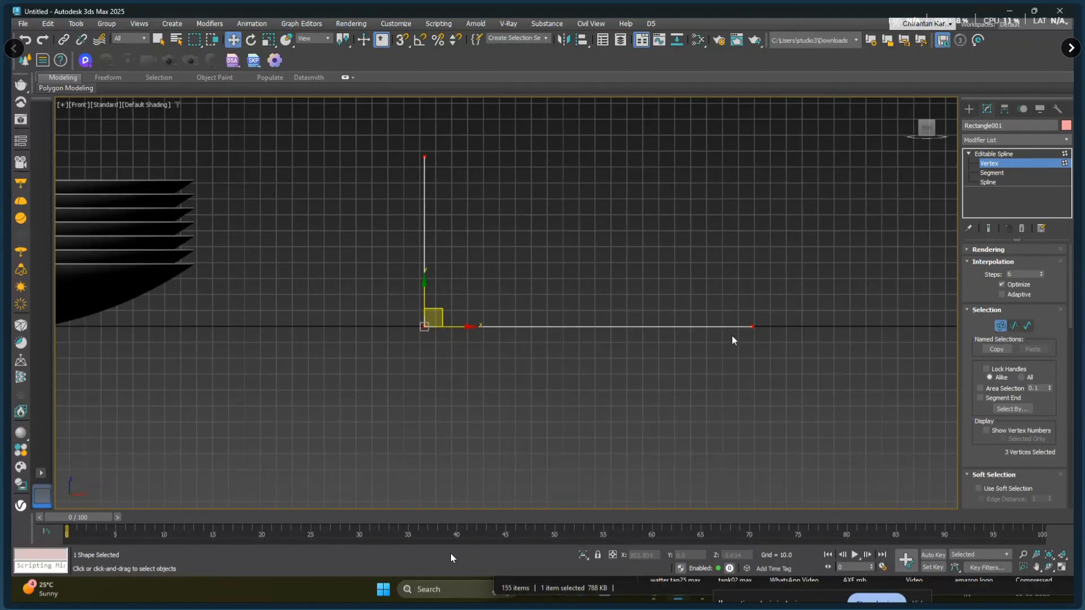
- Fillet the lower-left corner vertex of the L-shaped profile into a large rounded bend
left_click(752, 326)
left_click_drag(315, 290, 469, 362)
scroll(968, 461, "down", 5)
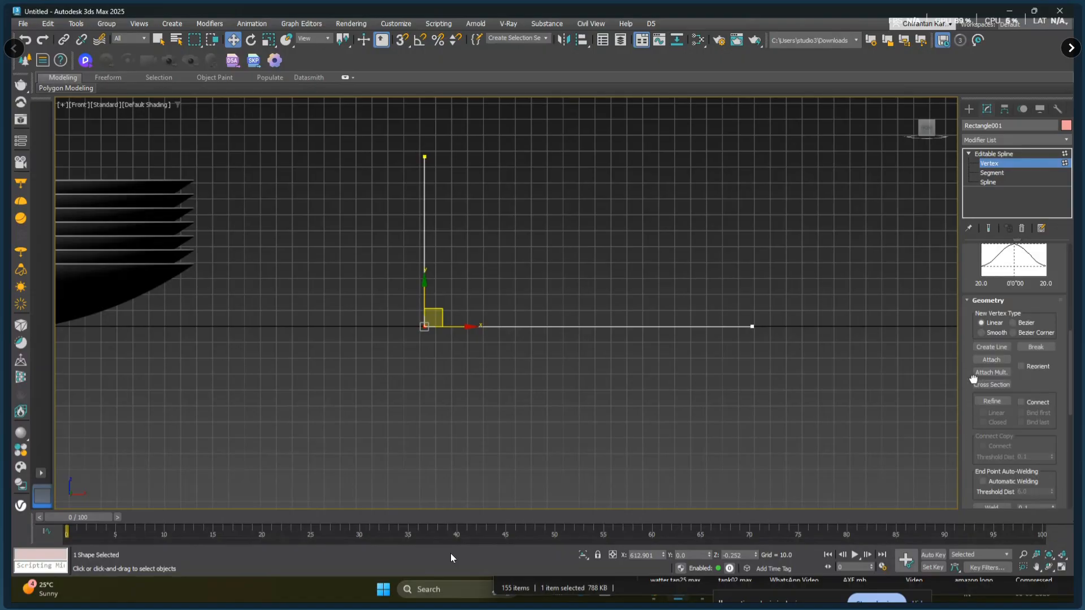
left_click(992, 350)
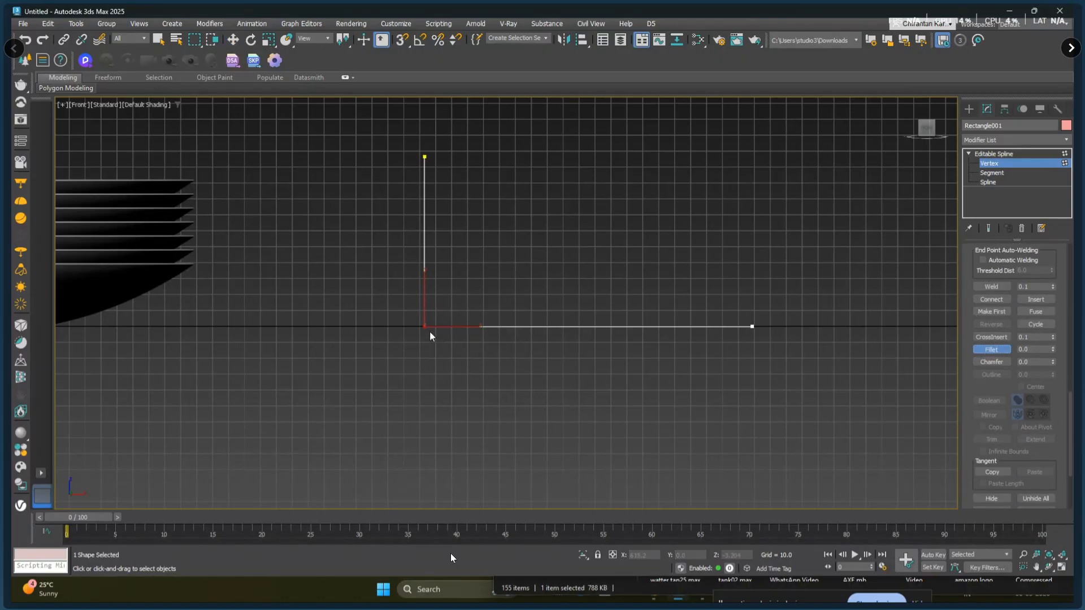
left_click_drag(425, 326, 418, 247)
- Outline the whole curved spline inward to give the profile a thin, closed wall
key("3")
left_click(725, 326)
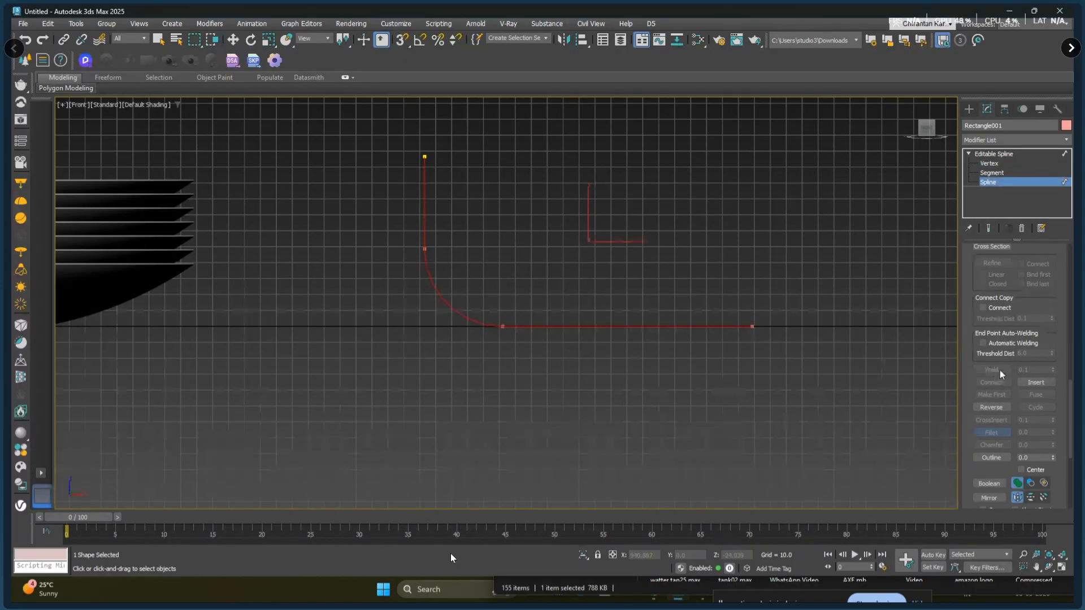
left_click(992, 458)
left_click_drag(548, 325, 551, 320)
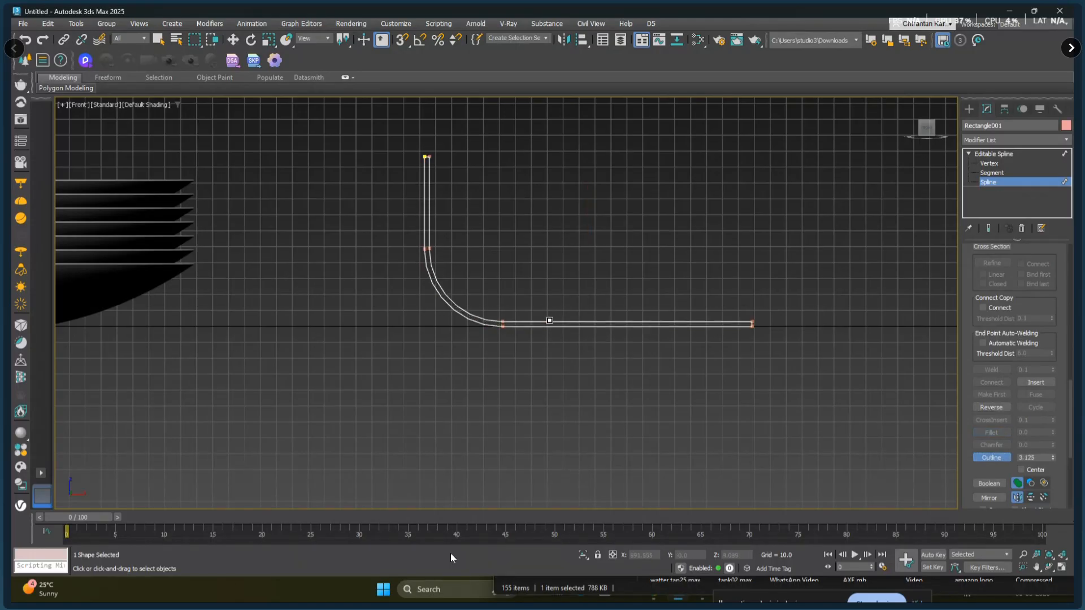
- Fillet the two top vertices of the upright wall until they form a fully rounded rim
key("w")
key("1")
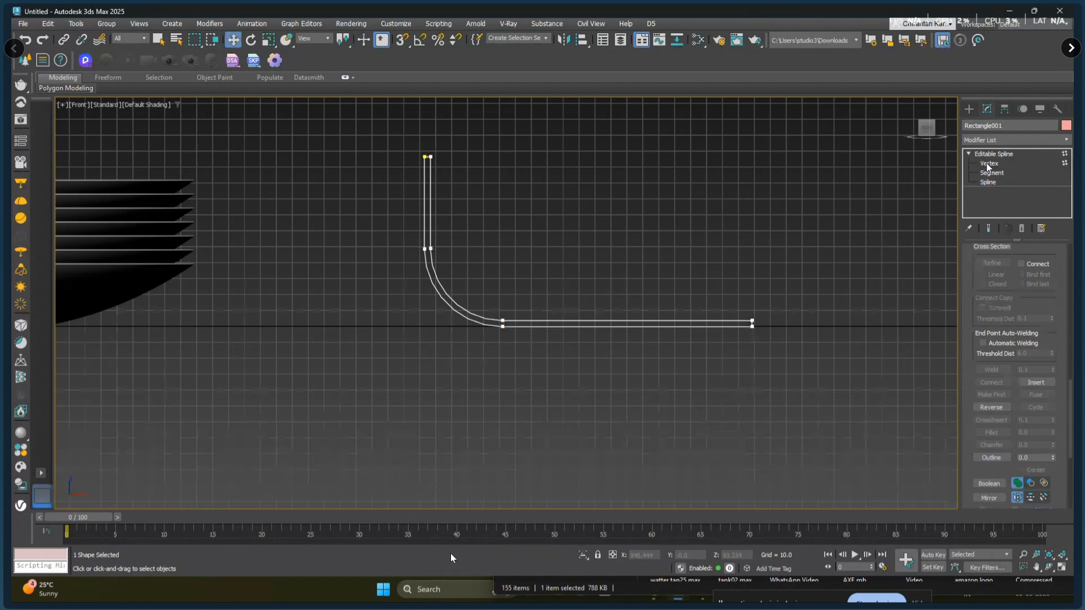
left_click_drag(480, 117, 402, 162)
scroll(424, 191, "up", 6)
middle_click_drag(507, 179, 499, 344)
left_click(993, 350)
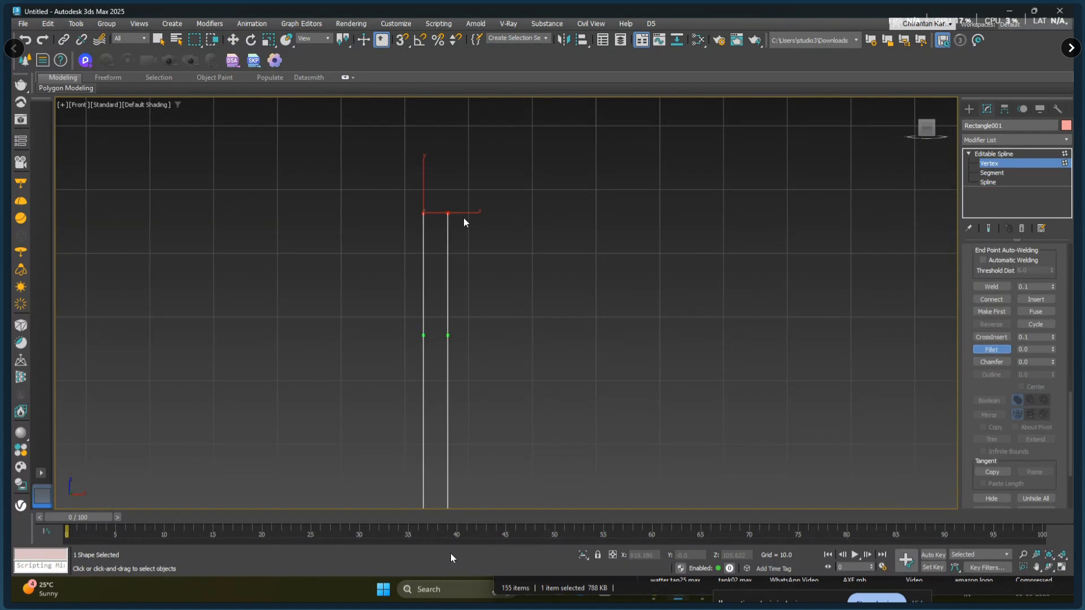
left_click_drag(448, 213, 460, 170)
key("w")
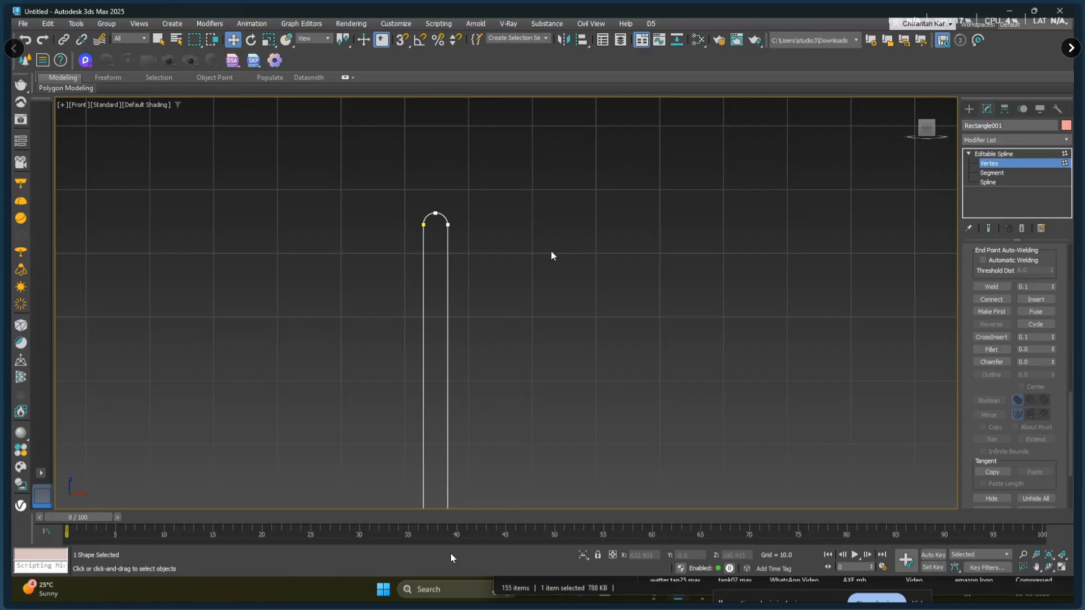
scroll(598, 266, "down", 2)
scroll(536, 204, "down", 4)
scroll(658, 263, "down", 2)
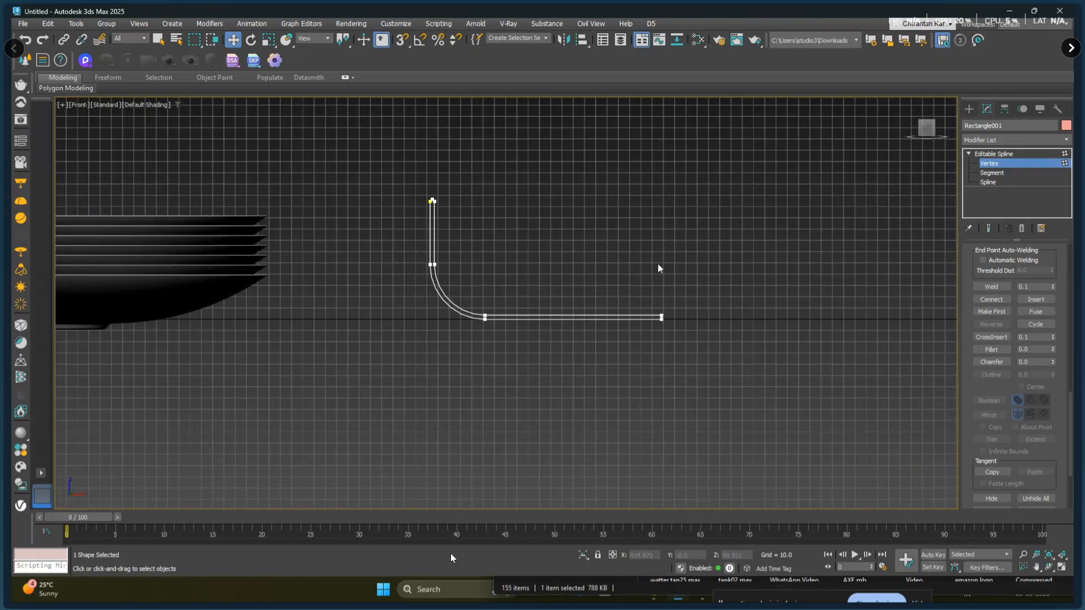
- Apply a Lathe modifier to the outlined profile and align its axis to Max
left_click(999, 155)
left_click(1009, 140)
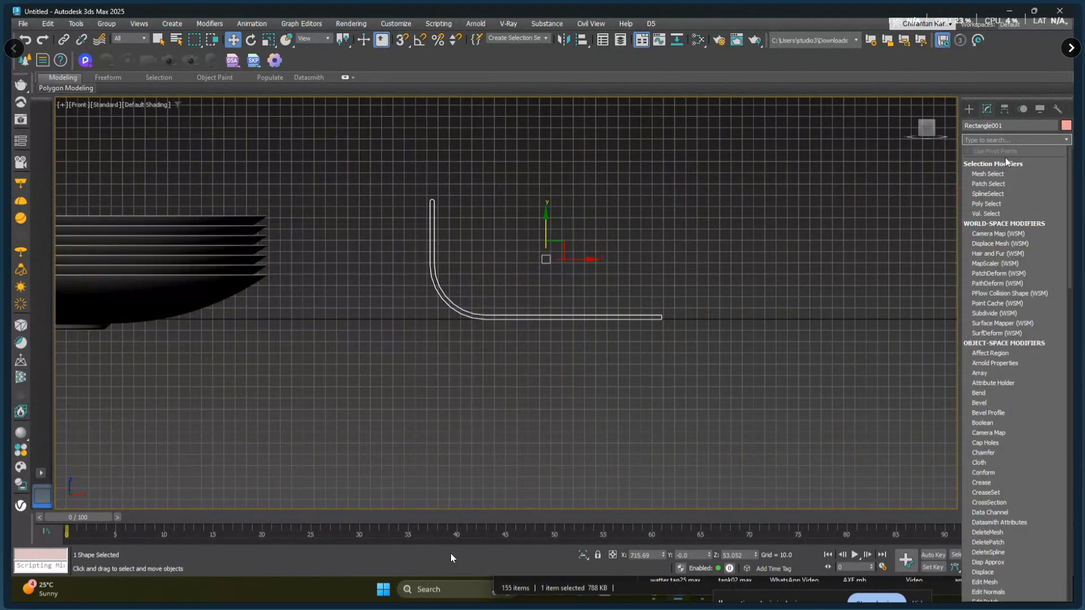
type("L")
left_click(987, 164)
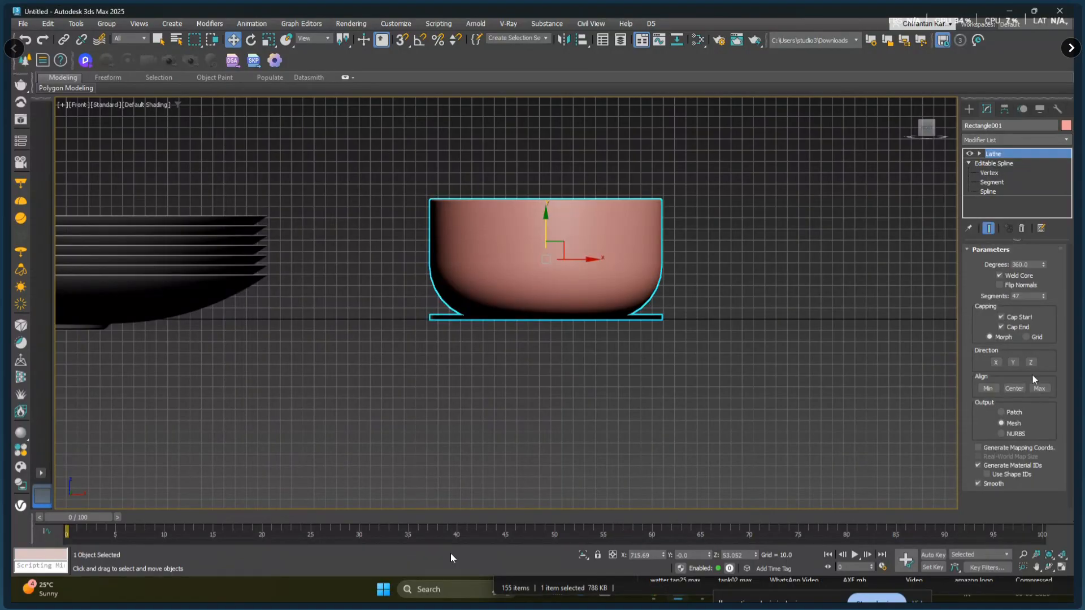
left_click(1039, 388)
middle_click_drag(866, 381, 752, 401)
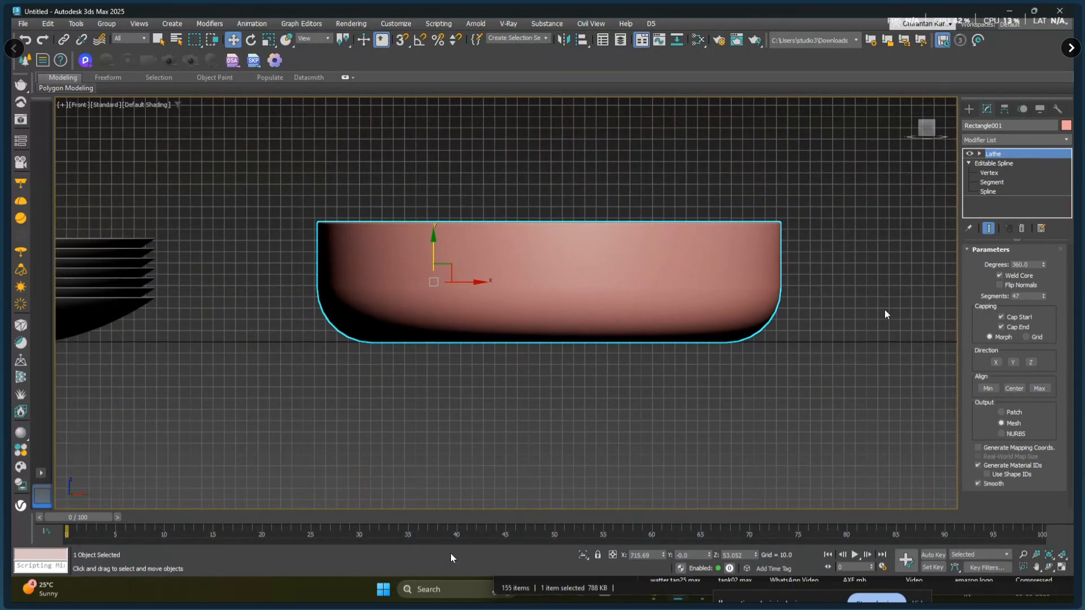
- Shorten the profile's base by moving its two end vertices about 51 units towards the wall, and realign the Lathe to Max
left_click(990, 173)
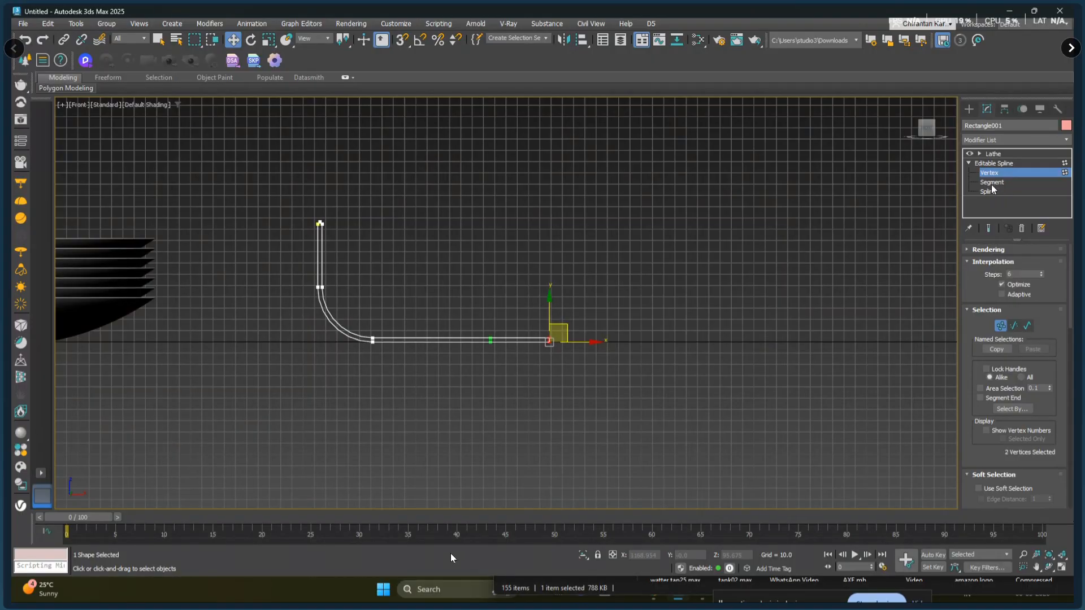
left_click_drag(575, 342, 518, 342)
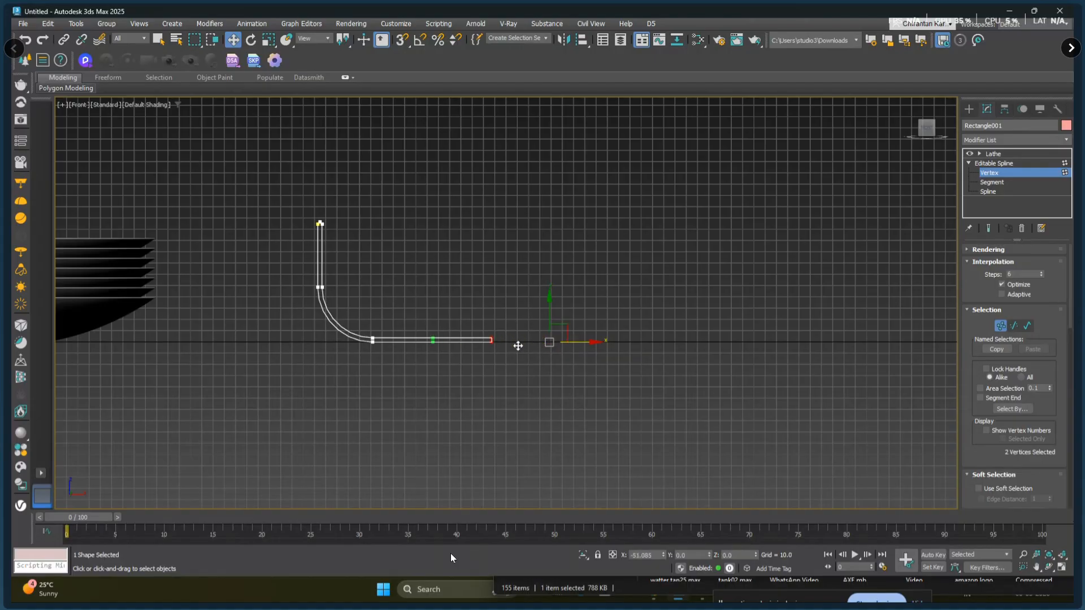
left_click(993, 154)
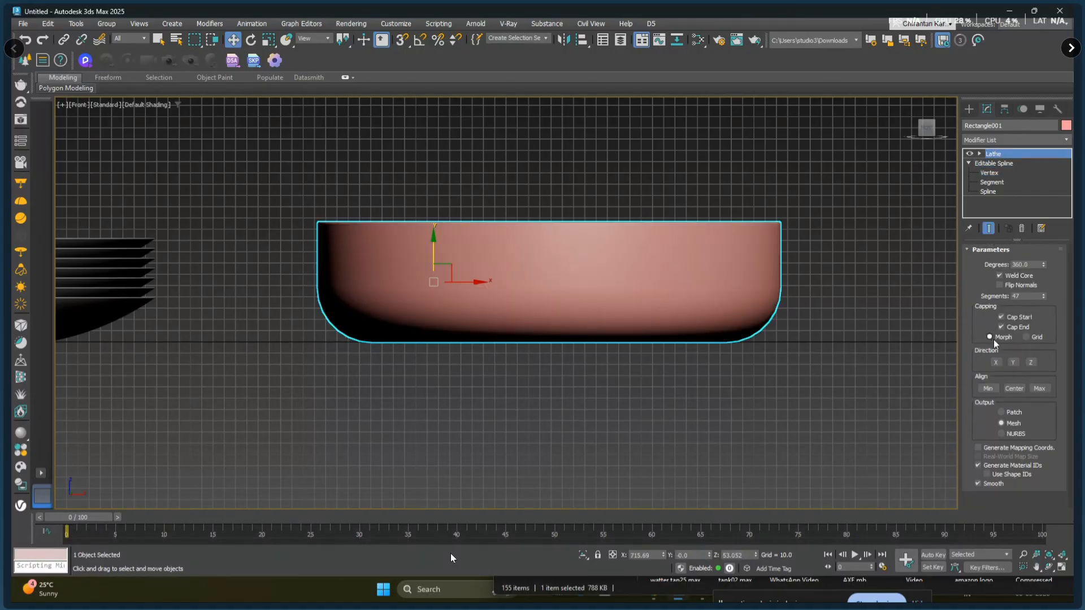
left_click(1040, 389)
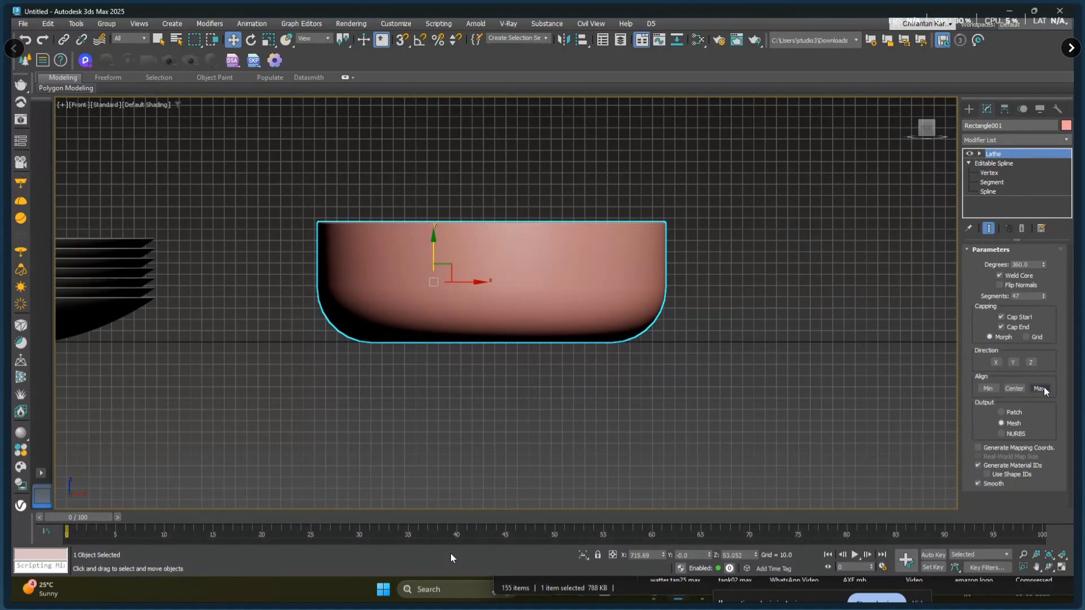
- Inspect the lathed bowl in the Perspective view, from above and beside the stacked plates
left_click(795, 331)
key("p")
left_click(638, 303)
middle_click_drag(639, 303, 643, 327, "alt")
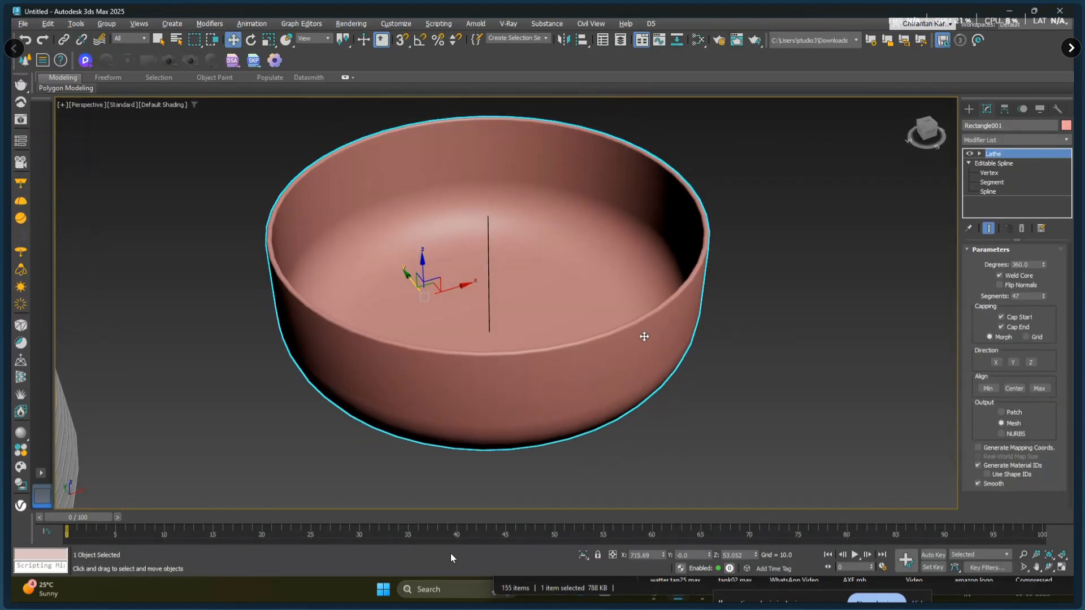
scroll(643, 327, "down", 4)
scroll(642, 317, "up", 2)
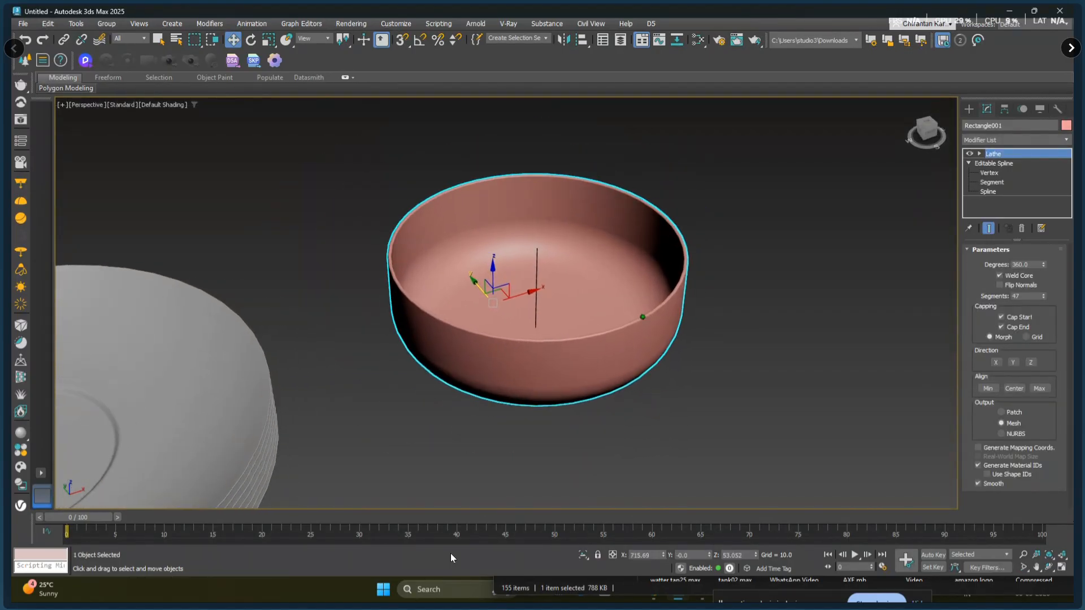
middle_click_drag(641, 349, 654, 327, "alt")
scroll(624, 357, "down", 3)
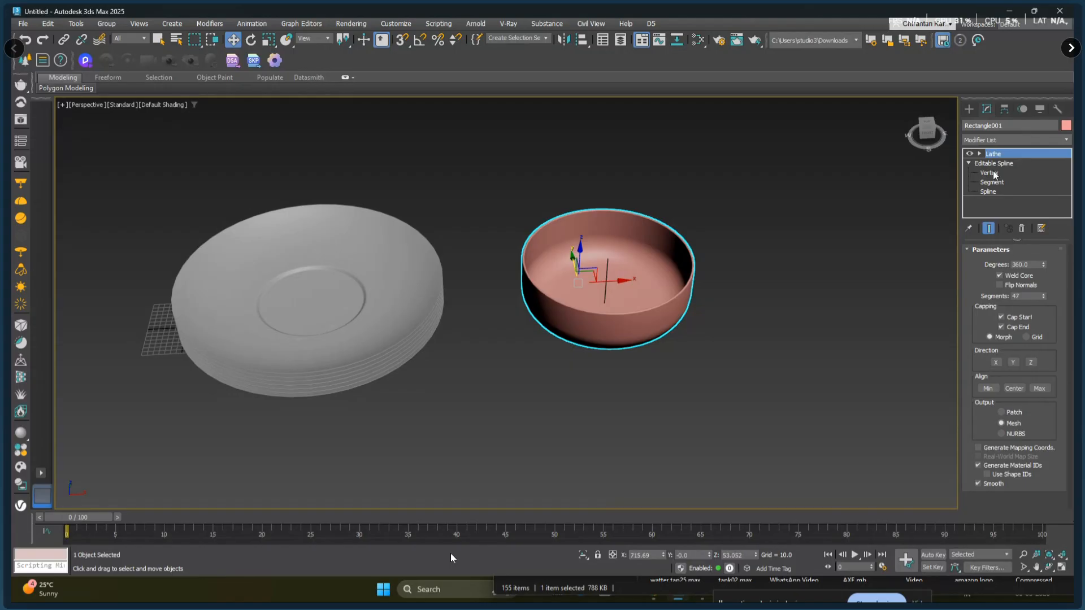
- Set the bowl's object color to white and deselect it
left_click(1067, 126)
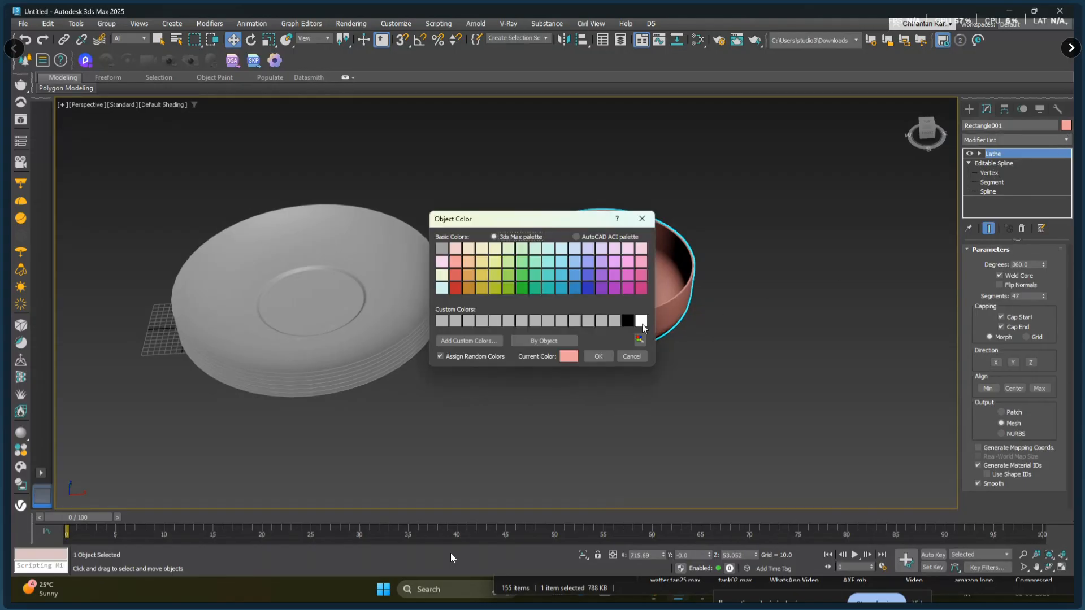
left_click(599, 356)
left_click(623, 382)
- Show the bowl and plates with edged faces to examine their mesh
middle_click_drag(622, 382, 663, 364, "alt")
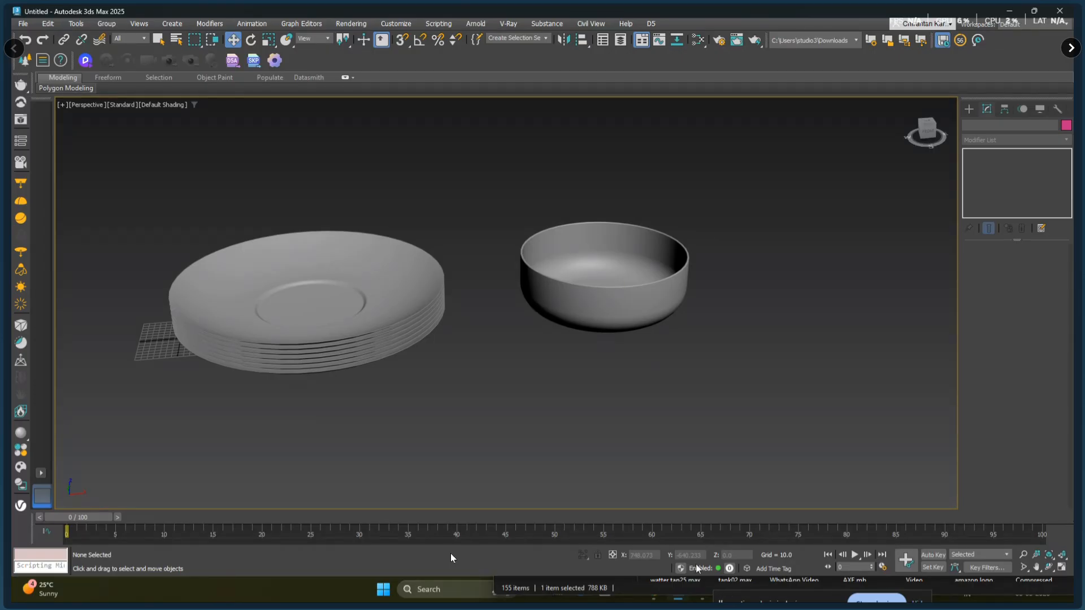
middle_click_drag(614, 498, 631, 357, "alt")
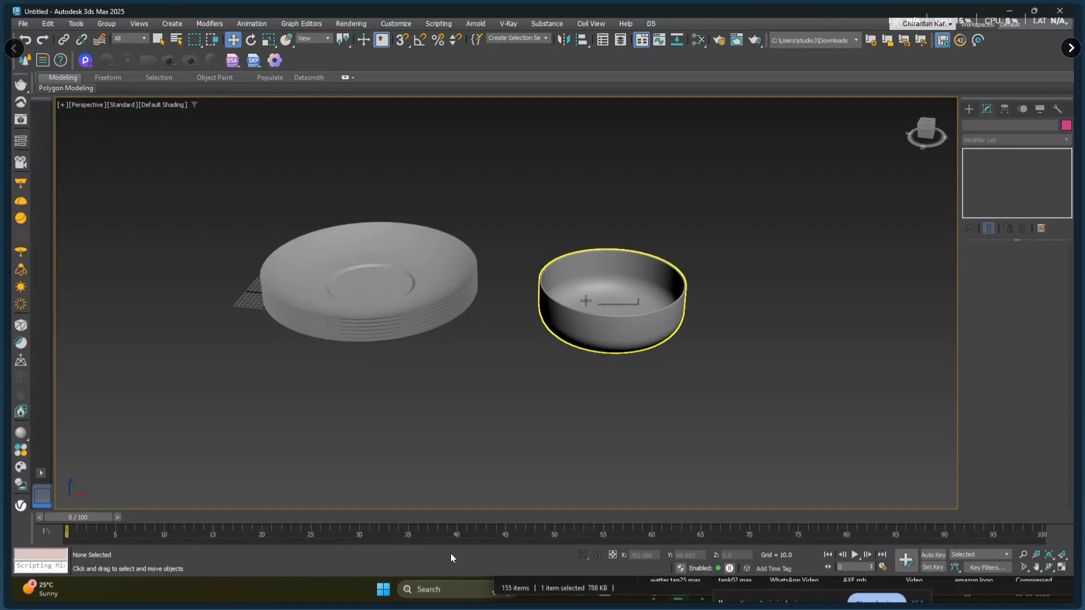
scroll(678, 307, "up", 3)
mouse_move(678, 307)
middle_mouse_down()
mouse_move(692, 292)
mouse_move(652, 367)
mouse_move(670, 252)
mouse_move(666, 315)
mouse_move(647, 328)
middle_mouse_up()
key("F4")
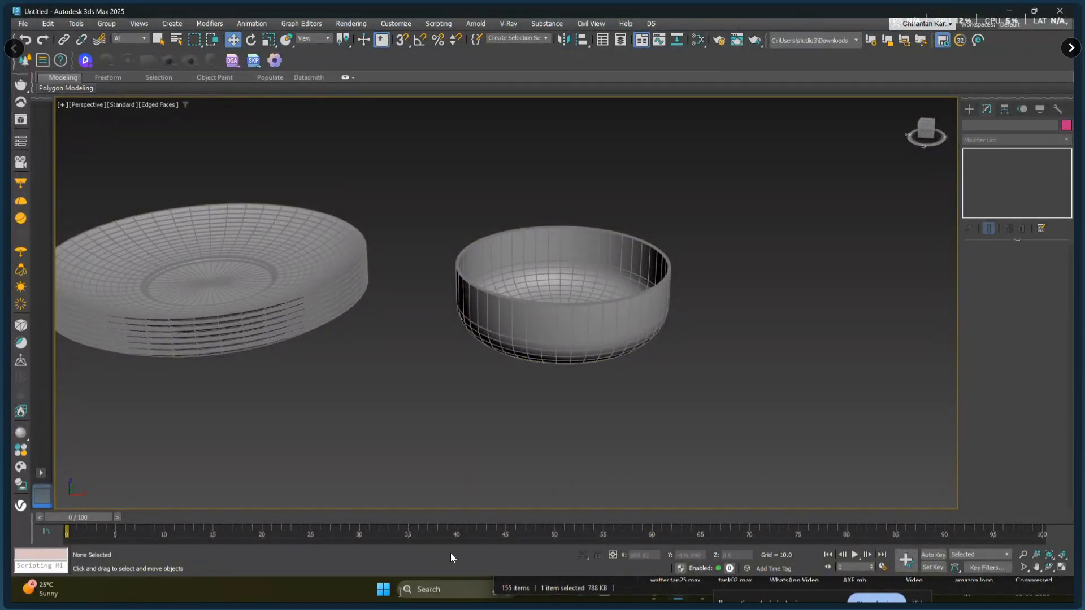
- Switch to the Chrome browser and search Google Images for "woofer" in a new tab
left_click(428, 589)
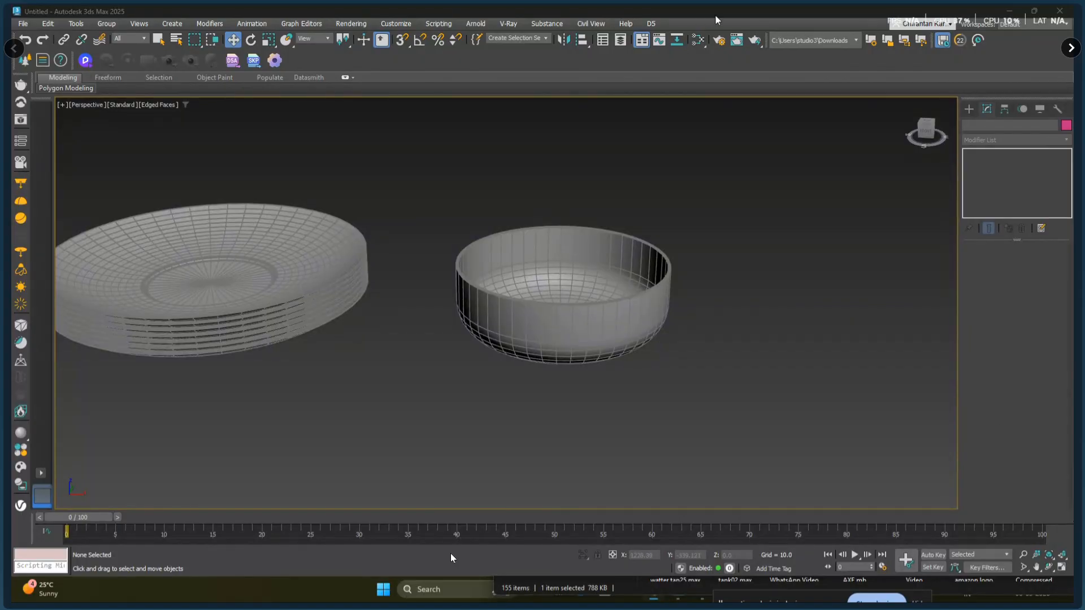
left_click(1010, 10)
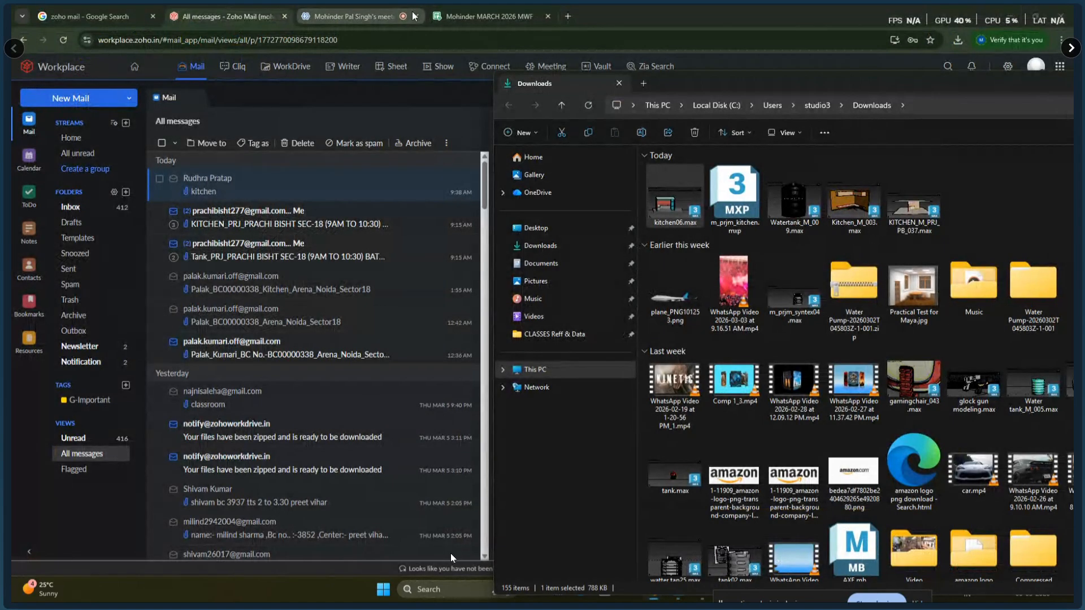
left_click(493, 16)
left_click(568, 16)
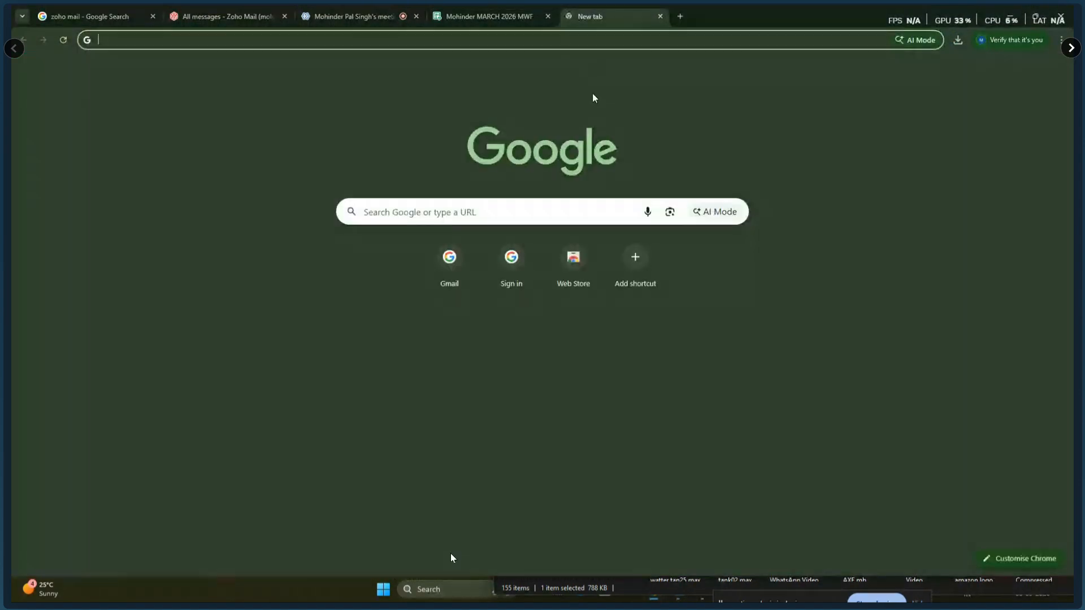
left_click(559, 212)
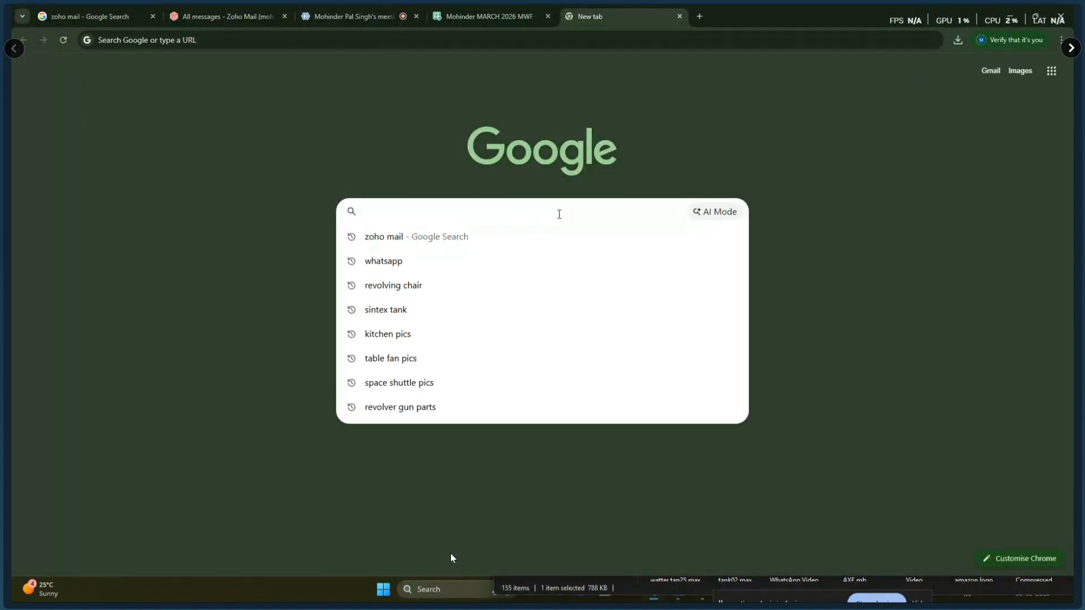
type("woofer")
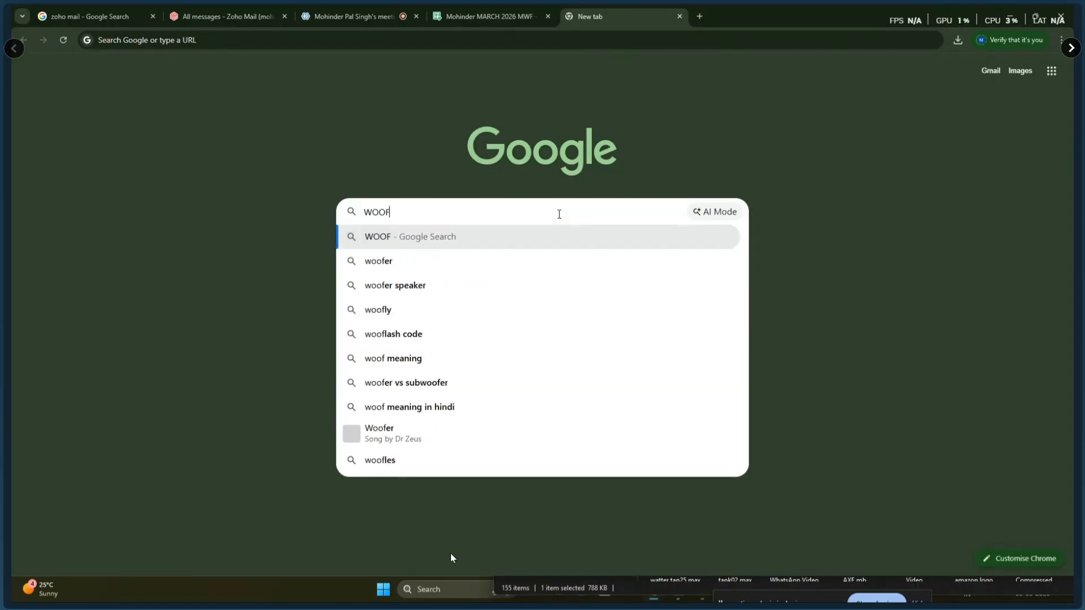
key("Return")
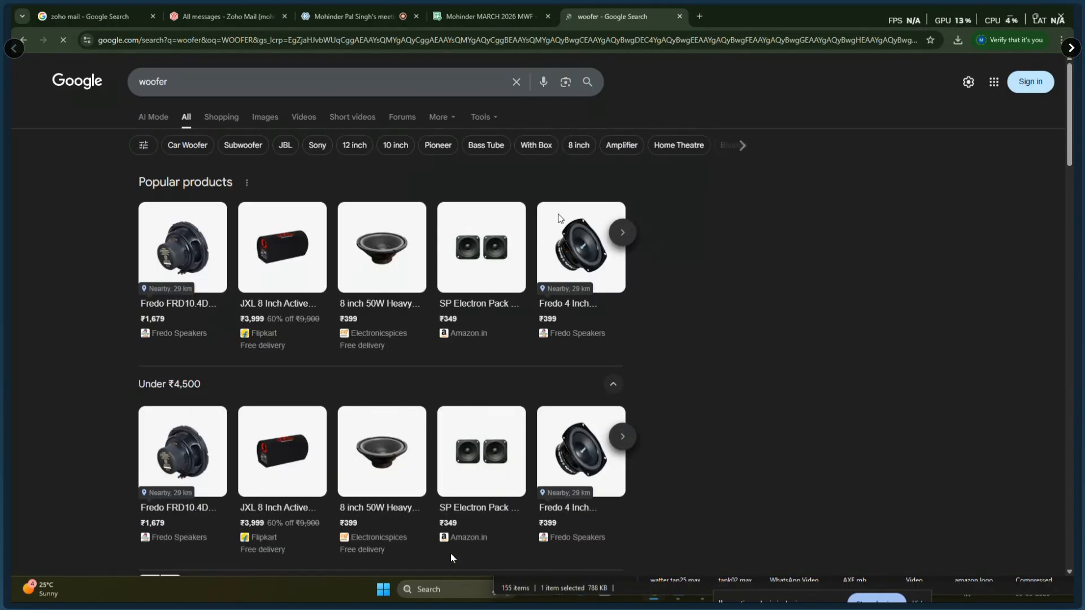
left_click(257, 120)
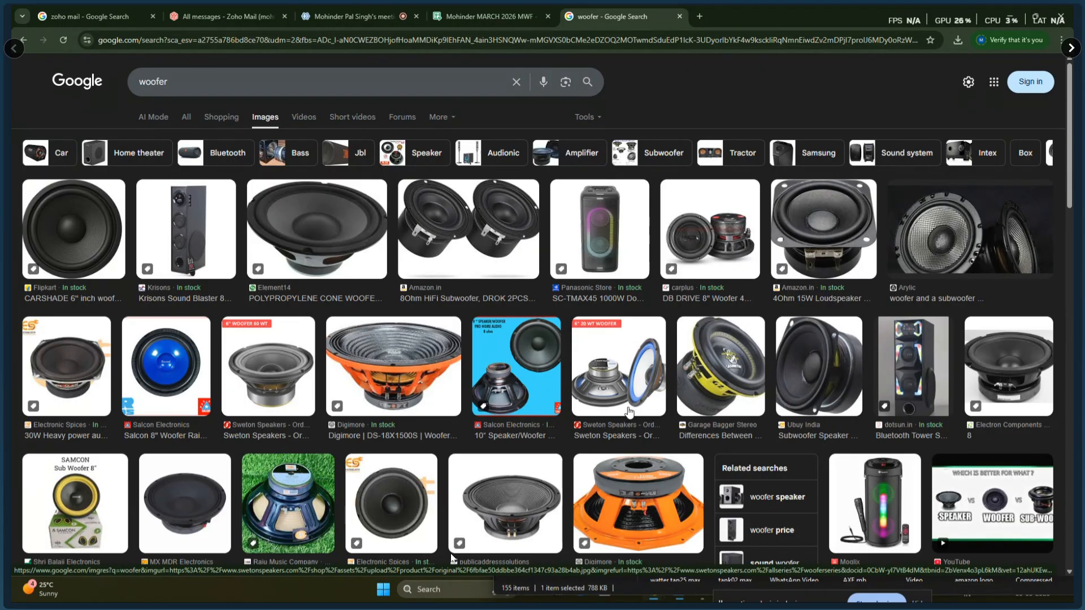
- Preview the 6" 60 WT woofer image, and open the related 8" 100 WT (SBS) woofer picture for reference
left_click(283, 376)
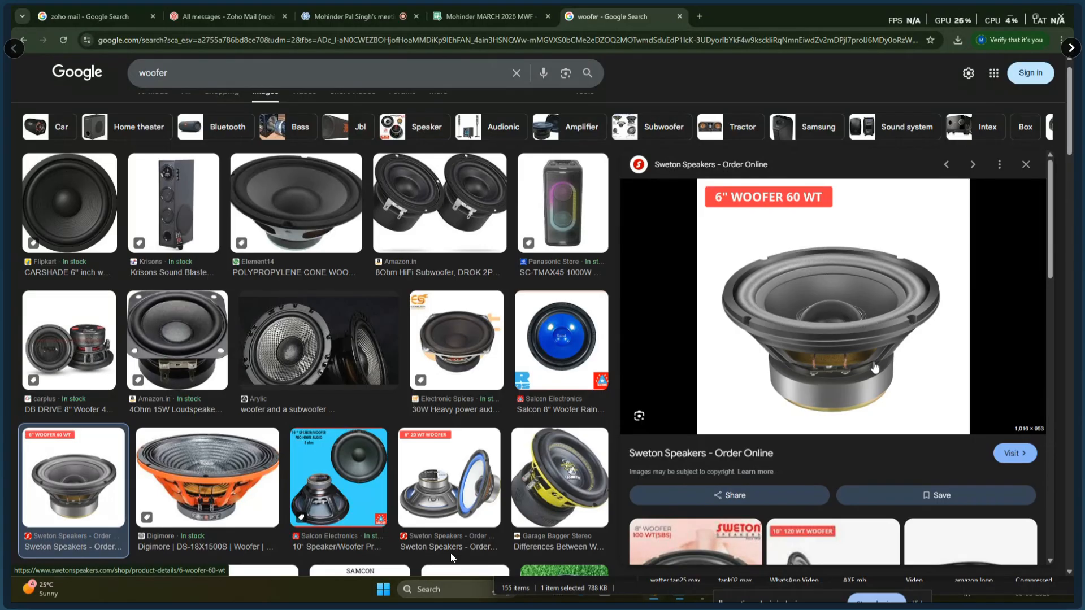
scroll(776, 380, "down", 5)
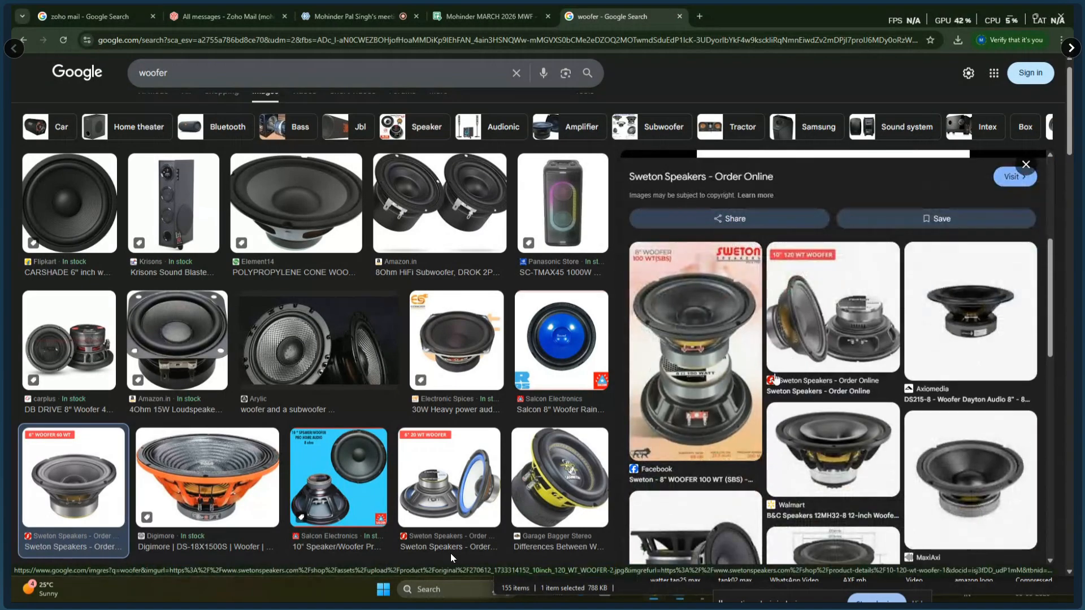
left_click(738, 421)
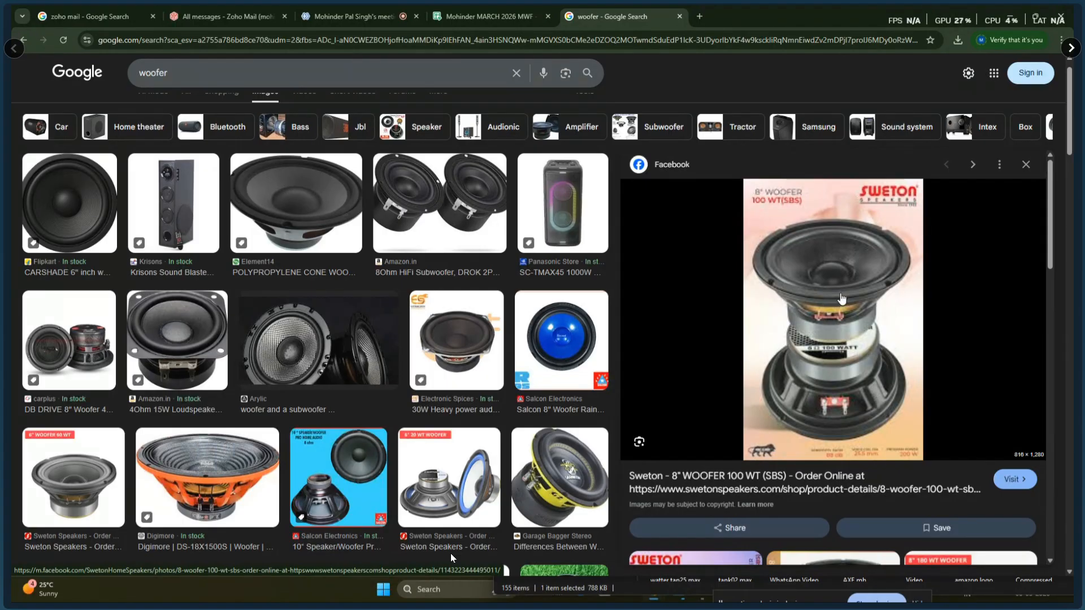
- Clear the browser and Downloads windows, dismiss the autosave warning, and switch back to 3ds Max
left_click(1011, 17)
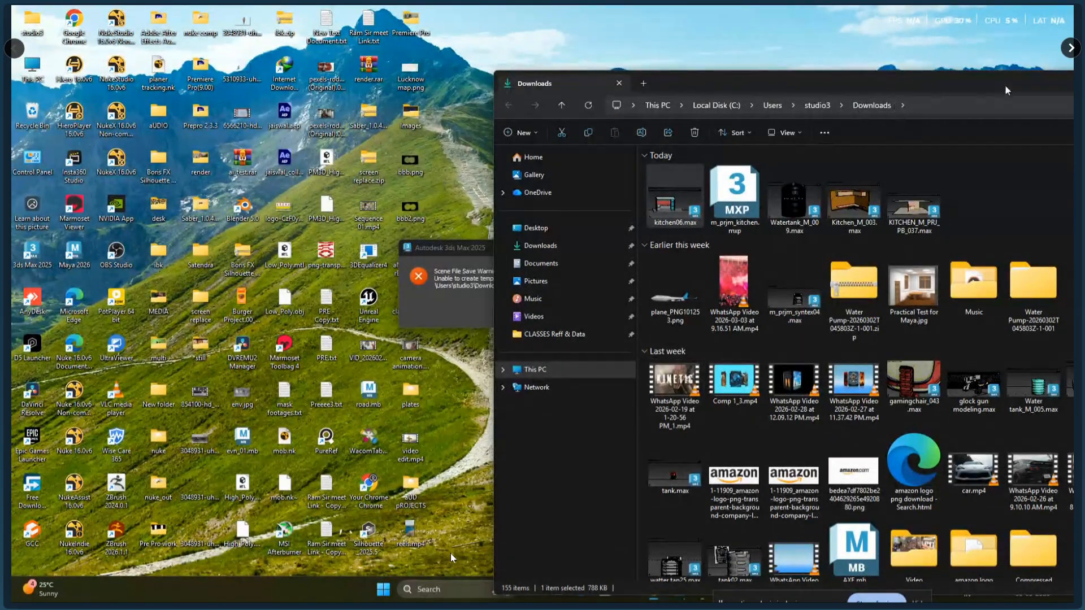
left_click_drag(1017, 85, 650, 84)
left_click(930, 79)
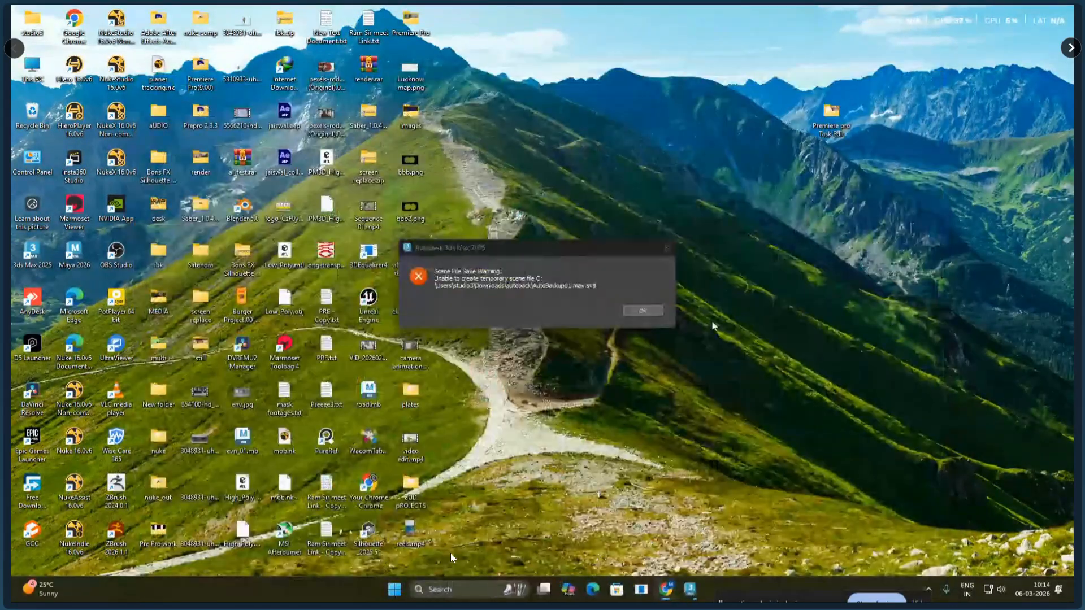
left_click(651, 314)
mouse_move(691, 589)
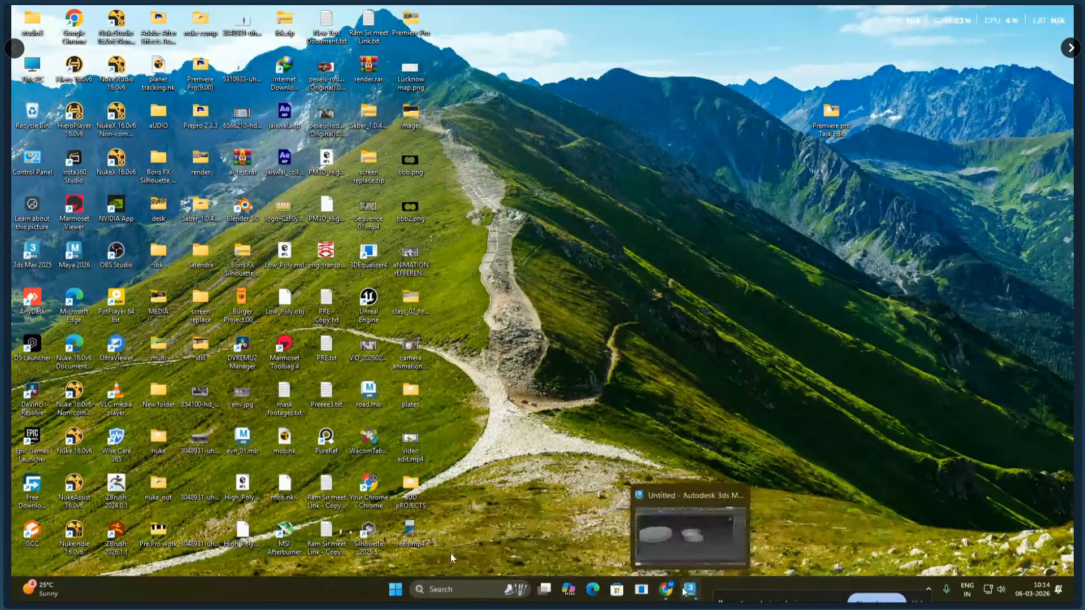
left_click(659, 523)
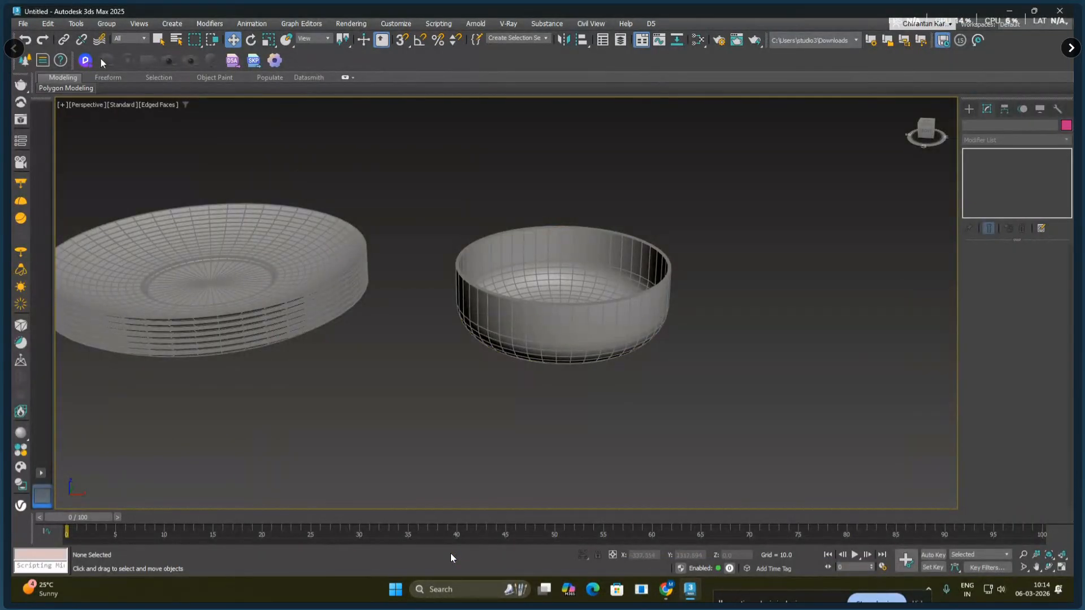
- Reset the 3ds Max scene to start with an empty one
left_click(23, 23)
left_click(34, 54)
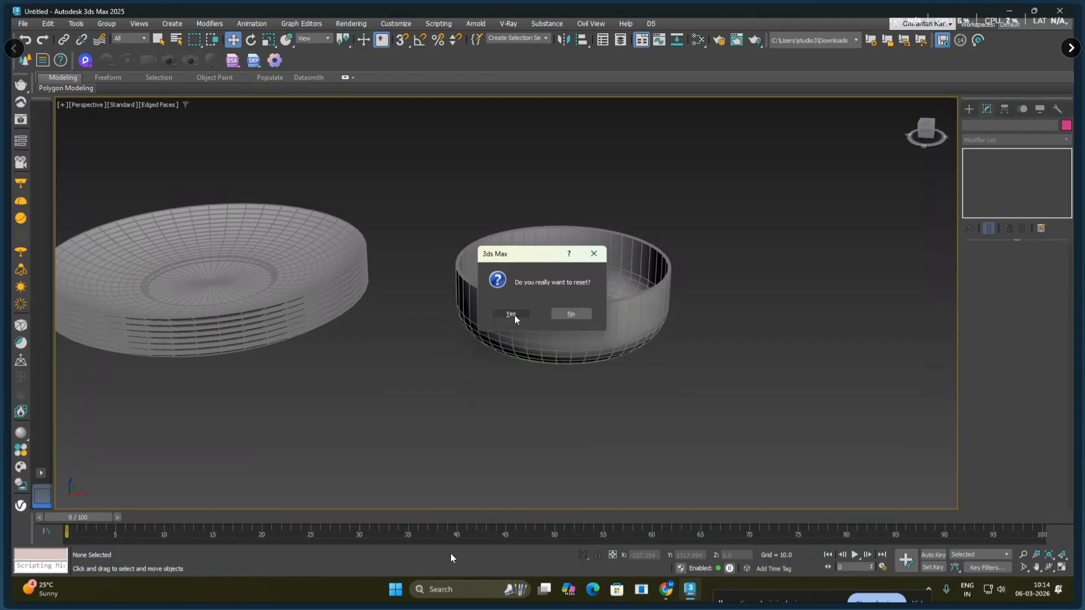
left_click(511, 314)
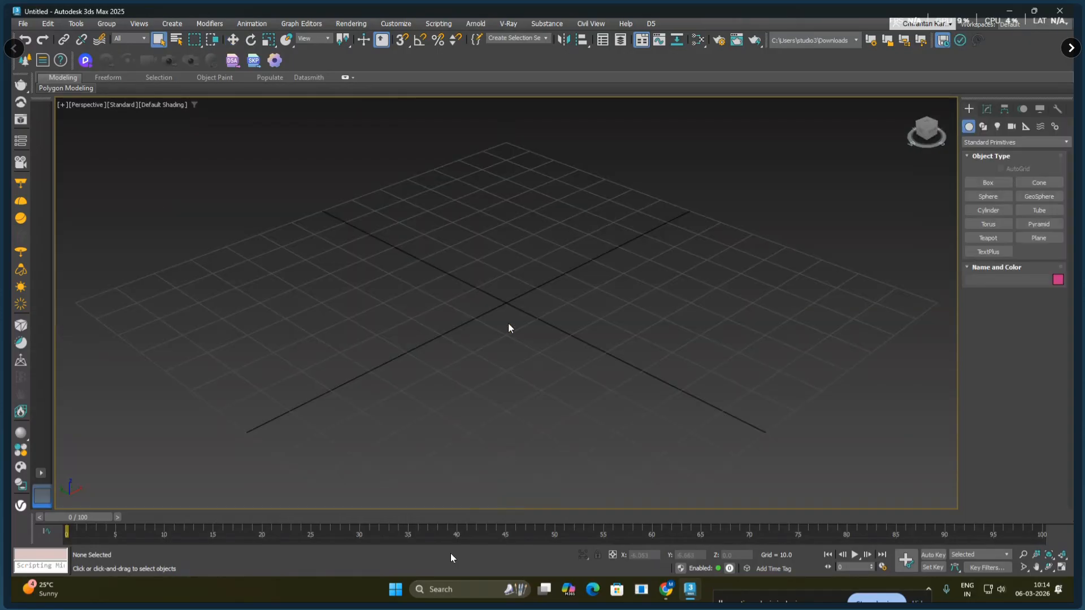
- In the Left view, start a Line spline at the origin with a vertical segment about 70 units tall
key("f")
middle_click_drag(535, 310, 535, 385)
key("l")
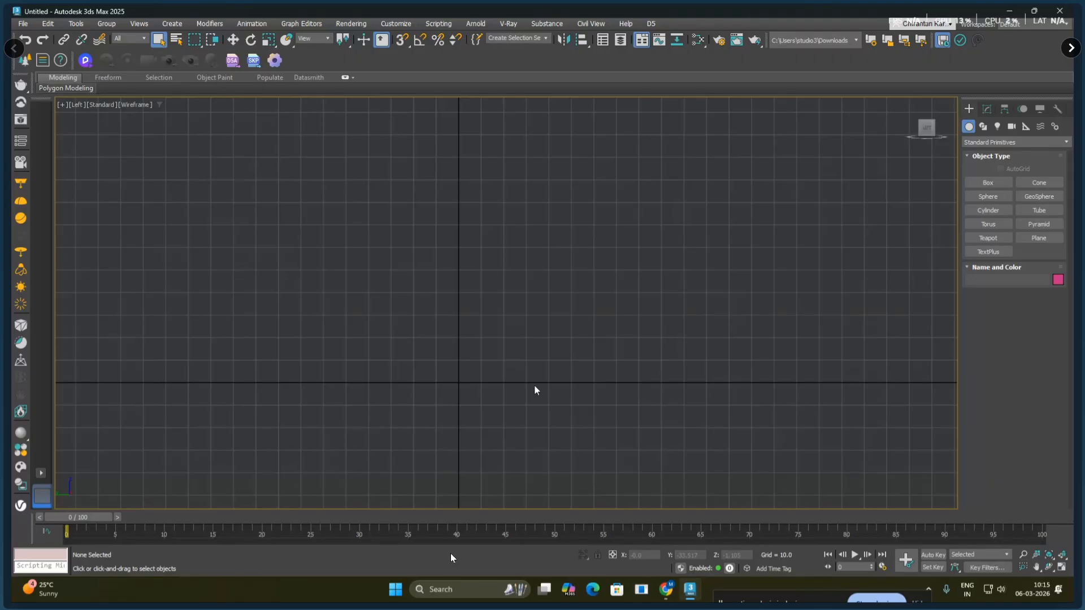
left_click(984, 127)
left_click(988, 197)
middle_click_drag(655, 282, 673, 237)
middle_click_drag(603, 289, 620, 277)
scroll(520, 316, "up", 2)
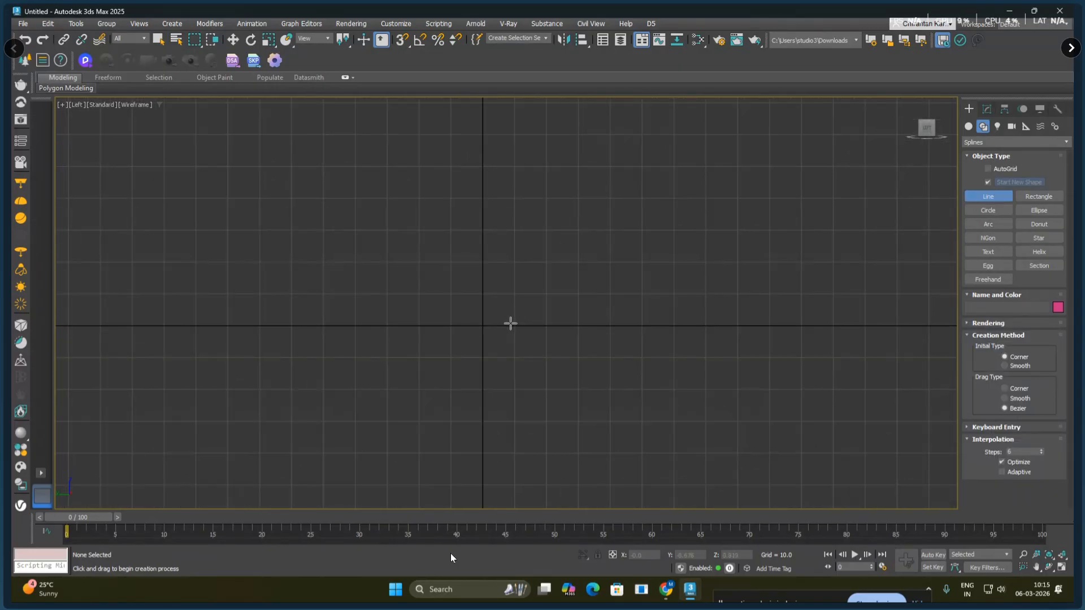
left_click(482, 327)
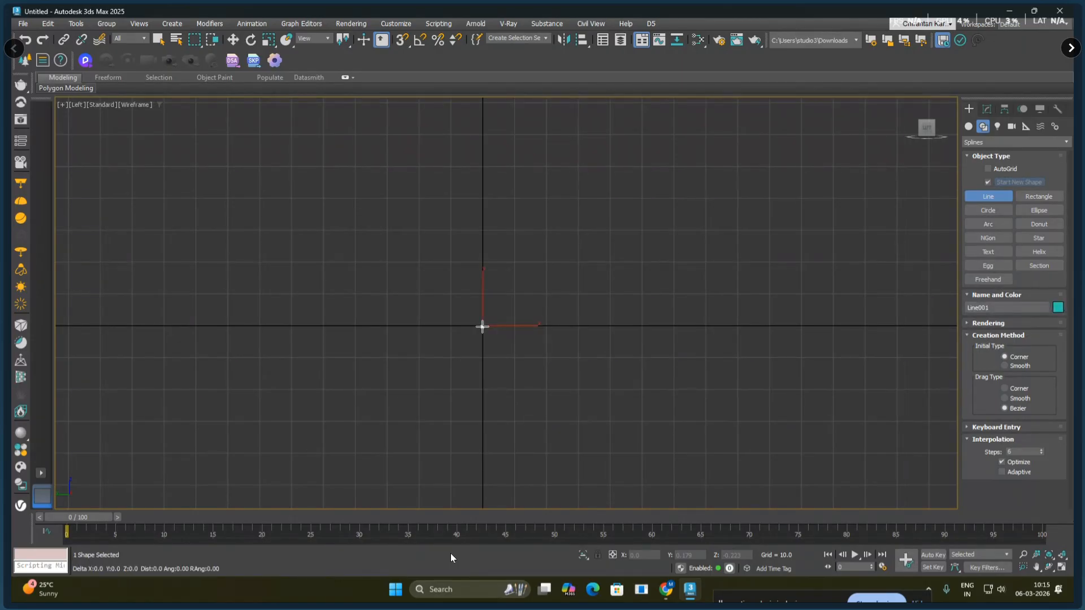
middle_click_drag(484, 195, 429, 307)
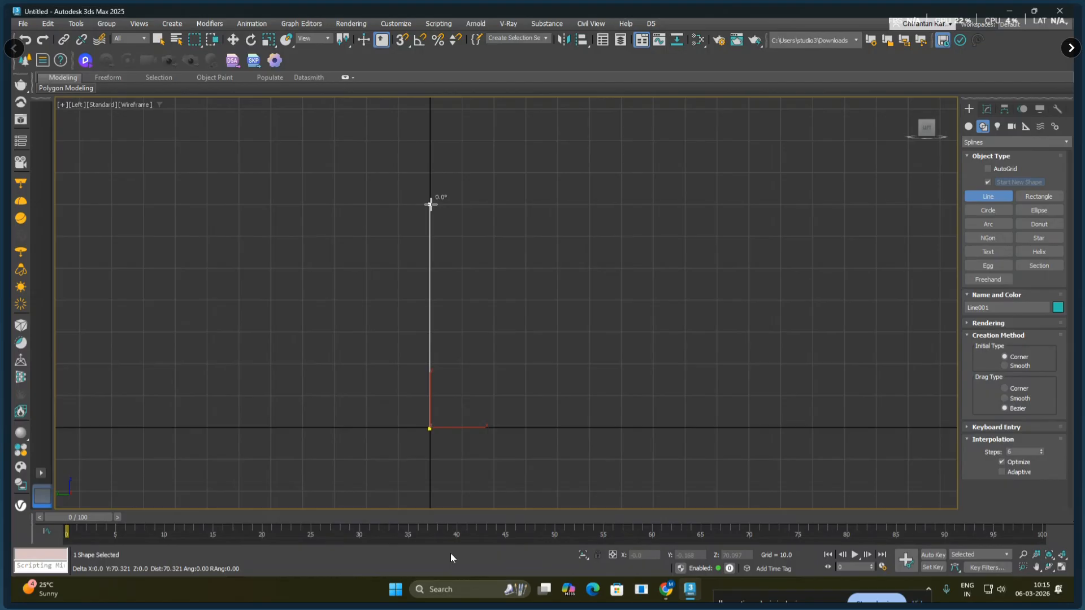
left_click(430, 204)
- Extend the line with a long rising diagonal segment and a vertical upper segment, and finish it as an open spline
middle_click_drag(472, 189, 392, 378)
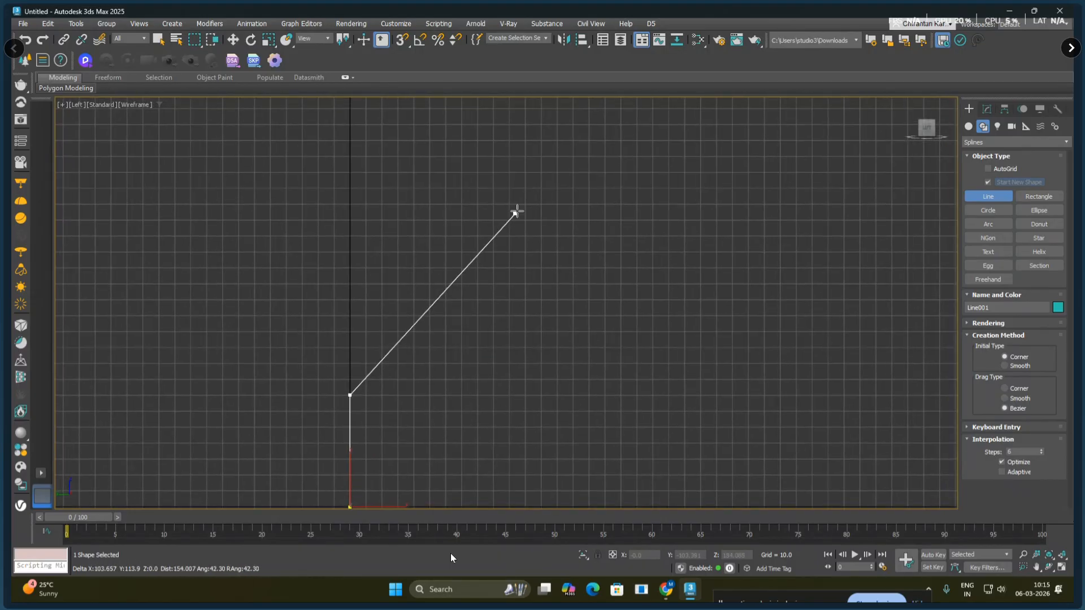
middle_click_drag(518, 186, 545, 240)
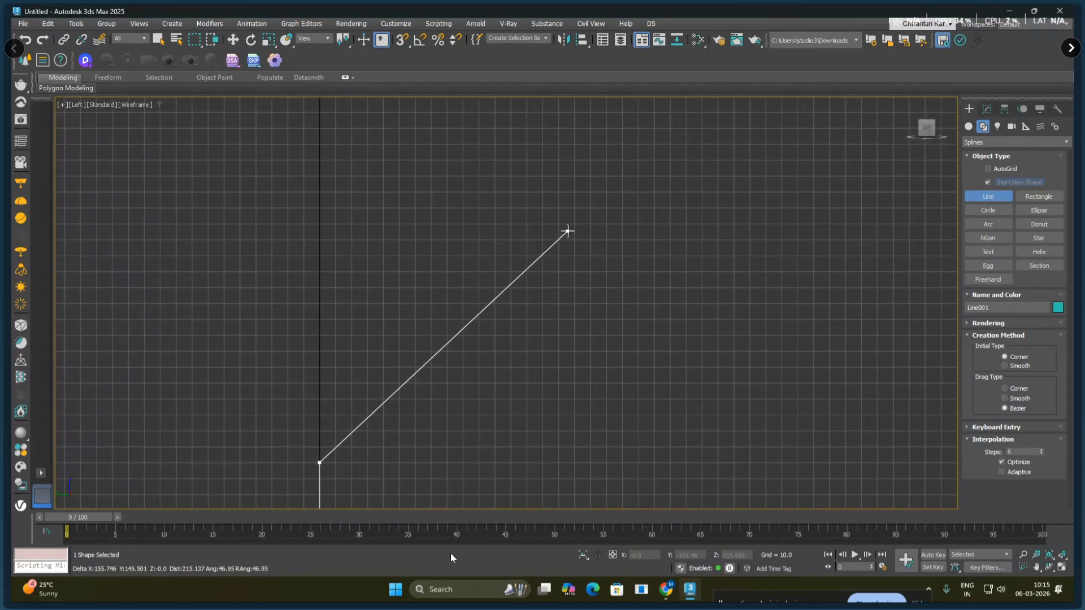
left_click(574, 225)
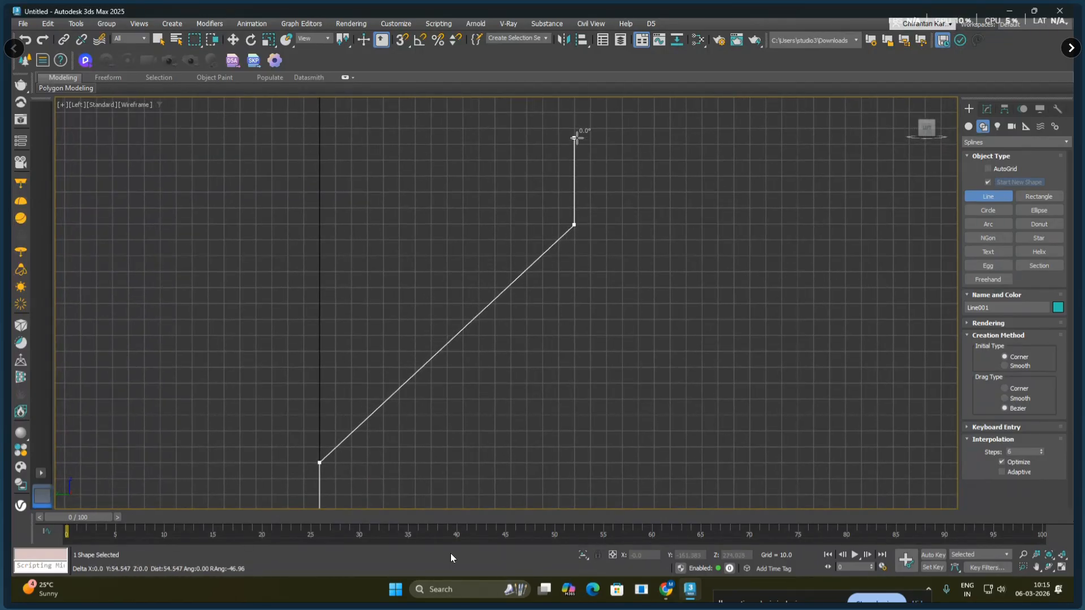
left_click(577, 112)
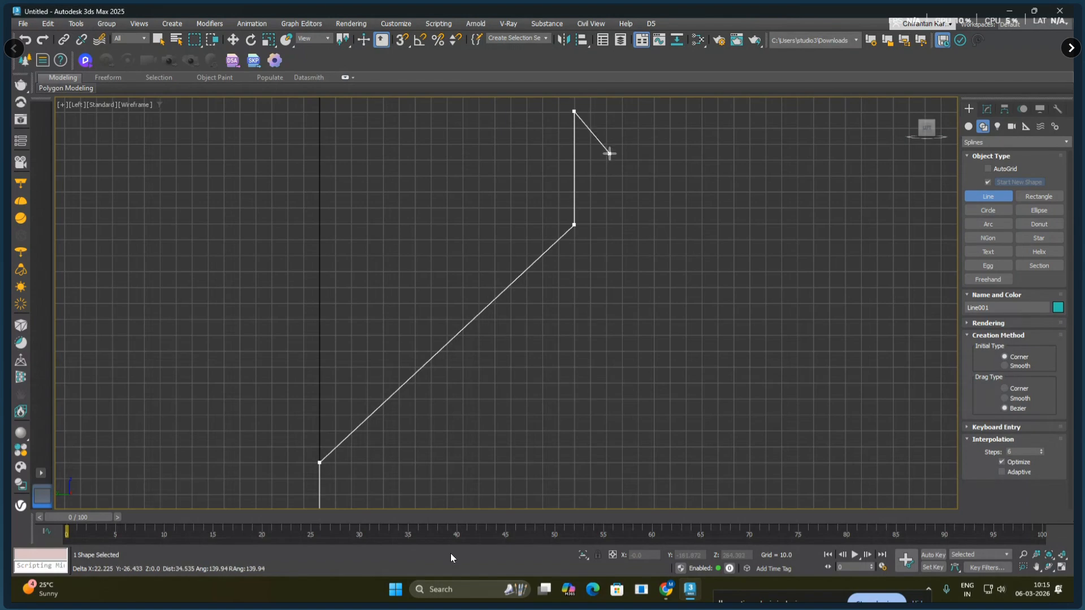
right_click(608, 152)
scroll(648, 242, "down", 2)
middle_click_drag(652, 277, 658, 229)
right_click(664, 256)
middle_click_drag(707, 274, 698, 301)
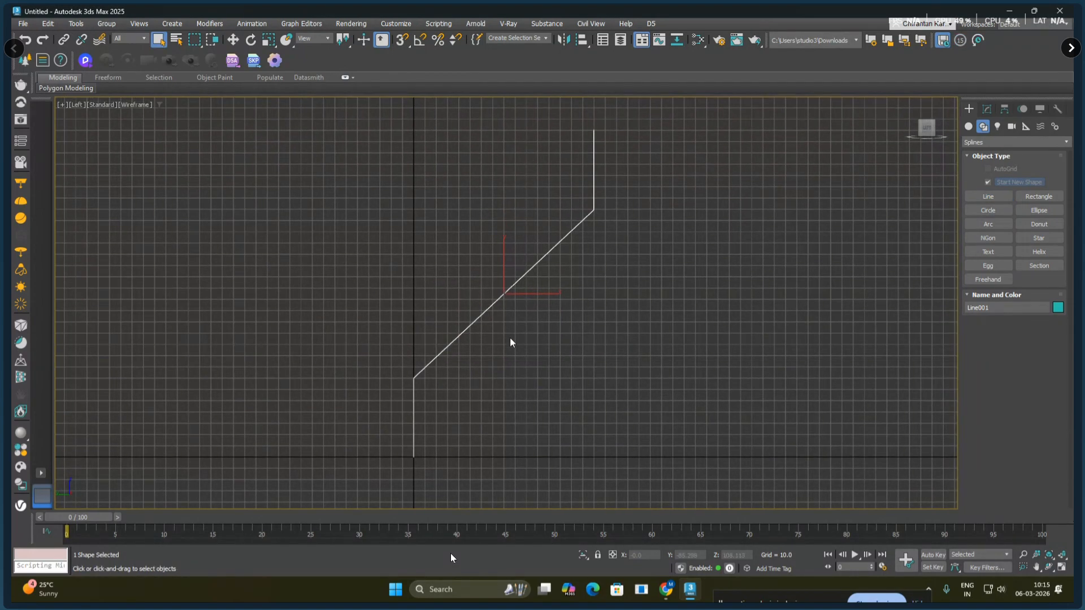
- At vertex level, fillet the lower corner where the vertical base segment meets the diagonal
left_click(987, 109)
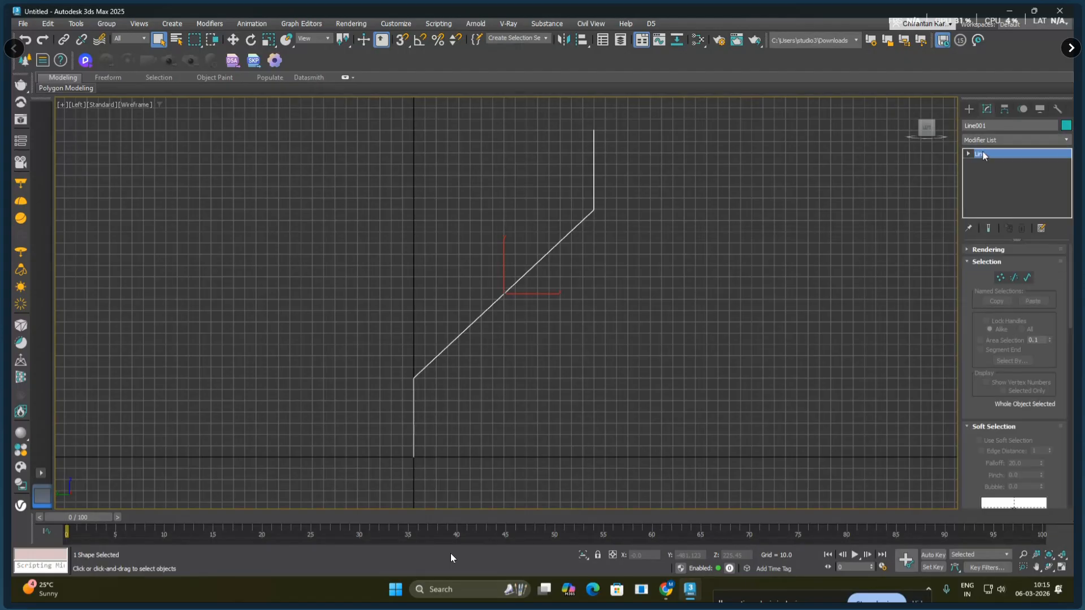
left_click(989, 163)
middle_click_drag(491, 331, 545, 266)
scroll(484, 306, "up", 3)
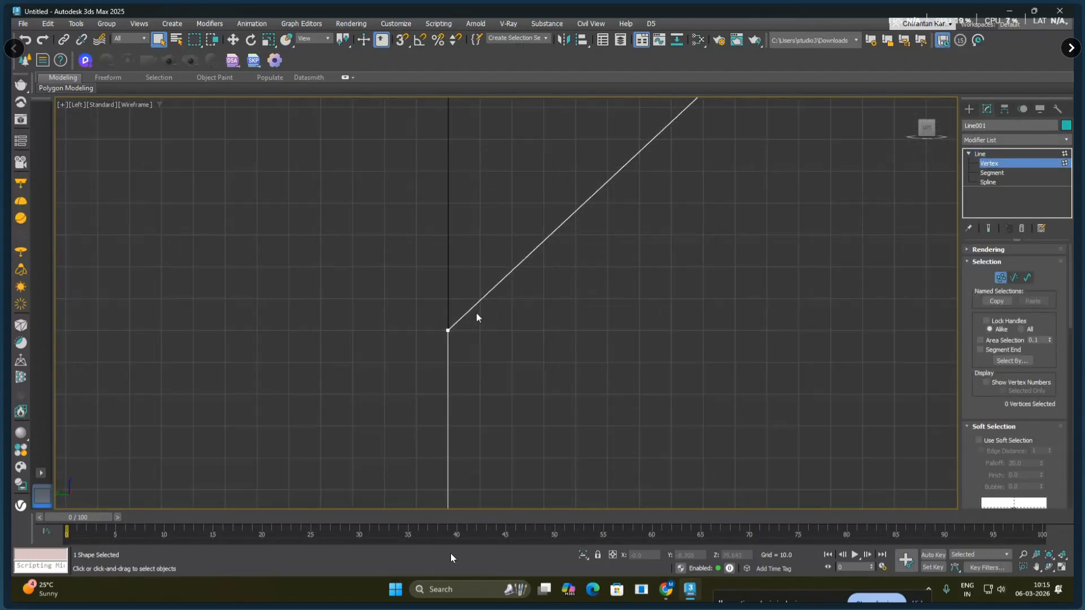
left_click_drag(417, 308, 516, 370)
scroll(977, 363, "down", 5)
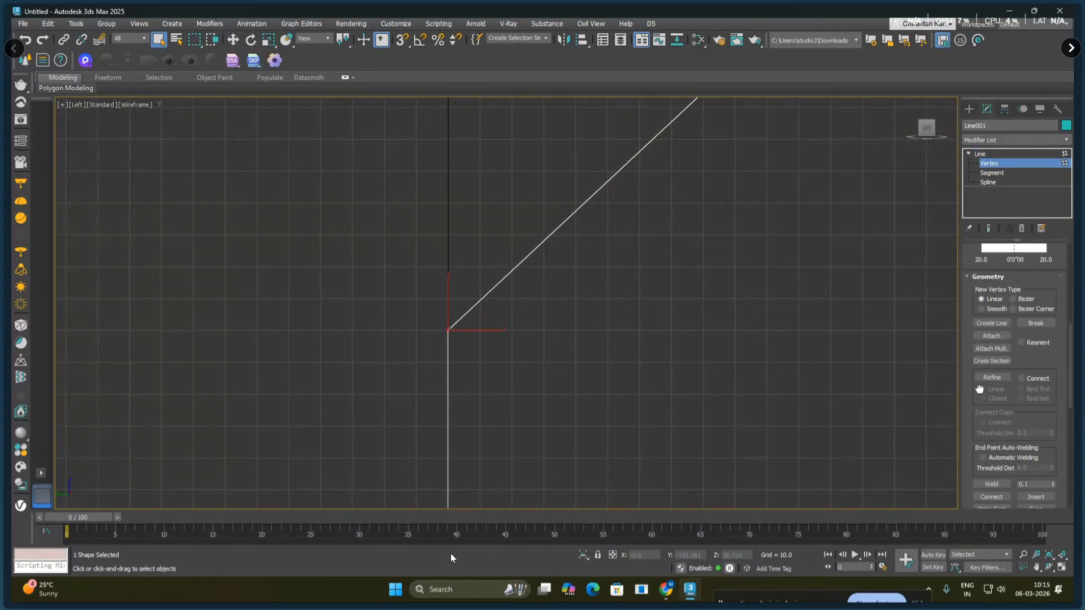
scroll(977, 363, "down", 1)
left_click(992, 417)
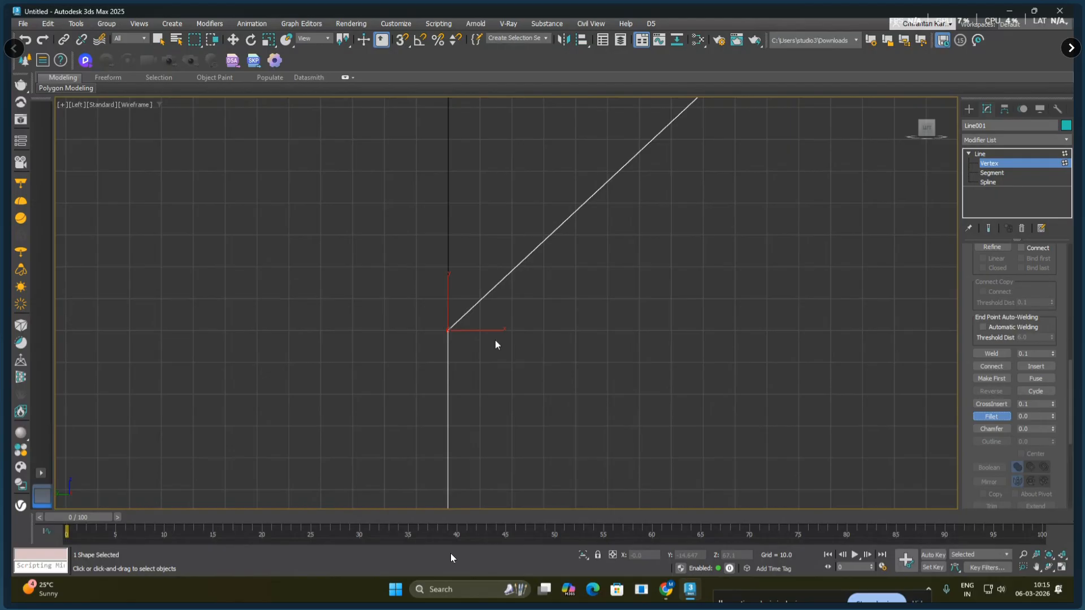
left_click_drag(448, 330, 453, 287)
scroll(453, 287, "down", 2)
- Fillet the upper corner where the diagonal meets the top vertical segment
middle_click_drag(587, 218, 569, 395)
scroll(564, 316, "up", 2)
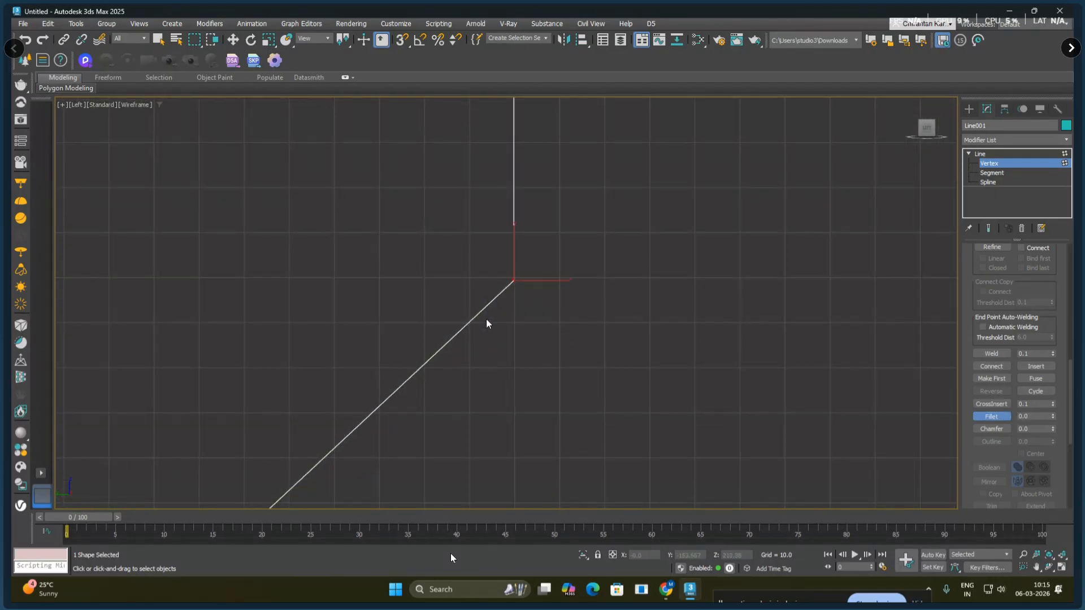
left_click_drag(513, 281, 518, 251)
scroll(595, 272, "down", 2)
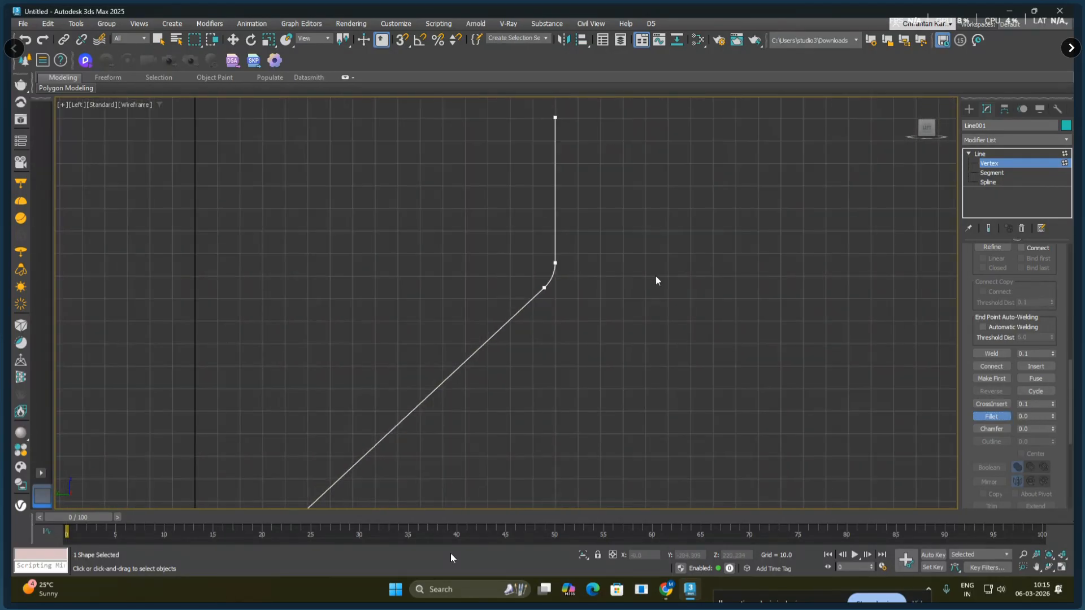
- Select the top vertical segment and divide it with 3 new vertices
middle_click_drag(656, 276, 648, 325)
left_click(992, 173)
key("w")
left_click(546, 248)
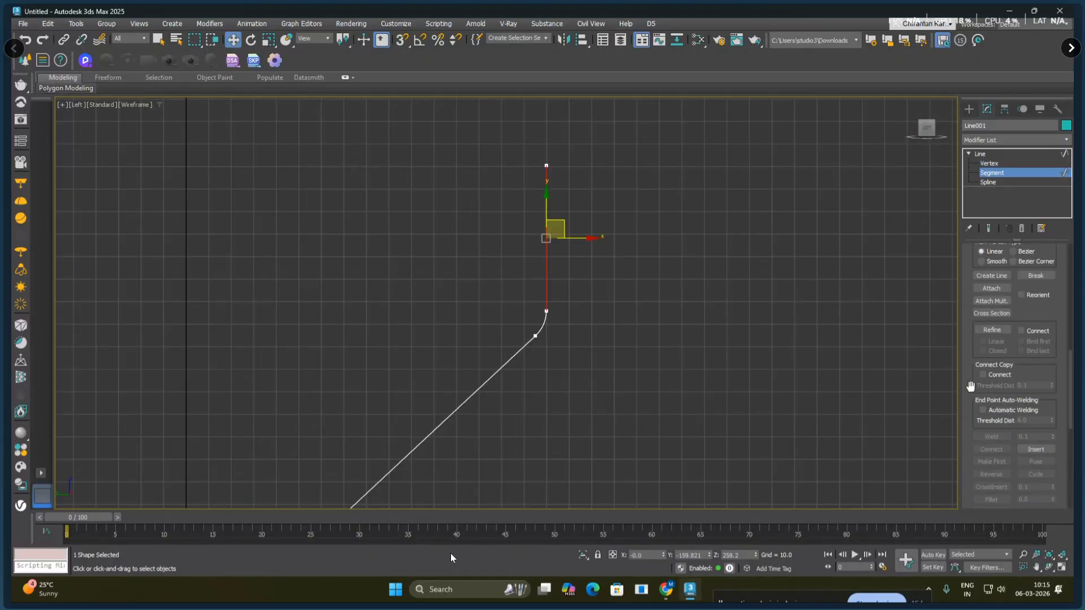
scroll(995, 396, "down", 6)
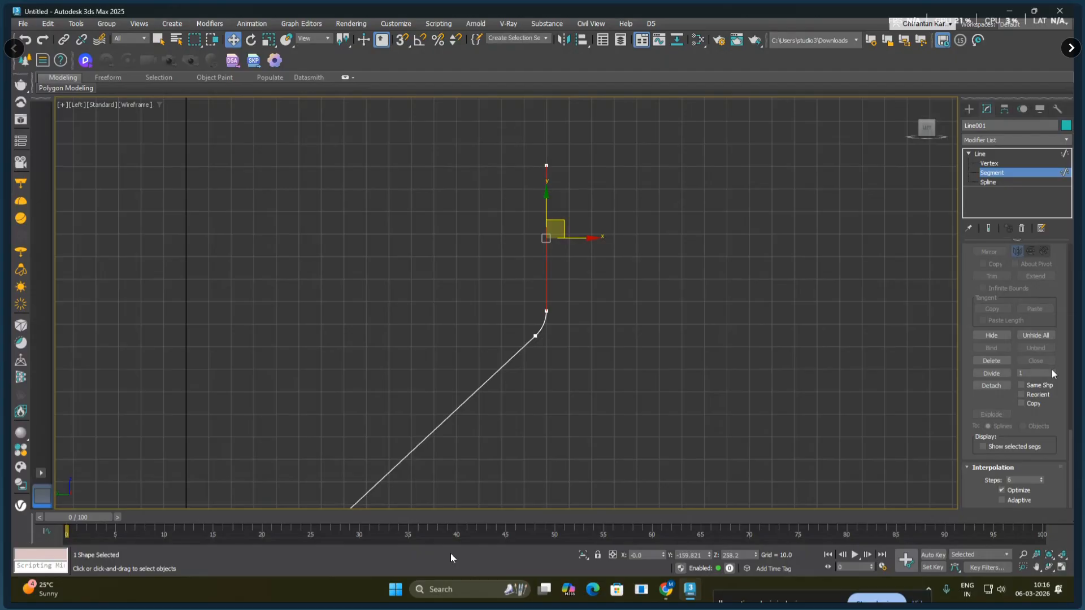
left_click(1003, 373)
scroll(695, 424, "down", 3)
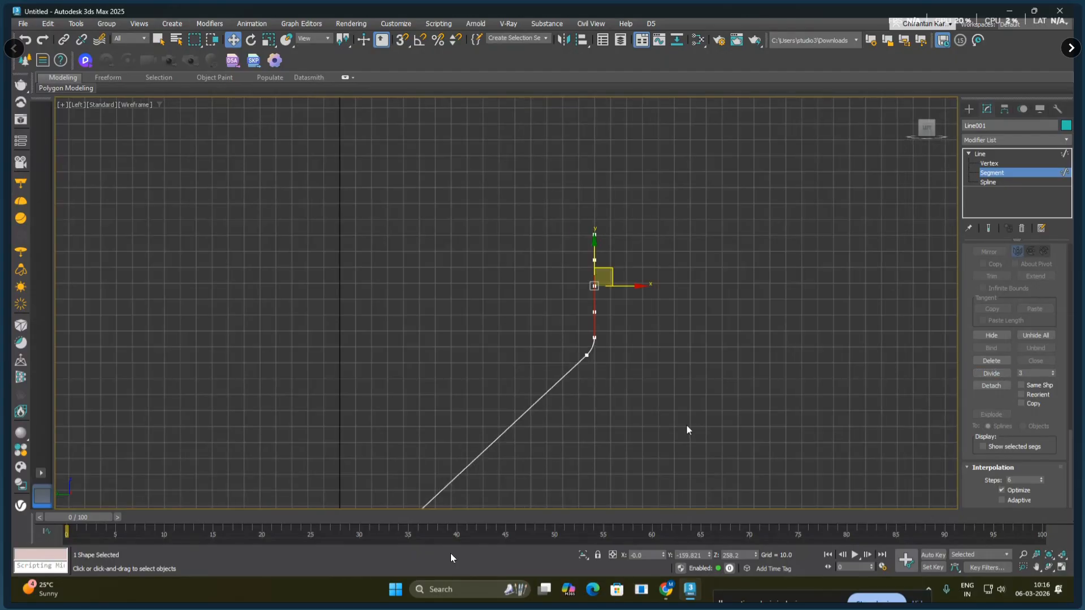
- Select the long diagonal segment and divide it with 3 new vertices
middle_click_drag(616, 498, 660, 346)
left_click(567, 311)
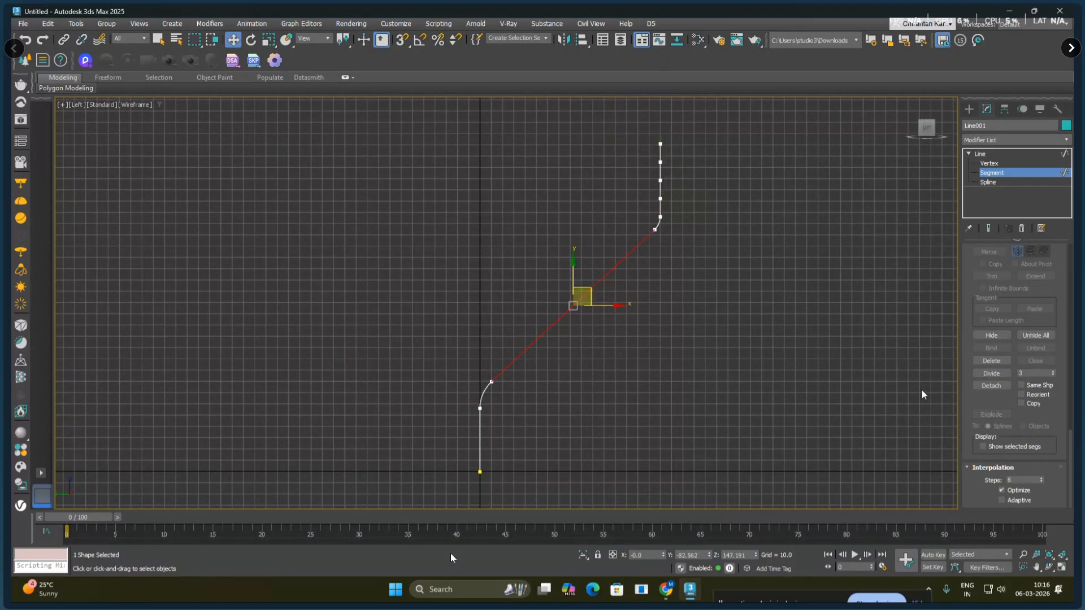
left_click(989, 374)
left_click(663, 381)
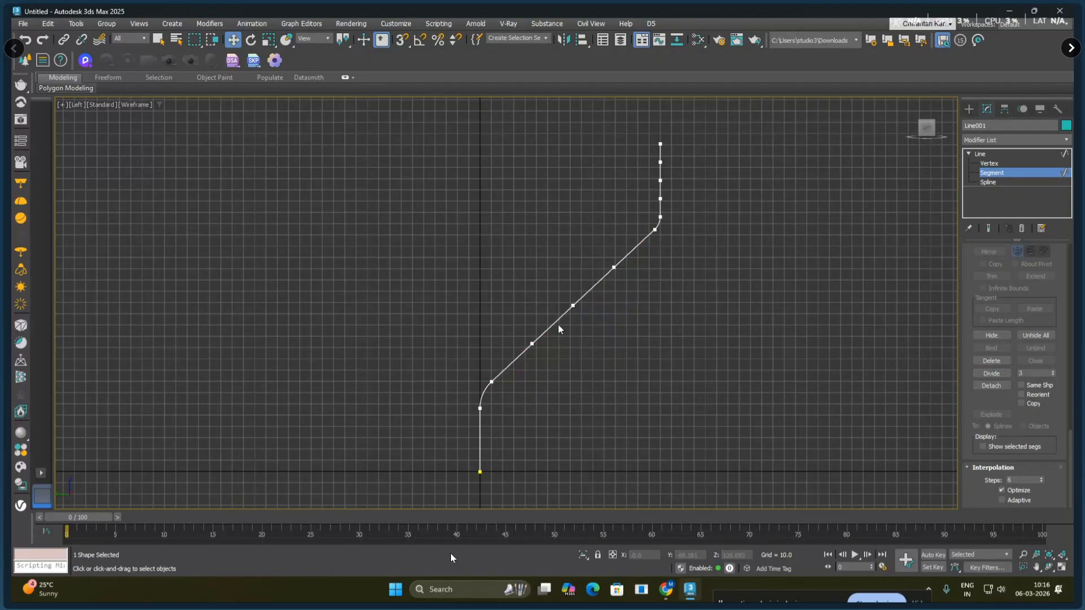
- Divide the diagonal's short segment just below its midpoint with 7 new vertices
left_click(559, 325)
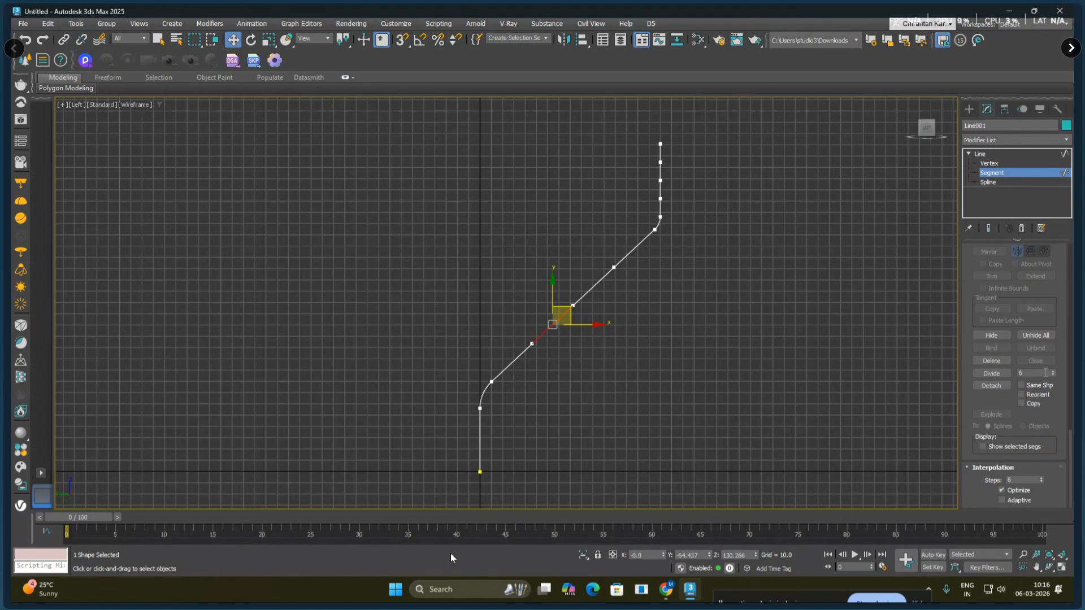
left_click(1053, 371)
left_click(1053, 371)
left_click(990, 374)
left_click(717, 377)
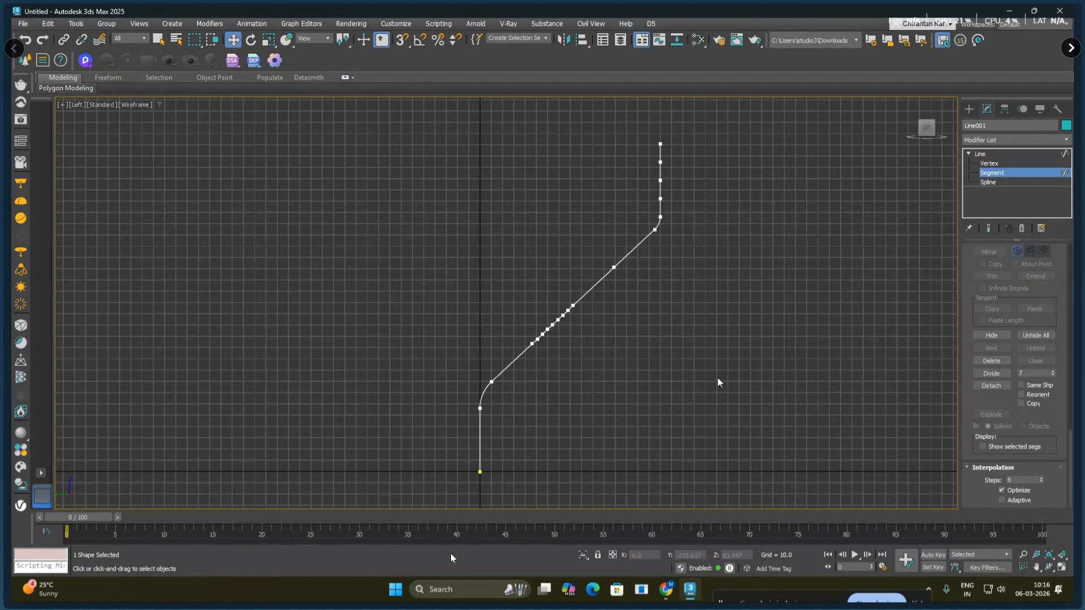
- Convert the seven inner vertices of the densely divided diagonal section to Smooth
scroll(586, 389, "up", 5)
scroll(543, 344, "up", 3)
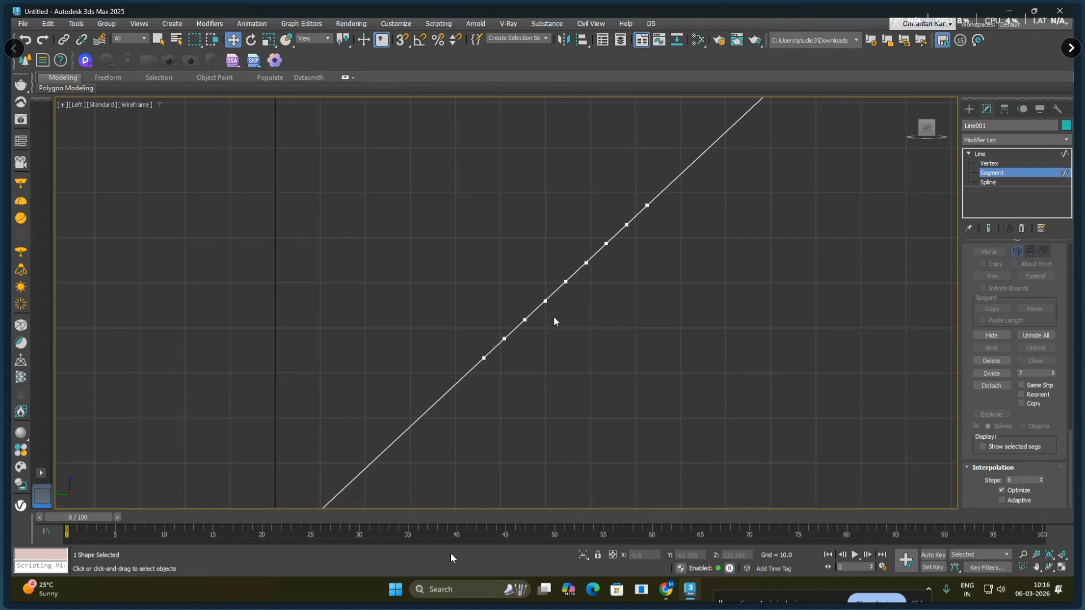
right_click(596, 296)
left_click(604, 307)
left_click(990, 163)
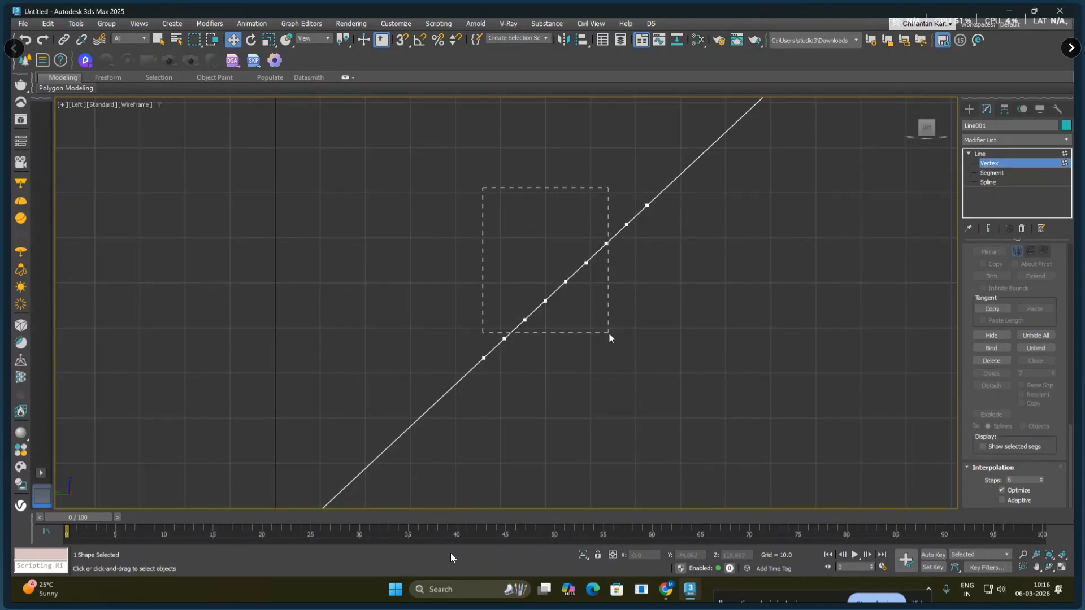
left_click_drag(609, 333, 629, 344)
right_click(565, 279)
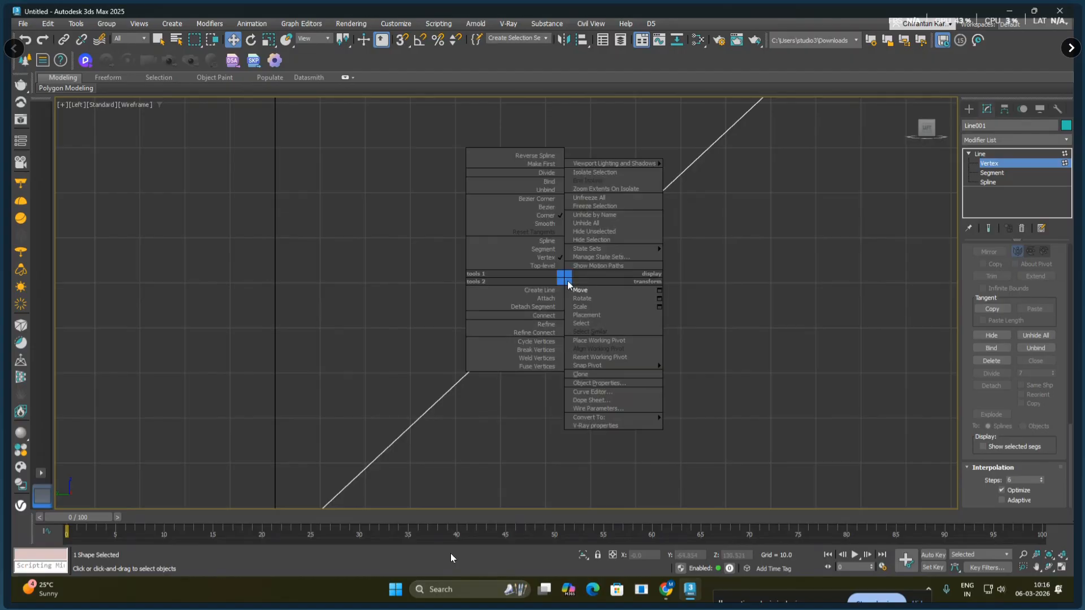
left_click(546, 224)
left_click(506, 353)
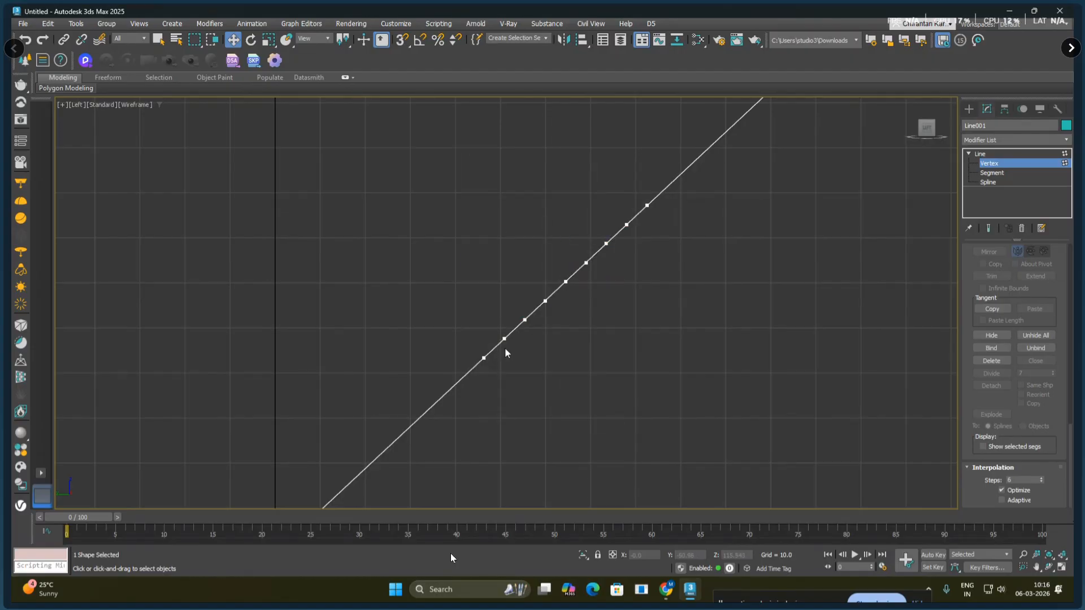
- Select every other inner vertex of the divided section and move them off the diagonal to form a wavy ripple
left_click_drag(495, 333, 525, 355)
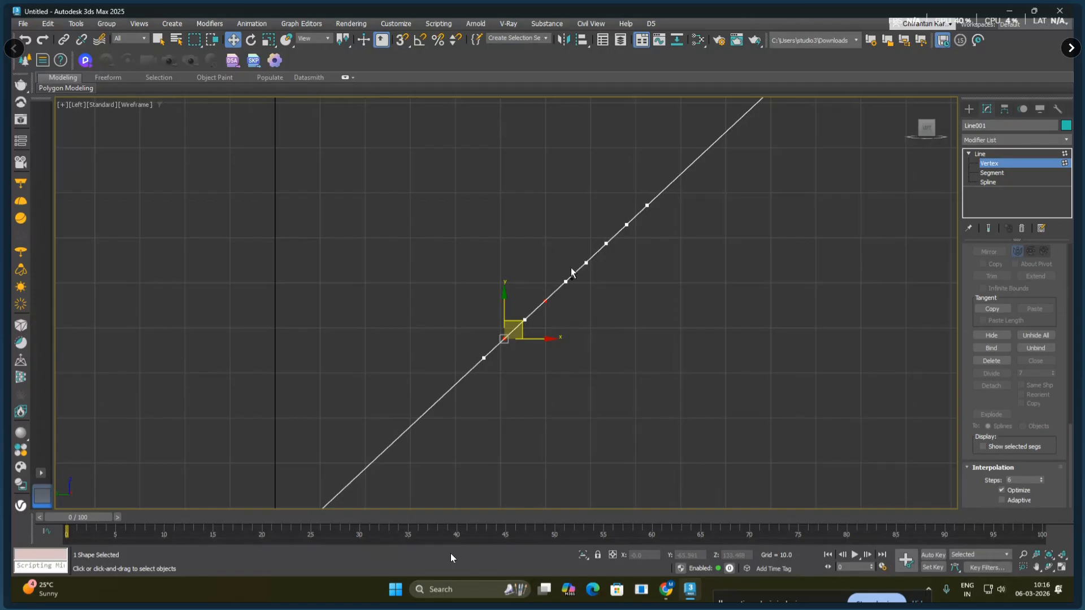
left_click_drag(572, 256, 604, 277, "ctrl")
left_click_drag(525, 325, 537, 333)
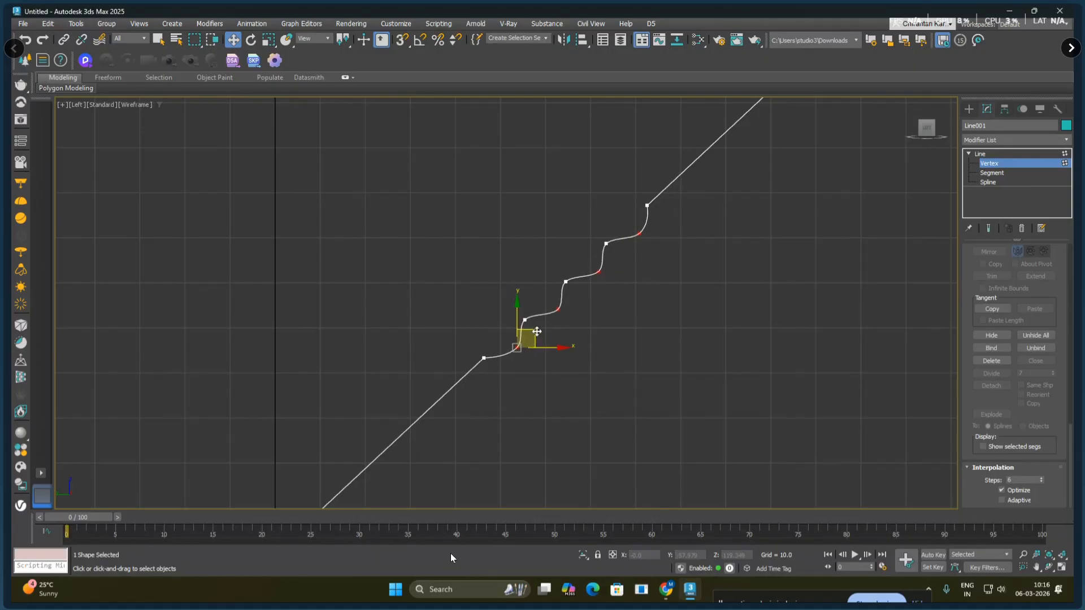
left_click(656, 285)
- Fillet the two end vertices where the wavy ripple meets the straight diagonal
middle_click_drag(657, 285, 653, 318)
left_click_drag(631, 232, 653, 252)
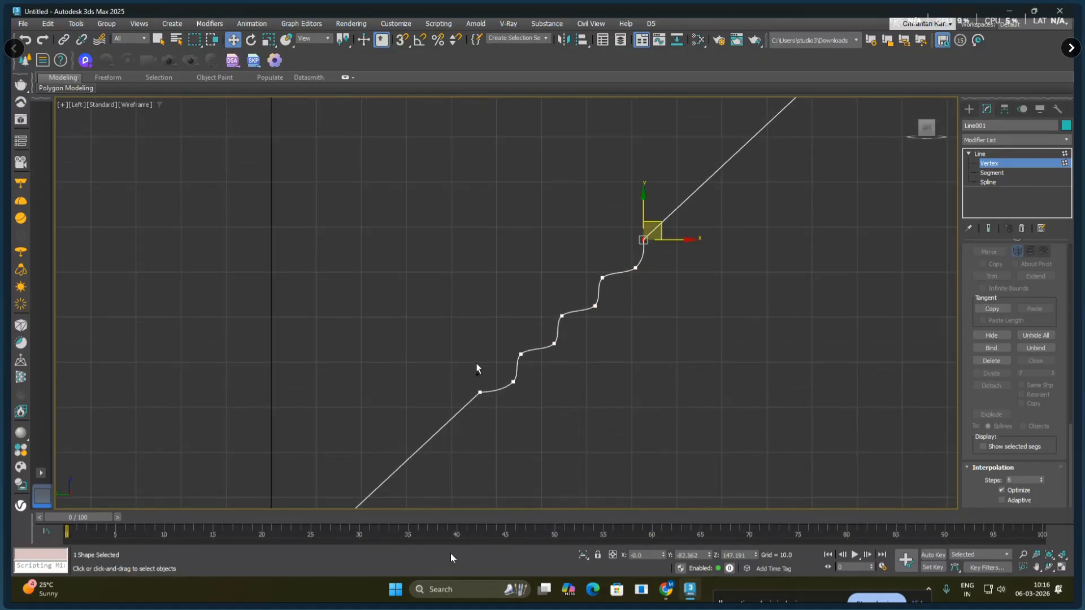
left_click_drag(473, 368, 487, 403, "ctrl")
scroll(992, 380, "up", 5)
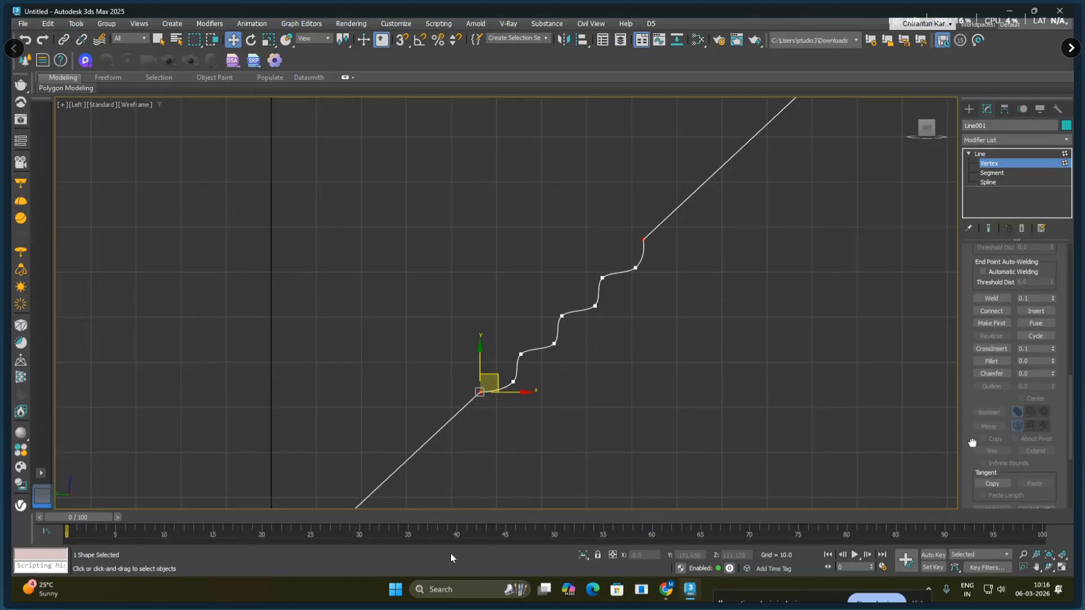
left_click(992, 370)
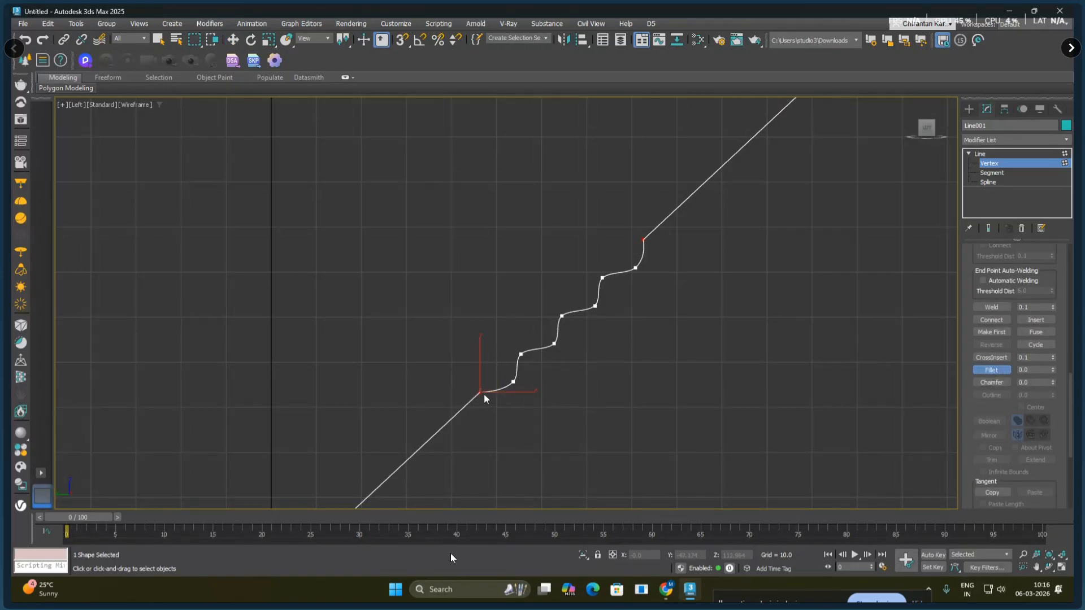
left_click_drag(483, 393, 483, 385)
right_click(727, 358)
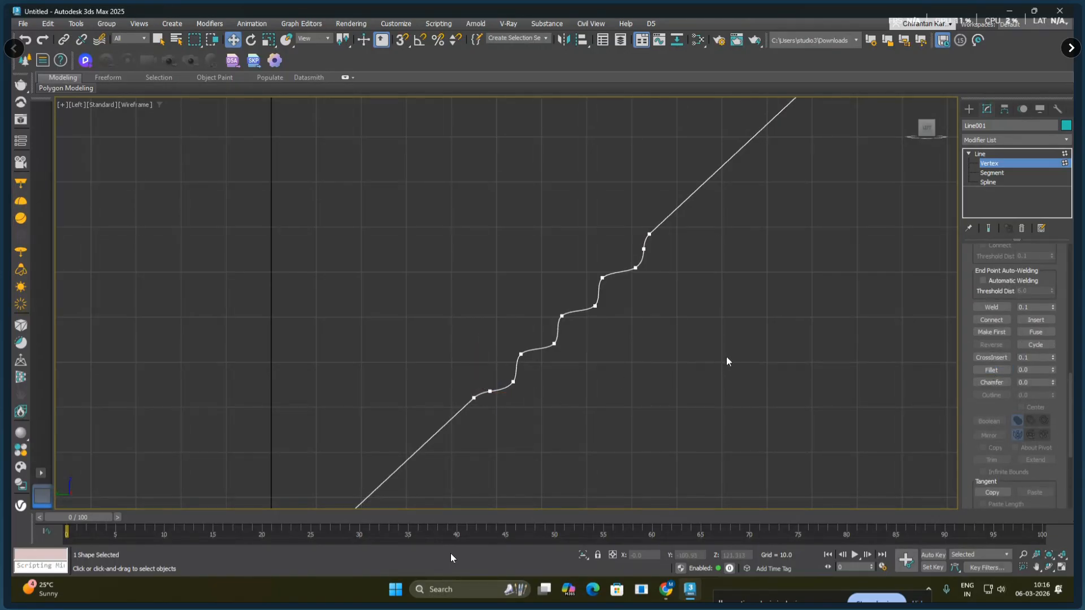
- Undo the ripple's end fillets and the vertex move, and clear the vertex selection
scroll(773, 308, "down", 3)
scroll(774, 310, "down", 3)
middle_click_drag(812, 295, 770, 305)
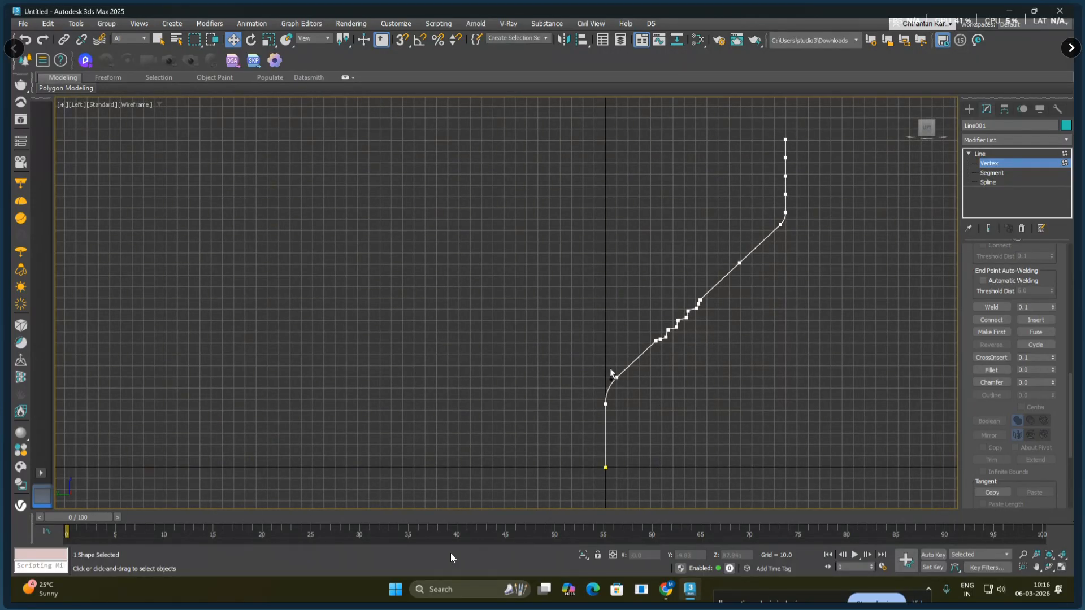
key("ctrl+z")
key("ctrl+z")
key("ctrl+z")
key("ctrl+z")
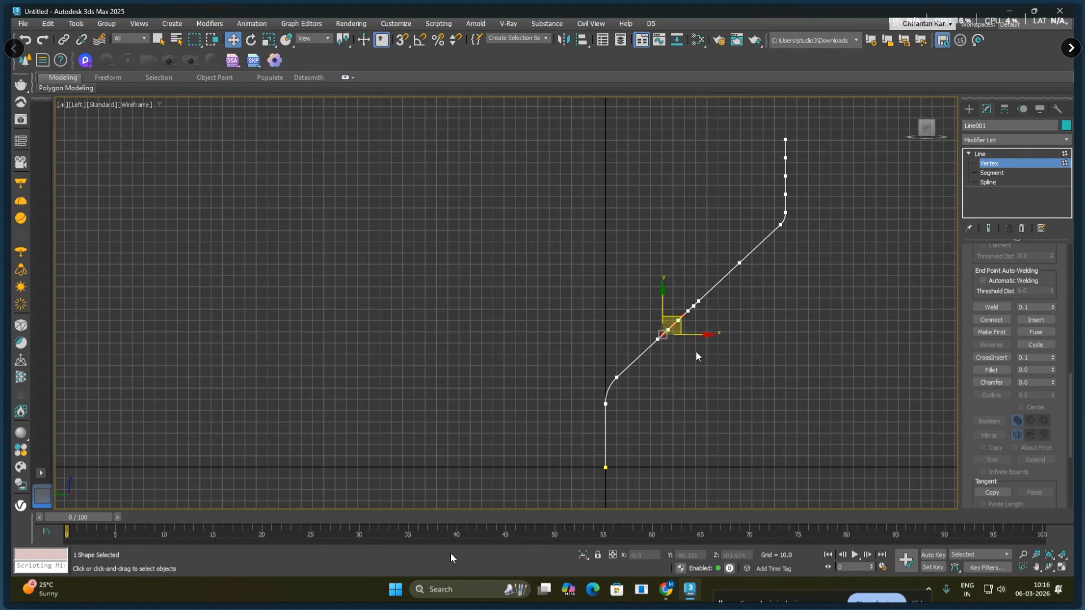
scroll(697, 352, "up", 6)
left_click(705, 258)
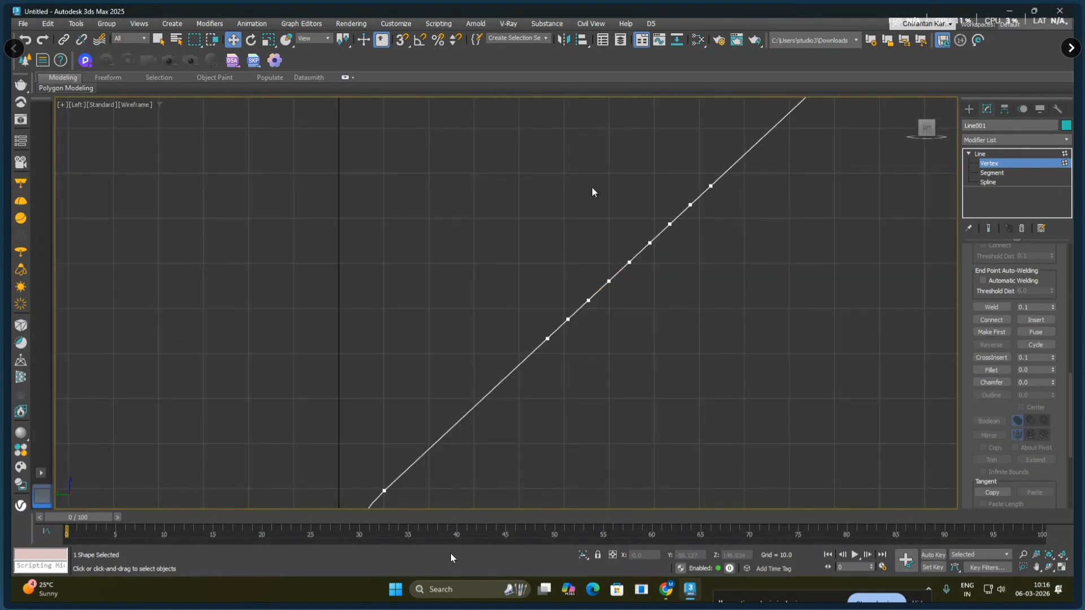
- Select the seven inner vertices of the divided diagonal section, set them to Smooth, and clear the selection
left_click_drag(602, 278, 694, 324)
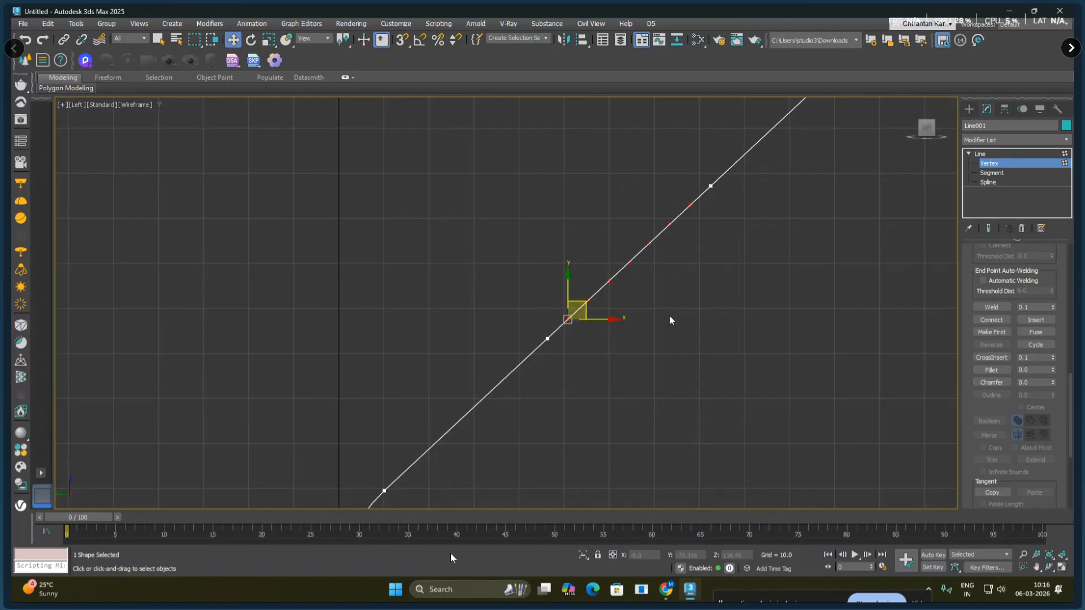
right_click(606, 275)
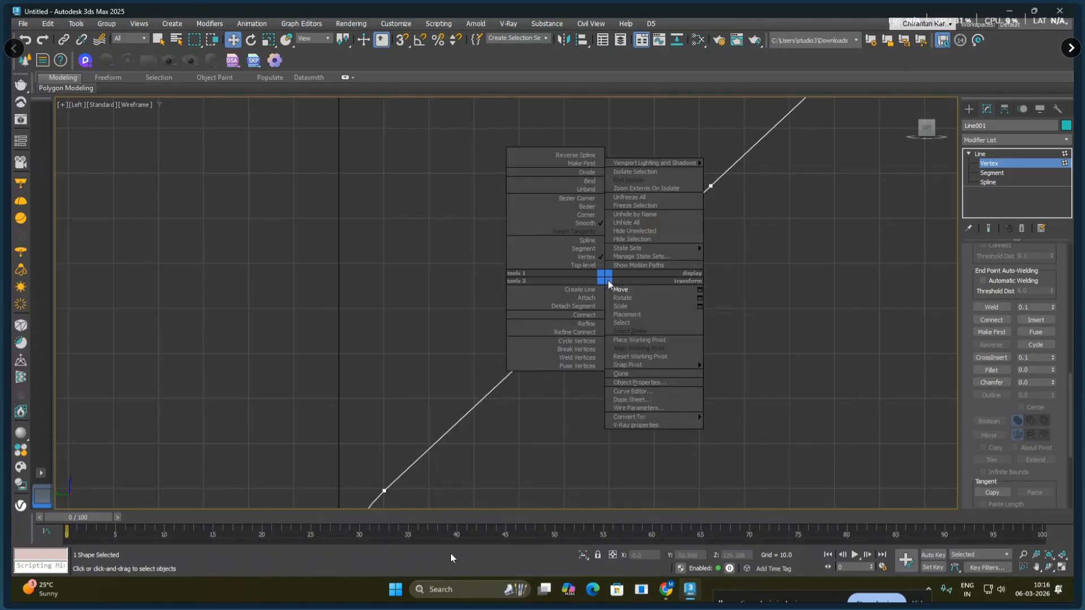
left_click(582, 223)
left_click(584, 340)
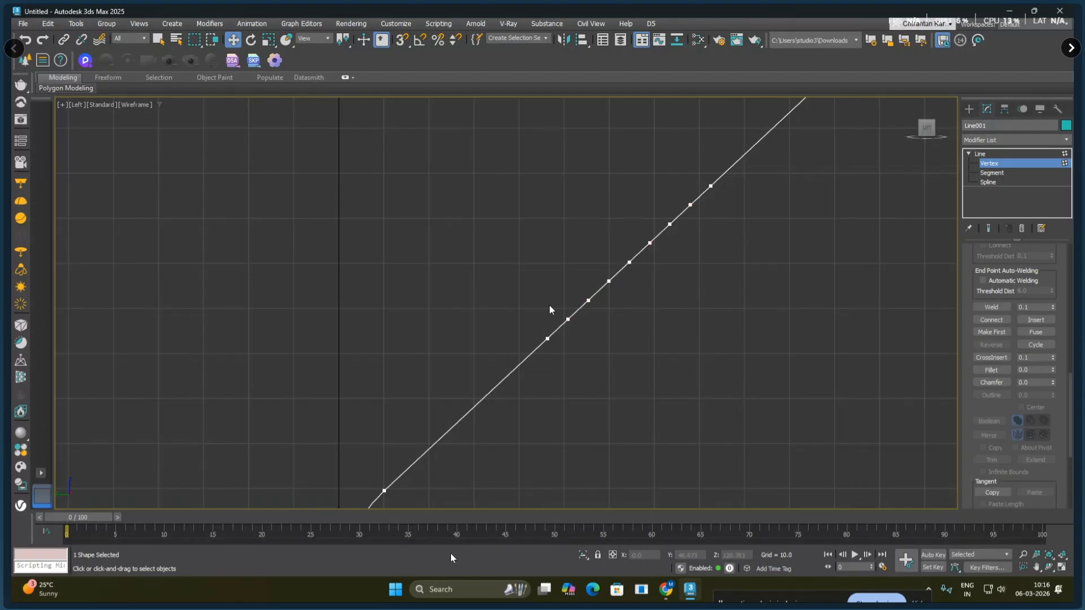
- Try moving every other inner vertex of the divided section off the diagonal to form a smooth ripple, and undo the move
left_click_drag(562, 311, 584, 339)
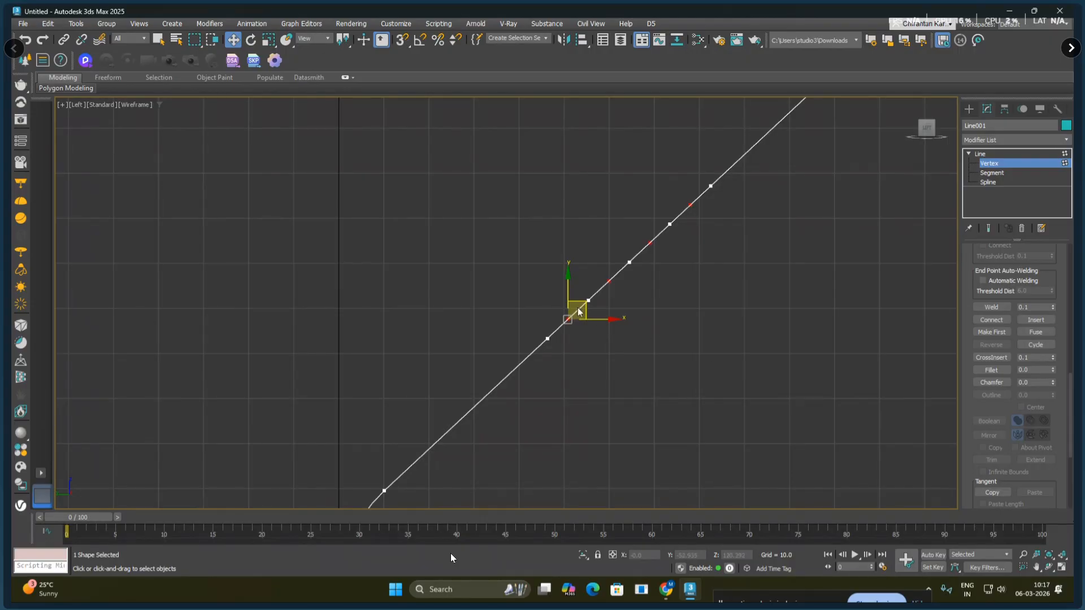
left_click_drag(579, 303, 587, 311)
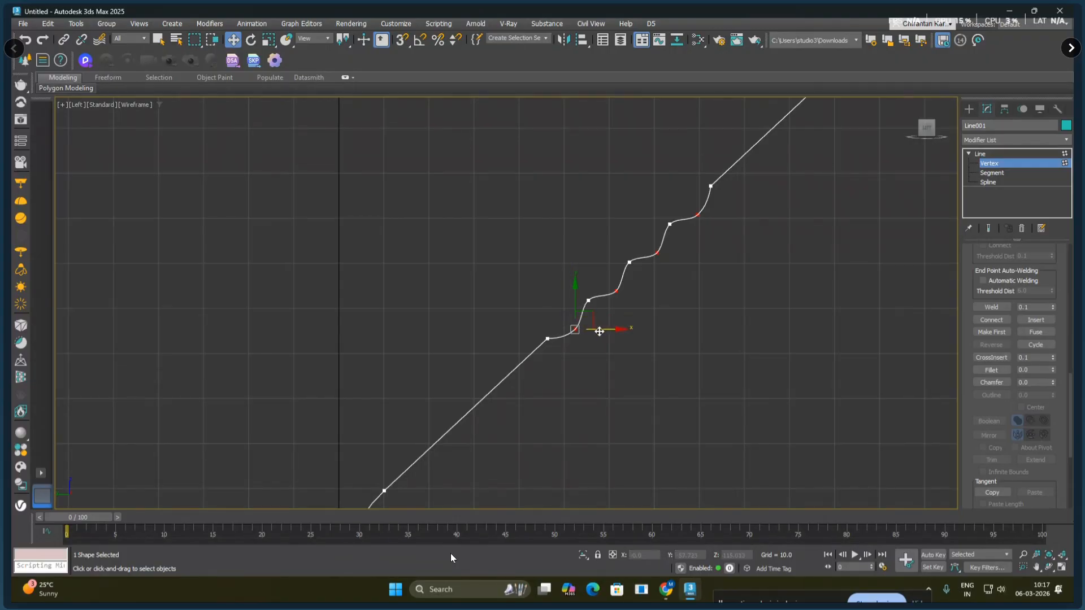
key("ctrl+z")
- Convert the seven inner vertices of the divided diagonal section to Corner and clear the selection
left_click_drag(703, 194, 566, 356)
right_click(563, 317)
left_click(548, 254)
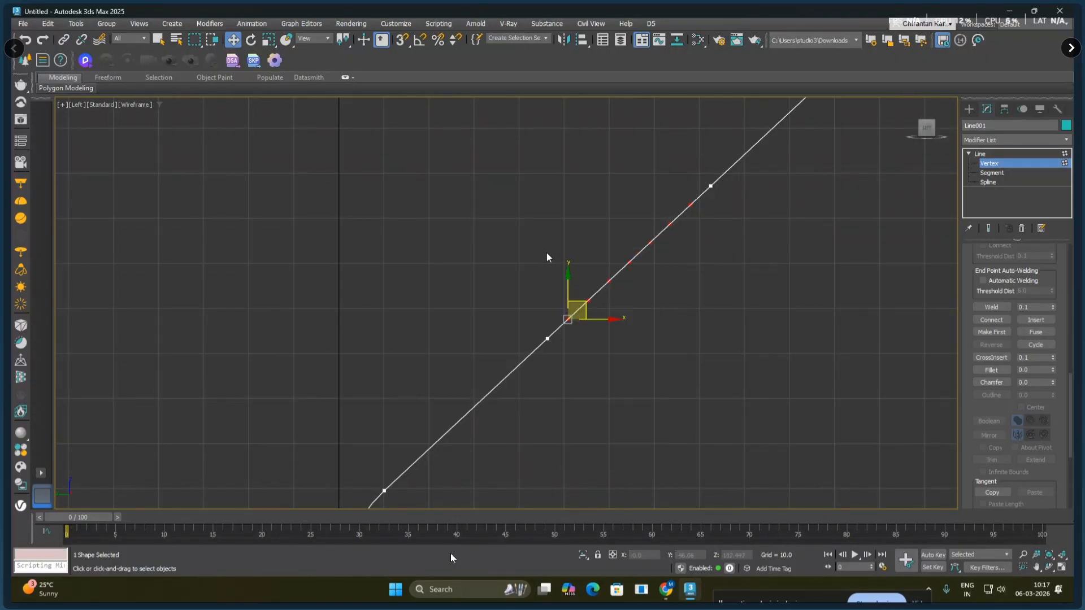
left_click(650, 363)
- Select every other inner vertex of the divided diagonal section, starting with the lowest one
left_click(568, 320)
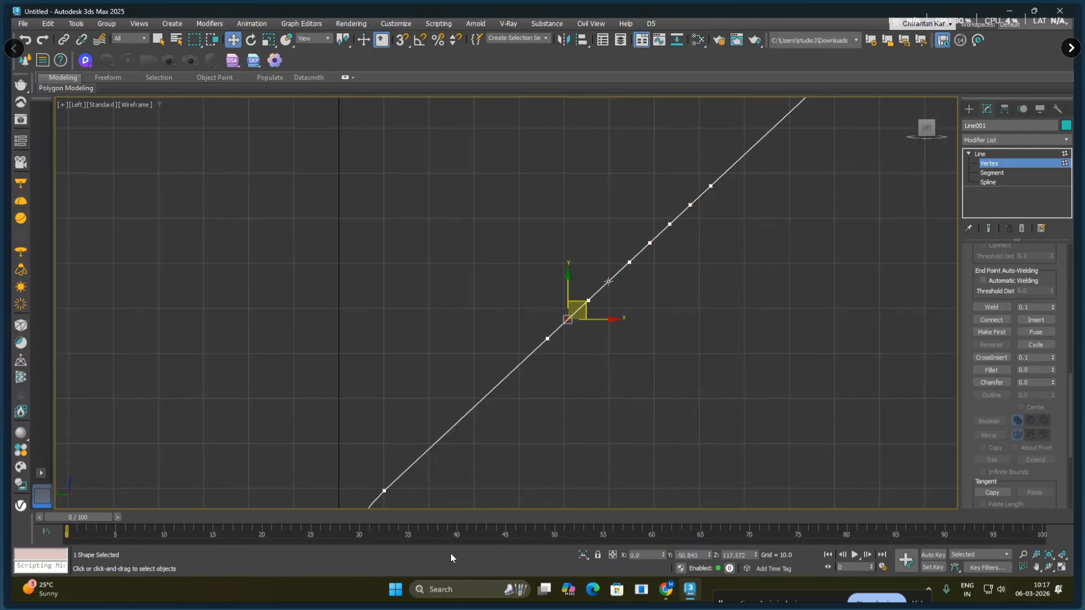
left_click(690, 205, "ctrl")
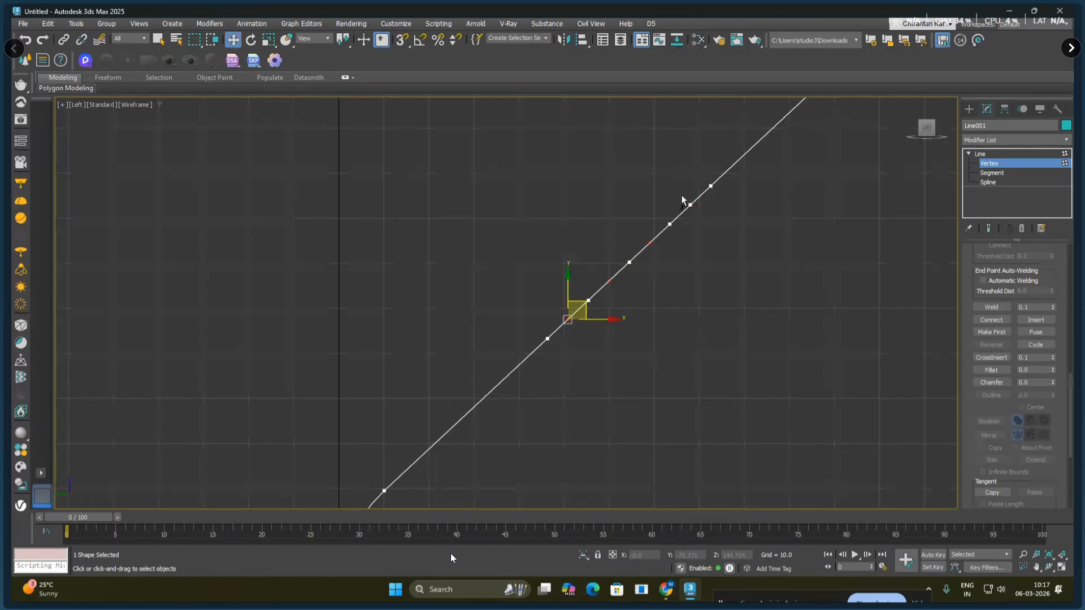
left_click_drag(584, 304, 593, 318)
key("ctrl+z")
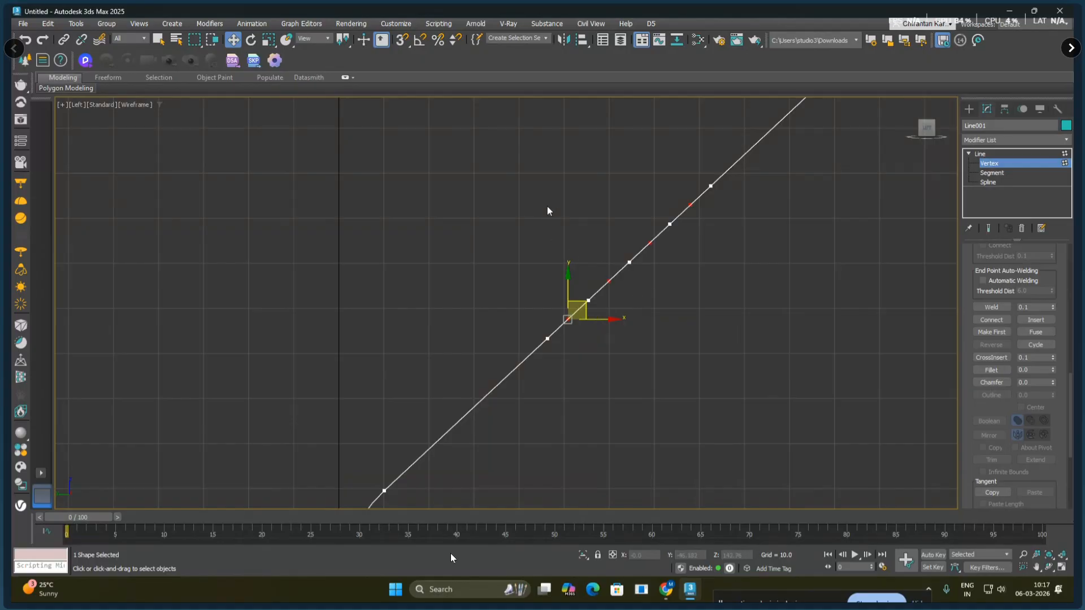
- Select four alternate vertices on the profile's diagonal and offset them diagonally down to the right to form a wavy ripple
left_click_drag(546, 206, 685, 319)
left_click_drag(557, 308, 581, 327)
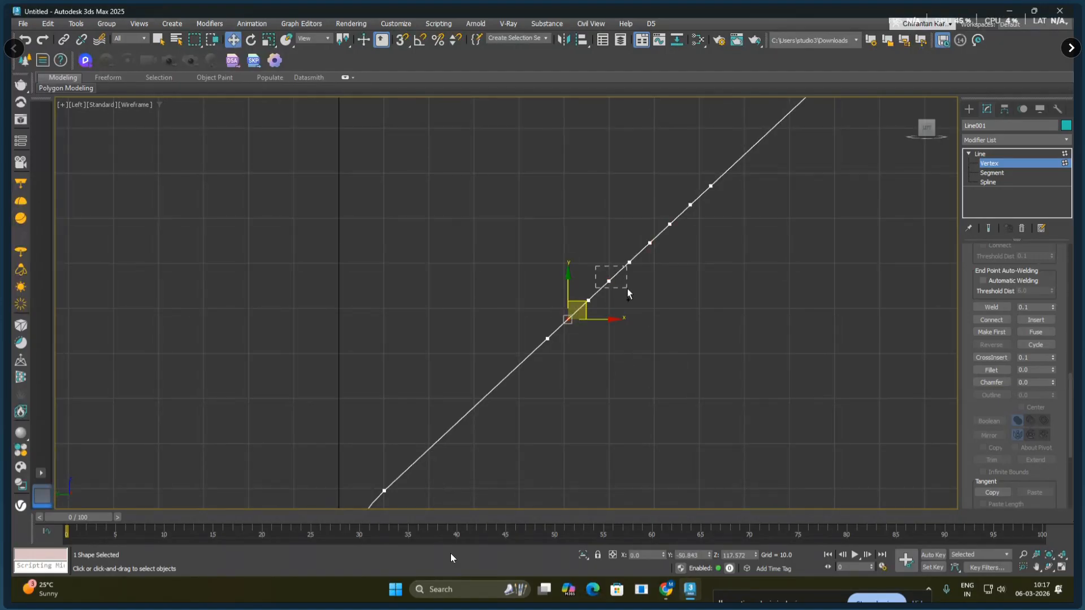
left_click_drag(627, 290, 627, 289, "ctrl")
left_click_drag(645, 231, 660, 251, "ctrl")
left_click_drag(683, 199, 701, 221, "ctrl")
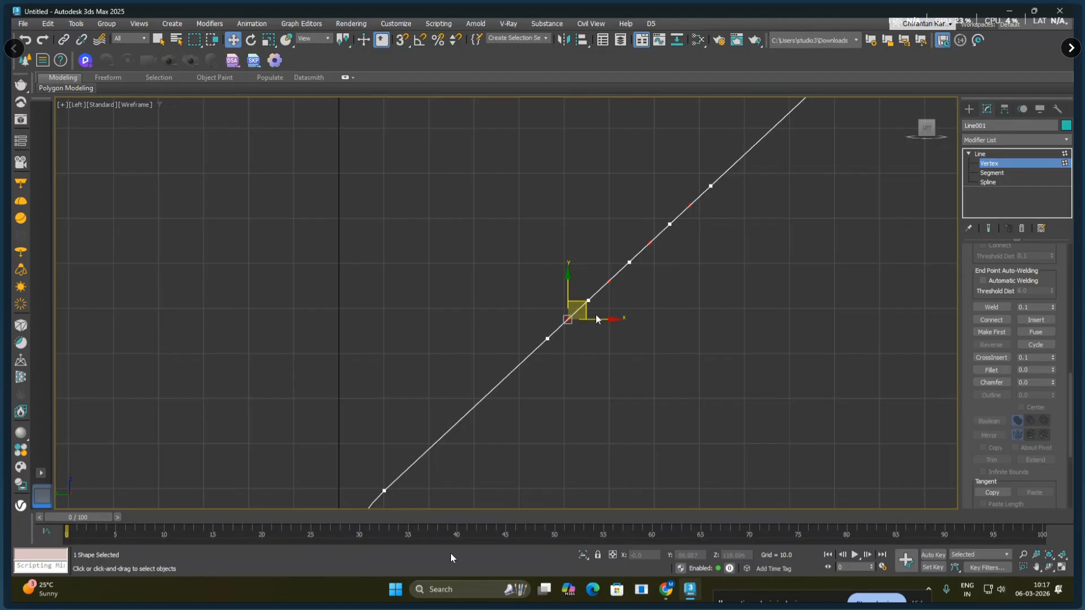
left_click_drag(575, 301, 583, 312)
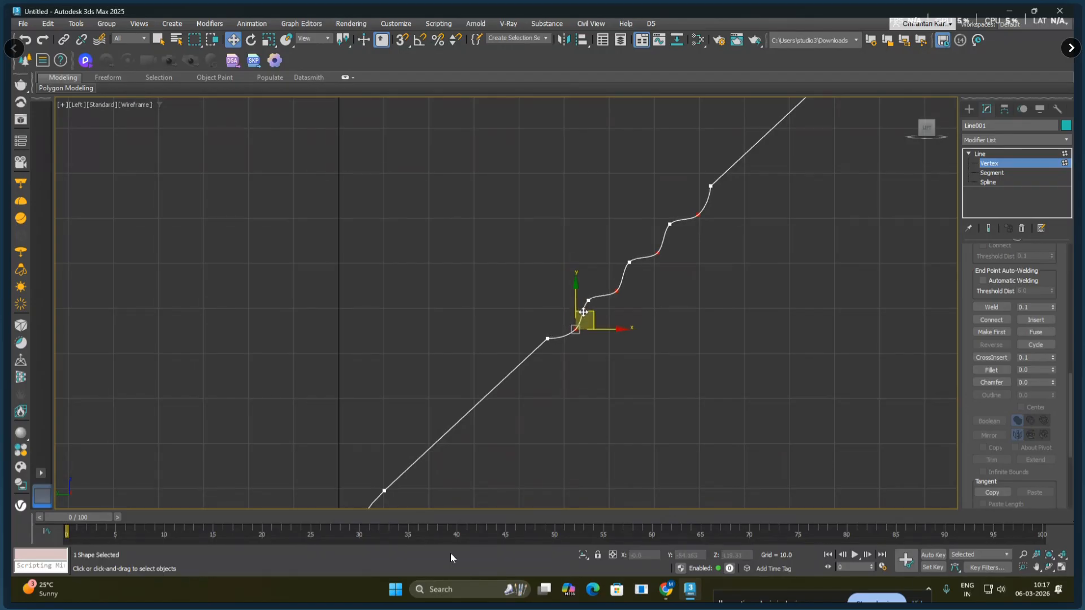
- Fillet the two vertices where the ripple meets the straight parts of the diagonal
left_click_drag(559, 360, 559, 361)
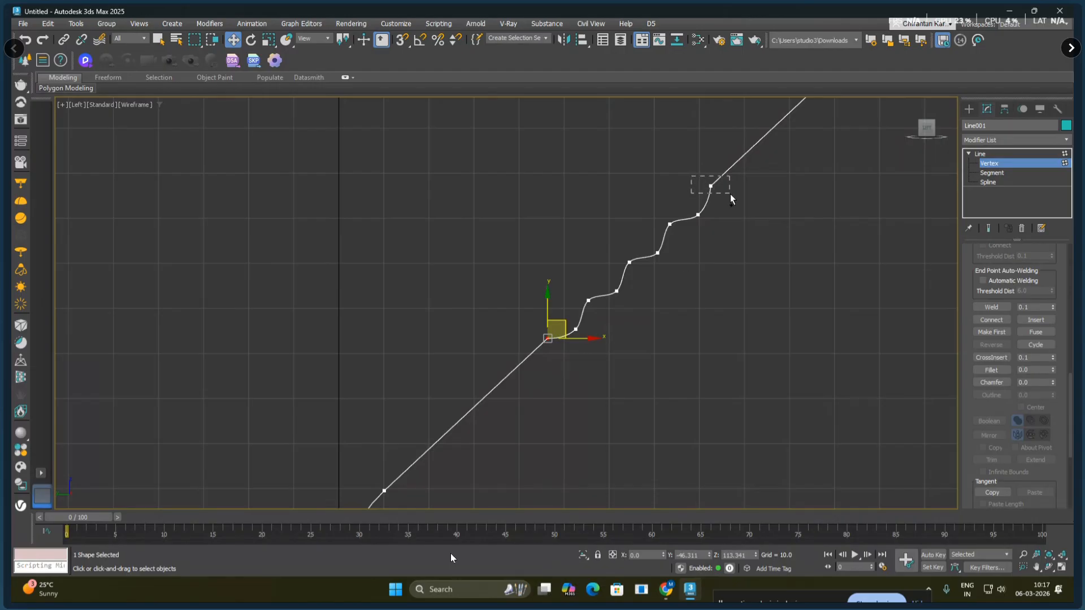
left_click_drag(731, 195, 731, 195)
left_click(980, 370)
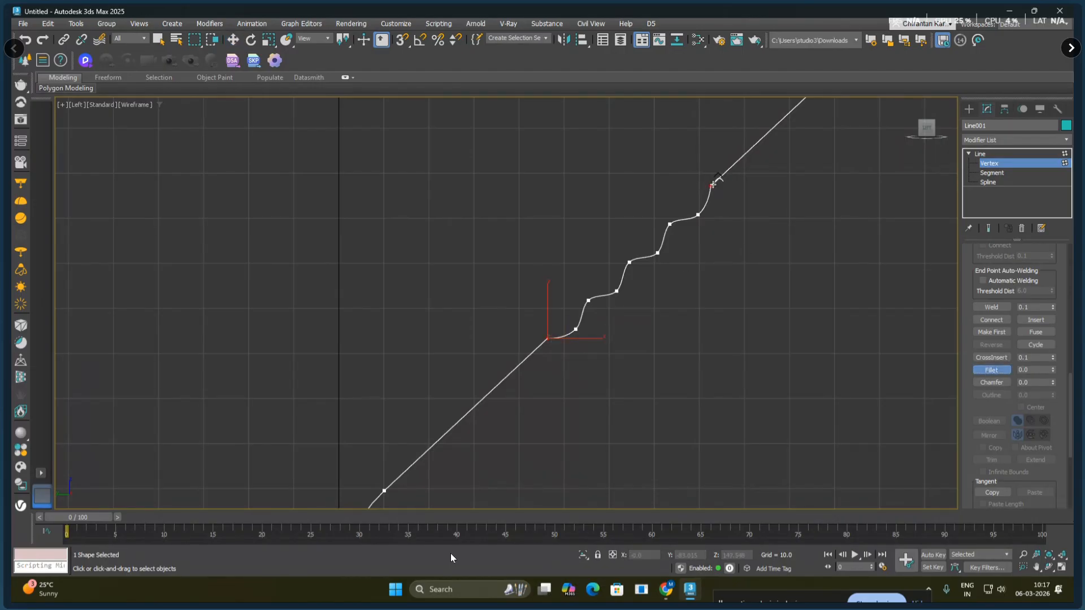
scroll(553, 354, "up", 5)
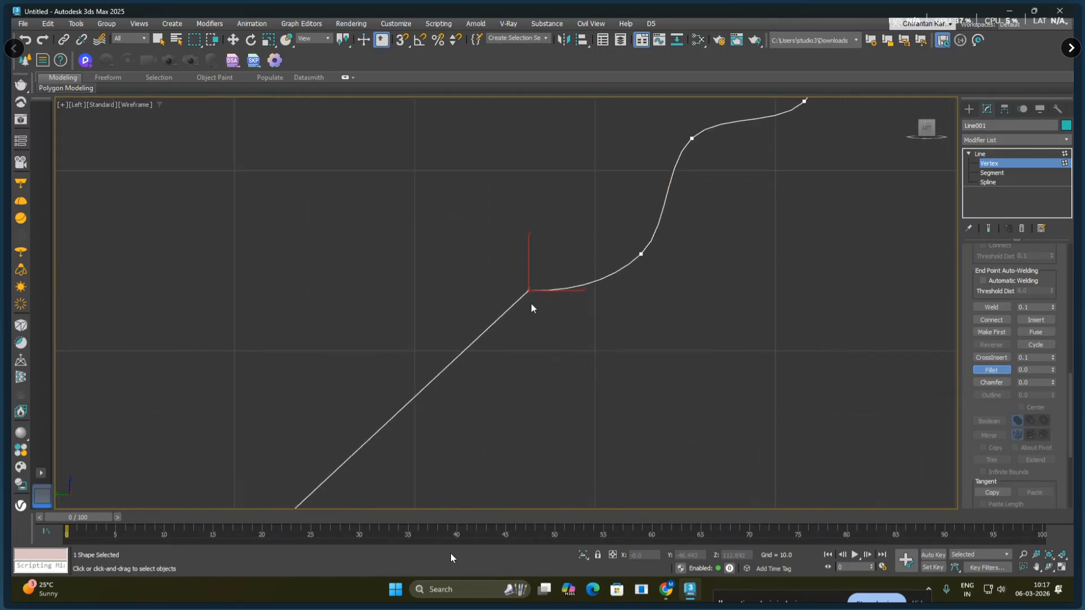
left_click_drag(529, 292, 537, 275)
scroll(666, 321, "down", 5)
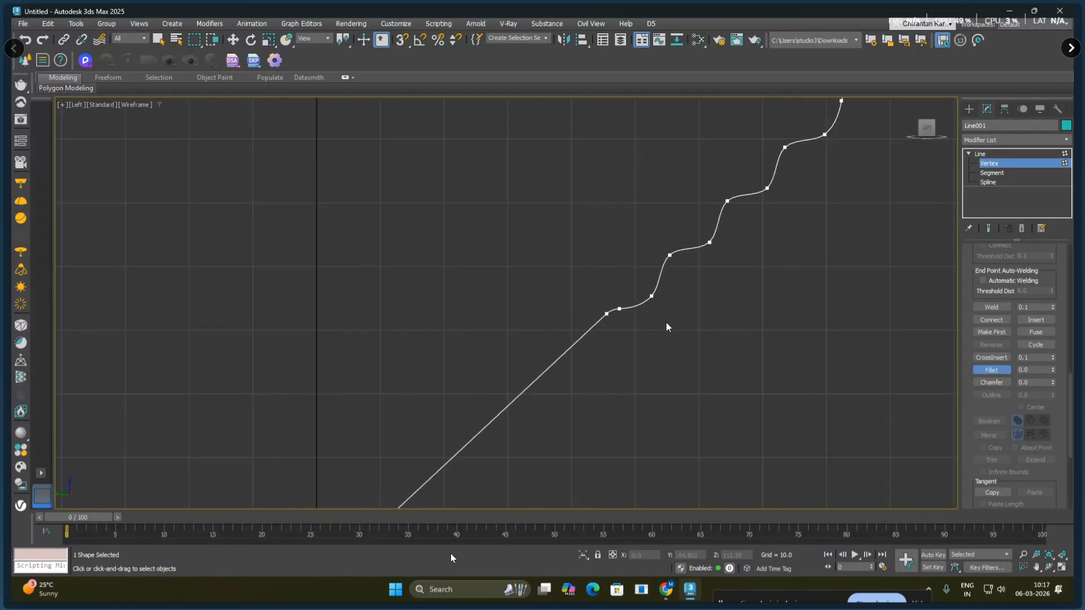
middle_click_drag(756, 339, 621, 355)
middle_click_drag(805, 189, 789, 249)
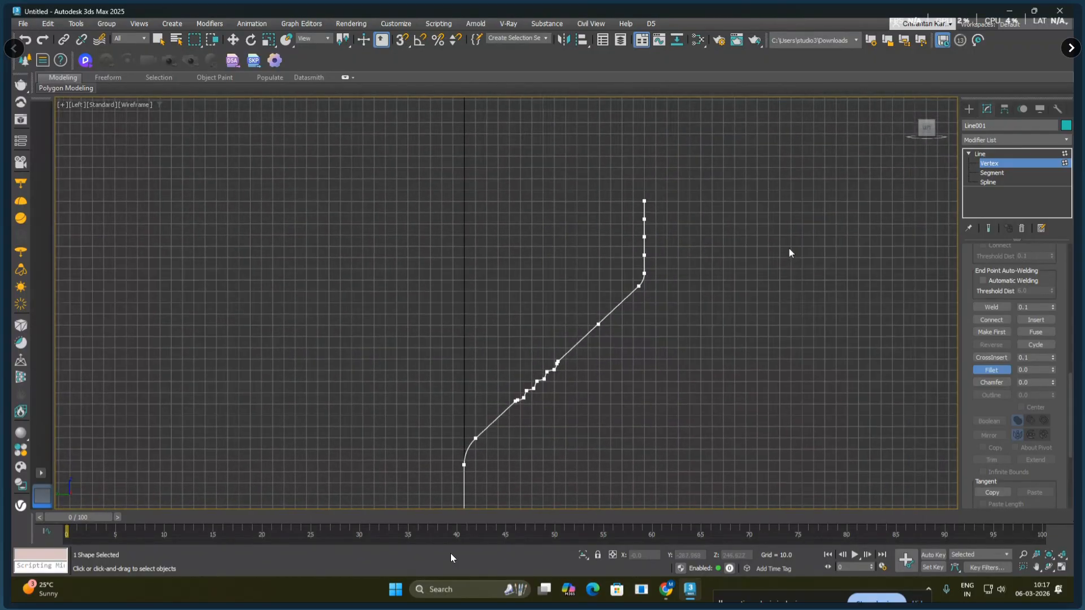
right_click(789, 249)
- Move the middle vertex of the profile's upper vertical section outward along X by about 16.6 to form a pointed bulge
left_click(645, 237)
scroll(649, 231, "up", 5)
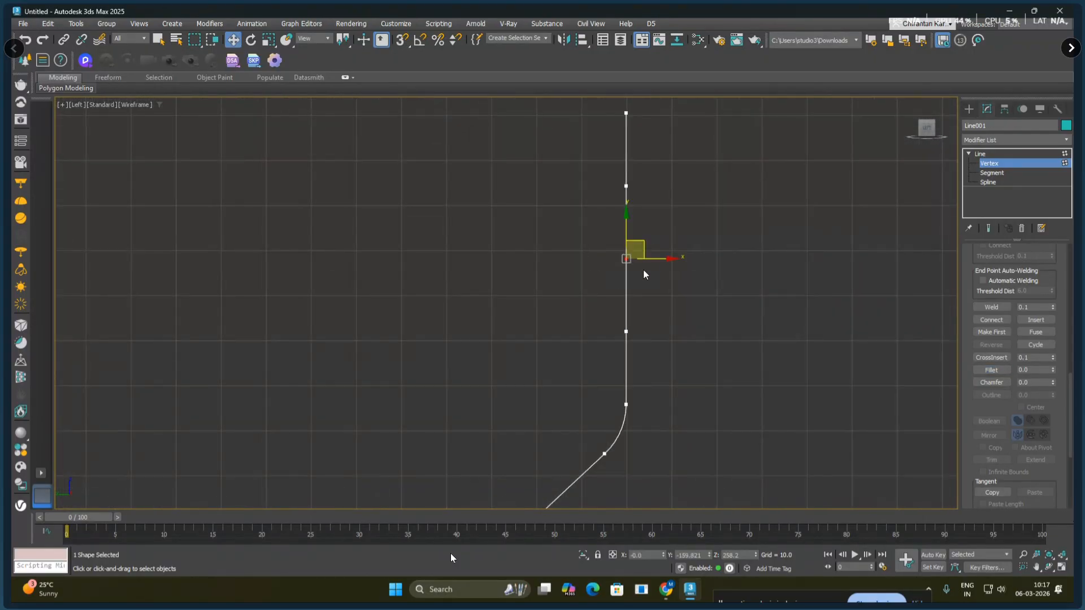
left_click_drag(653, 258, 727, 253)
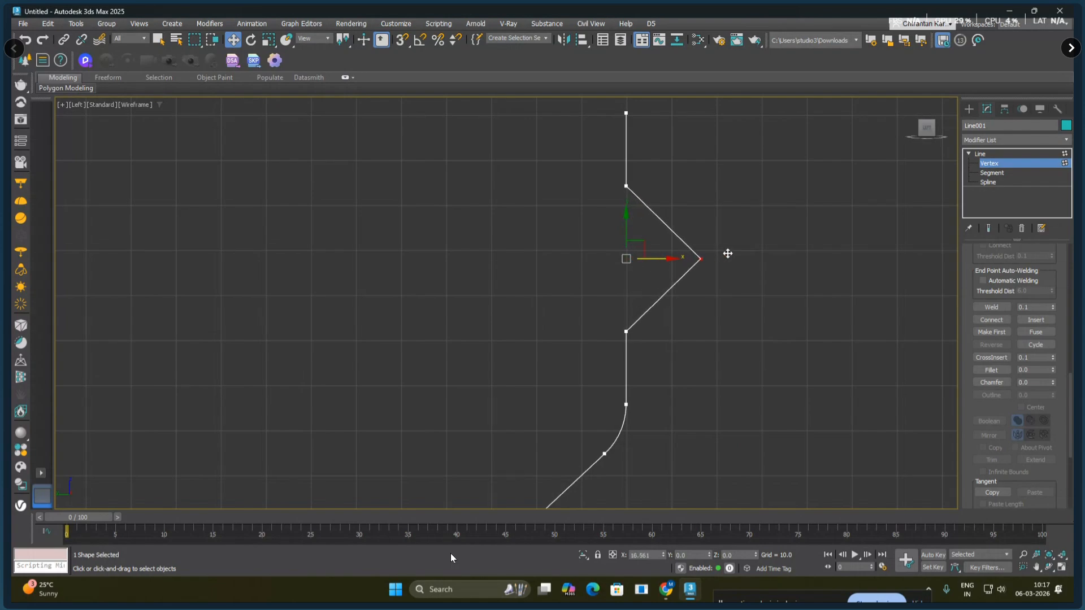
- Change the bulge's tip vertex to Smooth and then Bezier, and lengthen its vertical tangent handles to make the bulge rounder
right_click(695, 256)
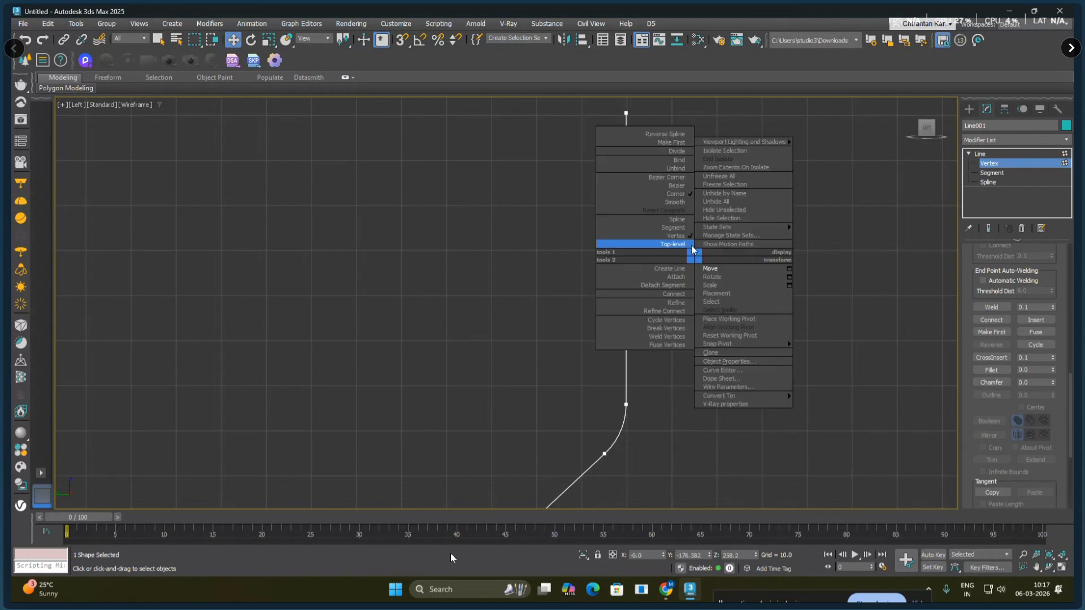
left_click(680, 202)
right_click(700, 254)
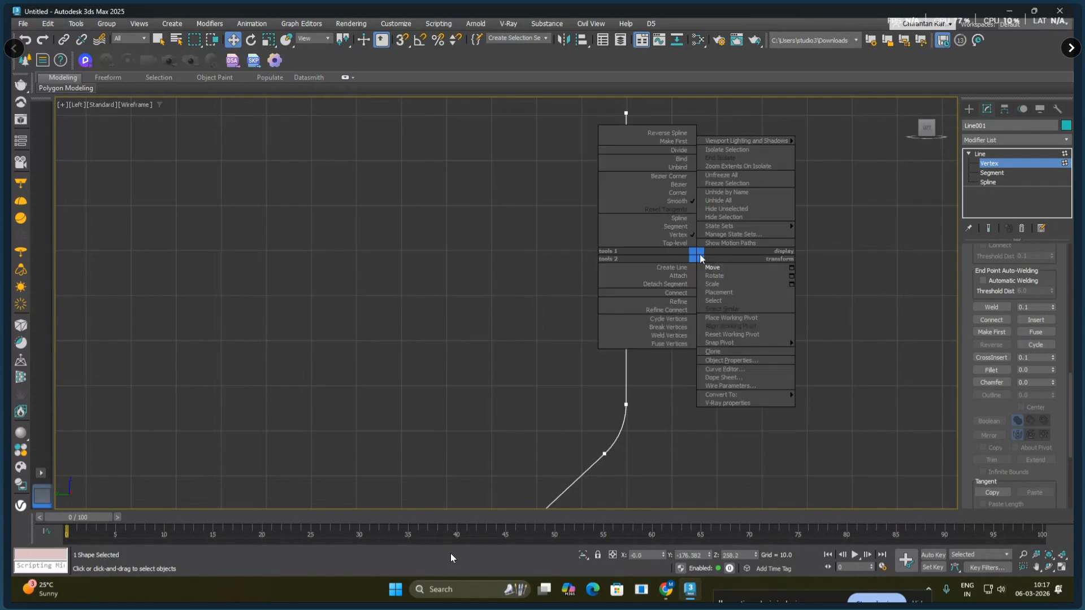
left_click(678, 201)
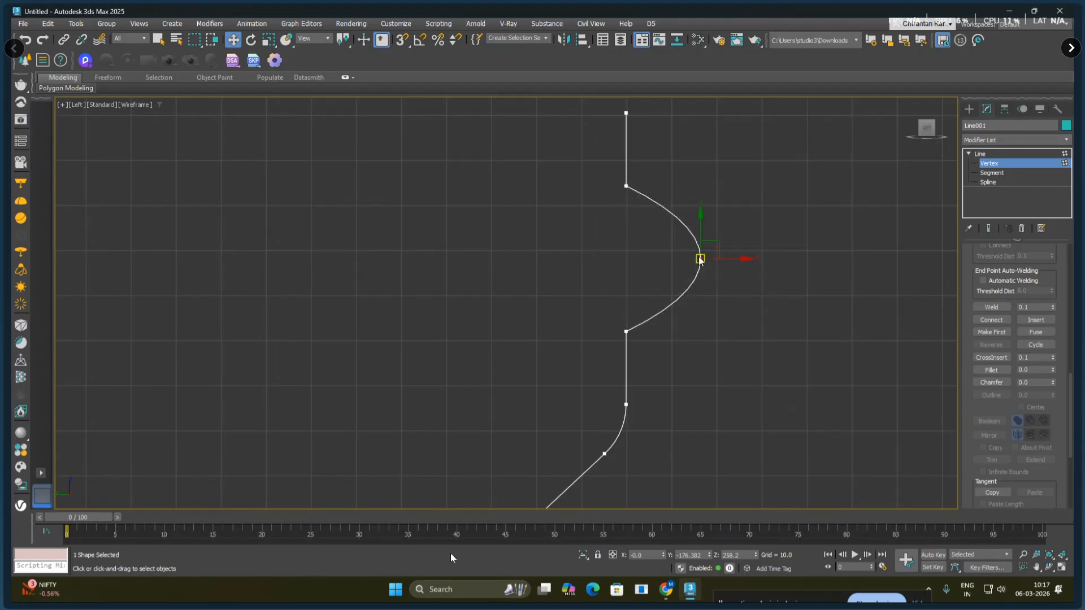
right_click(695, 254)
left_click(678, 182)
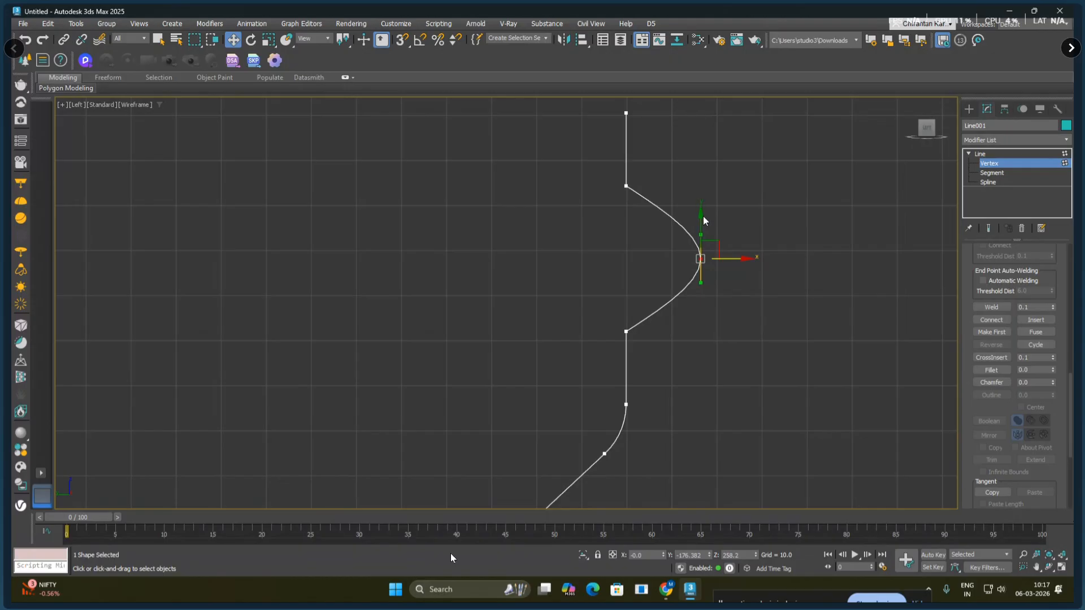
left_click_drag(701, 282, 701, 313)
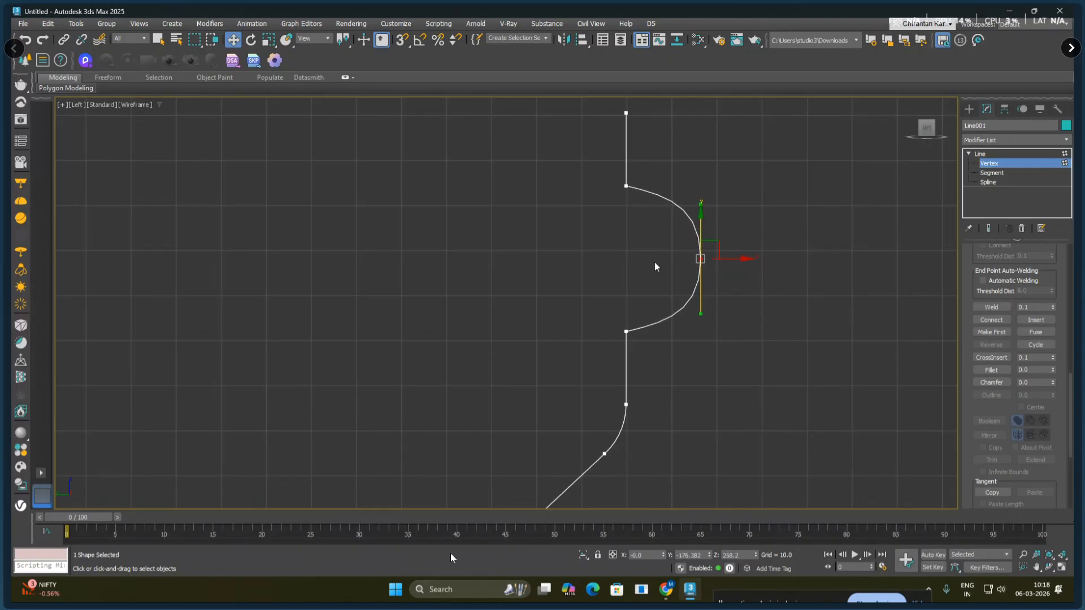
- Fillet the two vertices where the bulge meets the vertical section, and shift the bulge's tip outward by about 0.7
left_click_drag(594, 169, 658, 343)
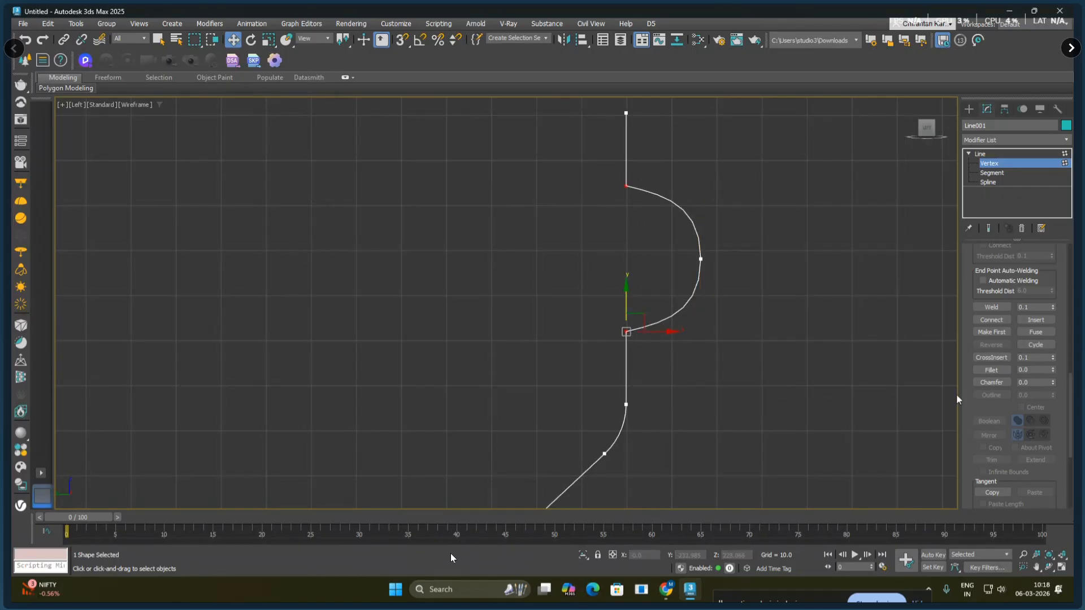
left_click(976, 370)
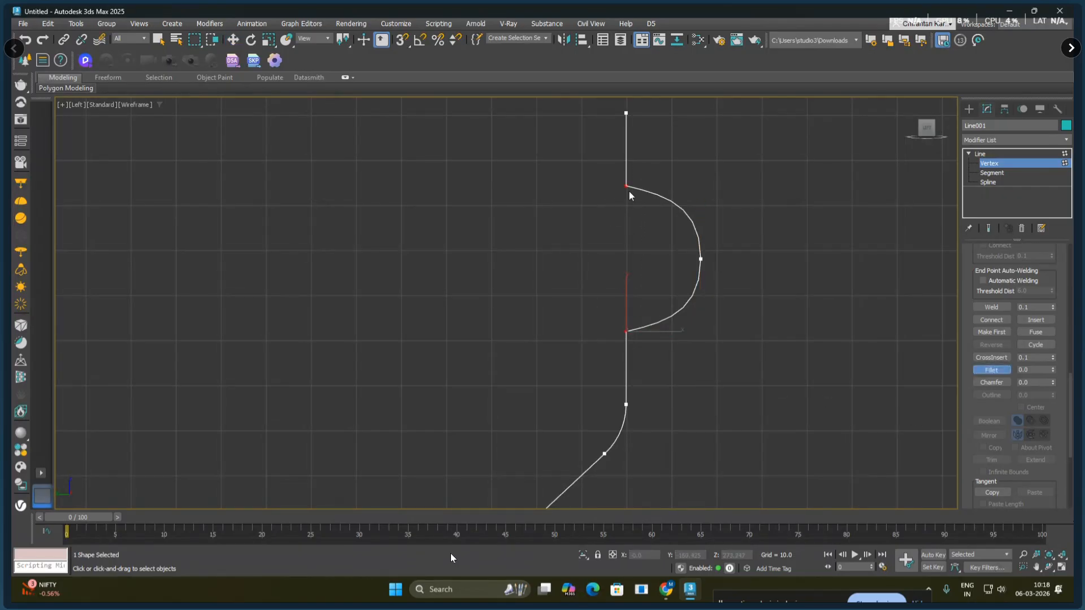
left_click_drag(629, 189, 624, 162)
right_click(757, 243)
left_click_drag(756, 243, 734, 260)
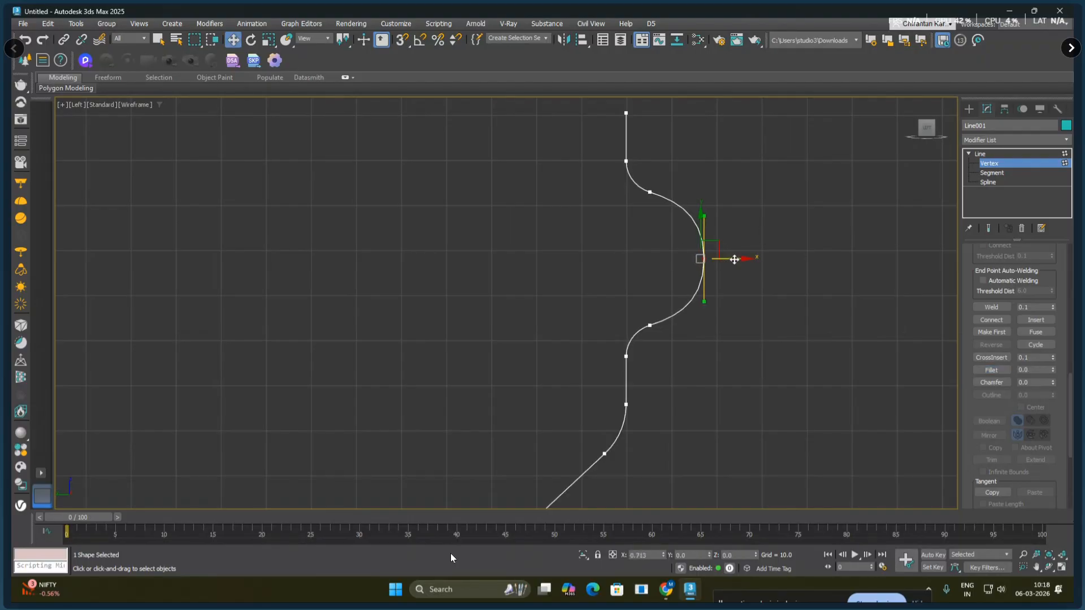
left_click(814, 247)
- Select the whole profile at Spline level and give it thickness with an Outline of about 0.8
left_click(990, 163)
left_click(986, 182)
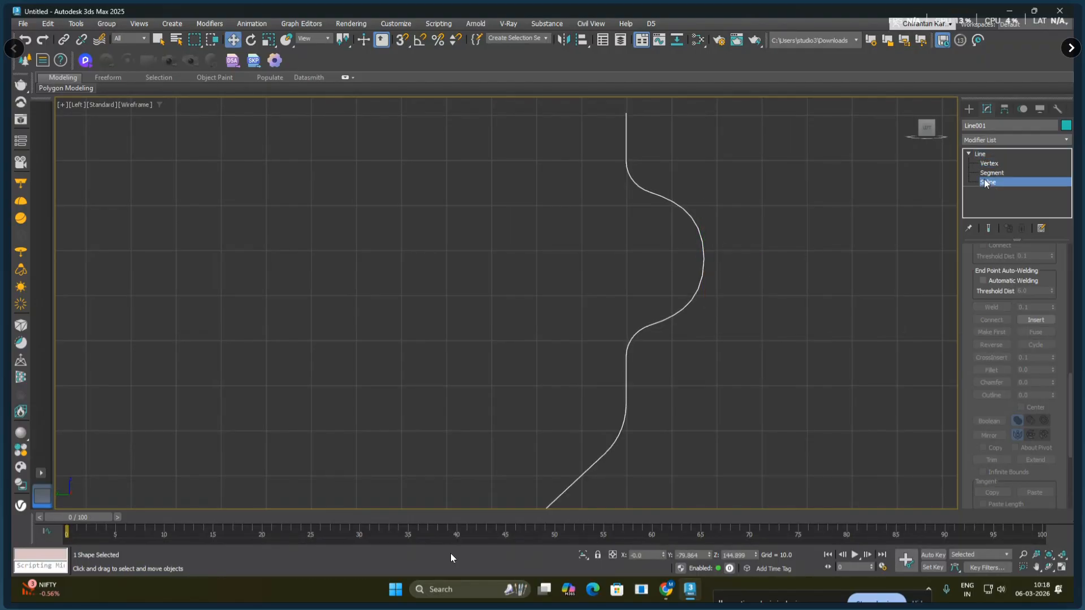
key("ctrl+a")
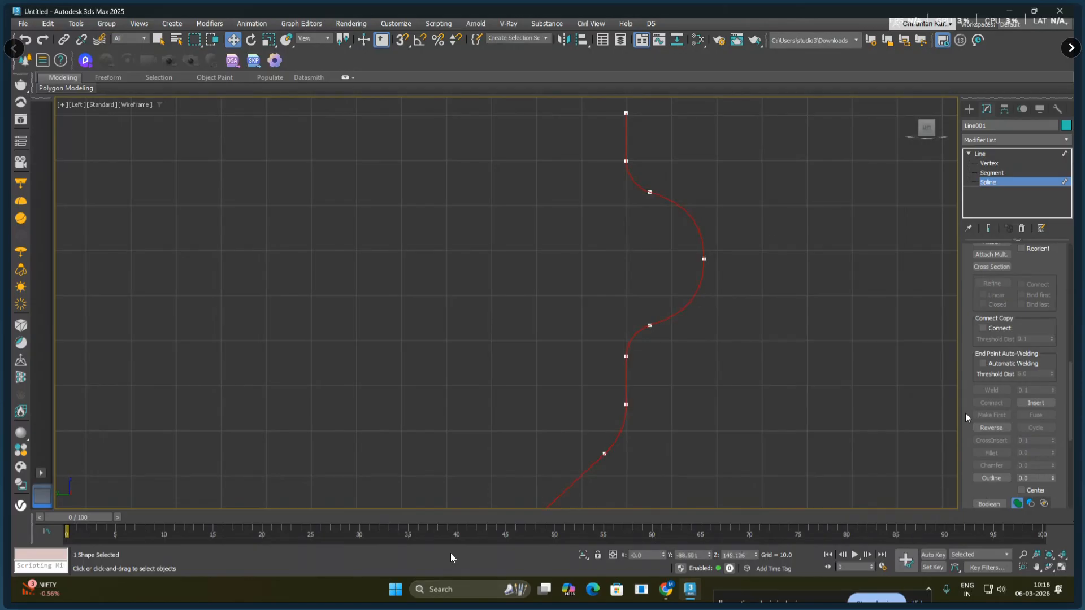
scroll(676, 230, "up", 4)
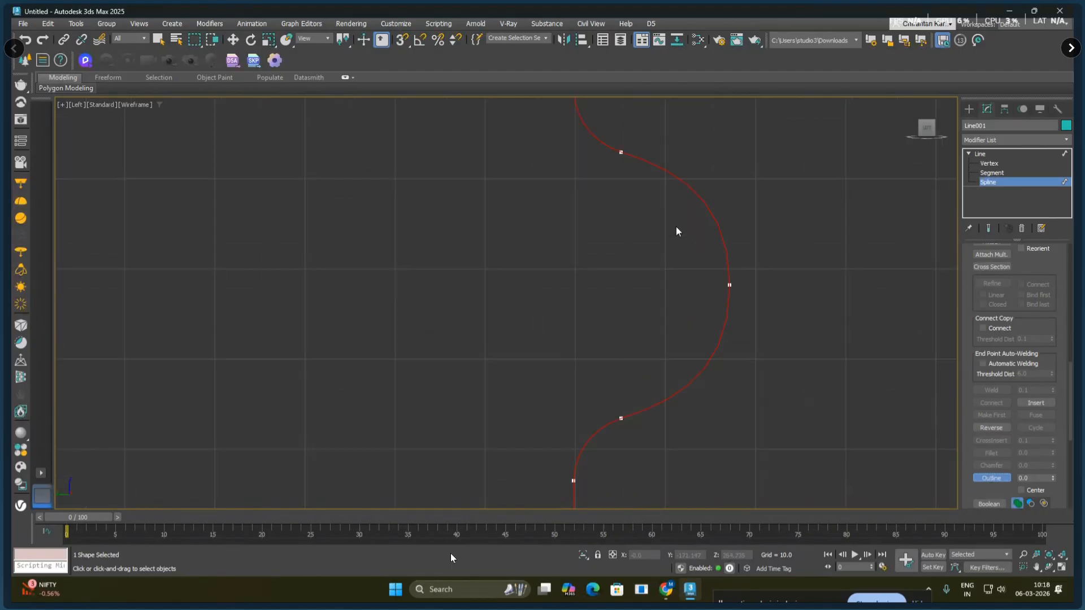
left_click_drag(695, 187, 700, 182)
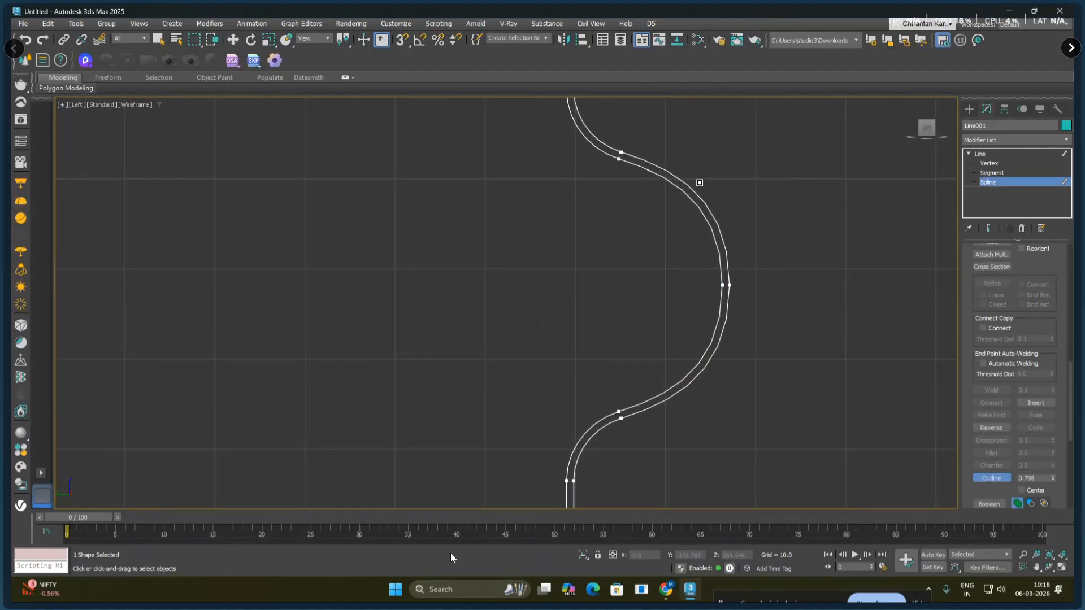
scroll(785, 259, "down", 10)
middle_click_drag(802, 317, 763, 156)
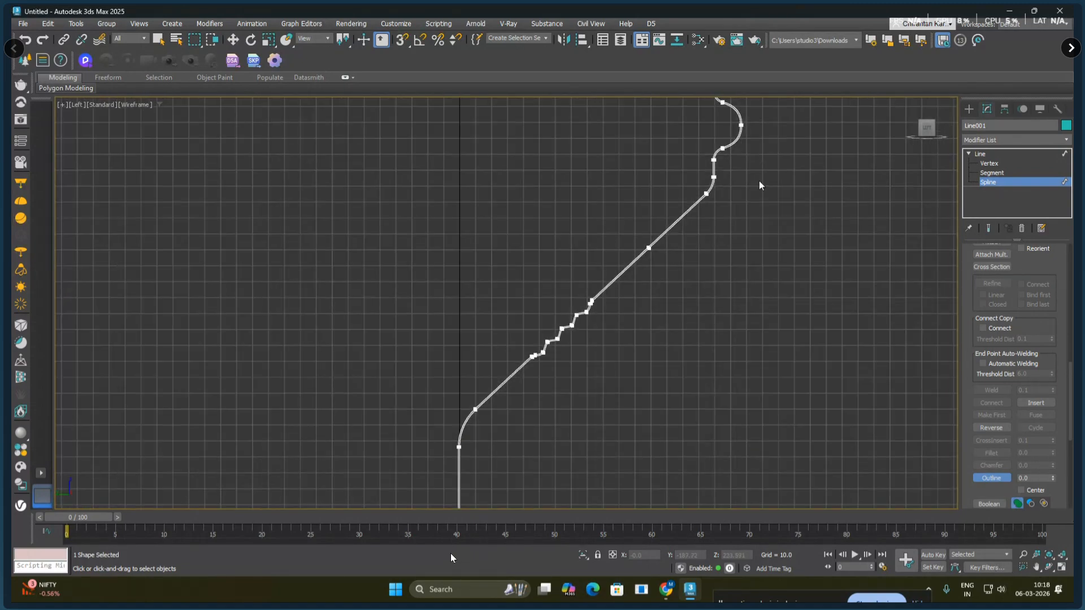
scroll(800, 263, "down", 2)
middle_click_drag(800, 264, 754, 267)
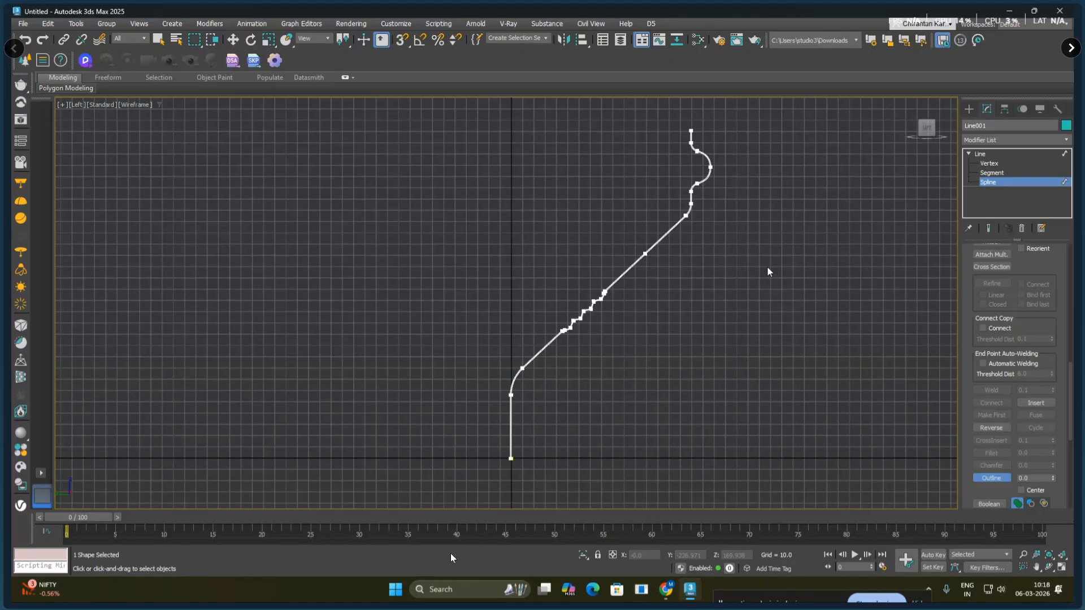
key("w")
- Apply a Lathe modifier to the outlined profile and set its direction to X
left_click(986, 154)
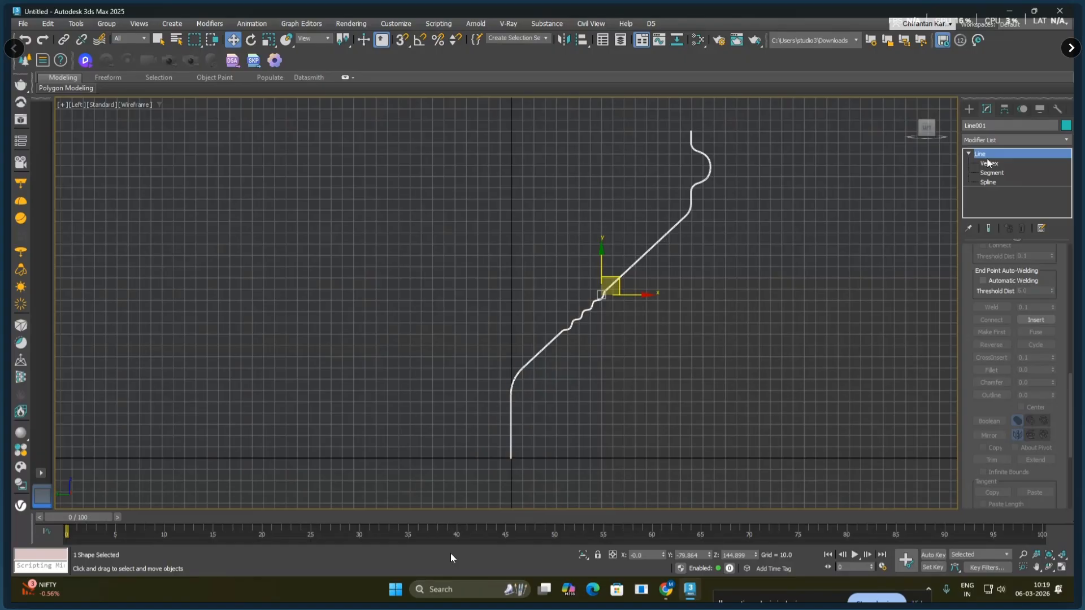
left_click(995, 140)
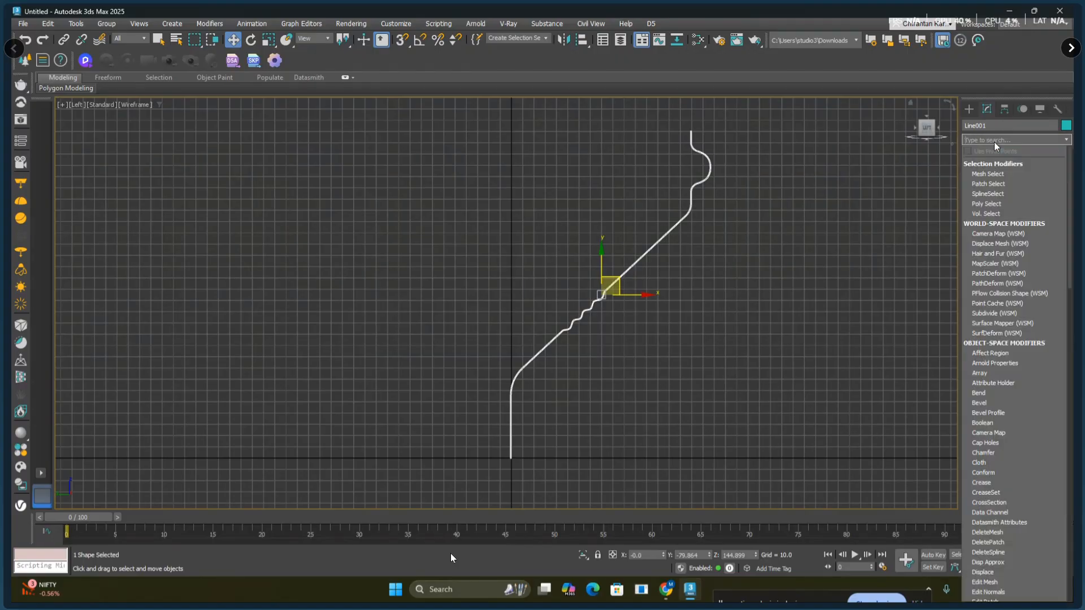
scroll(1029, 189, "down", 10)
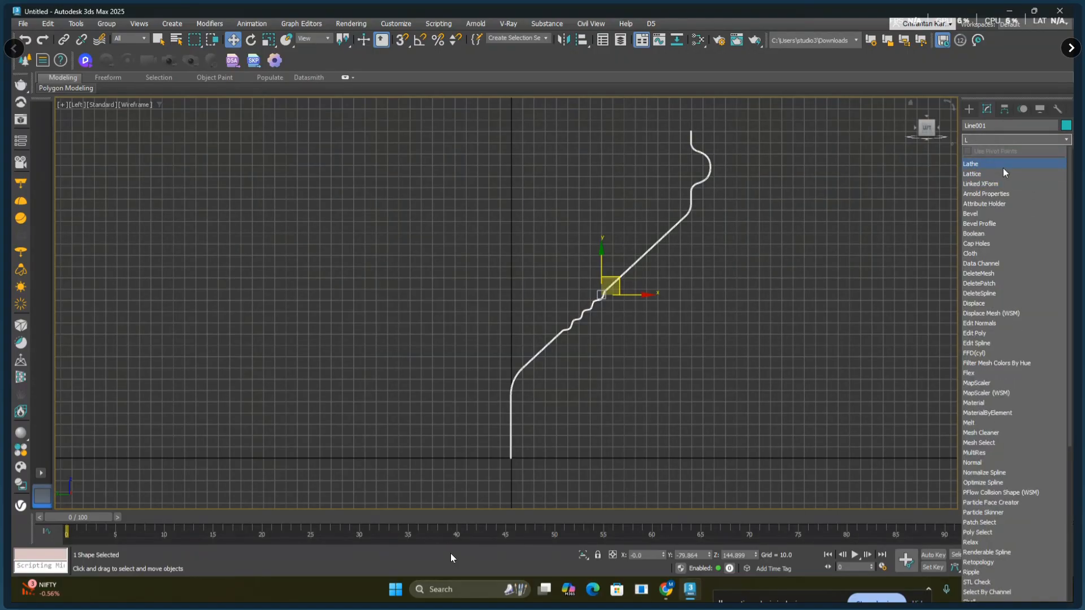
left_click(1003, 168)
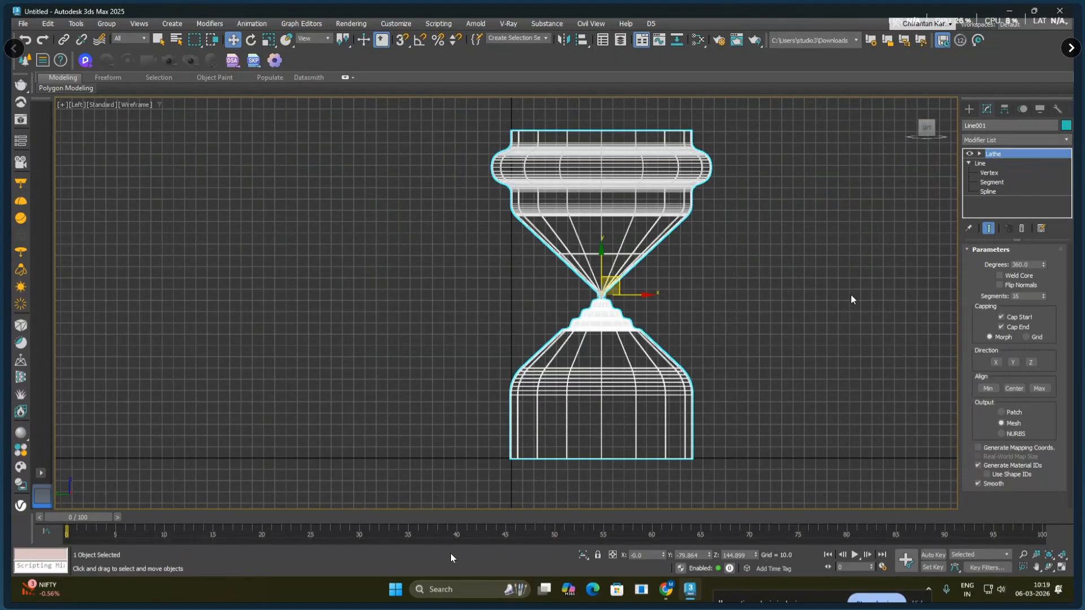
left_click(996, 363)
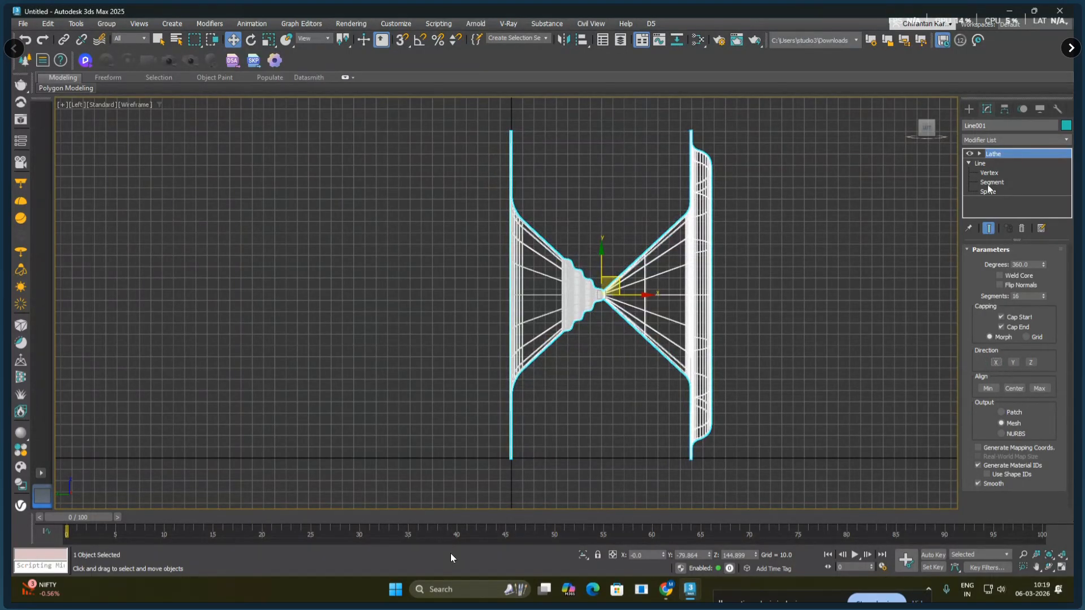
- Move the Lathe axis down to about Z -1.1 near the grid's horizontal axis, and inspect the revolved form in perspective
left_click(979, 153)
left_click(996, 163)
middle_click_drag(660, 350, 565, 248)
scroll(594, 265, "down", 2)
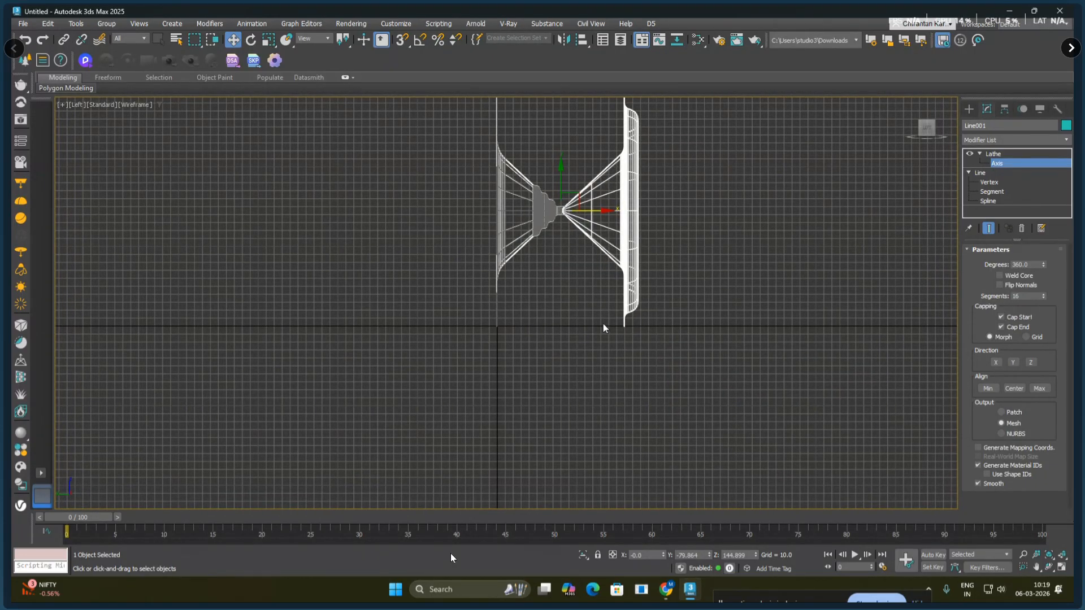
left_click_drag(560, 175, 558, 291)
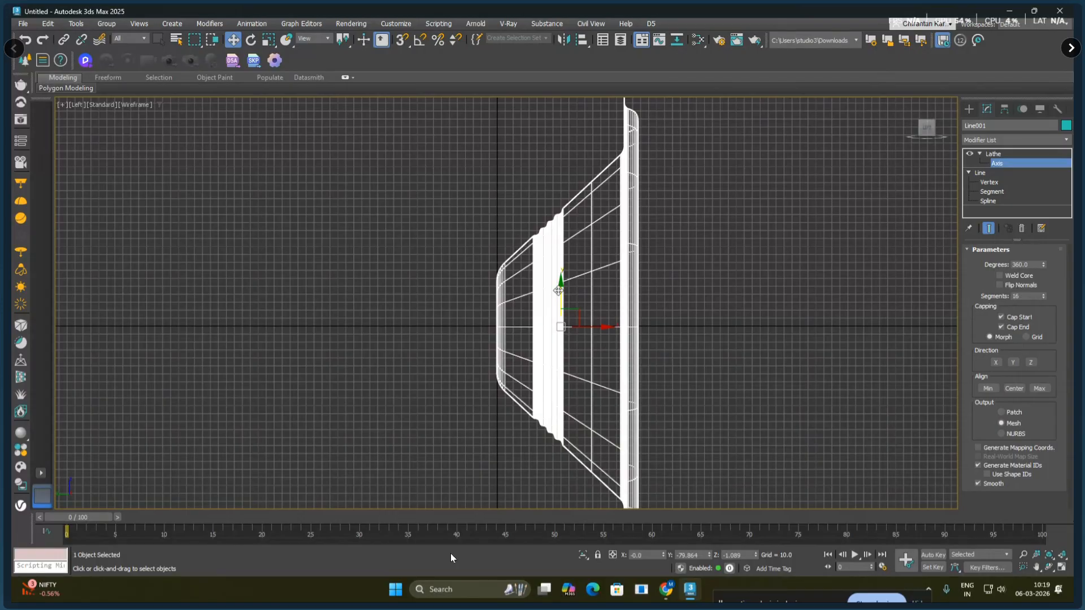
key("p")
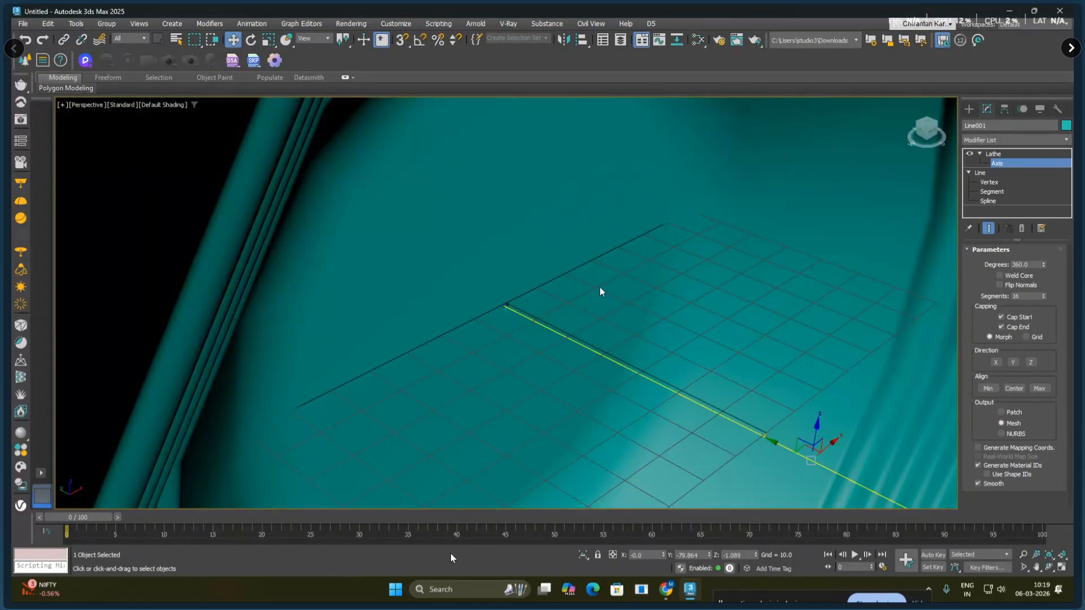
mouse_move(600, 290)
middle_mouse_down("alt")
mouse_move(678, 304)
mouse_move(687, 244)
mouse_move(748, 256)
middle_mouse_up("alt")
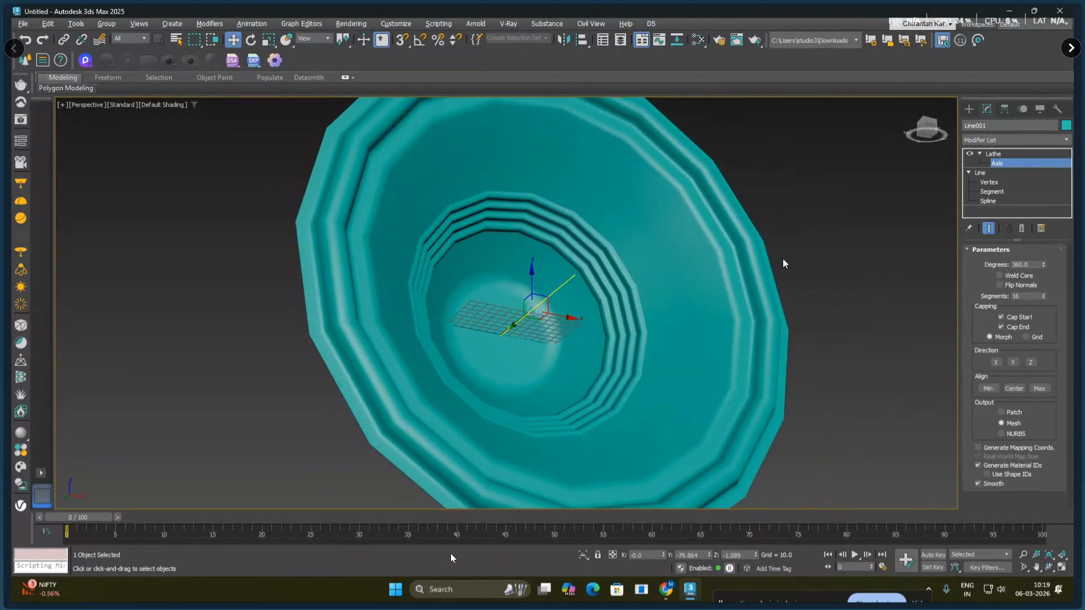
- Smooth the revolved dish by raising its Lathe segments to 52
left_click_drag(1044, 297, 1045, 266)
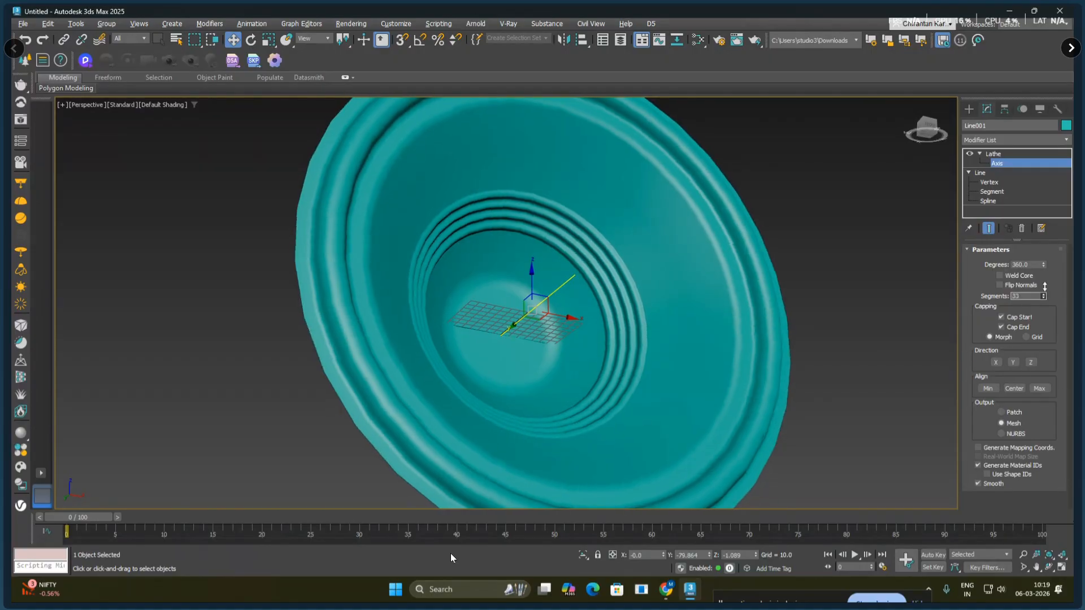
mouse_move(771, 287)
middle_mouse_down("alt")
mouse_move(718, 317)
mouse_move(824, 331)
mouse_move(863, 321)
mouse_move(850, 269)
mouse_move(766, 255)
mouse_move(697, 270)
mouse_move(708, 276)
mouse_move(632, 274)
mouse_move(677, 246)
middle_mouse_up("alt")
- Draw an arc in the Left view in front of the dish's wide open side, bulging away from the dish
key("l")
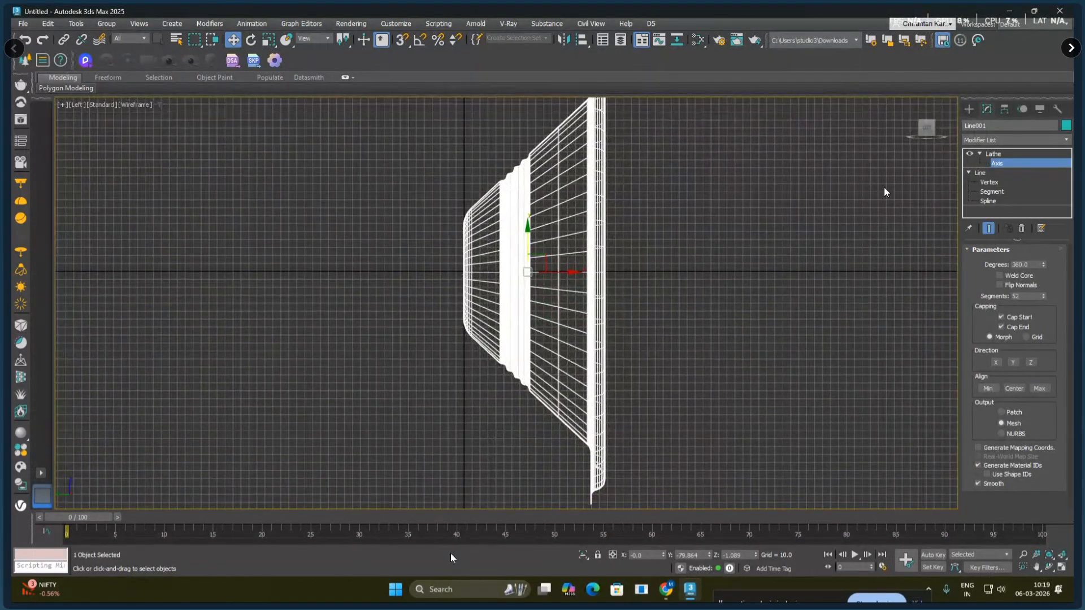
left_click(968, 109)
left_click(991, 221)
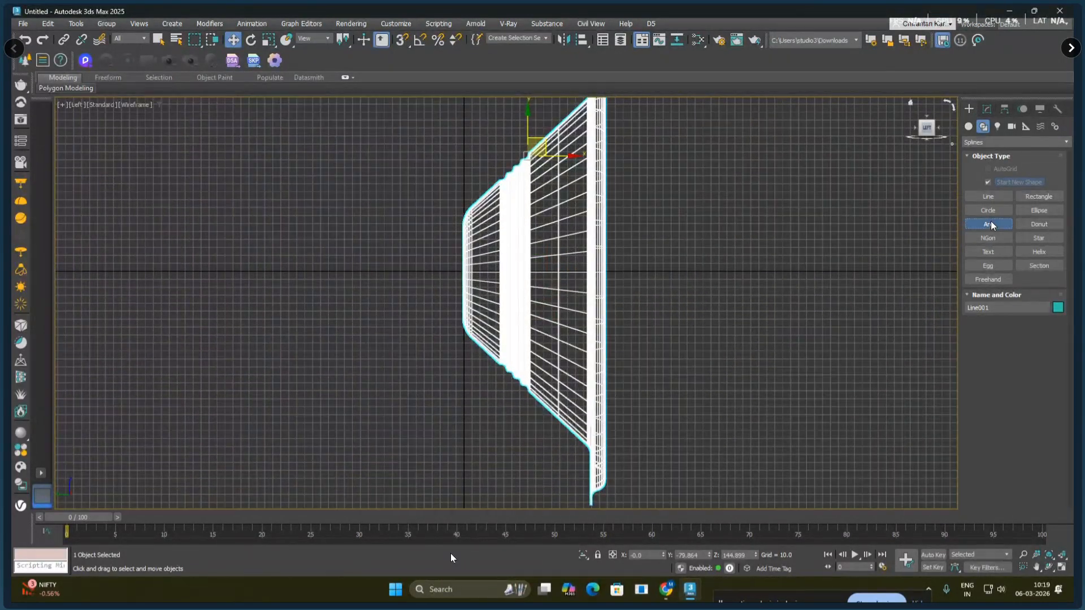
middle_click_drag(654, 337, 622, 295)
left_click_drag(649, 185, 649, 300)
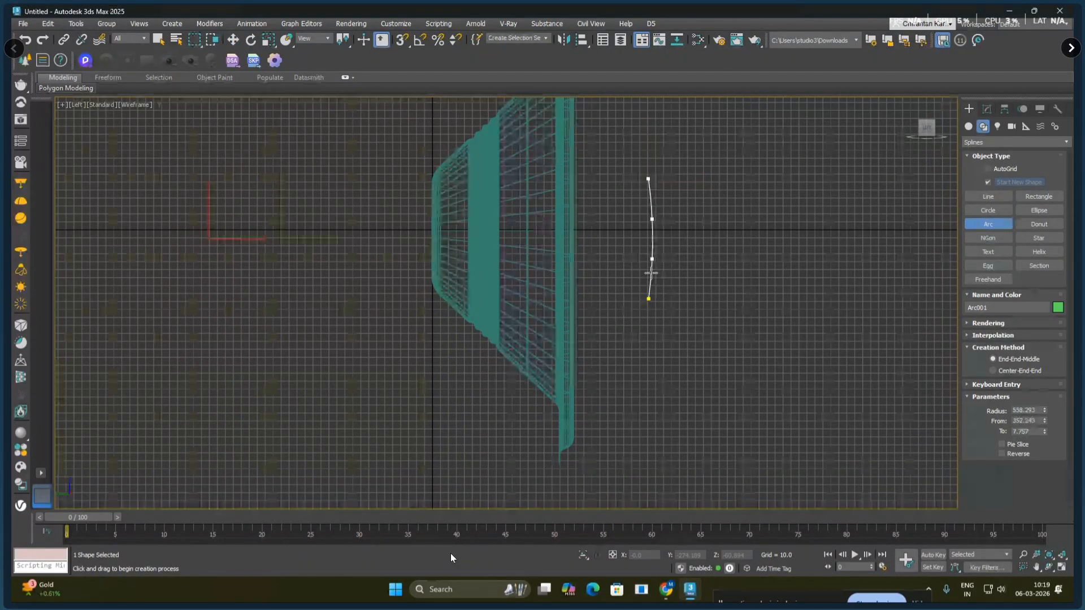
left_click(684, 240)
right_click(693, 243)
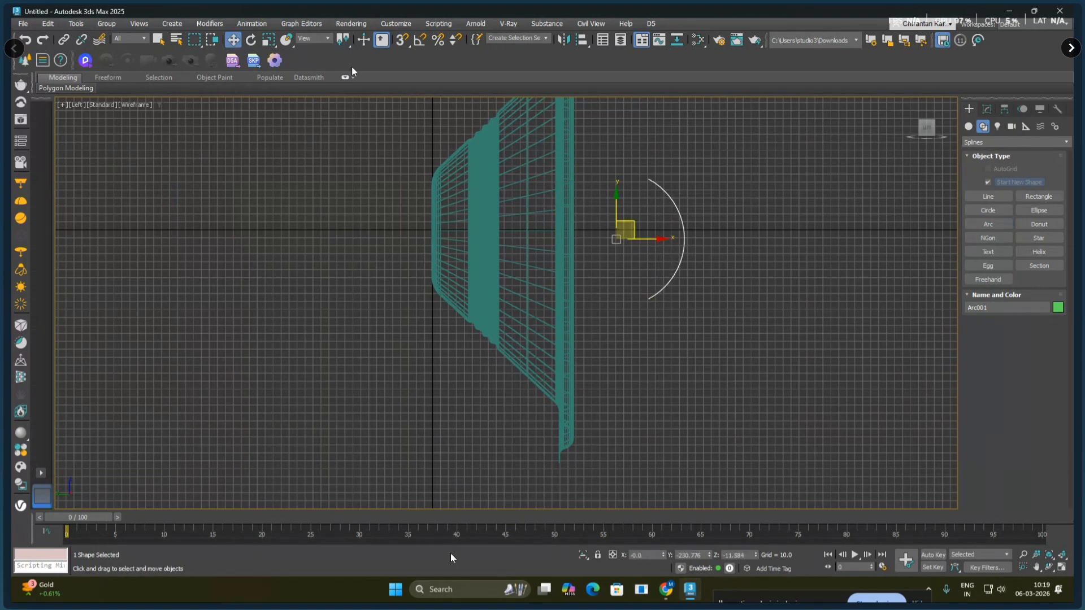
- Centre the arc on the horizontal grid axis by setting its absolute Z position to 0
right_click(233, 40)
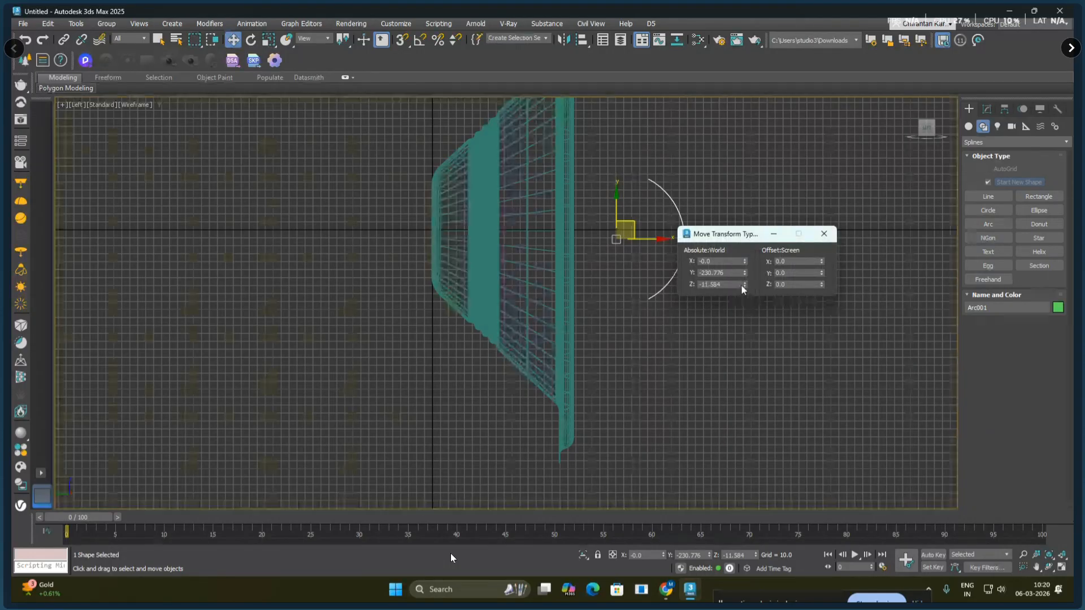
right_click(744, 284)
left_click(824, 234)
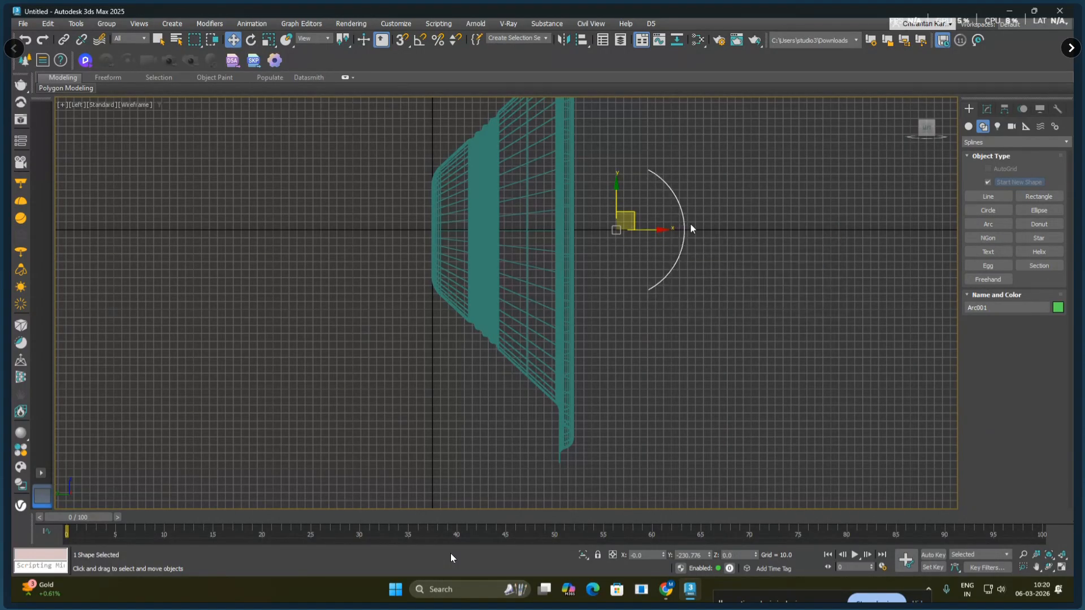
- Convert the arc to an editable spline and divide its middle segment with a Divide value of 1
right_click(687, 224)
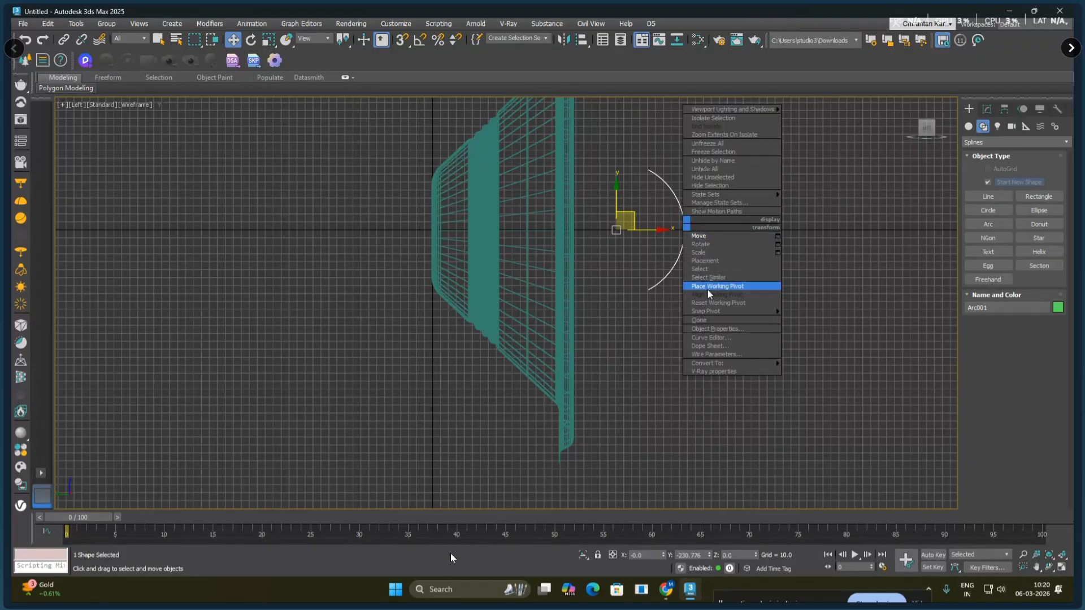
mouse_move(717, 362)
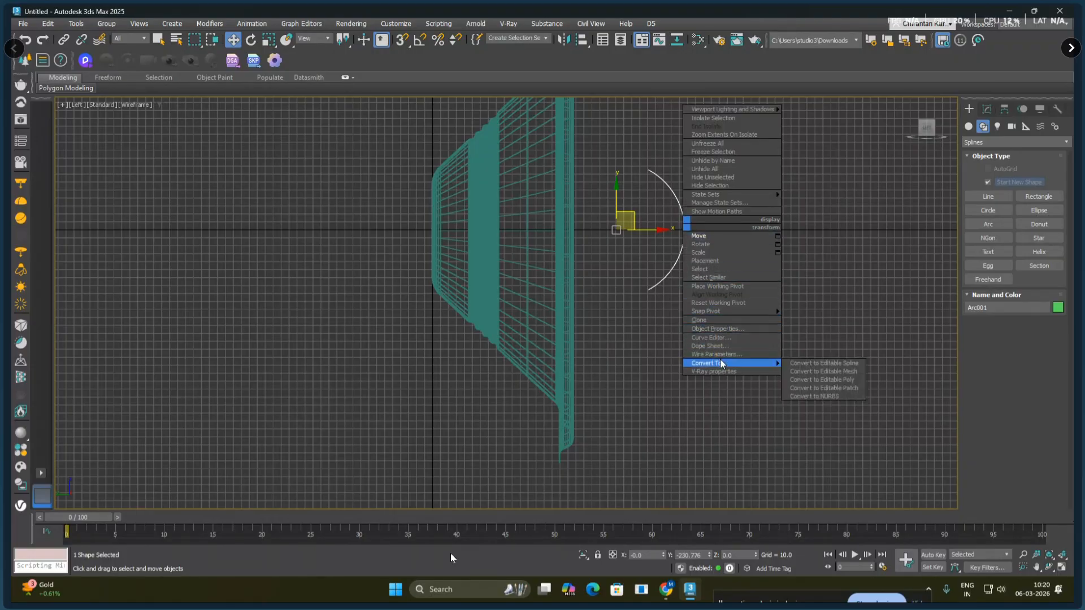
left_click(823, 364)
left_click(968, 153)
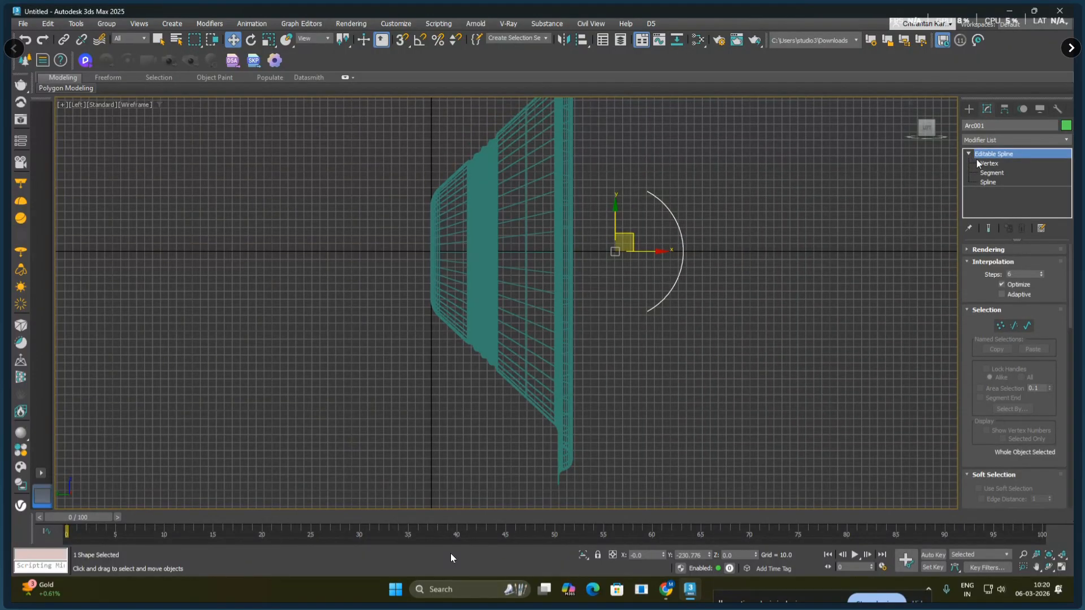
left_click(992, 173)
left_click(683, 251)
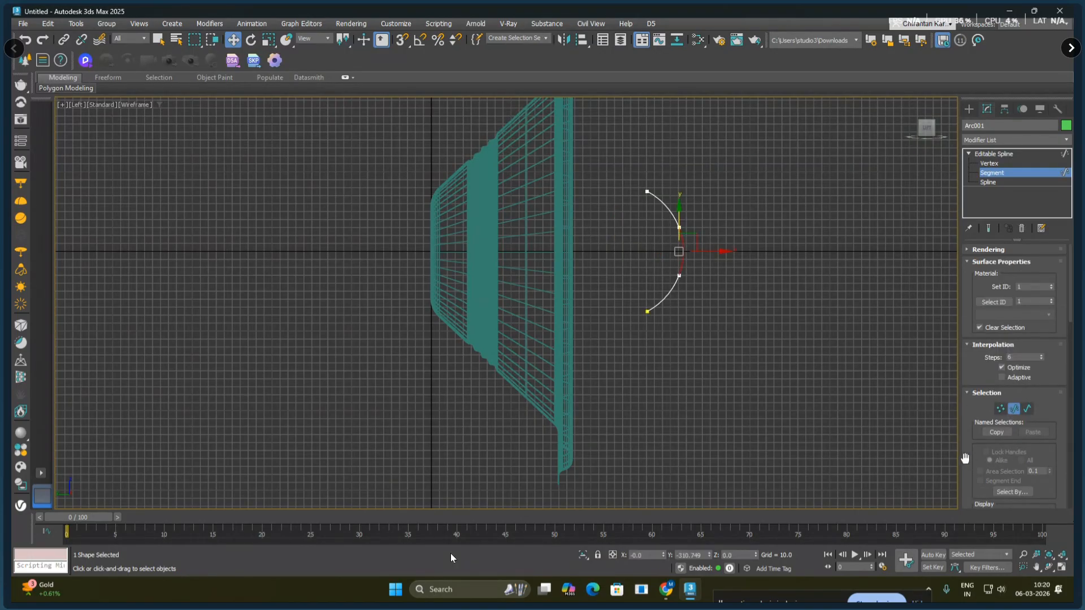
scroll(986, 396, "down", 10)
right_click(1051, 422)
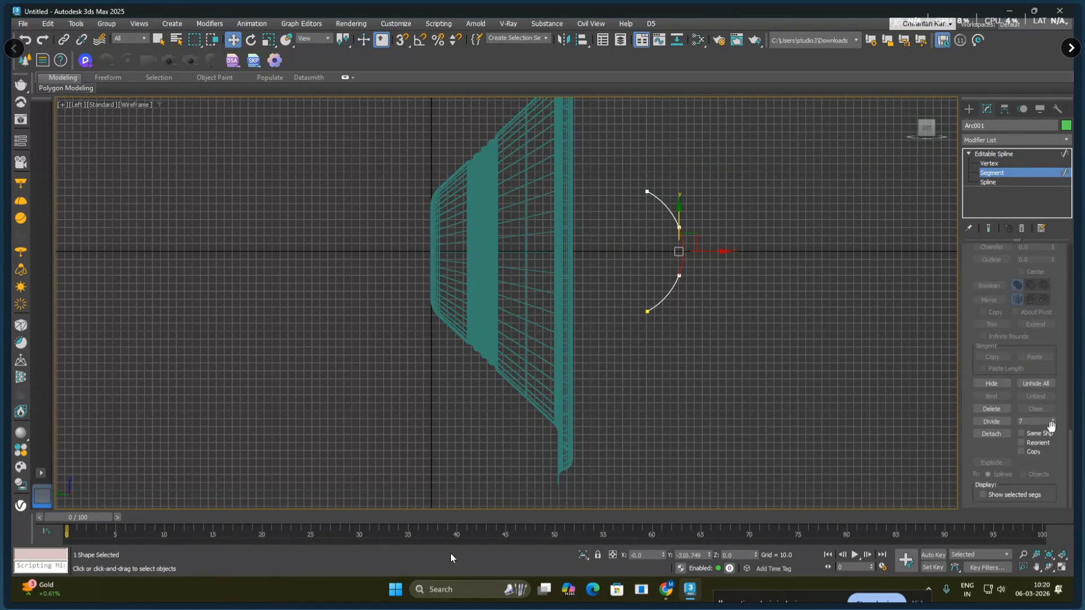
left_click(994, 422)
left_click(731, 282)
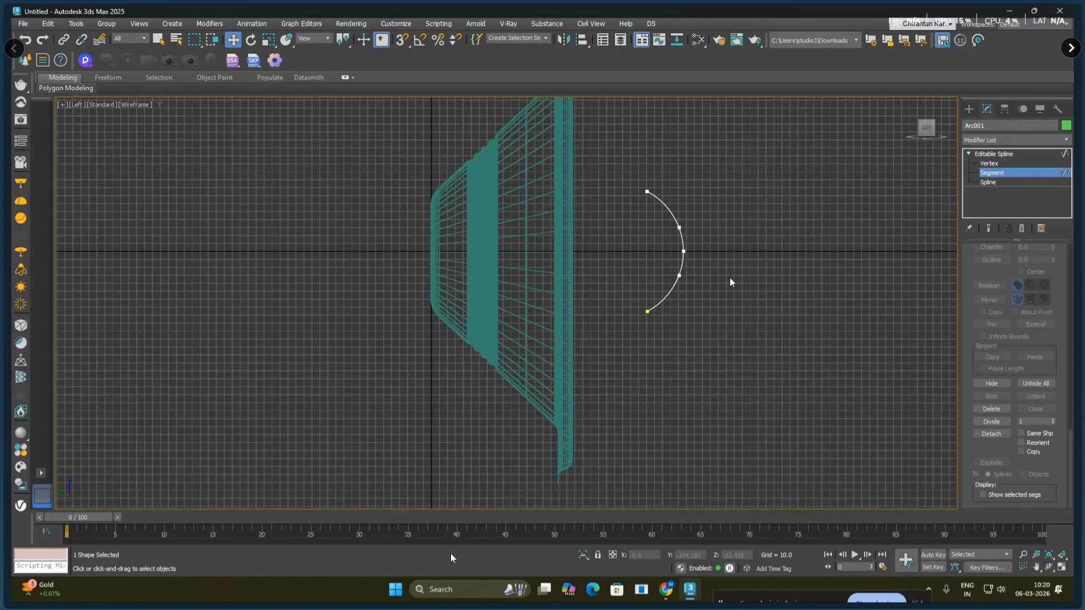
- Delete the arc's segments below the horizontal axis, keeping only the upper half
left_click_drag(639, 313, 622, 338)
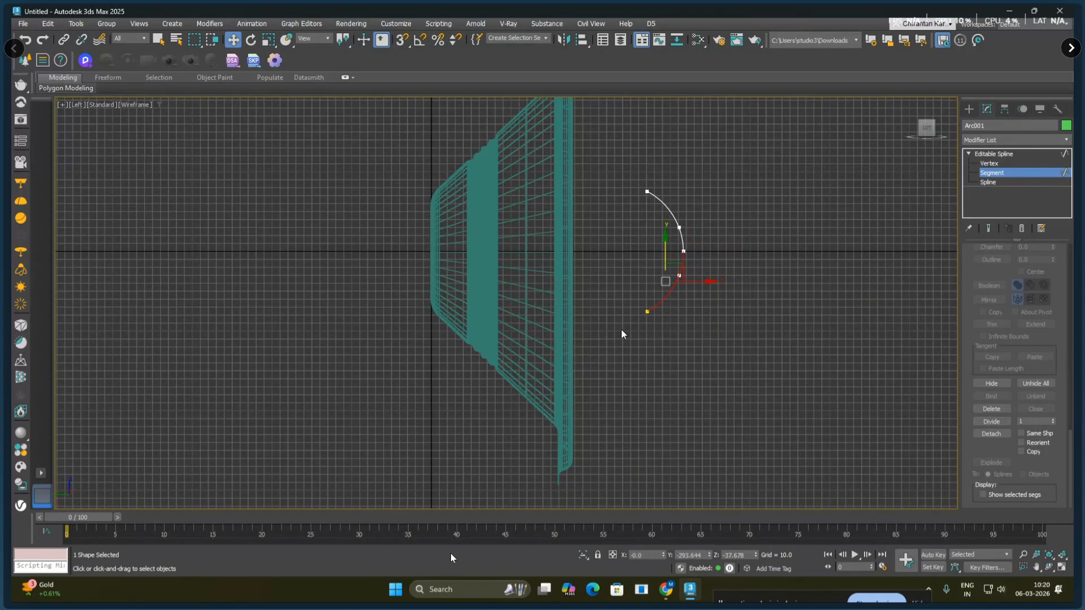
key("Delete")
middle_click_drag(751, 286, 745, 316)
- Apply a Lathe modifier to the half arc and set its direction to X to form a dome
left_click(994, 154)
left_click(999, 141)
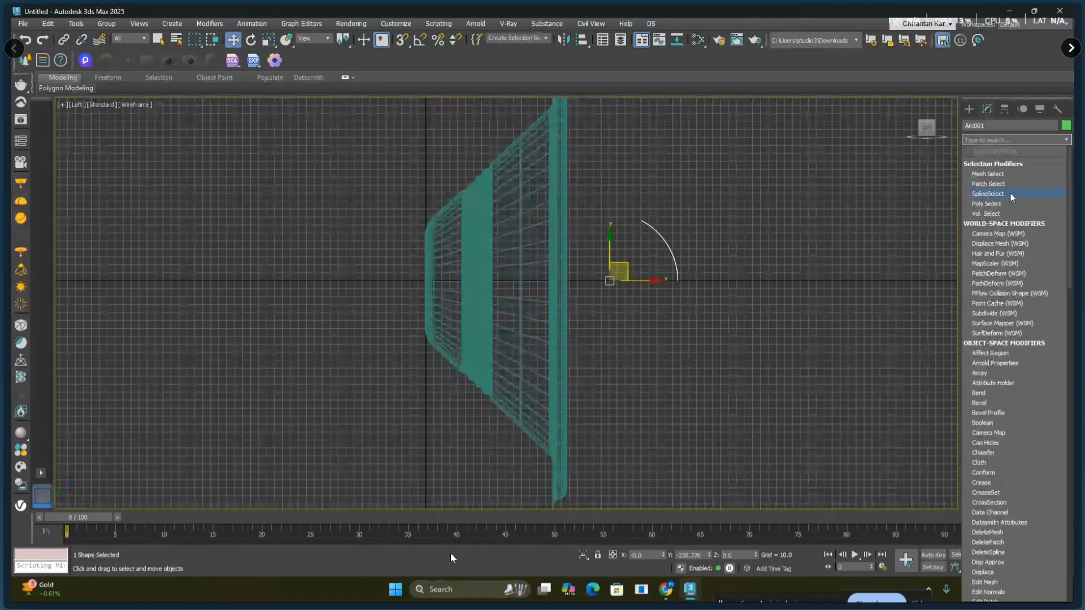
type("L")
left_click(988, 164)
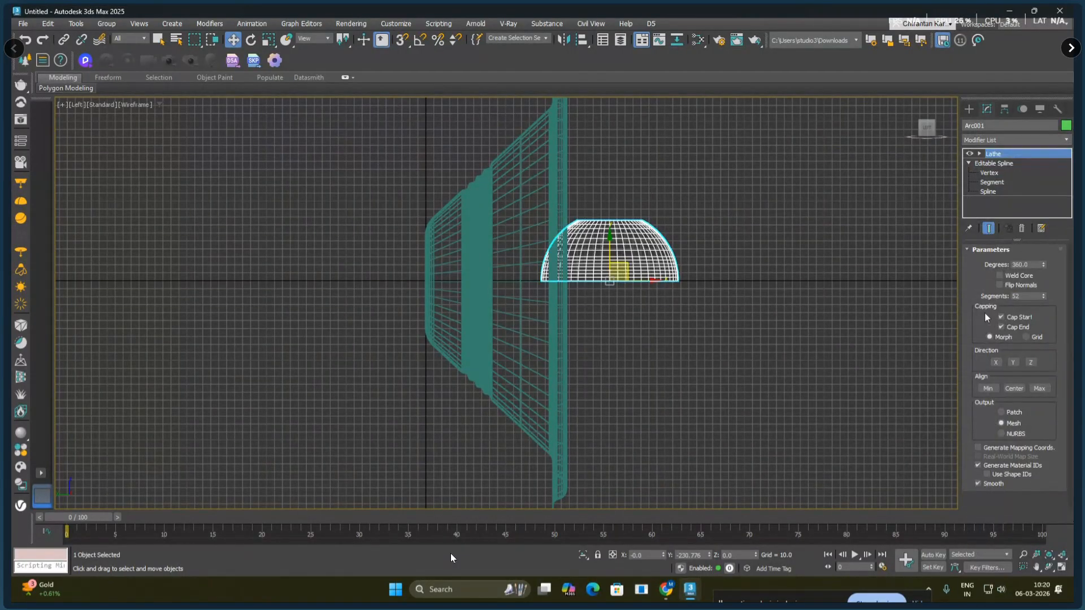
left_click(996, 363)
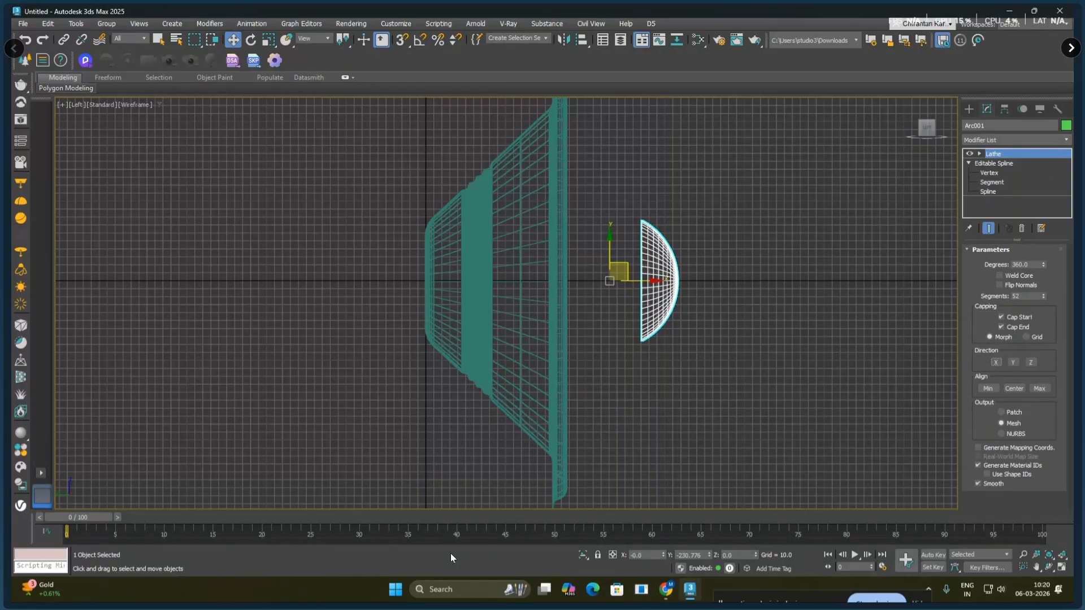
- Change the dome's object color to black
left_click(1066, 125)
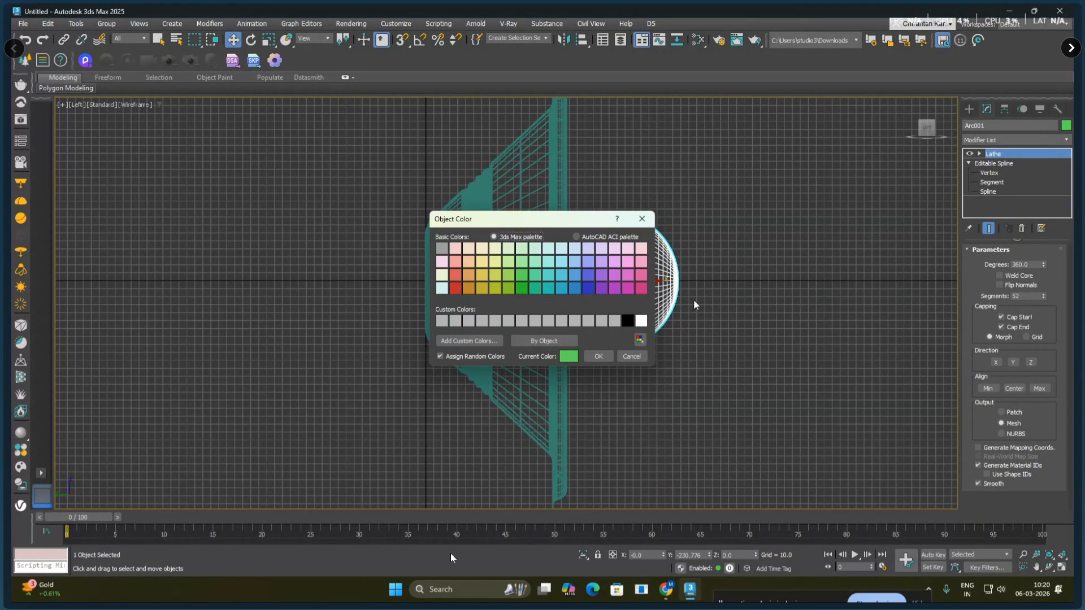
left_click(627, 320)
left_click(607, 356)
- Move the dome into the narrow end of the dish at about Y 29.1, and reset its absolute Y position to 0
middle_click_drag(608, 355, 682, 347)
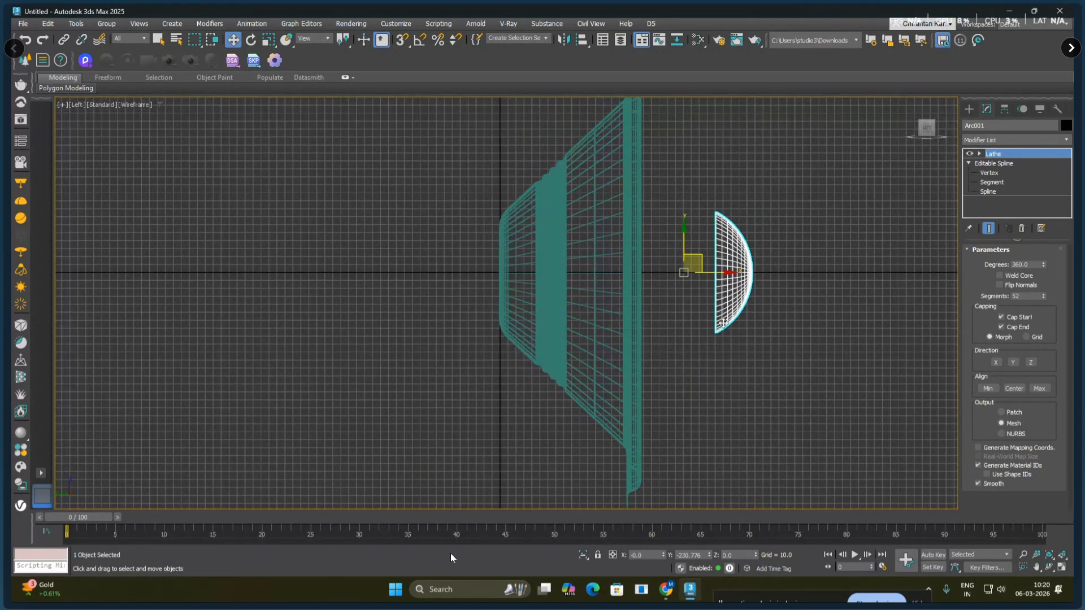
left_click_drag(714, 272, 506, 271)
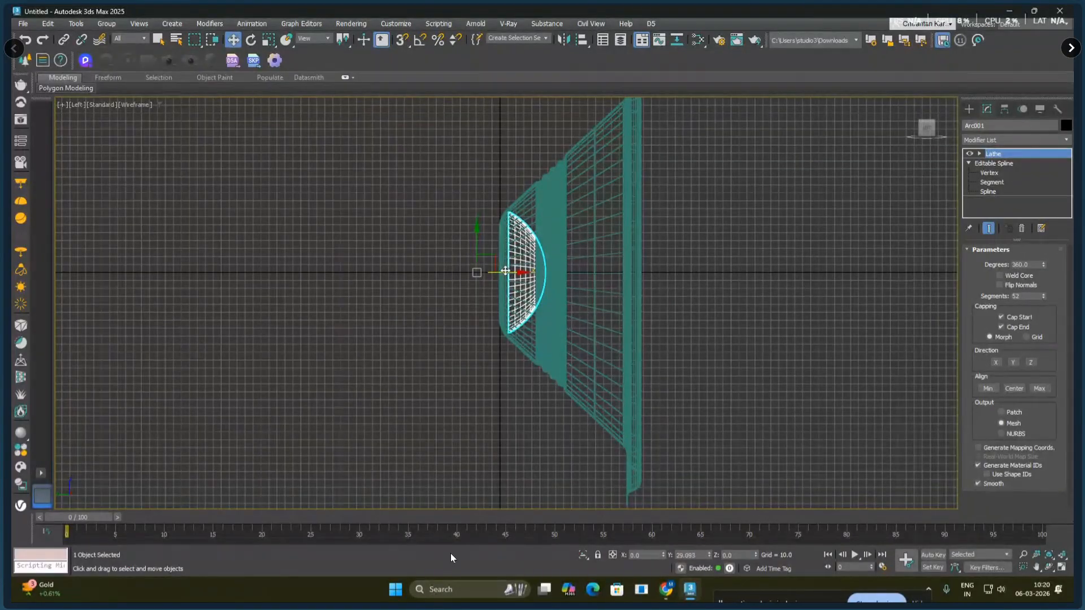
key("f")
middle_click_drag(525, 292, 555, 228)
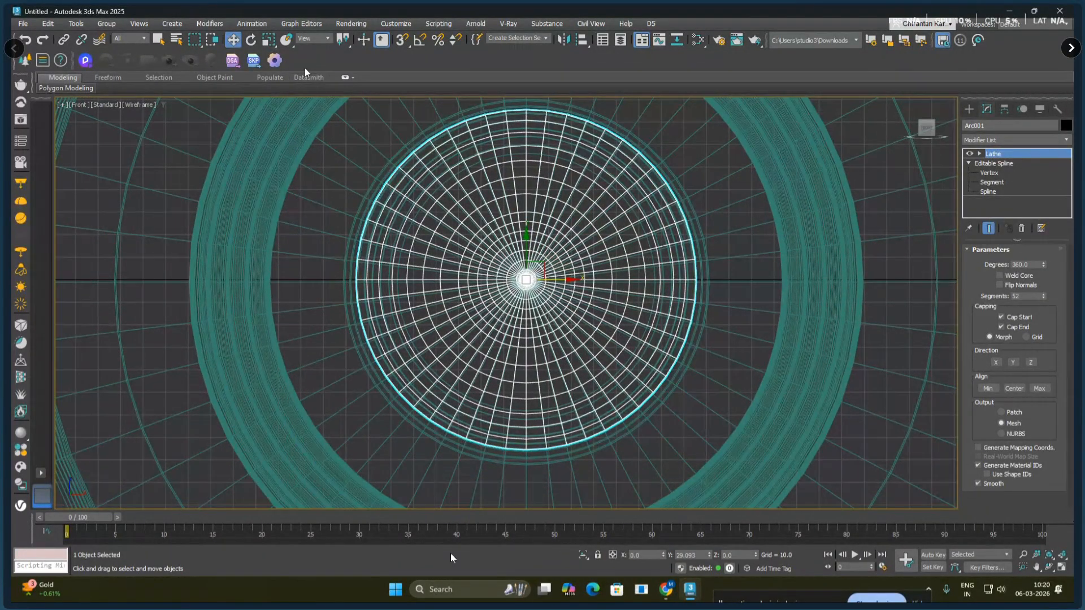
right_click(233, 40)
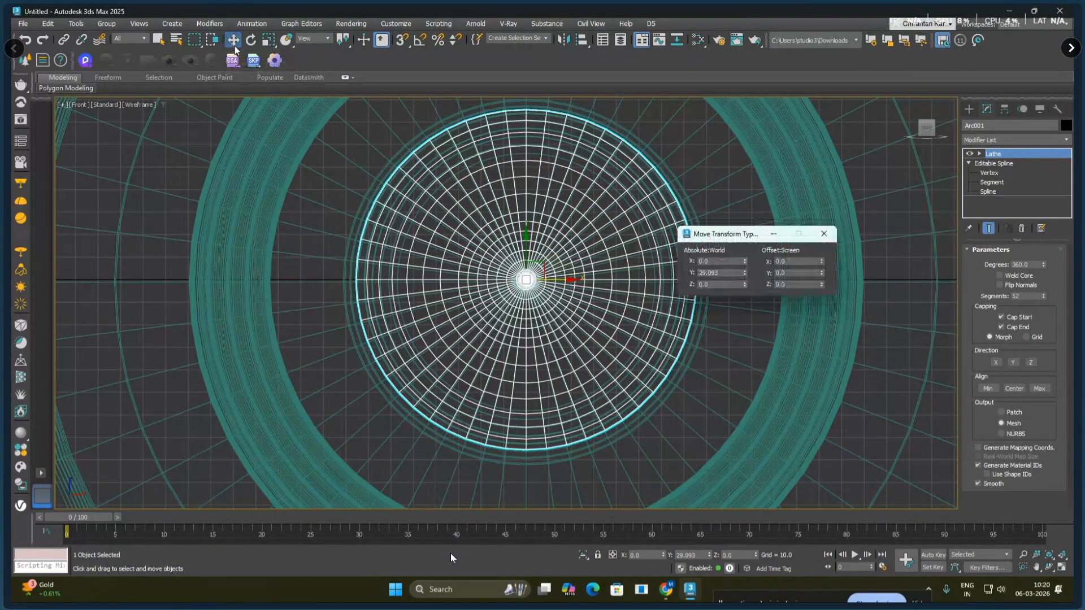
right_click(745, 275)
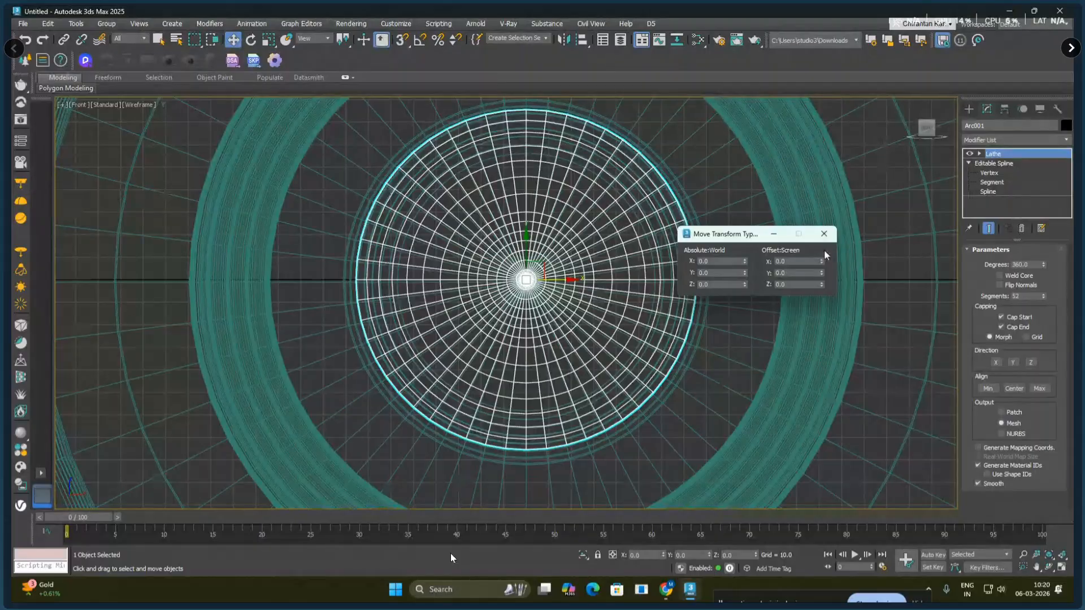
left_click(824, 233)
- Move the dome along the dish's axis to about Y 29.5, so it sits inside the narrow end
key("l")
scroll(565, 294, "up", 4)
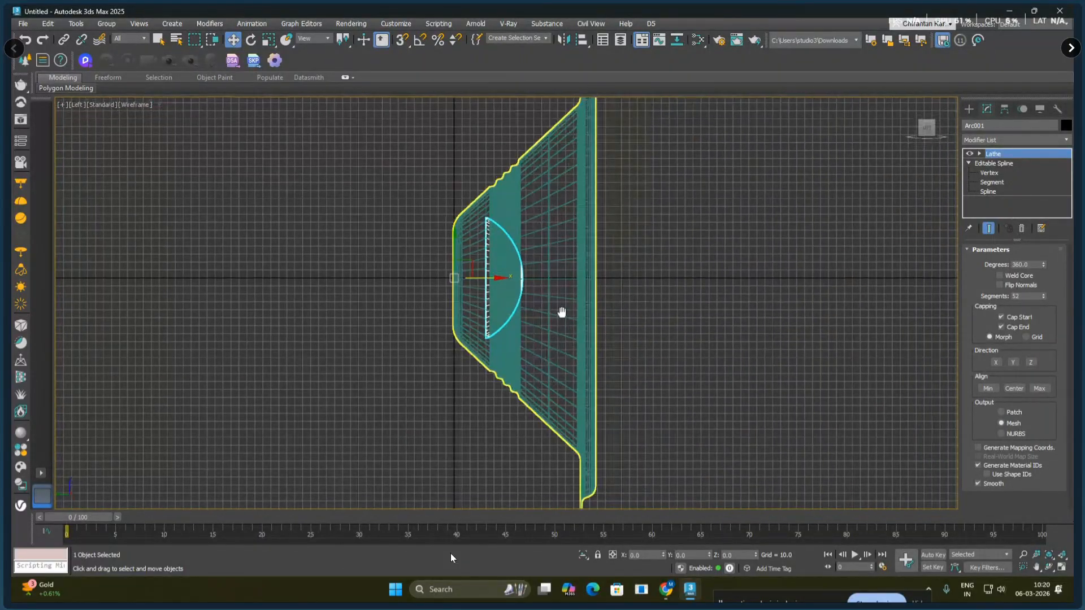
left_click_drag(460, 262, 411, 264)
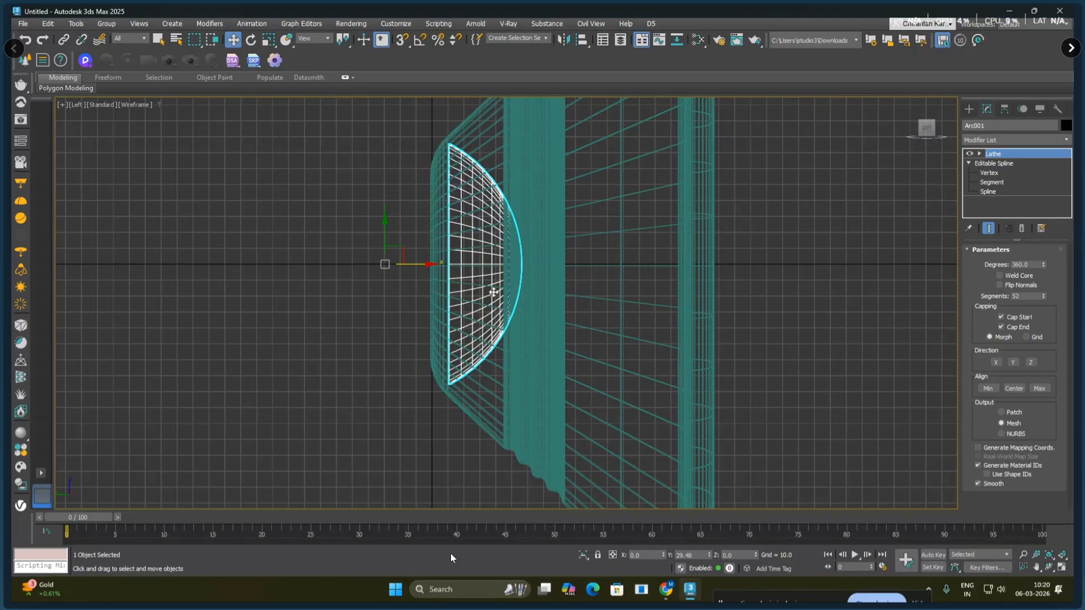
- Draw a tall rectangle in the Left view behind the dish's narrow end, centred at about Y 67.7, Z -0.7
left_click(966, 111)
left_click(1040, 198)
scroll(488, 289, "down", 3)
middle_click_drag(487, 290, 593, 299)
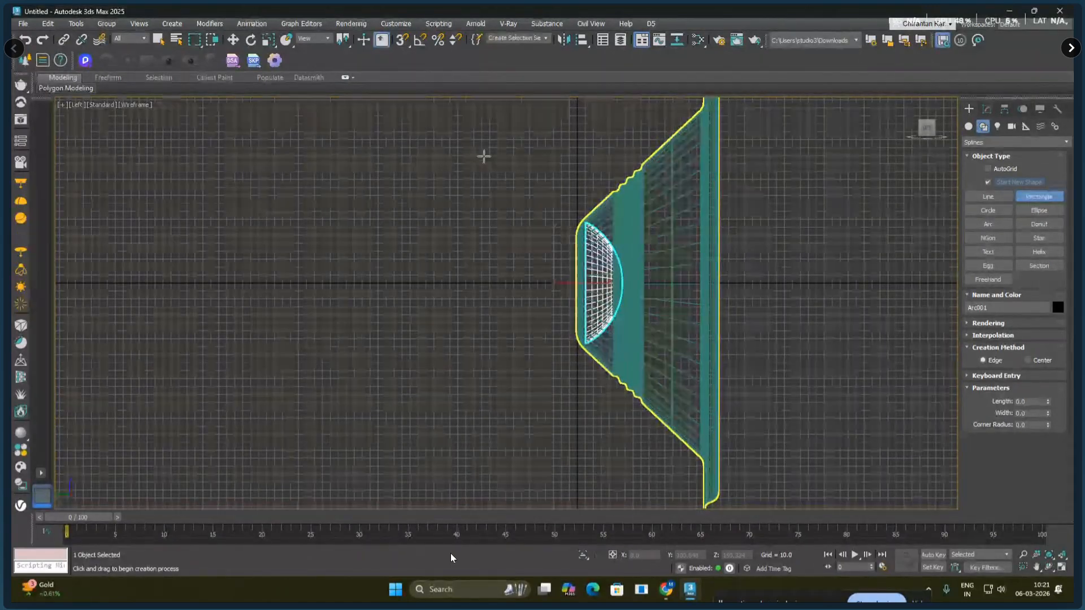
left_click_drag(481, 156, 566, 412)
right_click(519, 305)
left_click(532, 311)
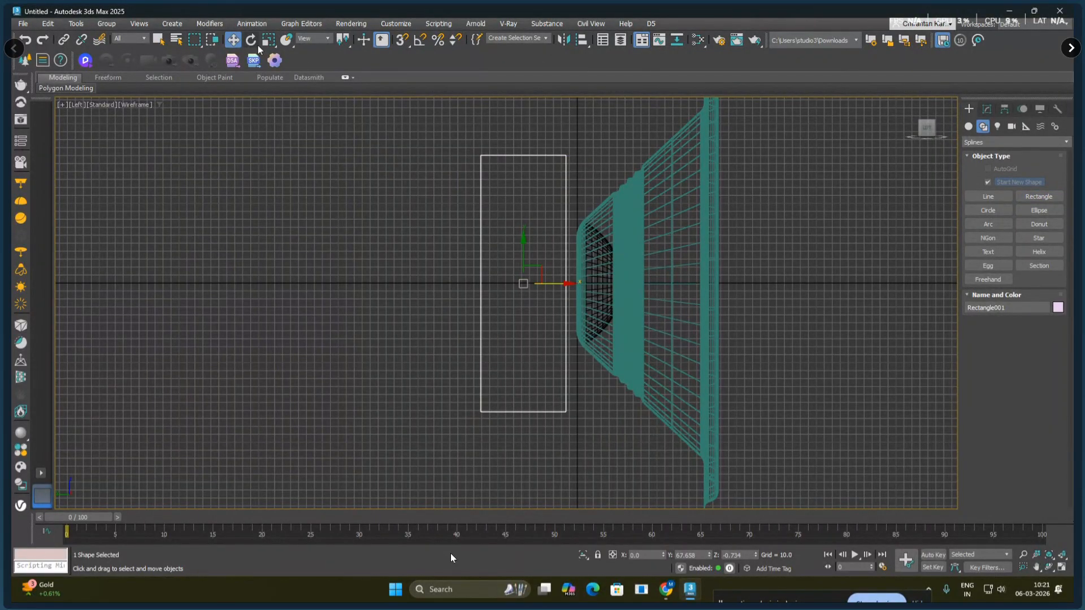
- Zero the rectangle's Y and Z positions, and move it back behind the dish to about Y 70.9
right_click(233, 40)
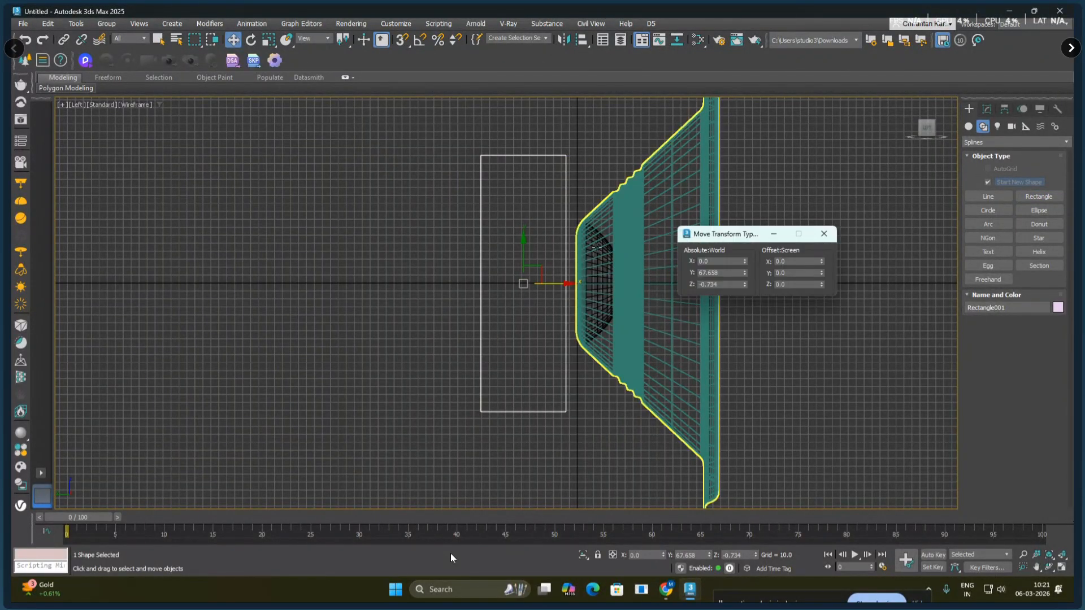
right_click(744, 273)
right_click(744, 284)
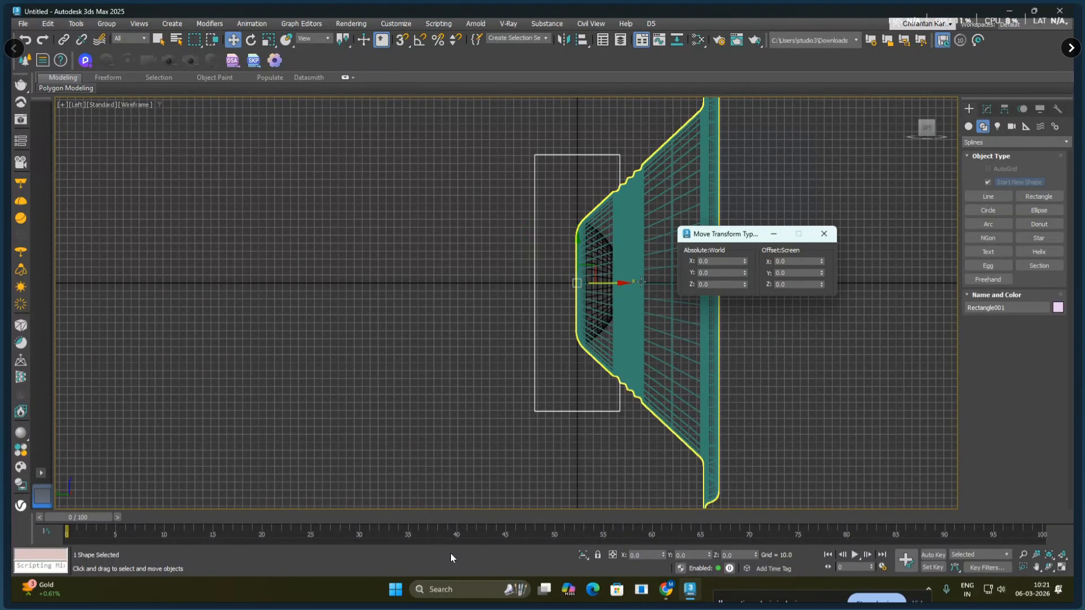
left_click_drag(610, 283, 527, 284)
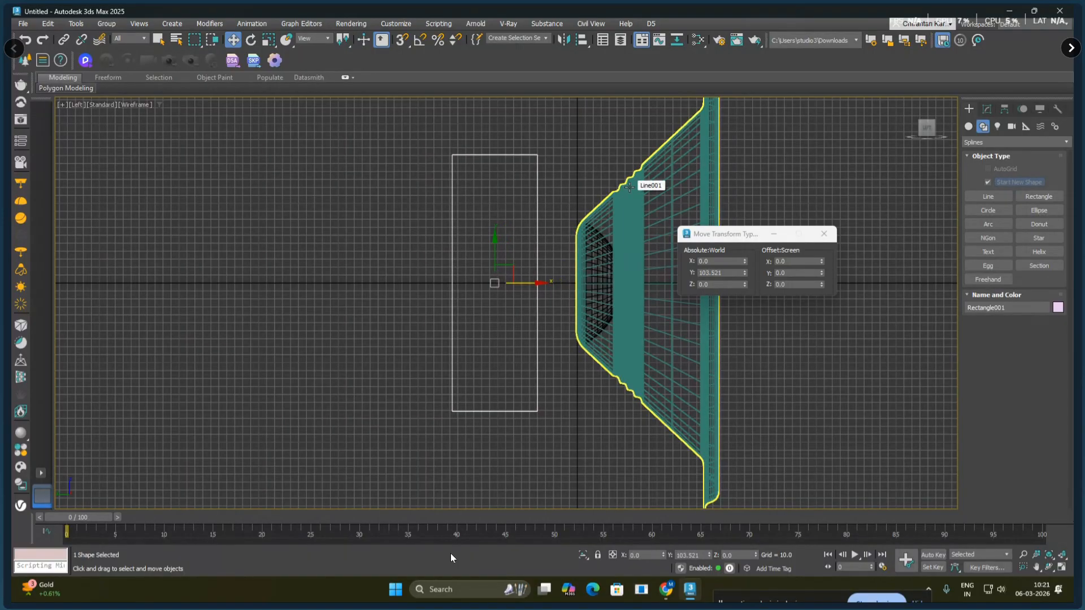
left_click_drag(536, 283, 562, 282)
left_click(824, 234)
middle_click_drag(552, 293, 535, 310)
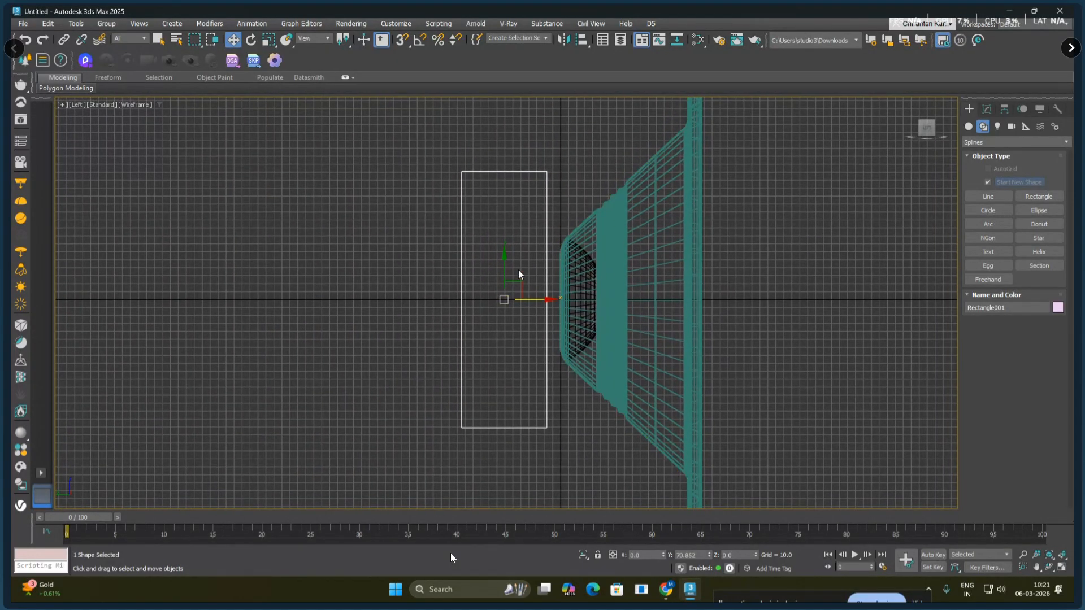
- Convert the rectangle to an editable spline
right_click(500, 177)
mouse_move(520, 305)
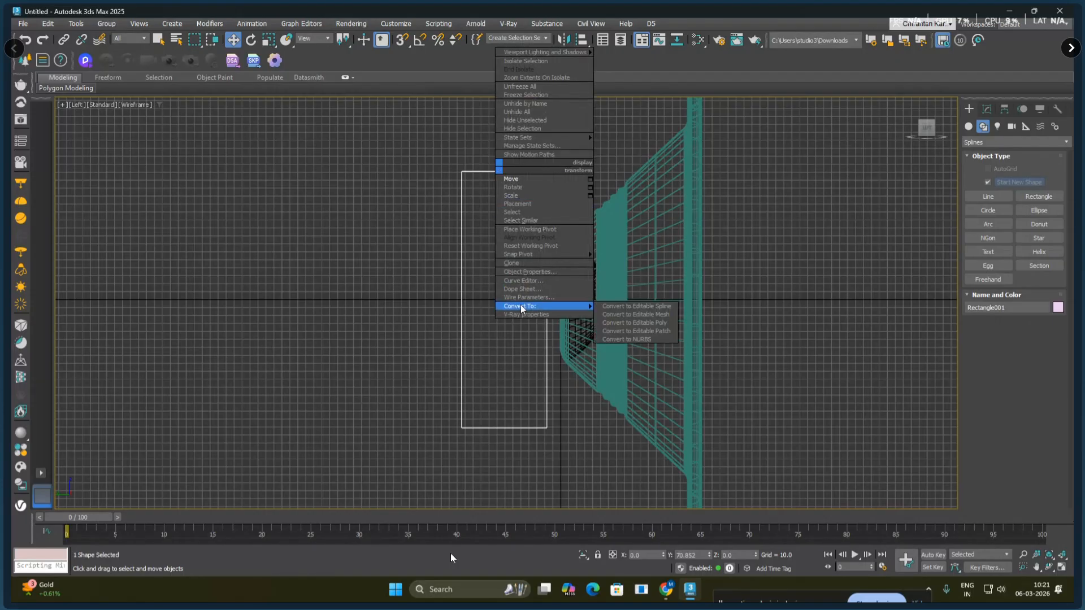
left_click(638, 305)
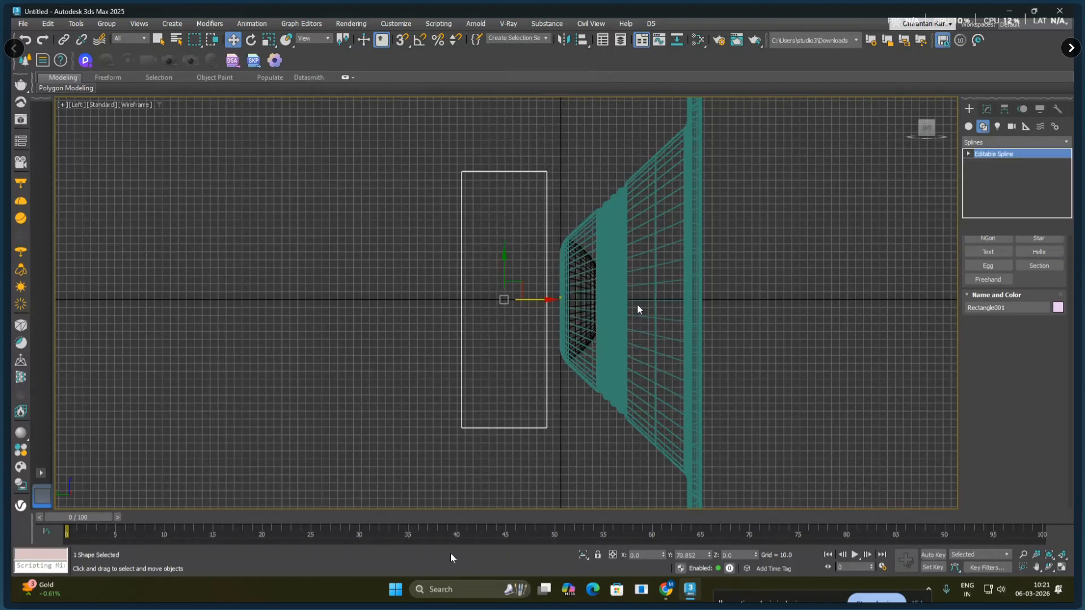
- Convert all four vertices of the rectangle spline to Corner type
left_click(968, 153)
left_click(981, 162)
middle_click_drag(681, 253, 673, 262)
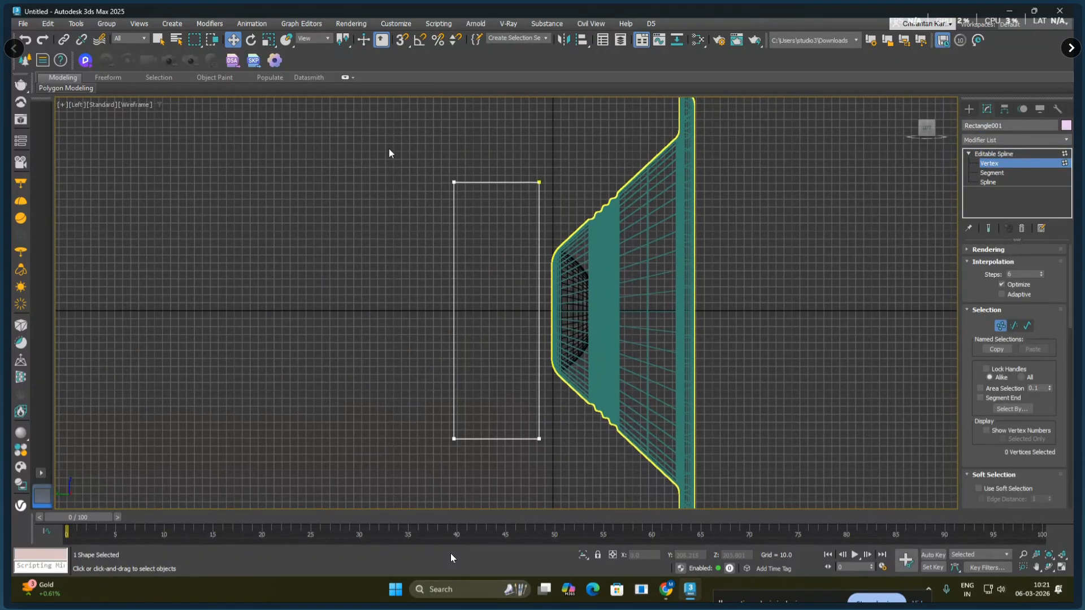
left_click_drag(551, 504, 551, 503)
right_click(540, 183)
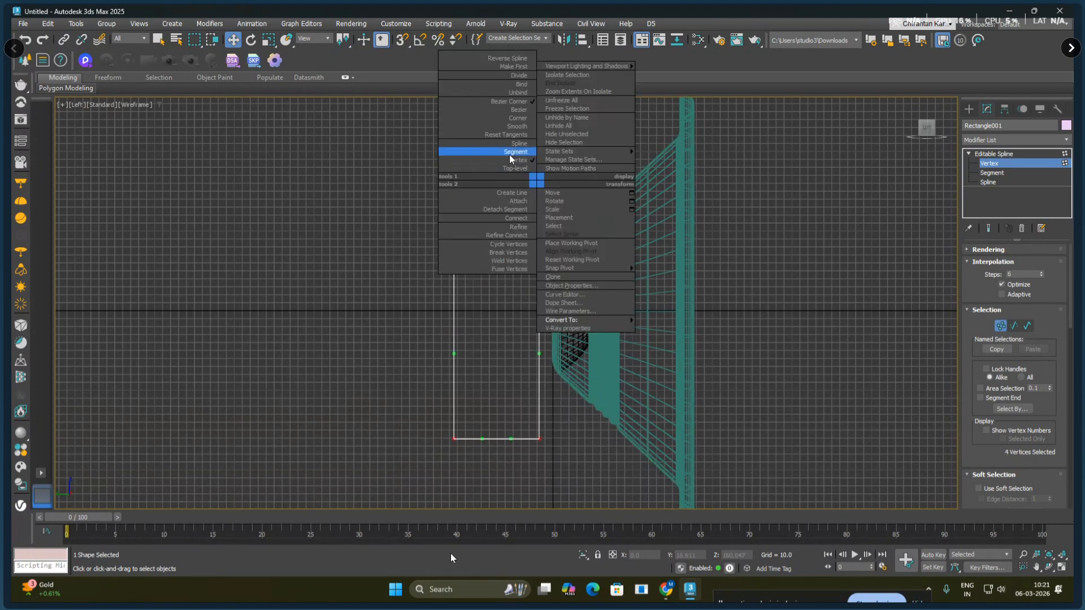
left_click(511, 119)
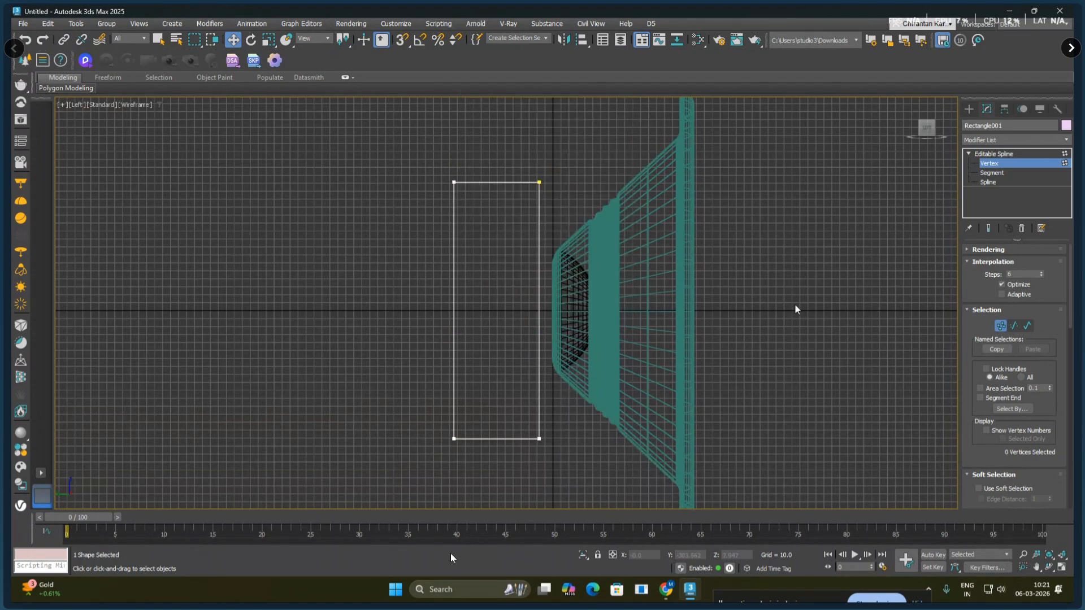
- Divide the rectangle's two long vertical segments at their midpoints and delete the half below the dish's axis
left_click(991, 173)
left_click(453, 301)
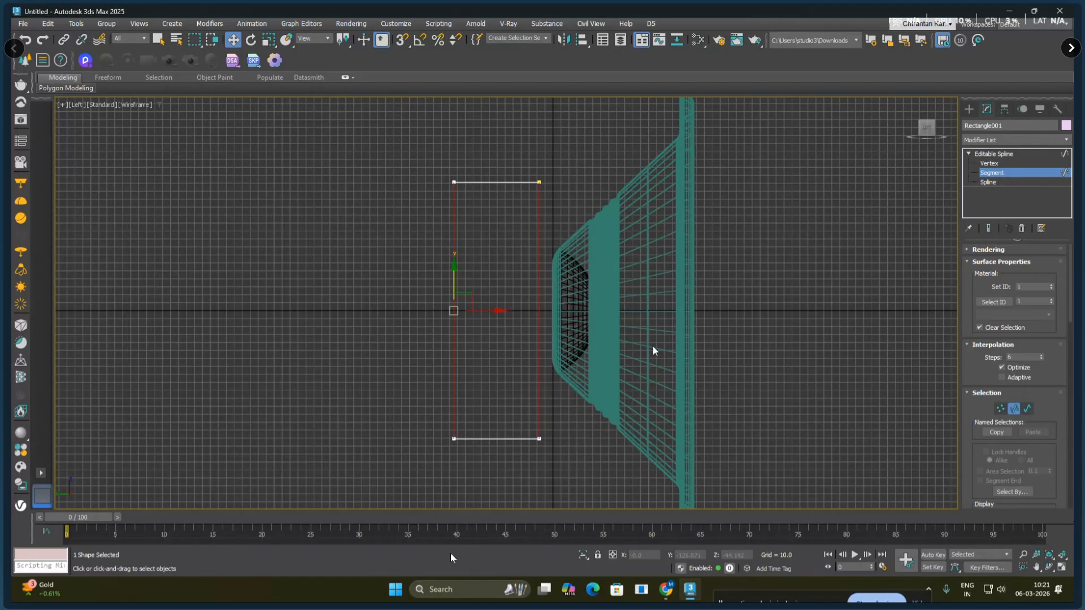
left_click_drag(988, 499, 989, 286)
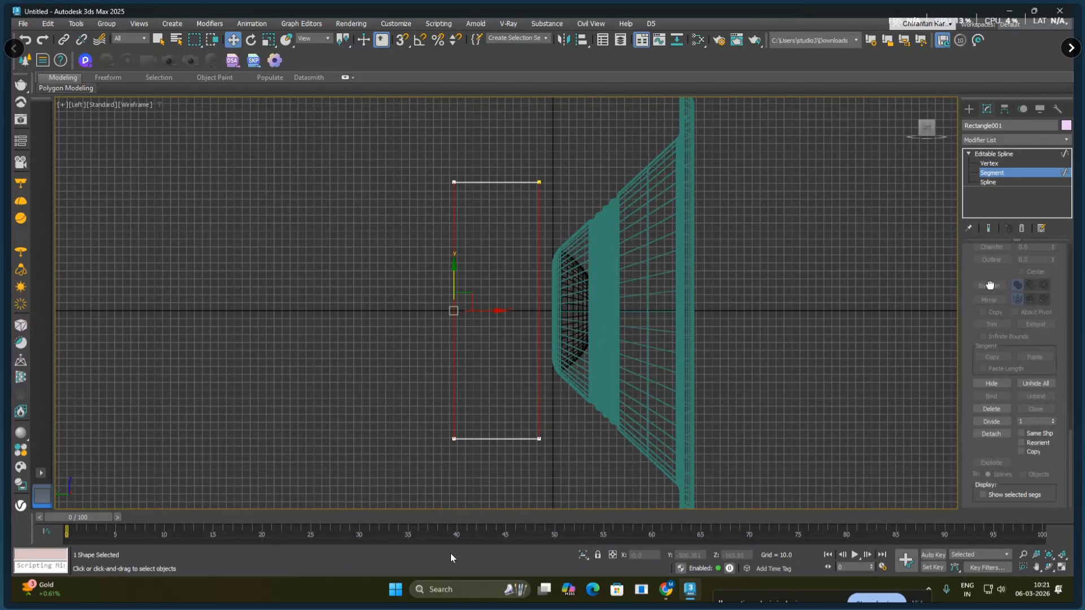
left_click(991, 441)
left_click(799, 452)
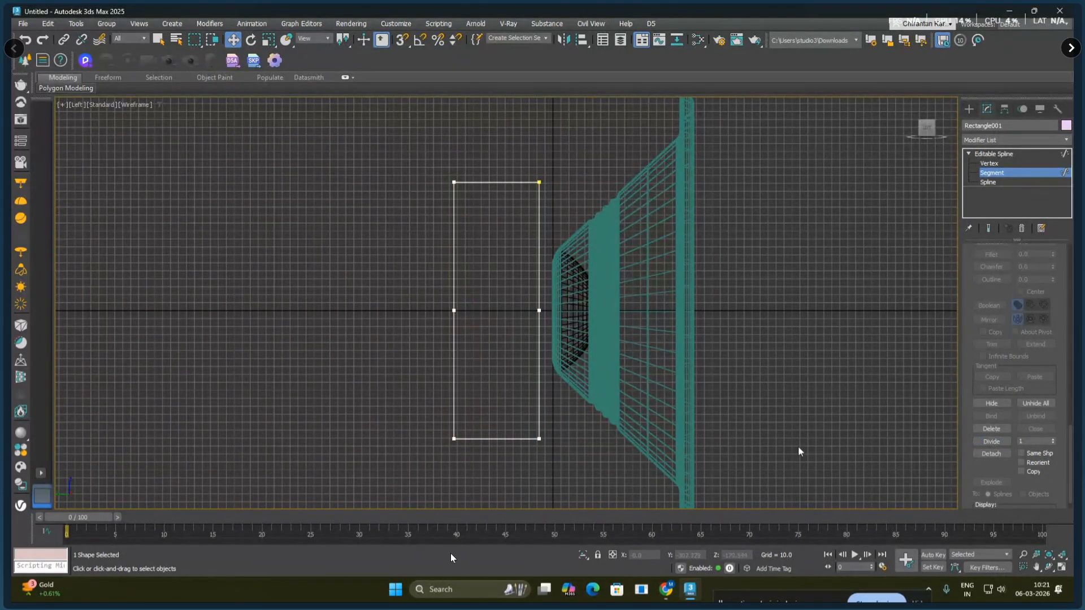
left_click_drag(348, 494, 321, 494)
key("Delete")
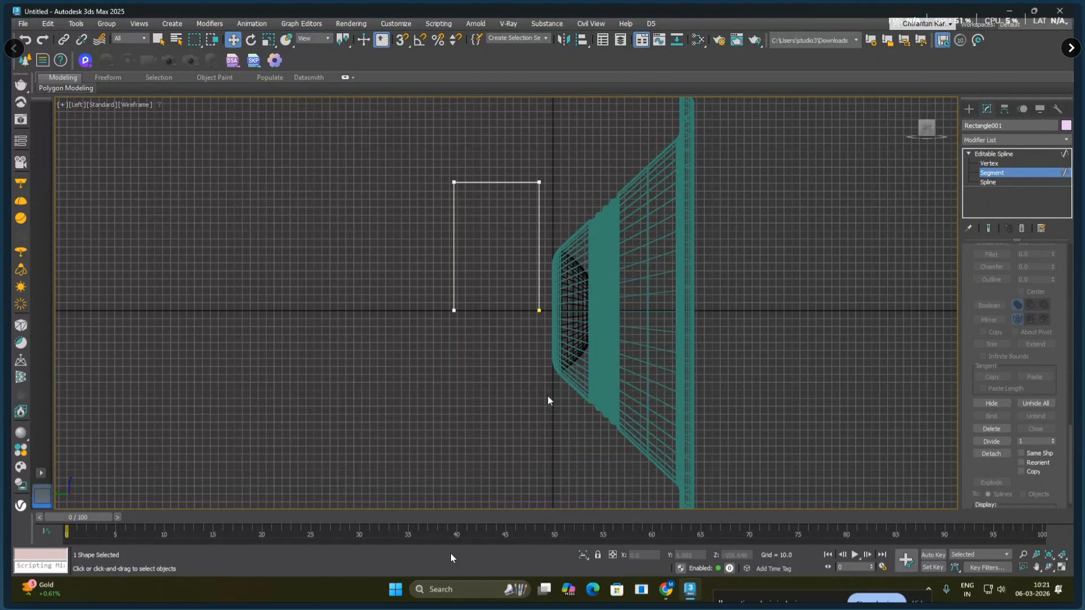
- Fillet the two upper corners of the open profile with a small equal radius
left_click(985, 164)
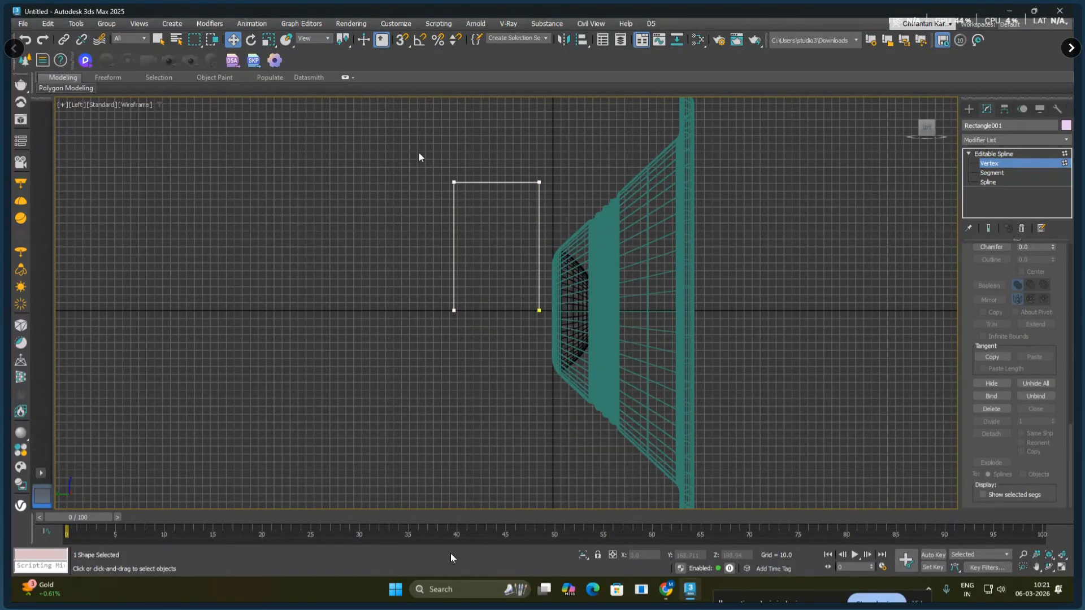
left_click_drag(419, 158, 627, 243)
left_click_drag(978, 304, 979, 401)
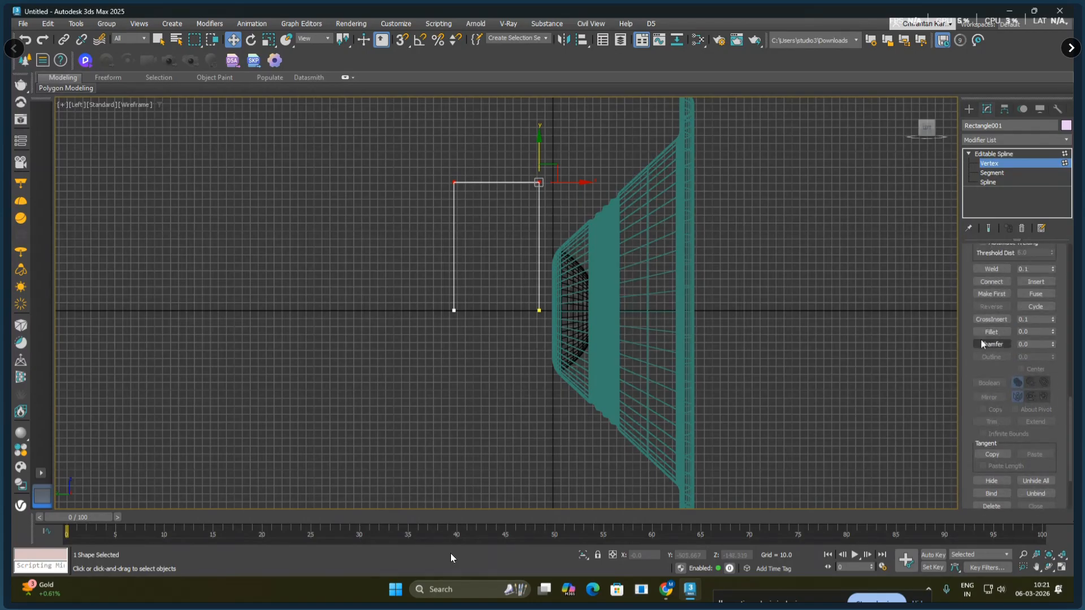
left_click(990, 331)
scroll(457, 254, "up", 5)
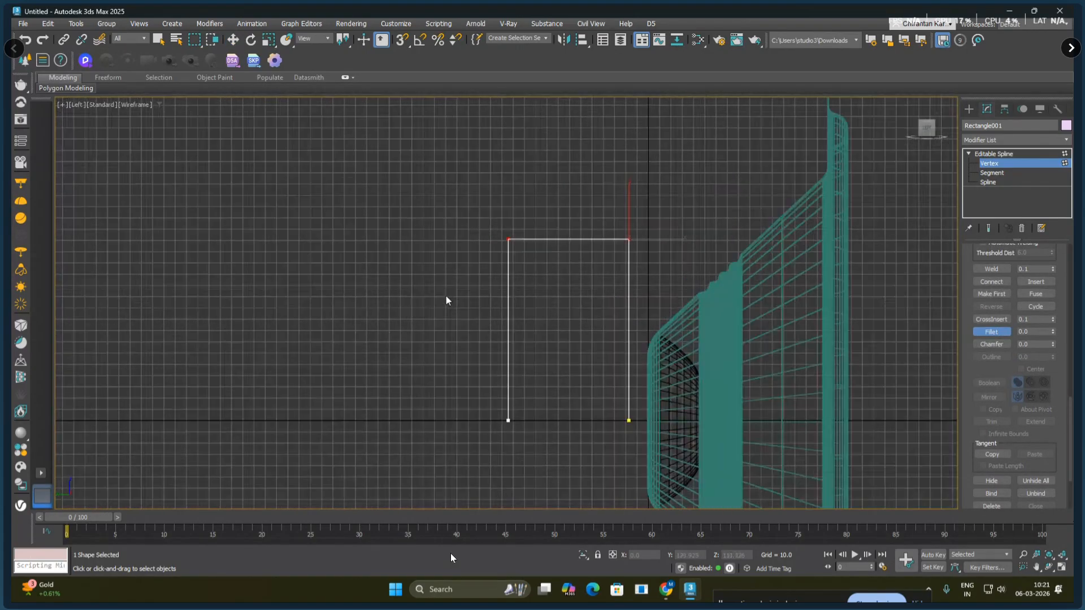
left_click_drag(537, 219, 545, 213)
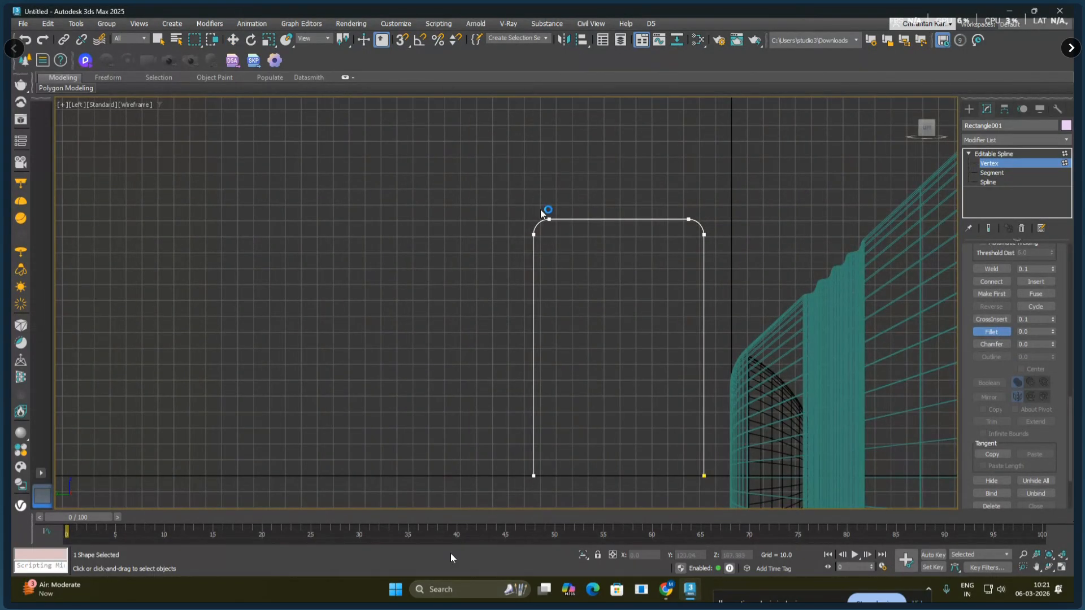
right_click(634, 276)
- Apply a Lathe modifier to the profile with Min alignment and the X direction
left_click(993, 154)
left_click(1016, 139)
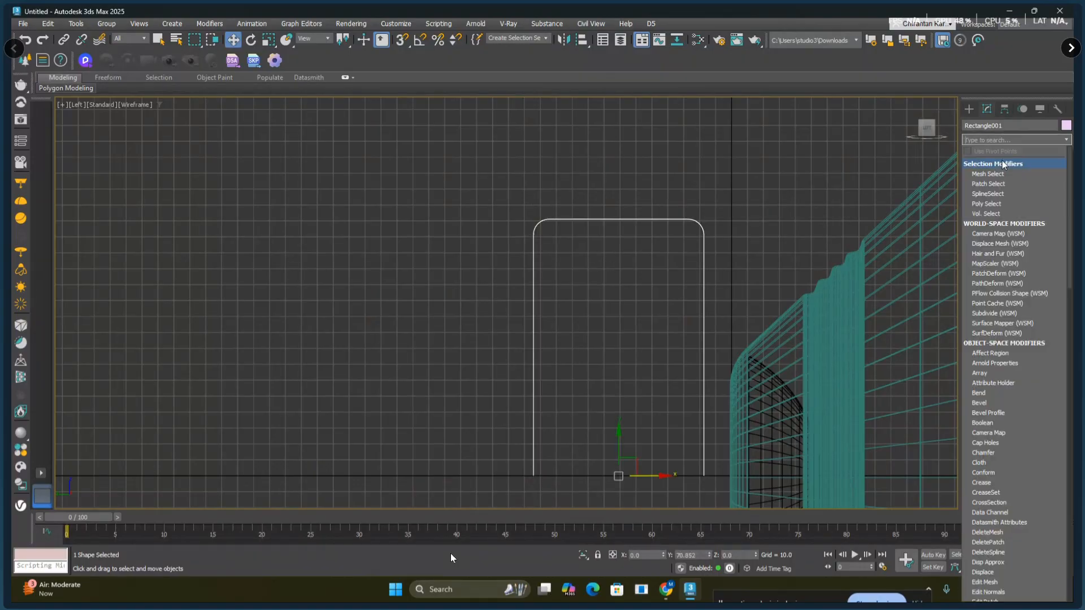
type("L")
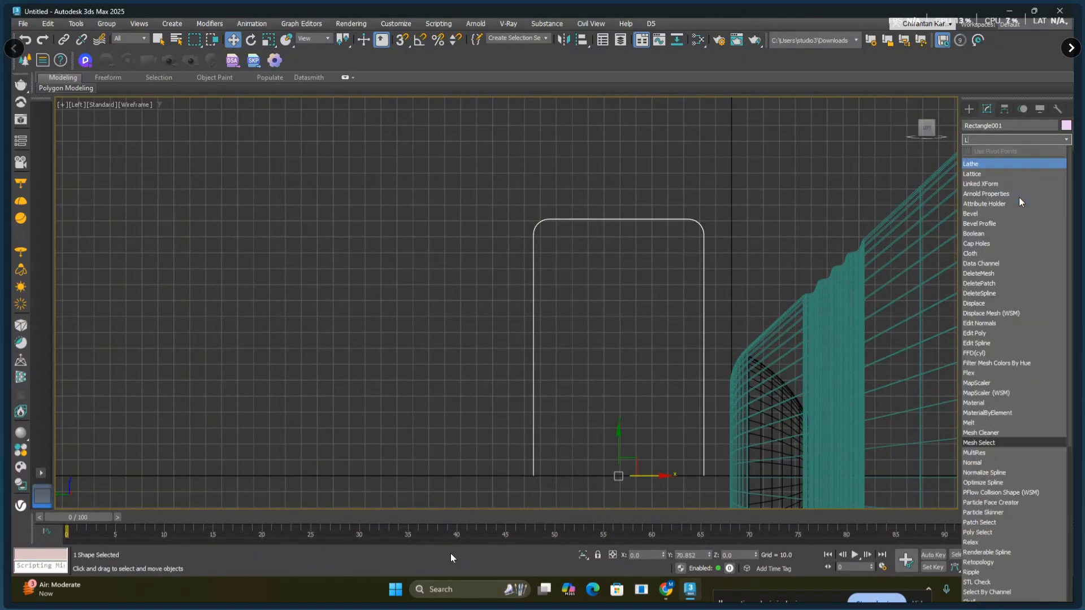
left_click(1000, 164)
left_click(986, 388)
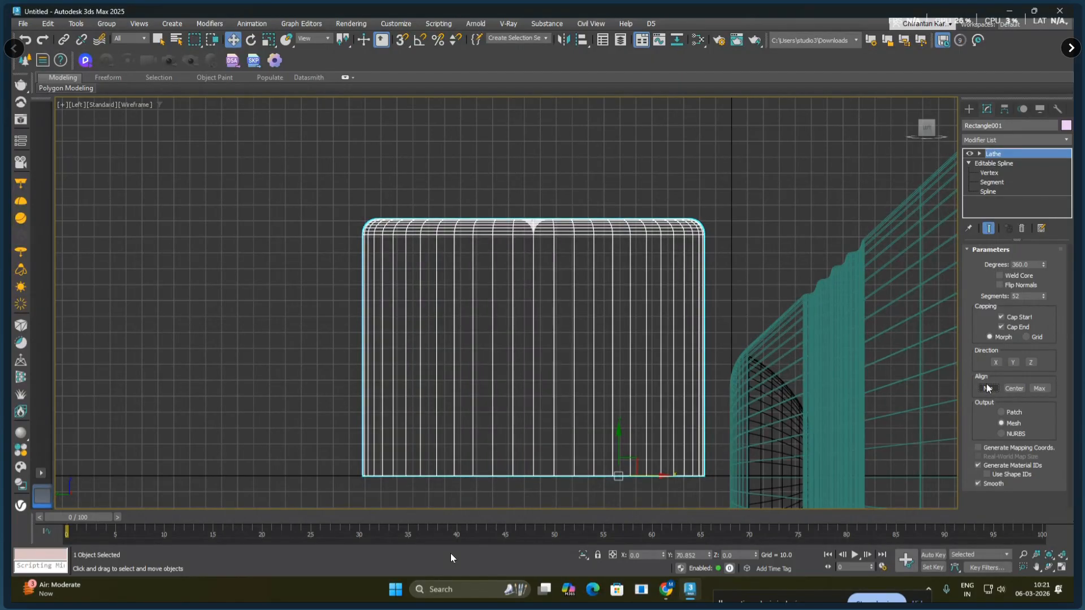
left_click(995, 361)
- Move the lathed rear body along the axis to about Y 57, so it touches the dish's narrow end
middle_click_drag(707, 333, 605, 200)
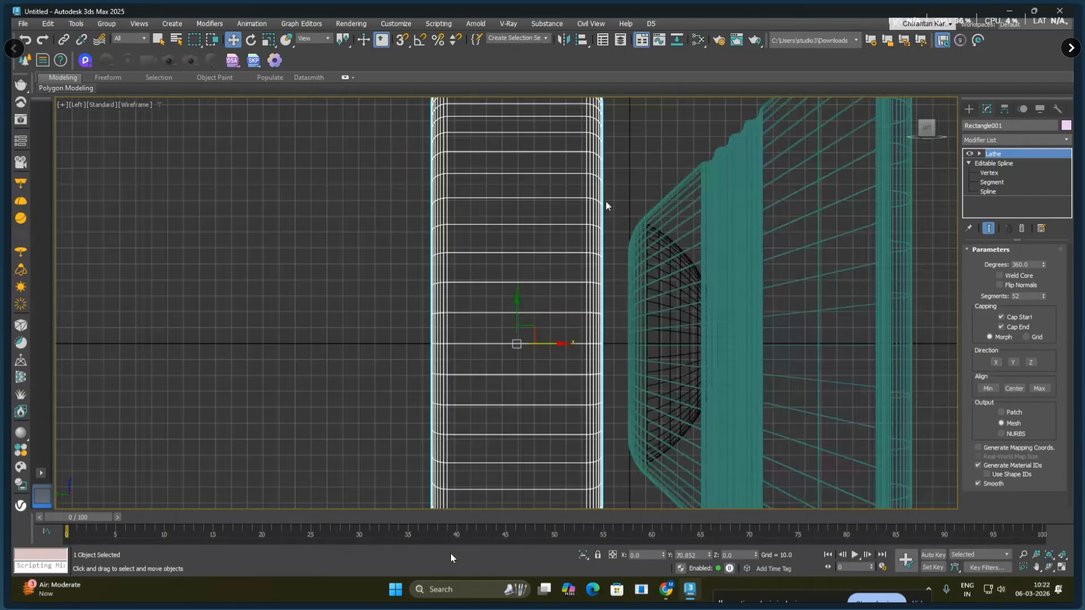
scroll(602, 190, "down", 3)
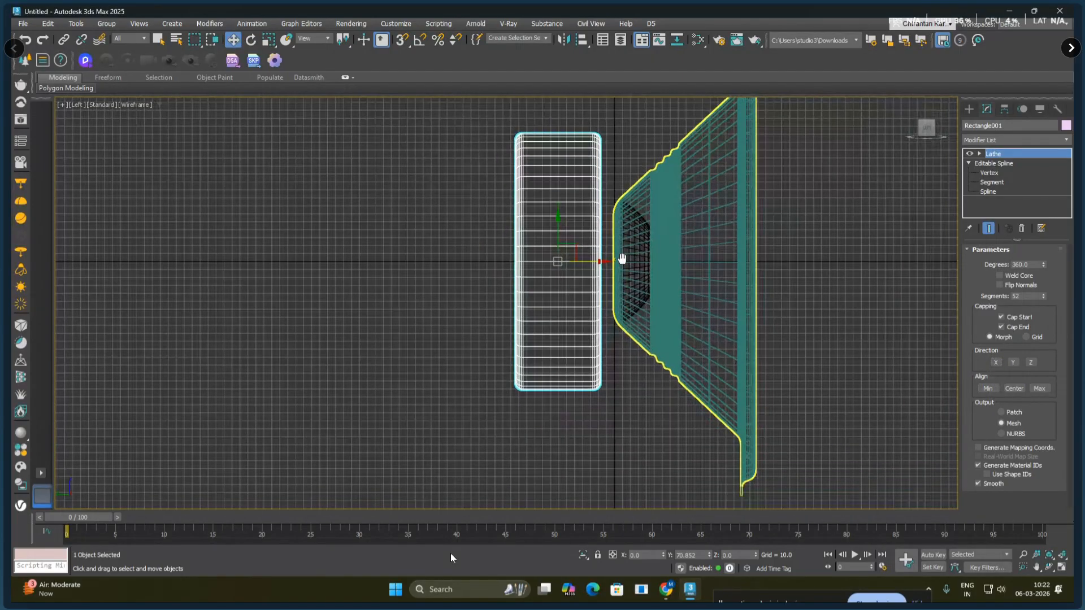
right_click(578, 285)
left_click(583, 289)
left_click_drag(591, 261, 603, 261)
middle_click_drag(600, 277, 672, 307)
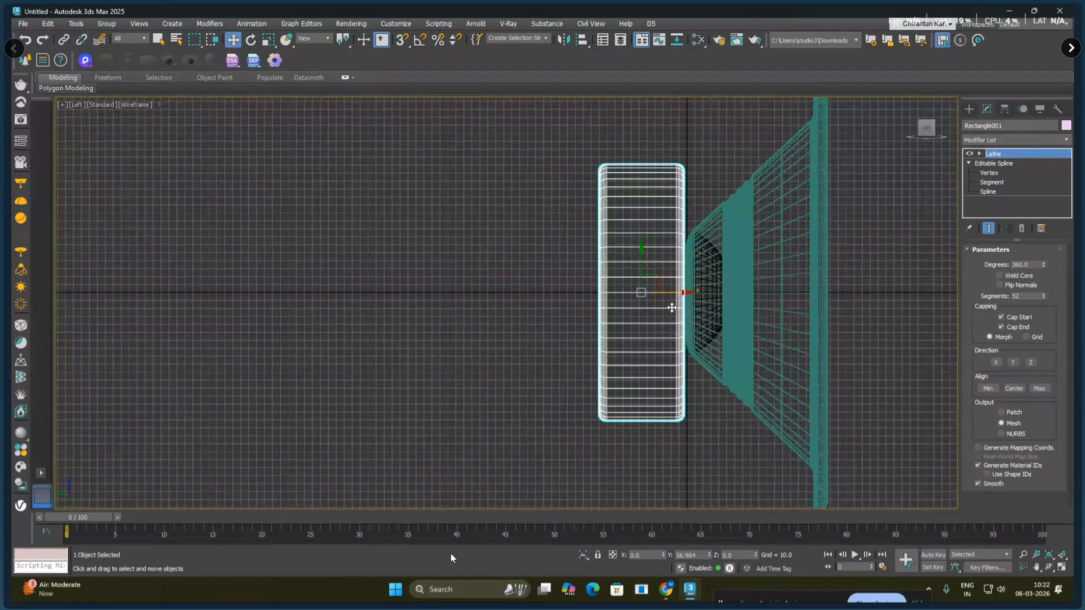
- Copy the rear body back to about Y 165.4 and edit the copy's vertices into a disc about half as thick with a smaller radius
left_click_drag(676, 293, 590, 292, "shift")
left_click(541, 342)
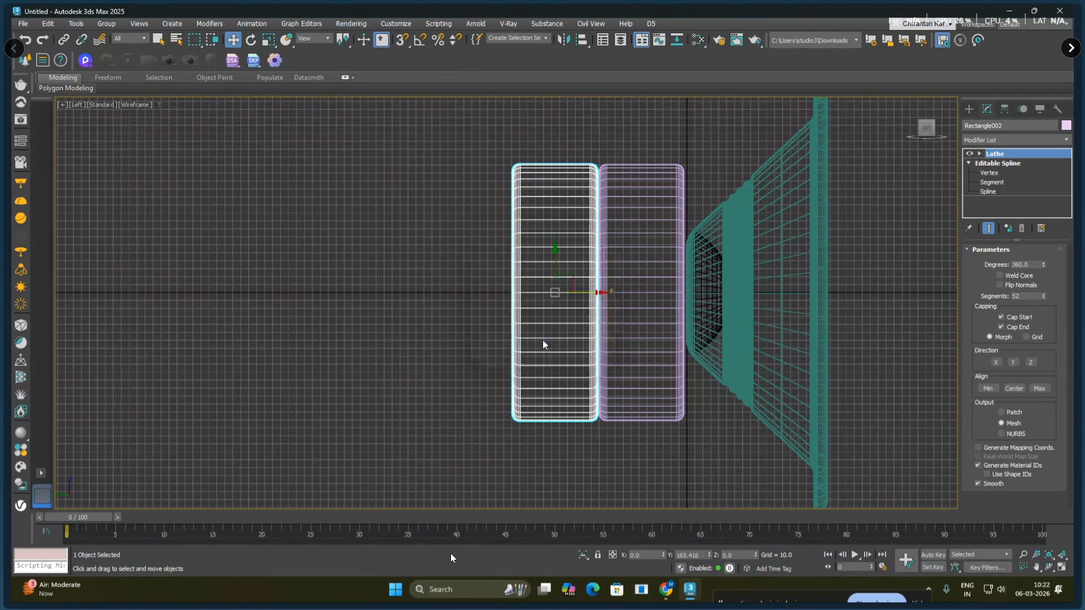
left_click(979, 172)
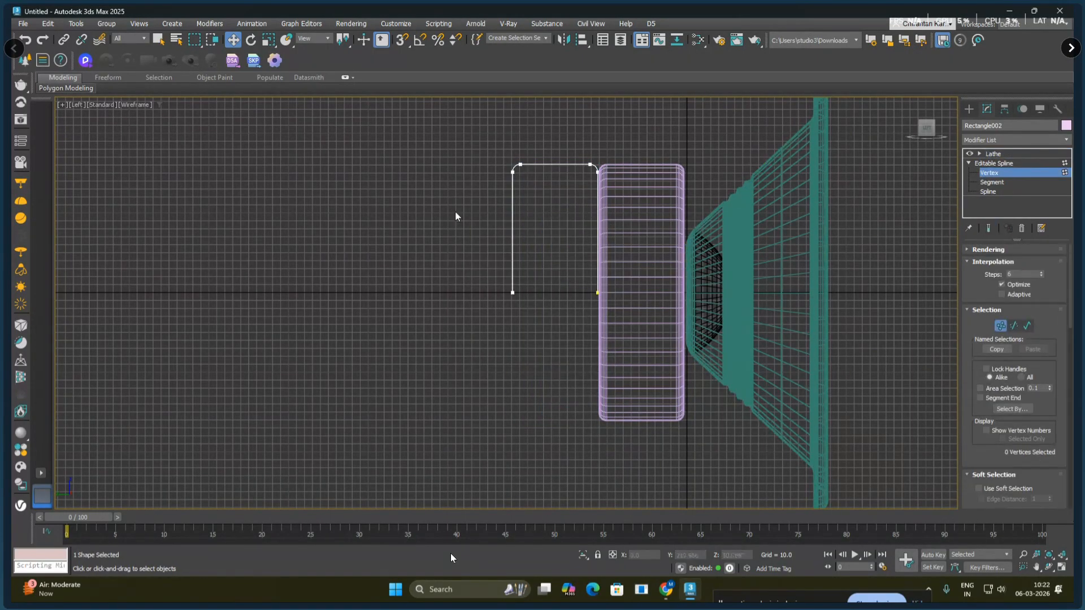
left_click_drag(533, 293, 532, 293)
left_click_drag(558, 165, 596, 166)
left_click_drag(480, 132, 637, 208)
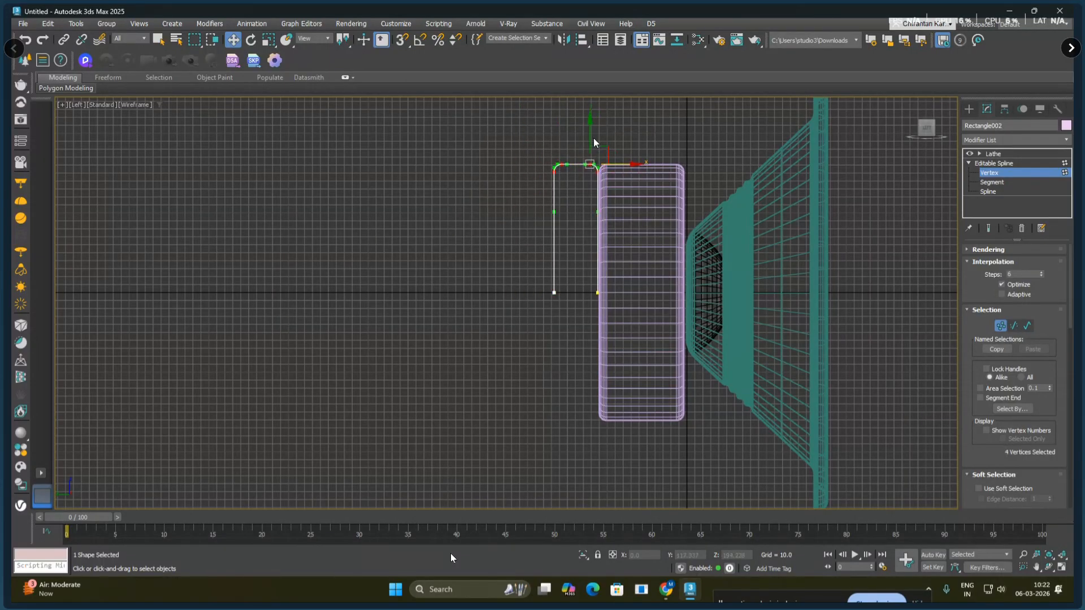
left_click_drag(586, 138, 586, 173)
left_click(573, 178)
left_click(984, 163)
left_click(993, 153)
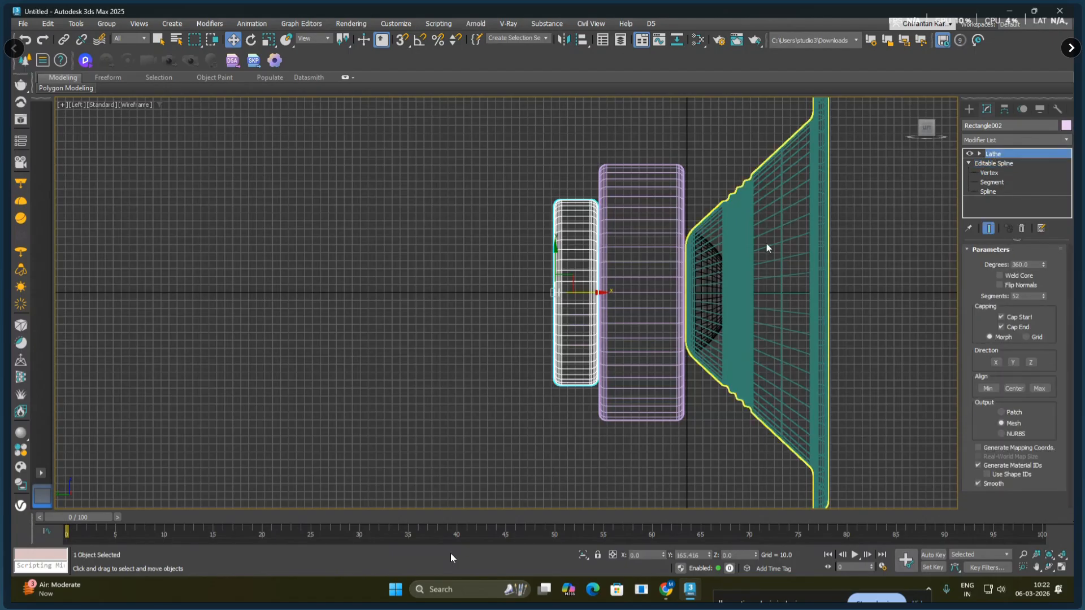
- Copy the large rear body back to about Y 221.7, directly behind the small disc
middle_click_drag(611, 329, 675, 330)
left_click(696, 323)
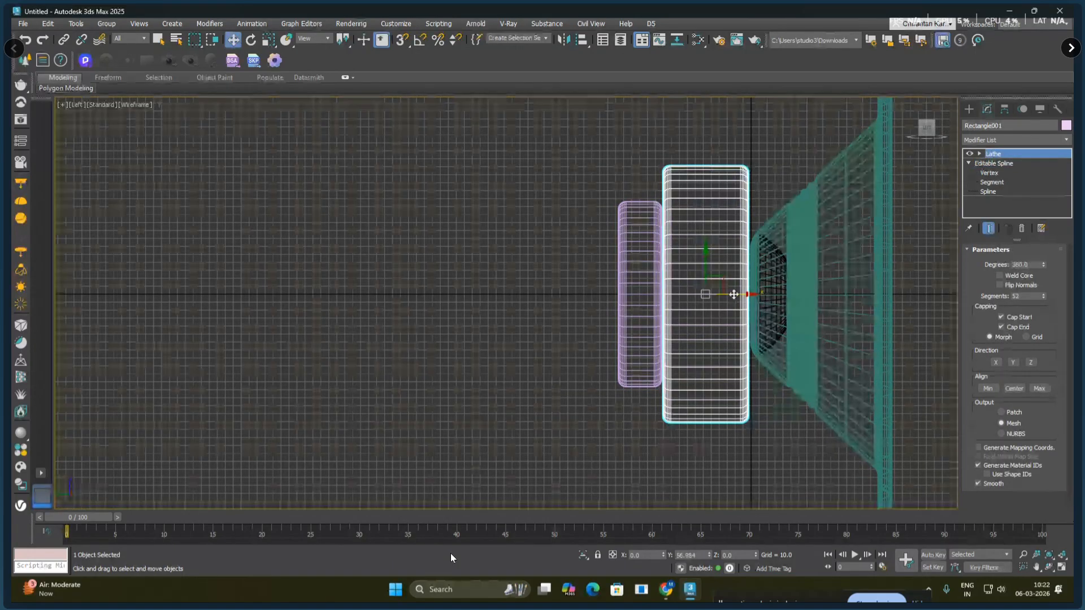
left_click_drag(734, 294, 602, 297, "shift")
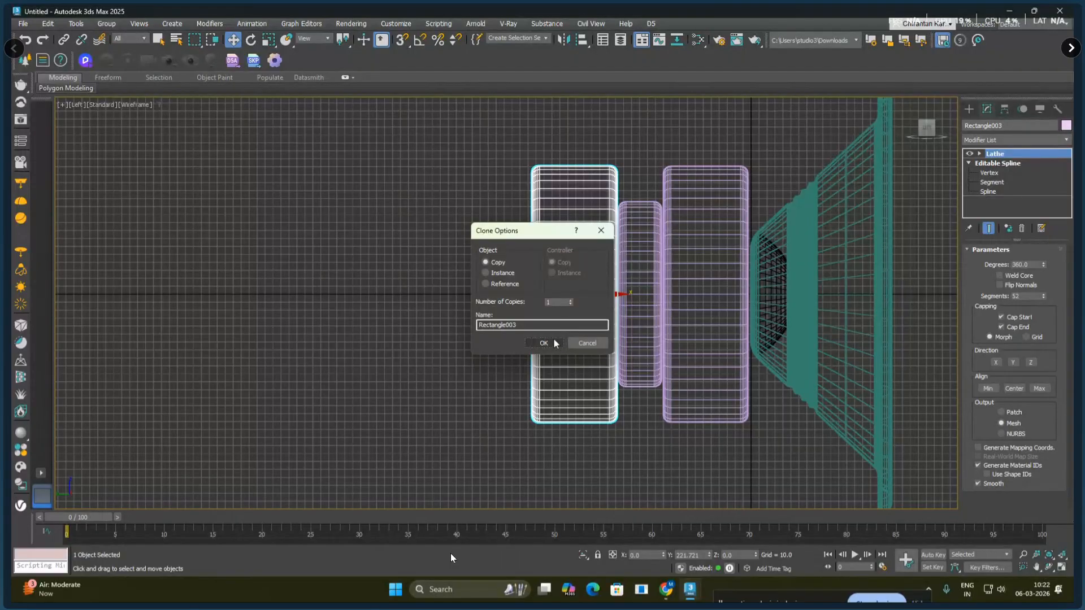
left_click(544, 343)
left_click(659, 439)
- Enable Weld Core in the Lathe modifier of all three rear bodies
left_click(697, 295)
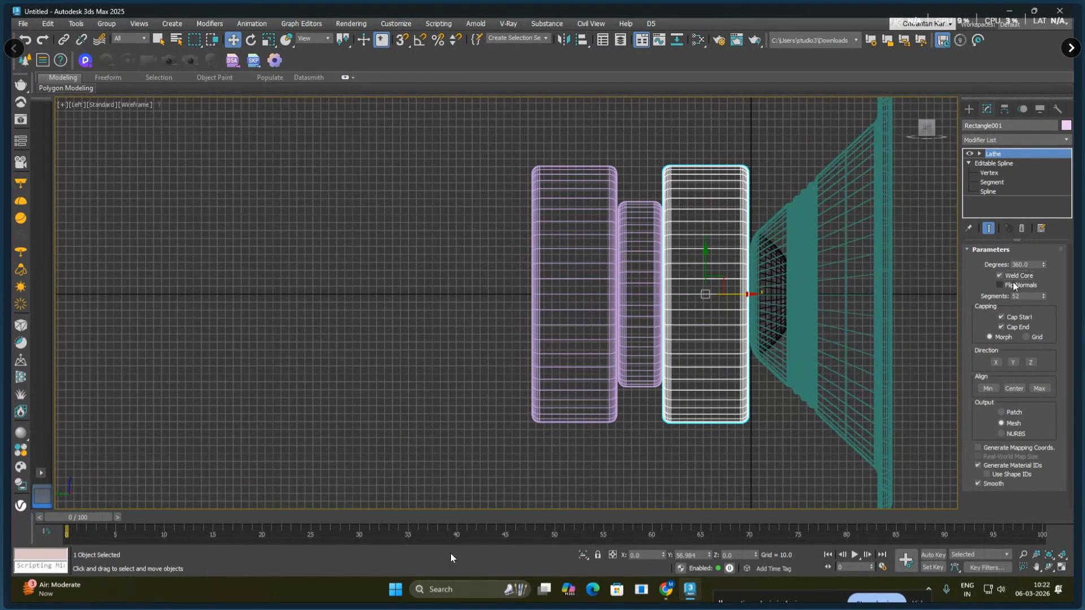
left_click(649, 317)
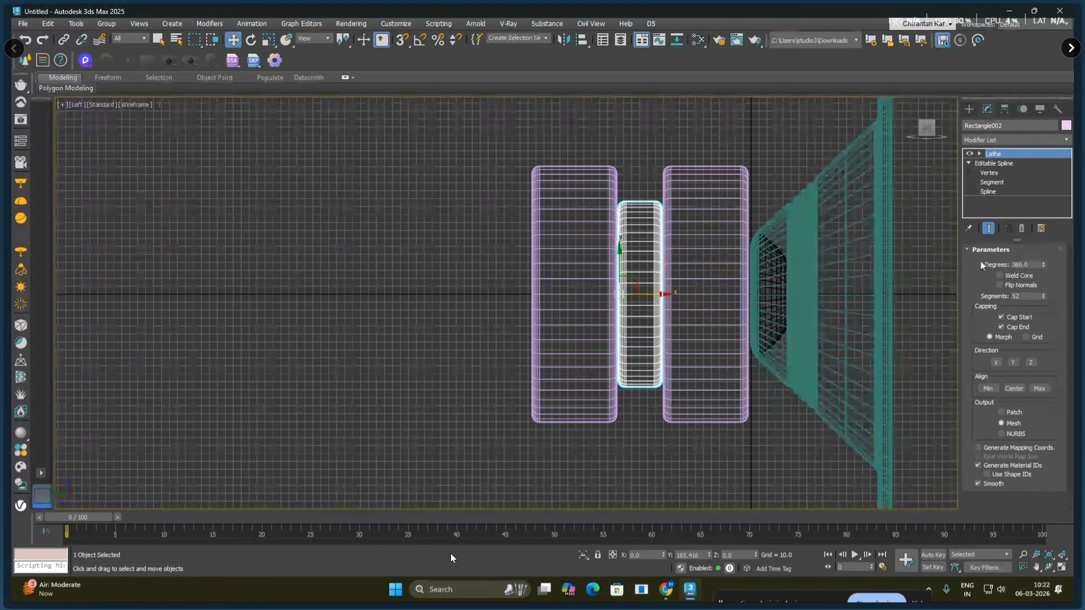
left_click(999, 275)
left_click(604, 302)
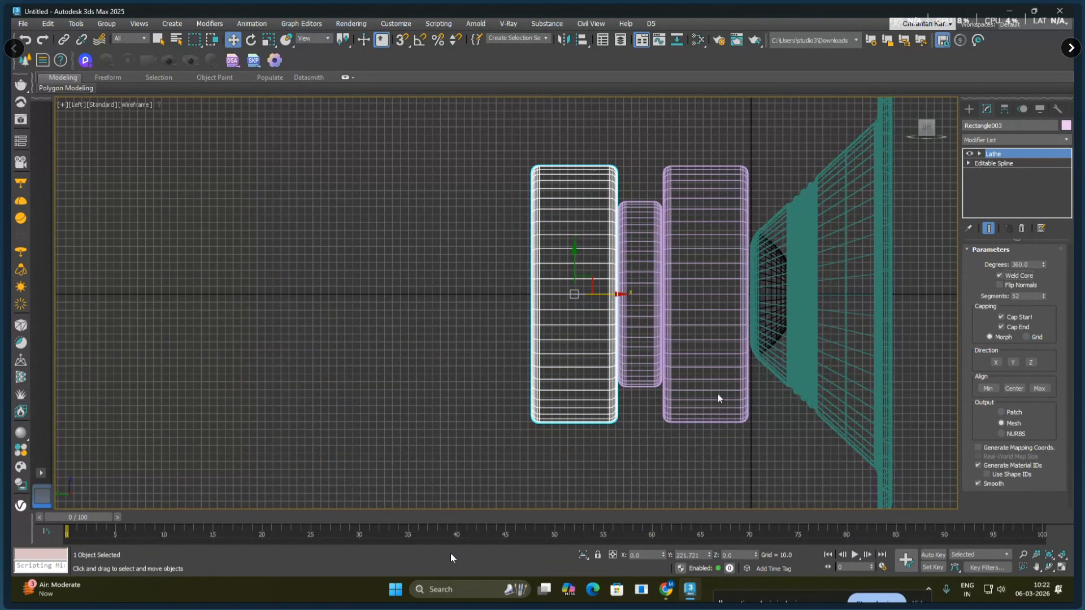
left_click(702, 436)
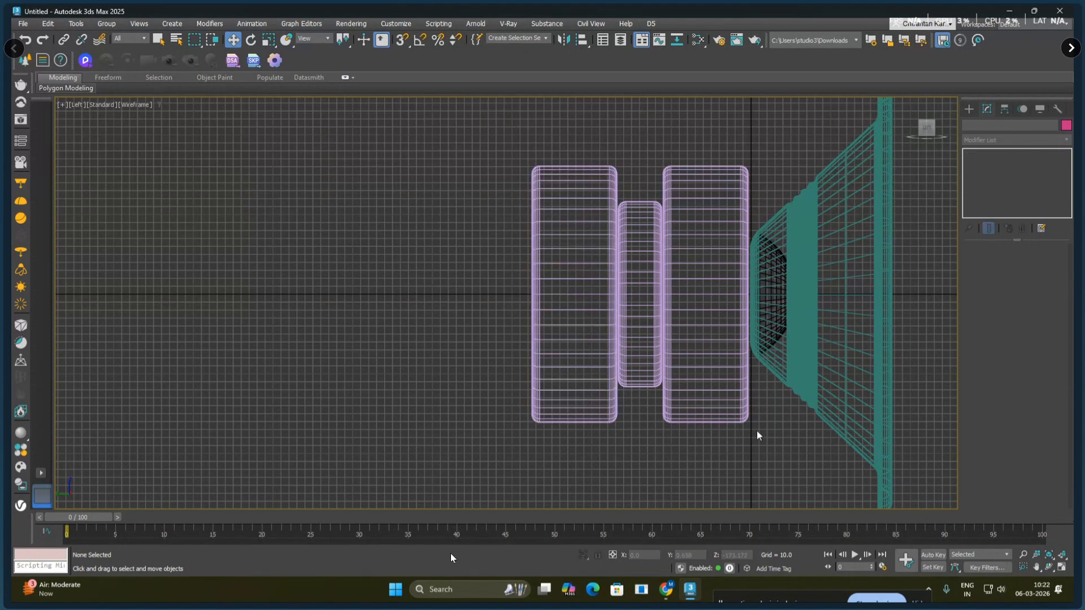
- Scale the dish and its centre dome up together uniformly, until the dish is clearly taller than the rear bodies
middle_click_drag(758, 436, 690, 412)
scroll(669, 415, "down", 3)
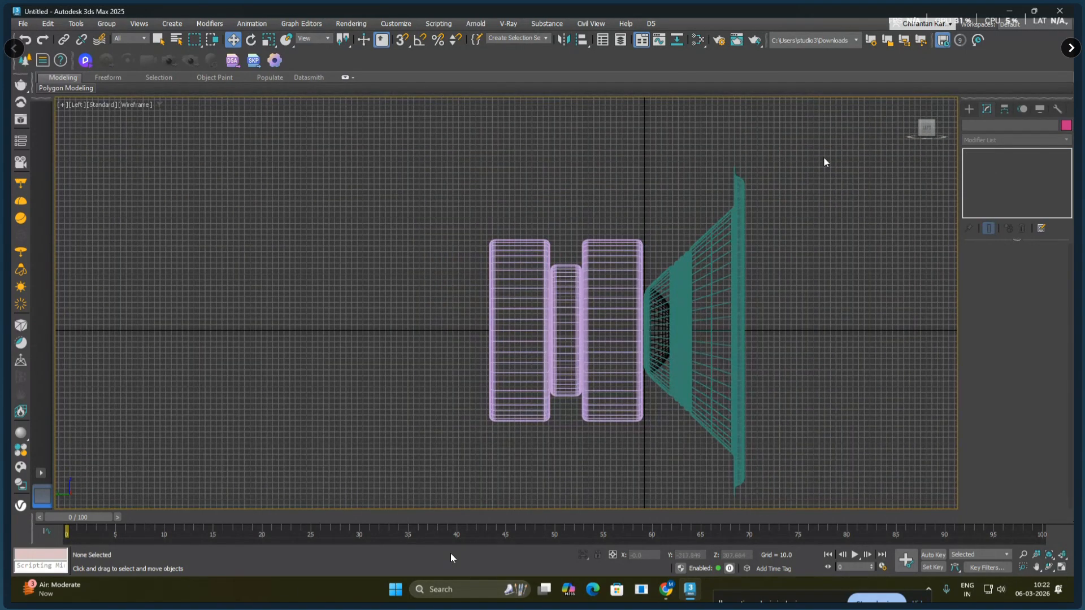
left_click_drag(823, 157, 656, 518)
right_click(672, 411)
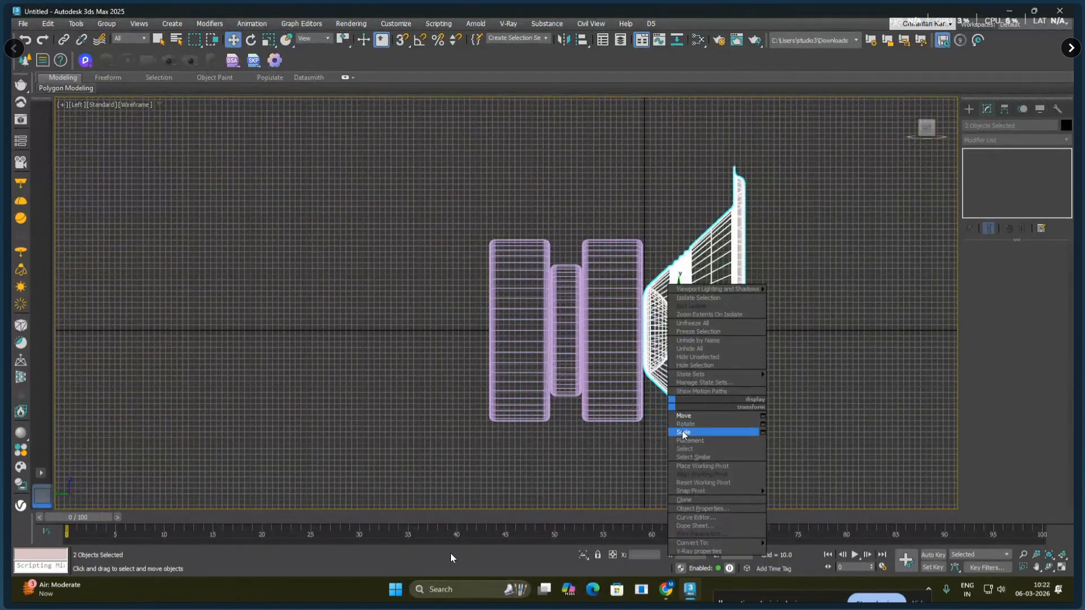
left_click(686, 433)
left_click_drag(689, 331, 694, 305)
- Move the enlarged dish and dome forward along the axis until the narrow end touches the front rear body
right_click(698, 307)
left_click(708, 321)
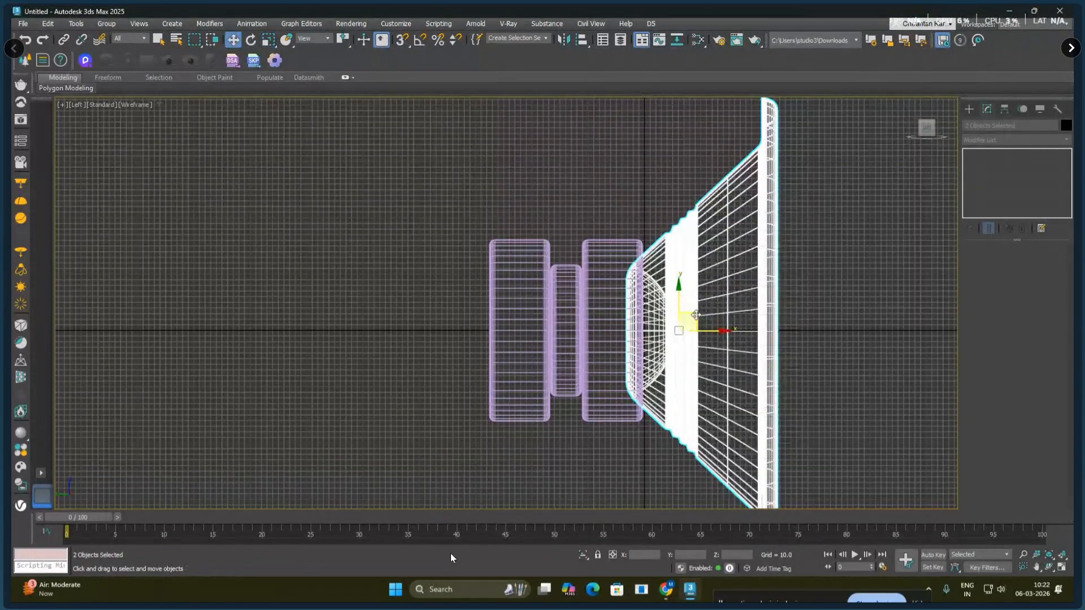
left_click_drag(717, 327, 734, 327)
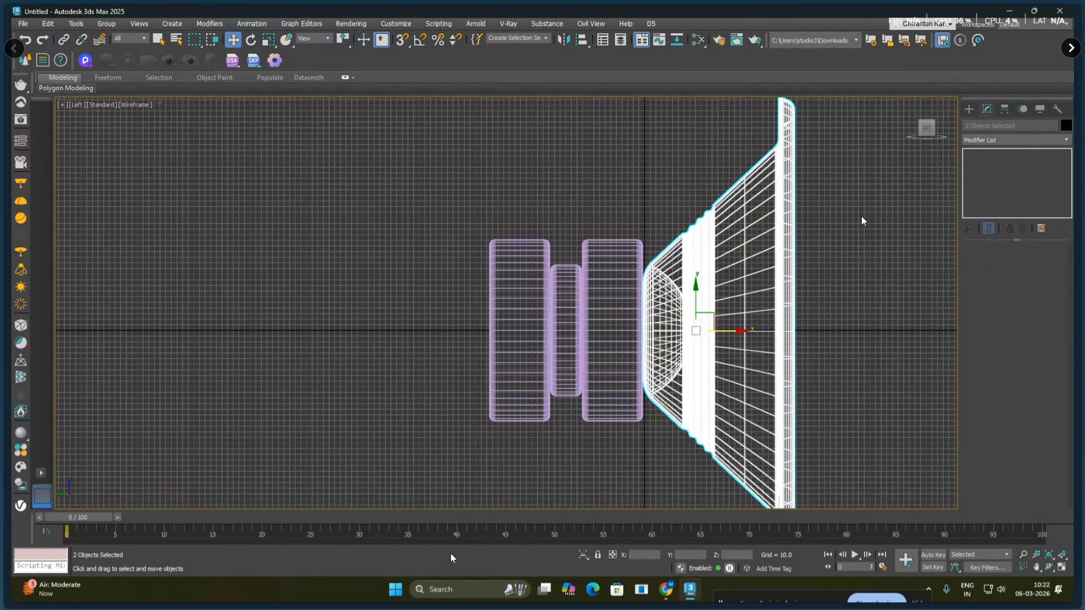
left_click(861, 181)
- Set the dish's object color to dark red
left_click_drag(785, 260, 706, 455)
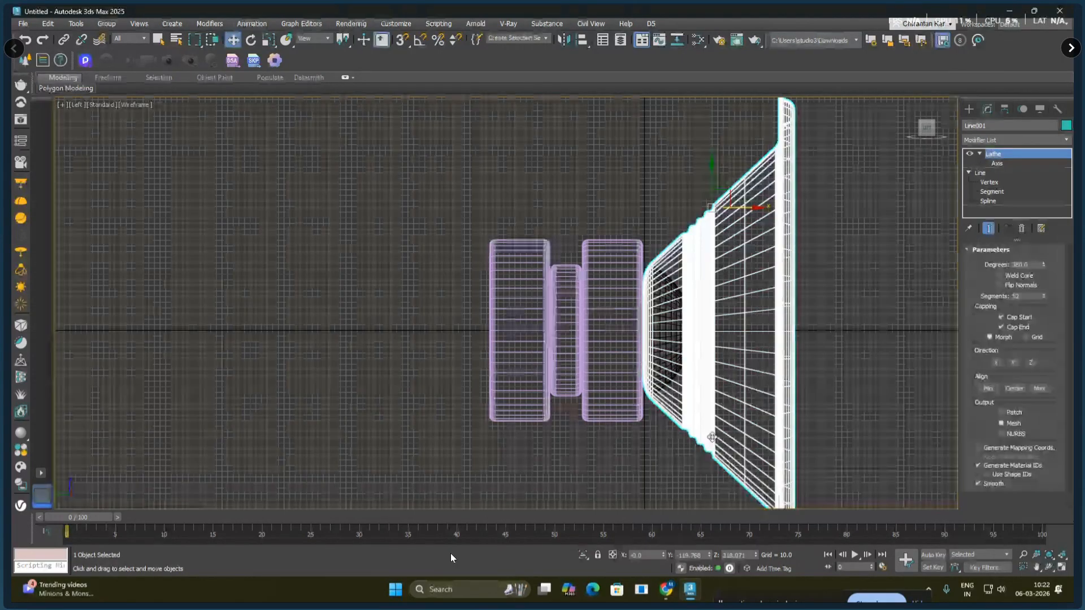
left_click(1066, 126)
left_click(455, 288)
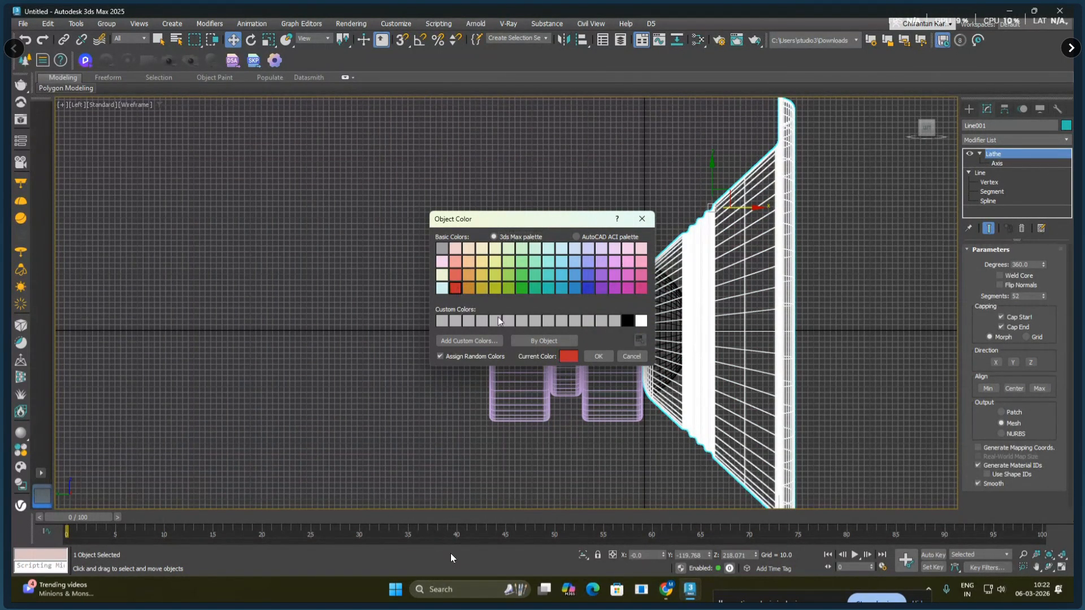
left_click(591, 354)
- Set the object color of the three rear bodies to the light grey custom color
left_click_drag(478, 219, 631, 461)
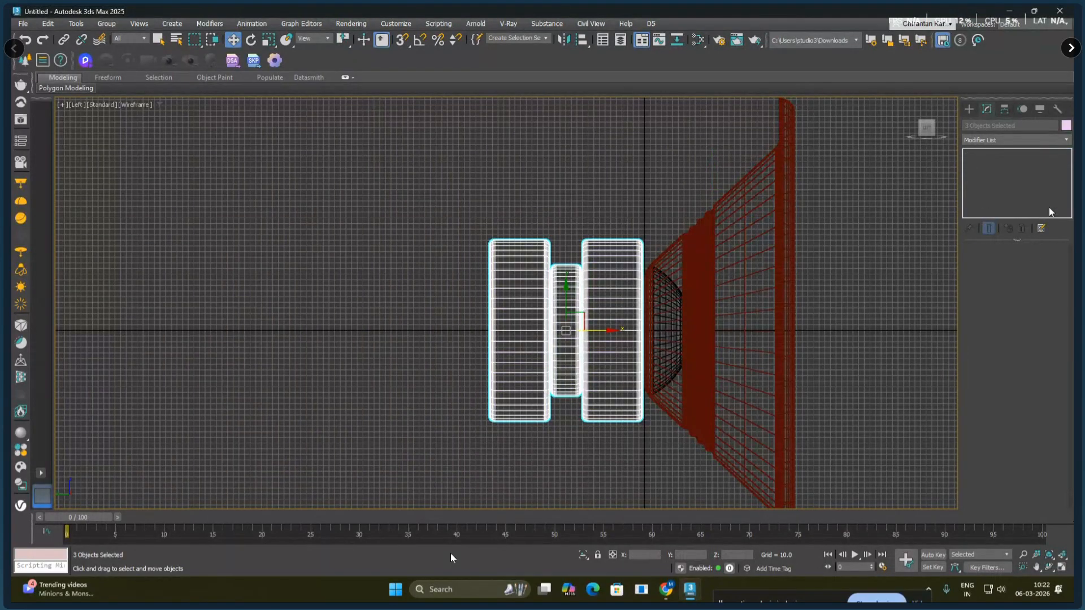
left_click(1066, 125)
left_click(613, 321)
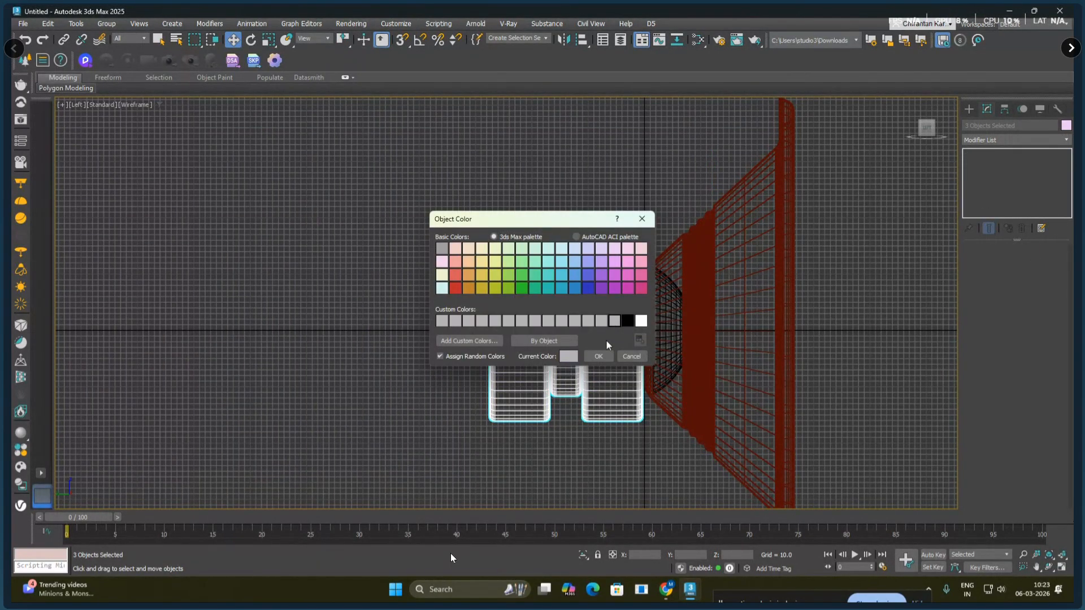
left_click(597, 356)
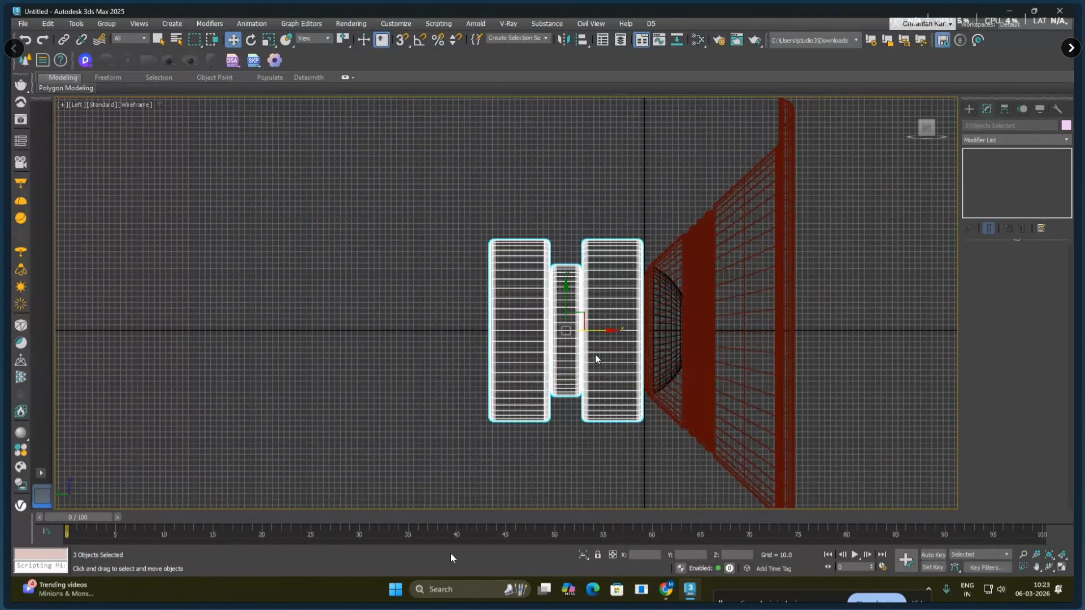
left_click(865, 291)
- Examine the coloured speaker from the front side in the shaded perspective view
middle_click_drag(849, 297, 761, 297)
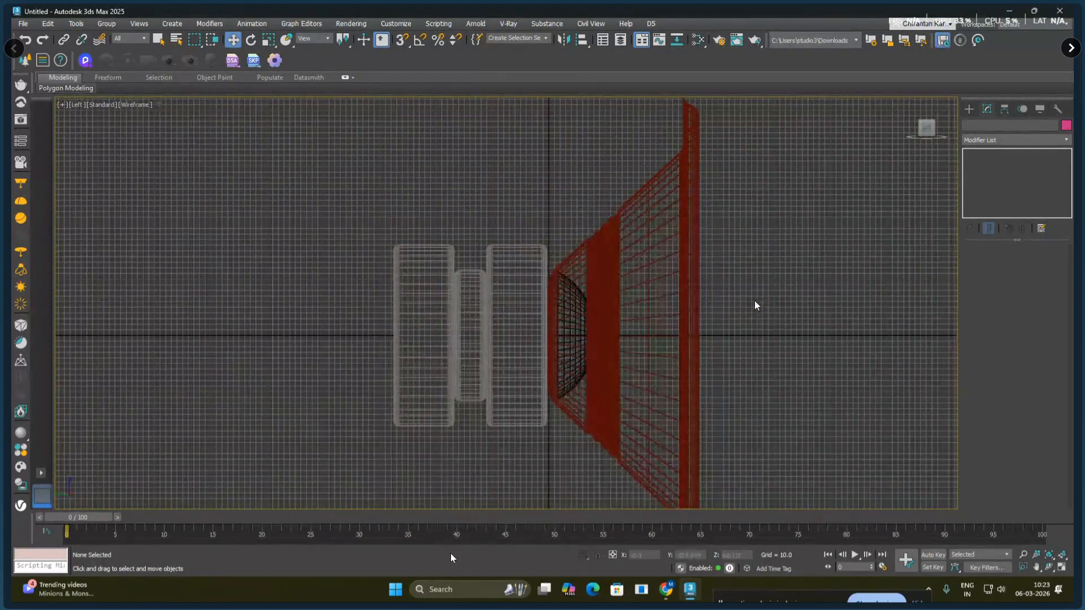
key("p")
scroll(755, 300, "down", 3)
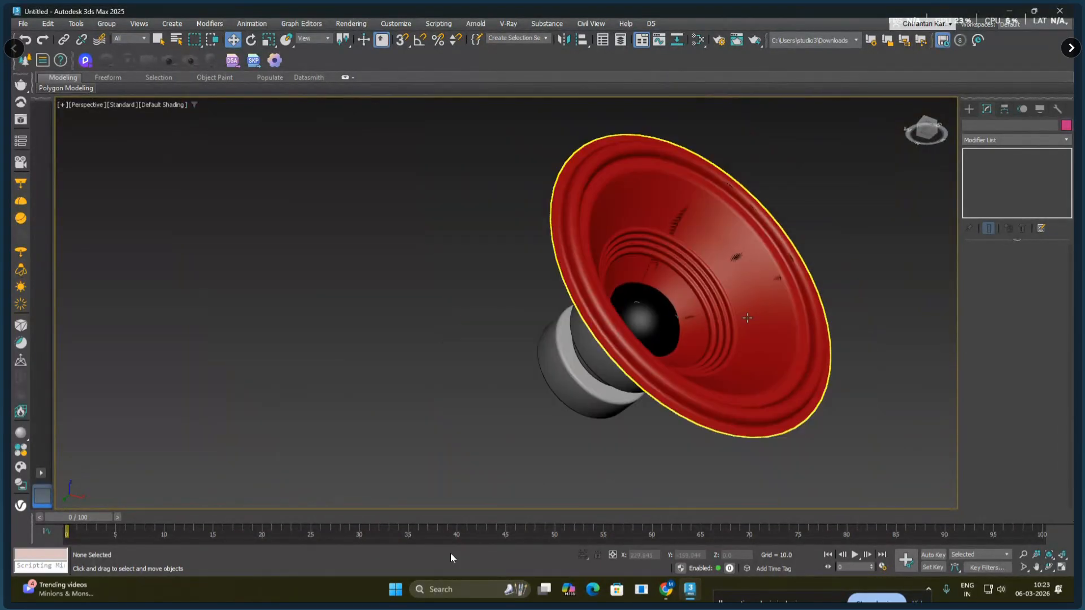
mouse_move(754, 300)
middle_mouse_down("alt")
mouse_move(732, 359)
mouse_move(736, 348)
middle_mouse_up("alt")
scroll(732, 359, "up", 2)
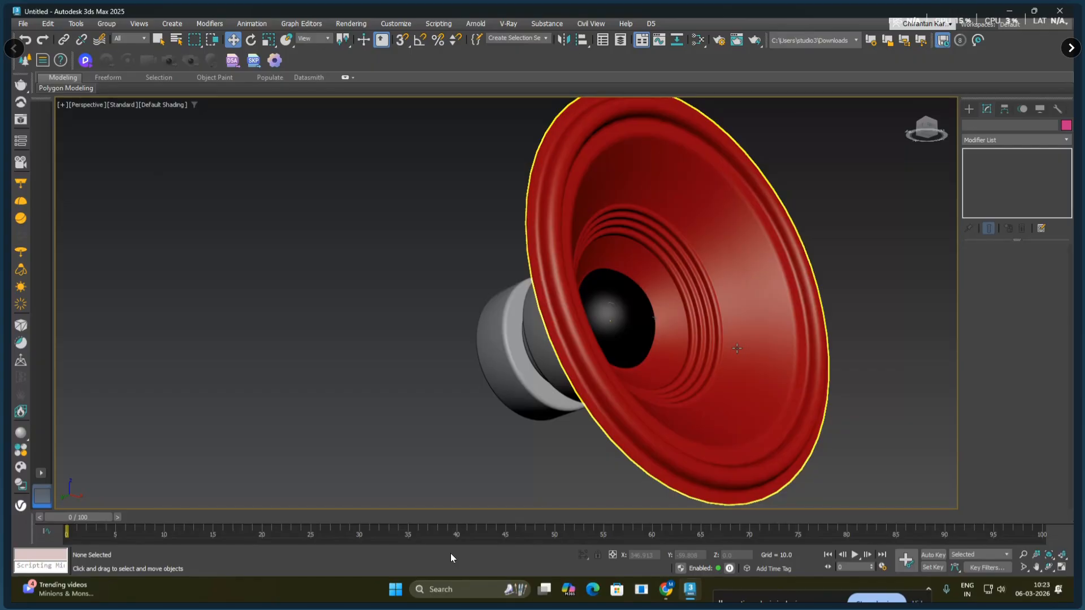
- Draw a tall rectangle spline about 2500 long and 1561 wide in the front view, enclosing the speaker near its lower end
key("f")
key("F3")
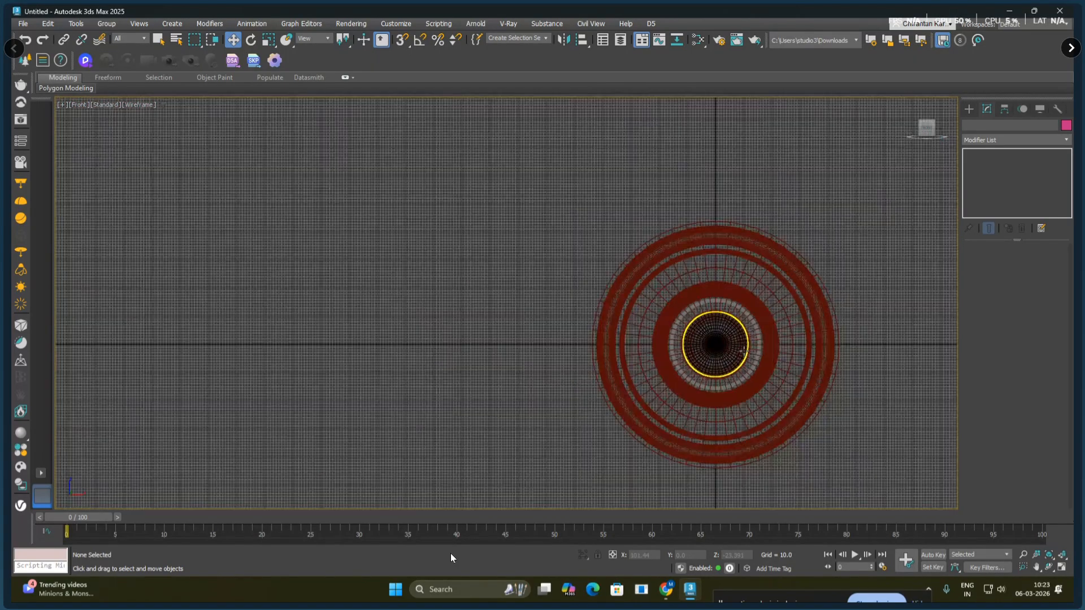
scroll(744, 351, "down", 3)
middle_click_drag(744, 351, 558, 317)
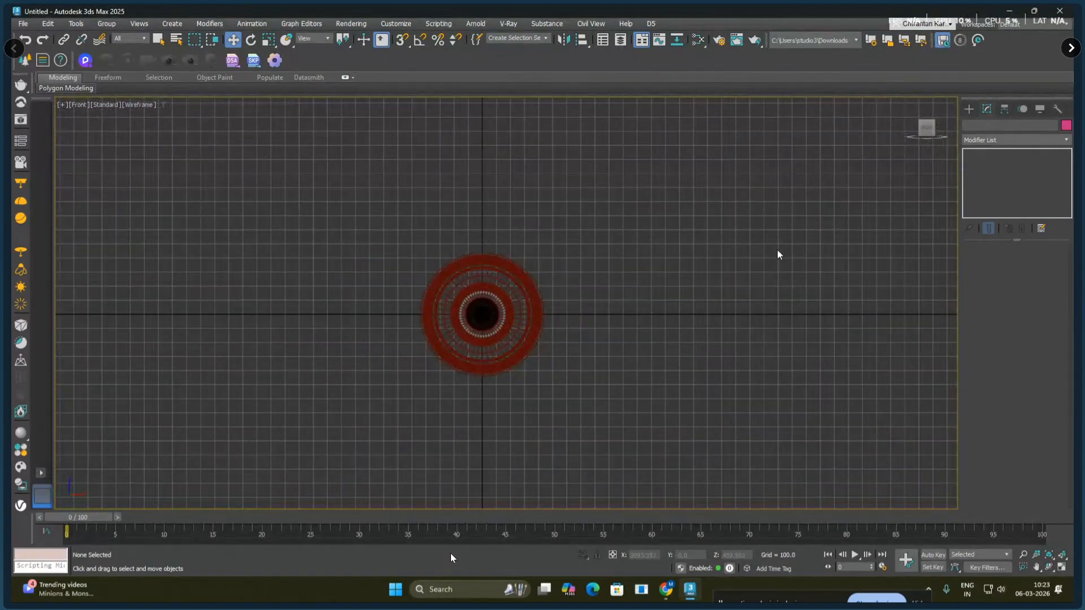
left_click(968, 108)
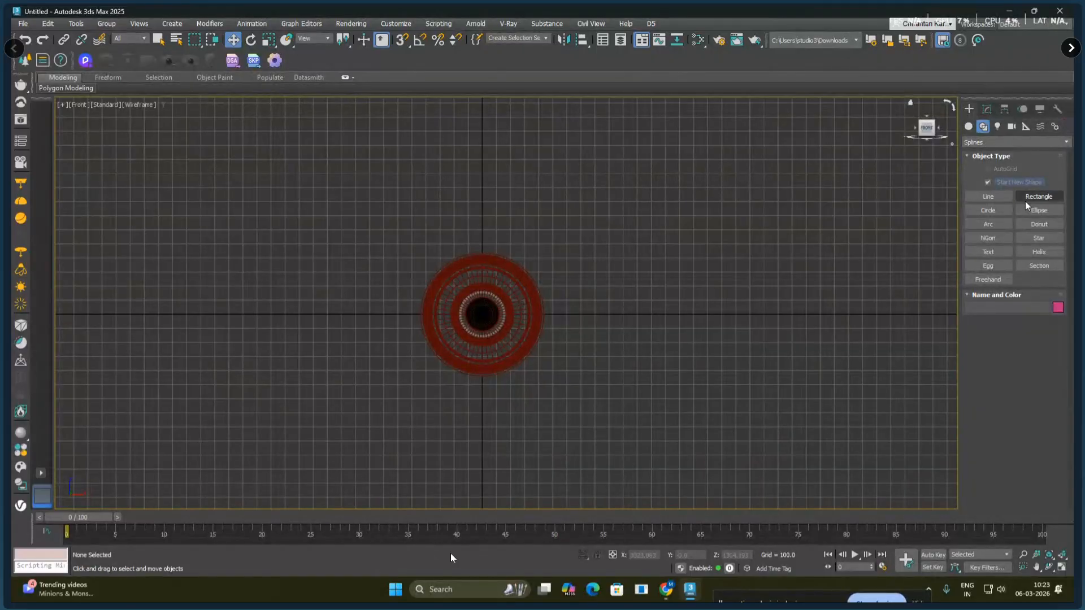
left_click(1039, 196)
middle_click_drag(639, 262, 654, 295)
scroll(624, 317, "down", 2)
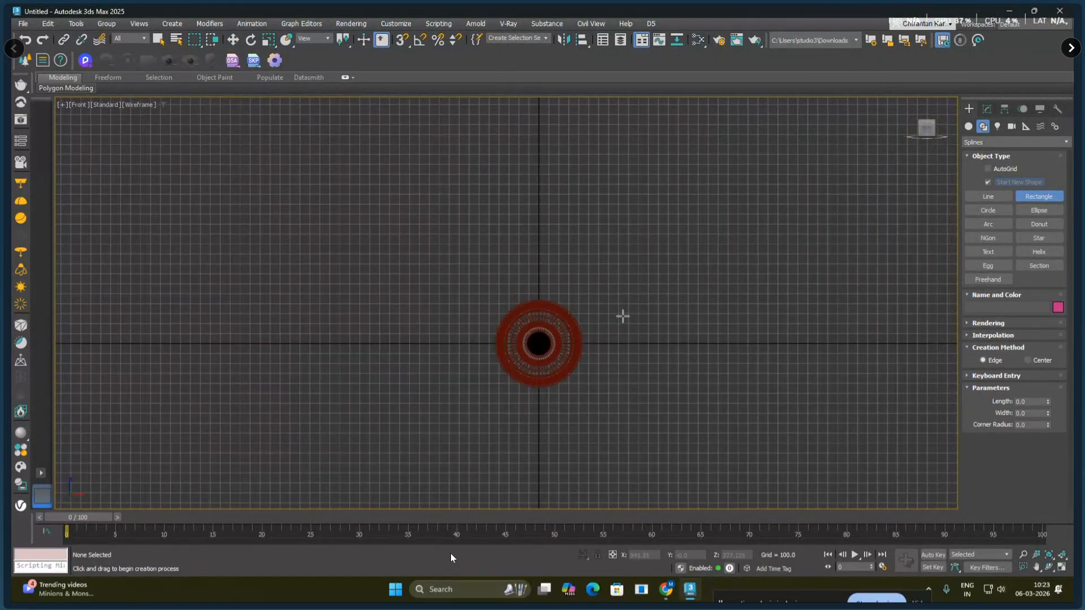
middle_click_drag(520, 342, 539, 314)
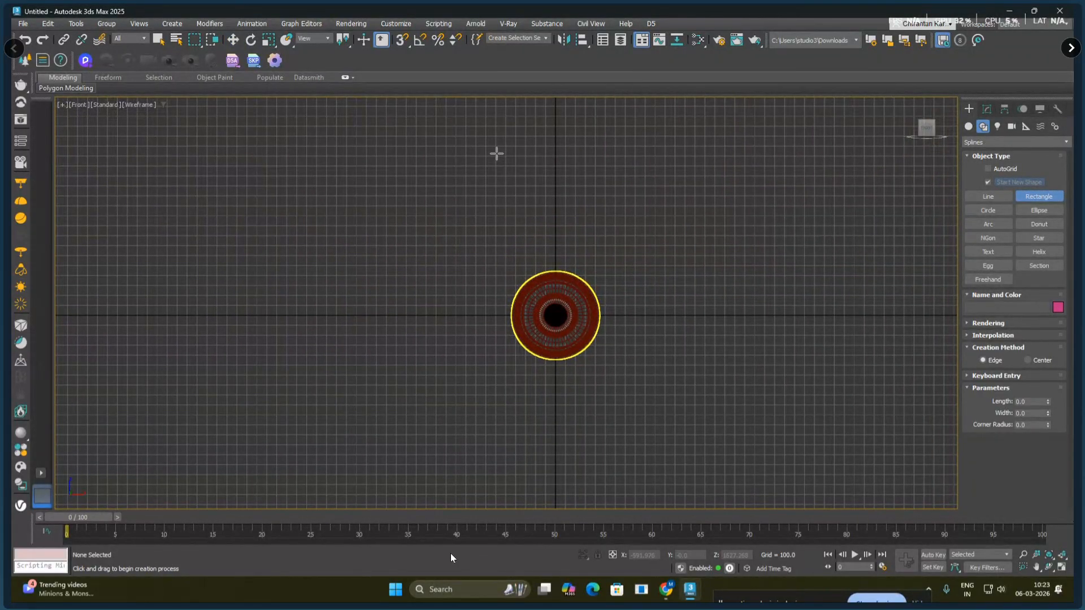
left_click_drag(498, 136, 656, 377)
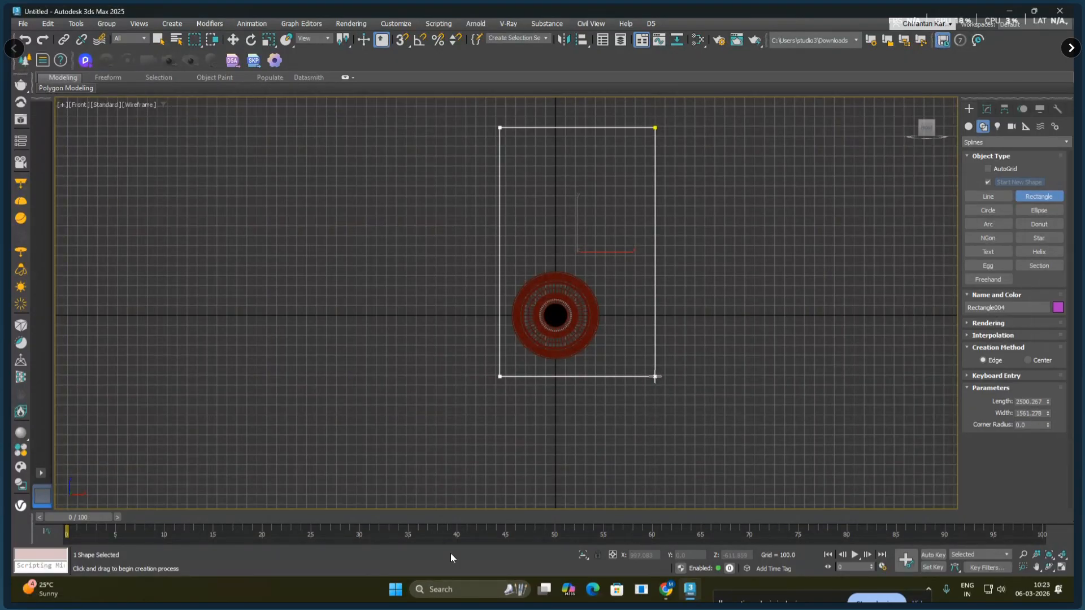
- Center the rectangle on the speaker axis by setting its absolute world X and Y positions to 0
key("w")
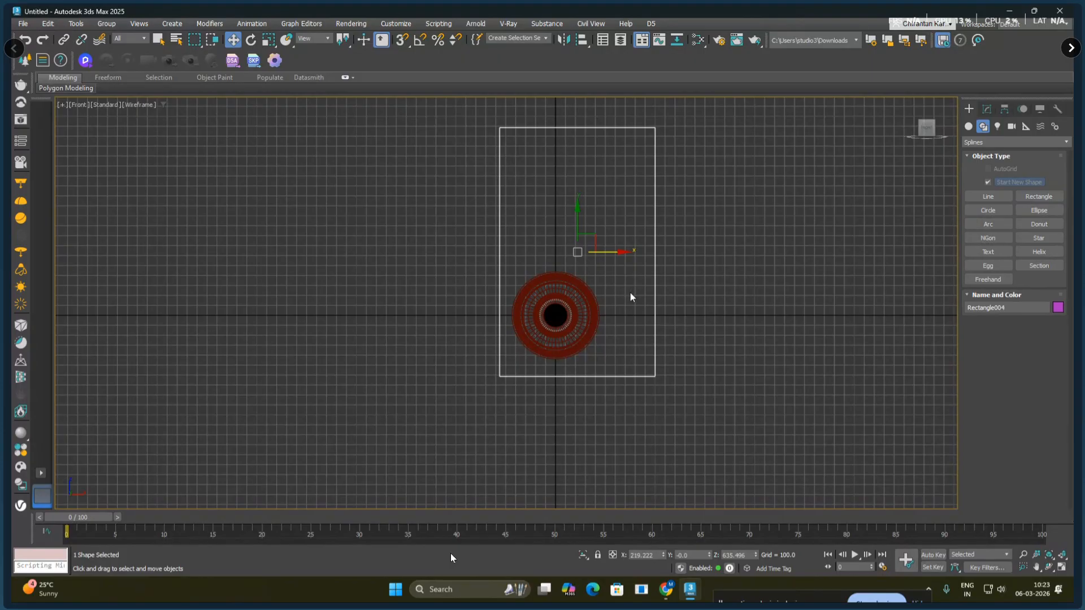
right_click(236, 40)
right_click(744, 263)
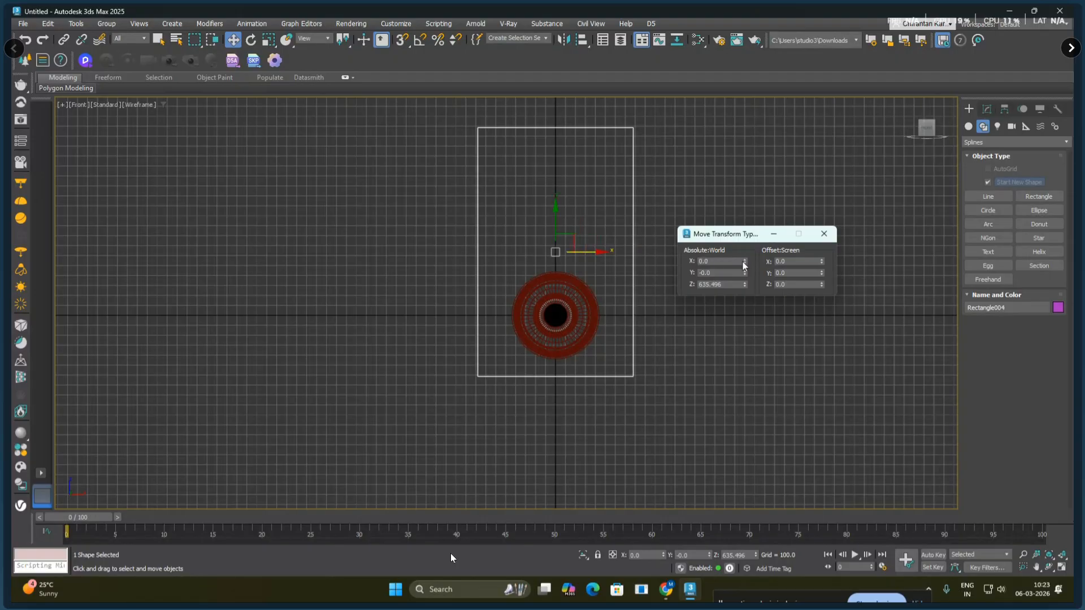
right_click(745, 273)
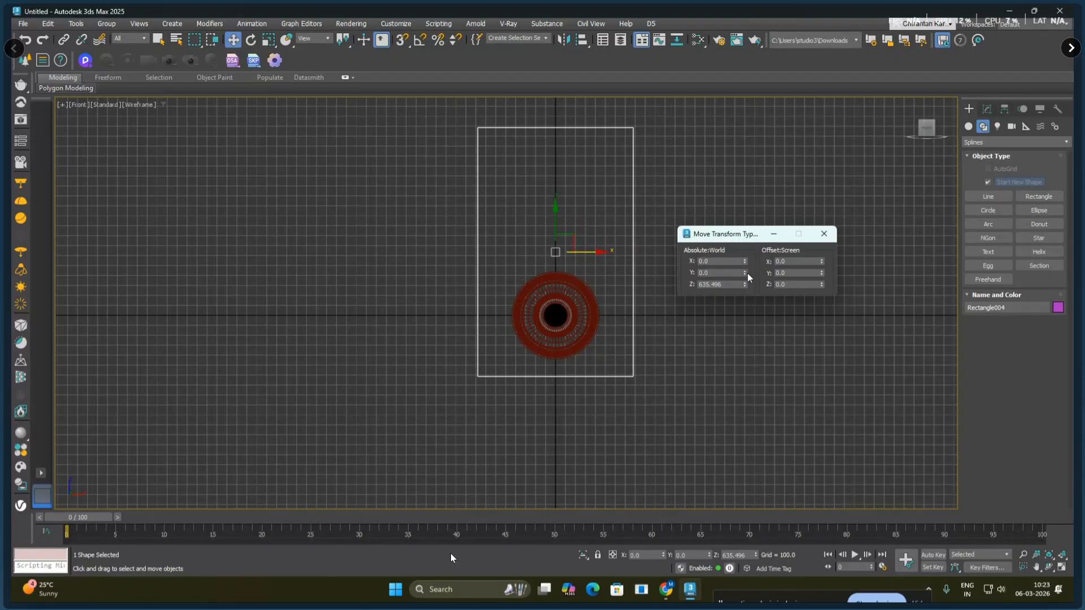
left_click(824, 234)
- Draw a circle spline from the dish's center, just outside its outer rim, in the front view
middle_click_drag(662, 338, 691, 380)
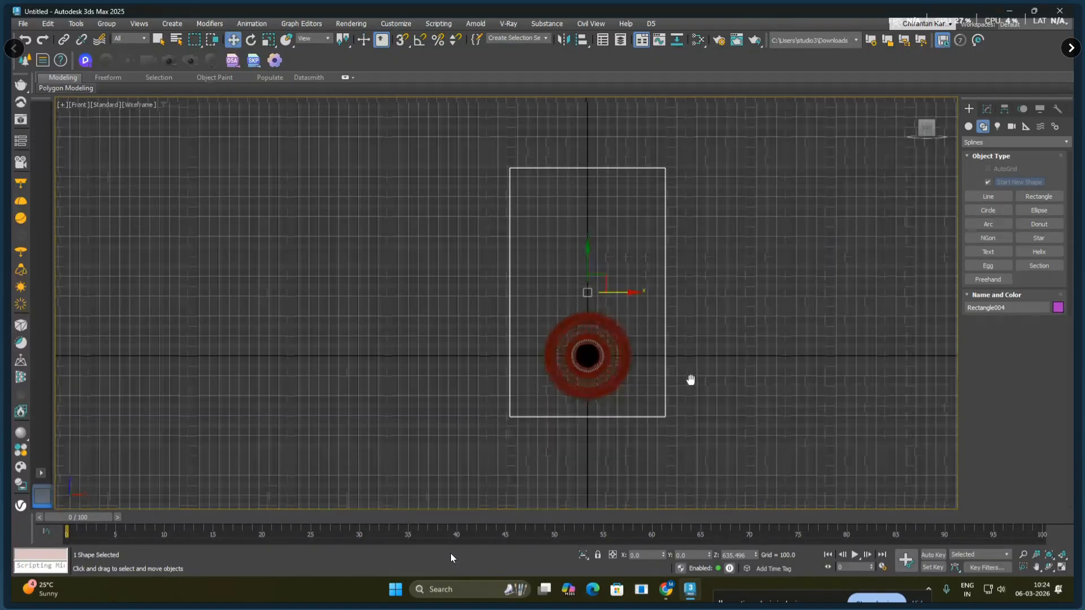
scroll(609, 375, "up", 6)
left_click(987, 210)
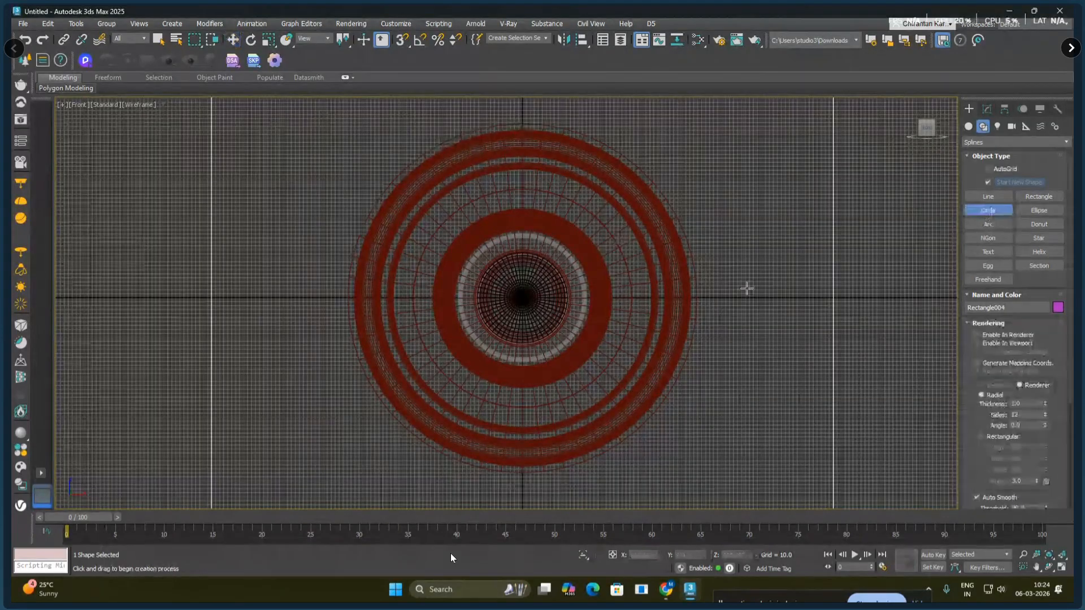
middle_click_drag(540, 305, 535, 295)
left_click_drag(517, 289, 643, 411)
right_click(733, 344)
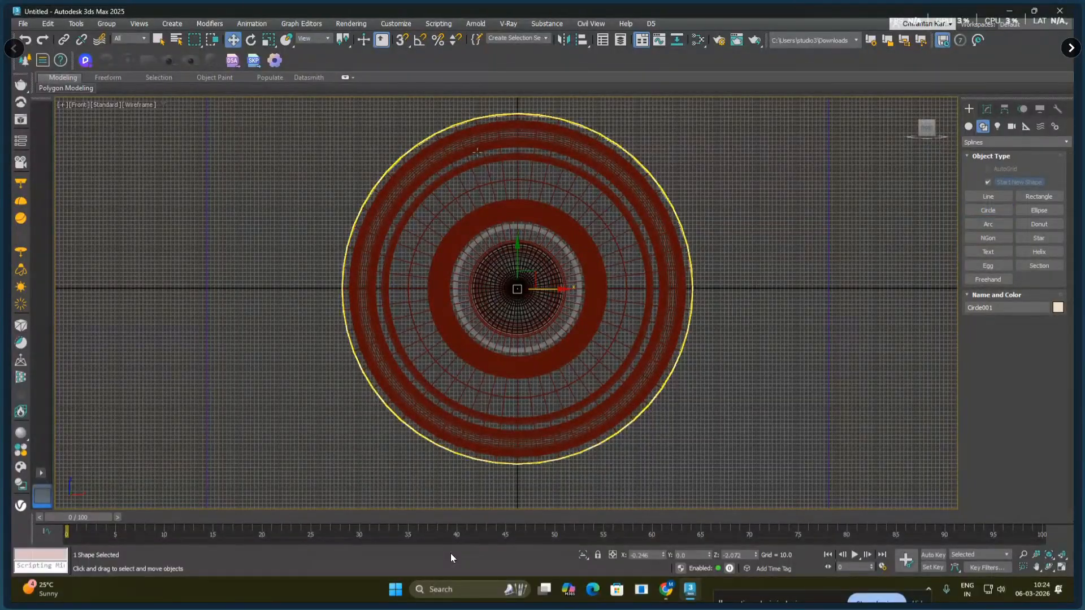
- Set the circle's absolute world X position to 0 and deselect it
left_click(233, 39)
right_click(232, 41)
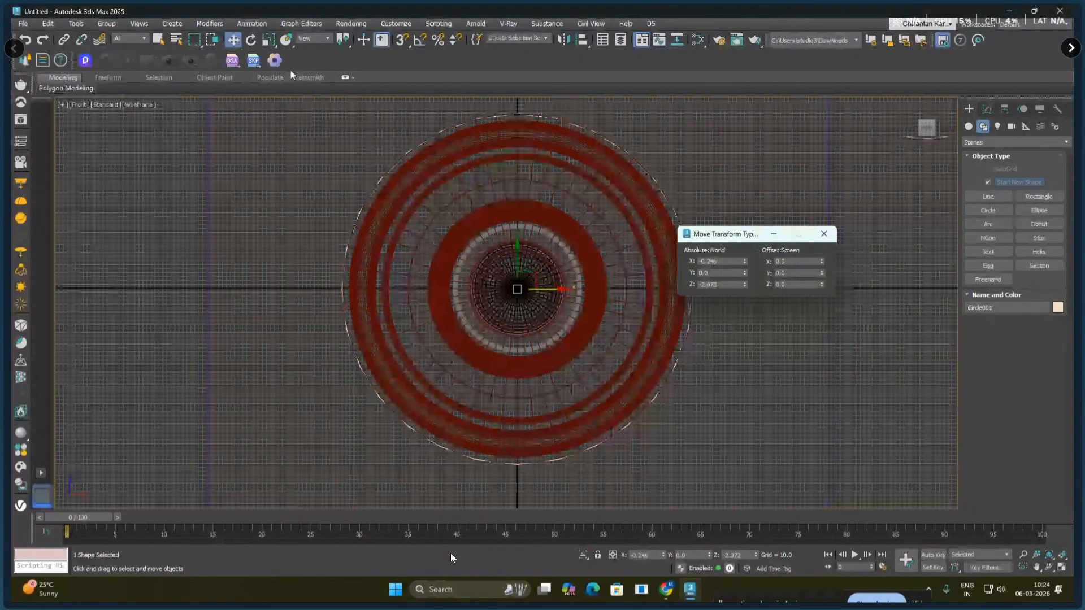
right_click(744, 261)
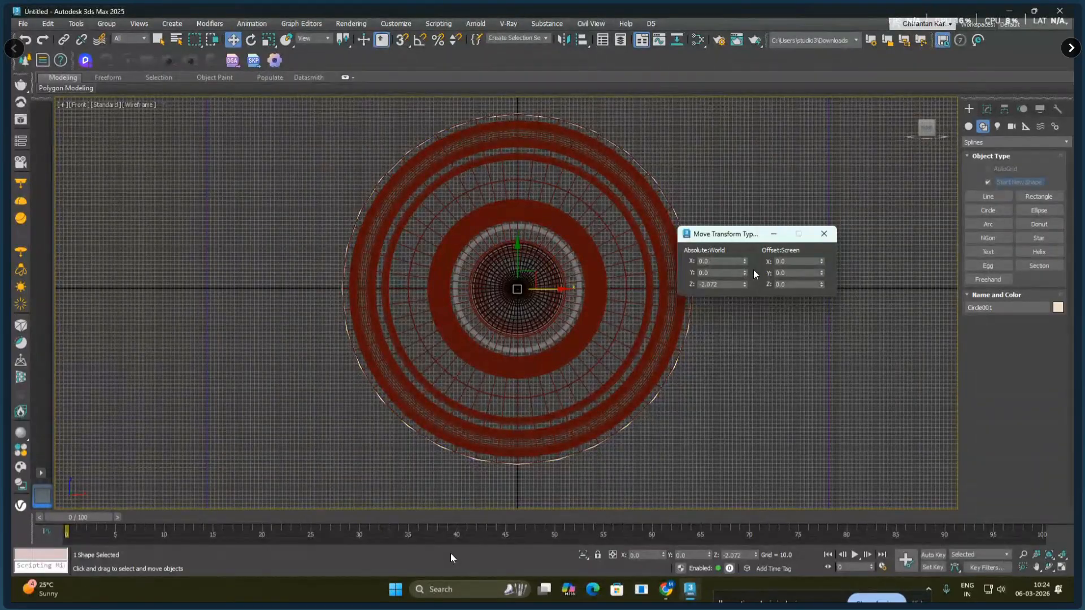
left_click(823, 234)
left_click(701, 420)
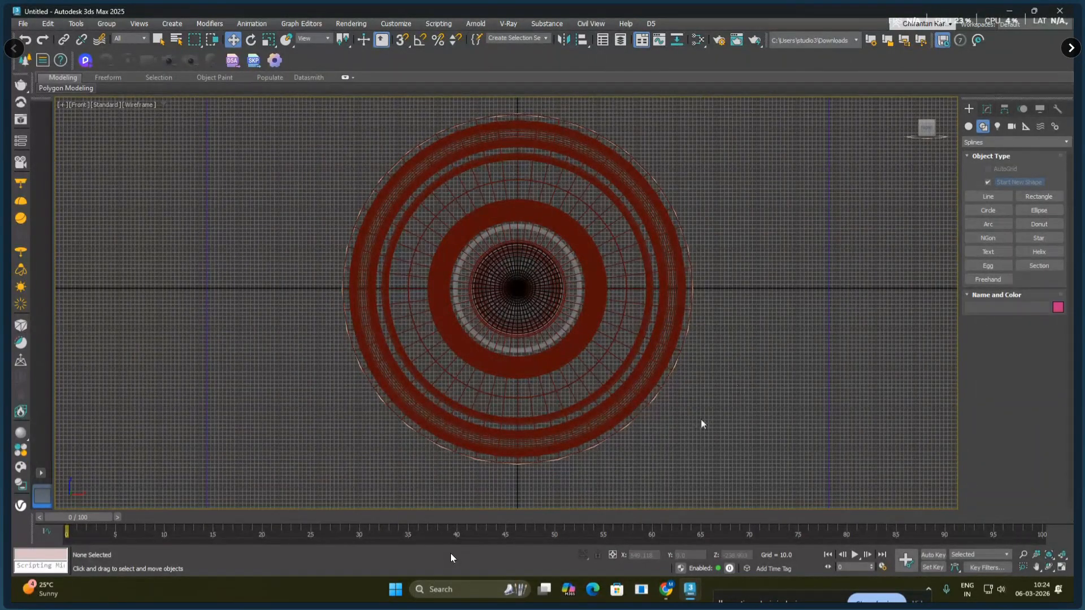
scroll(707, 385, "down", 6)
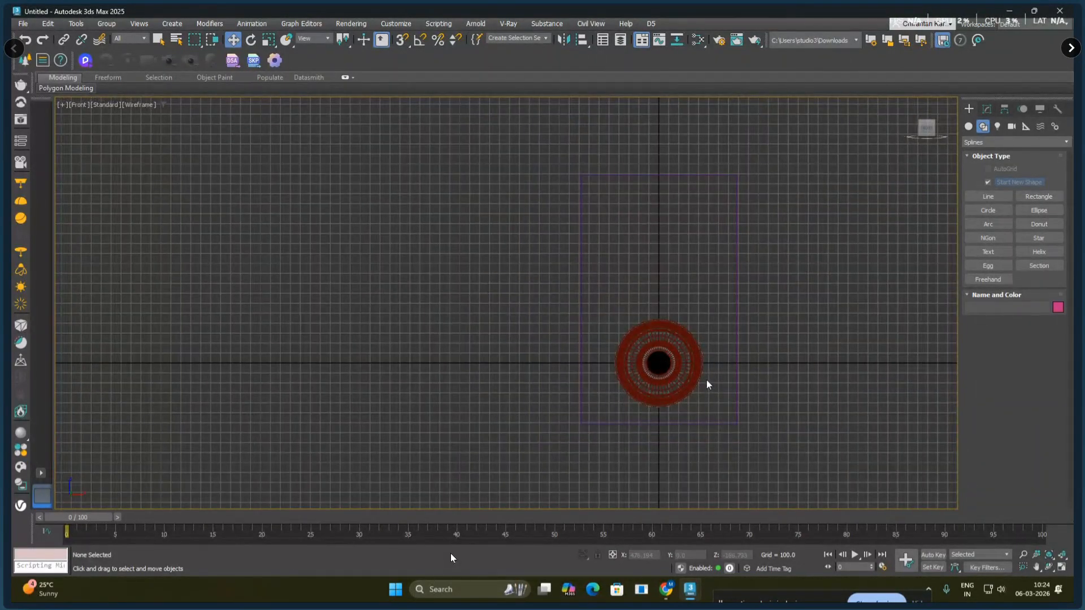
left_click(707, 380)
left_click(736, 363)
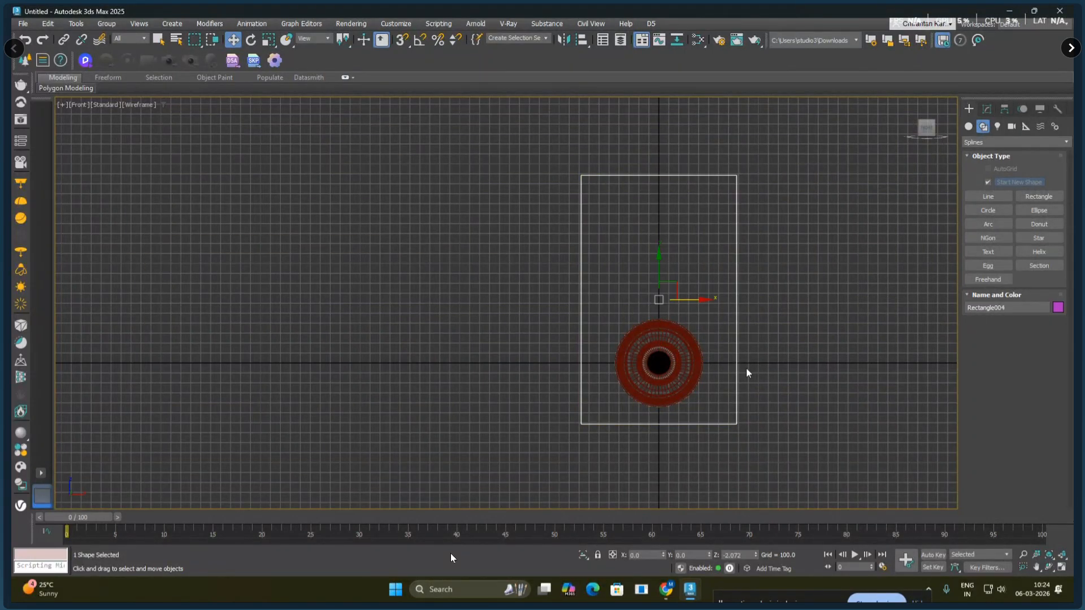
key("alt+q")
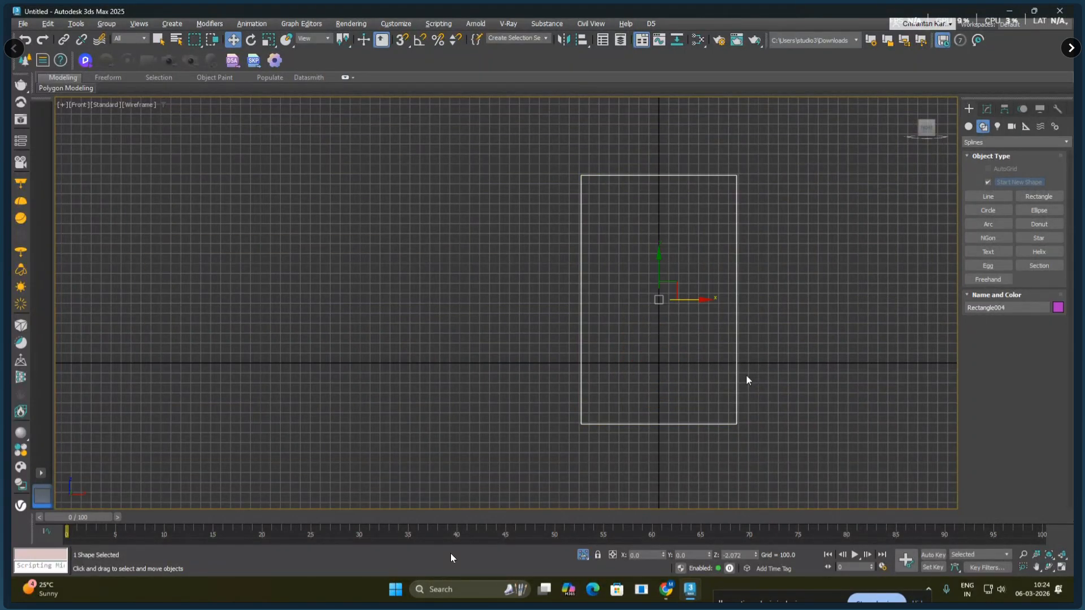
left_click(583, 555)
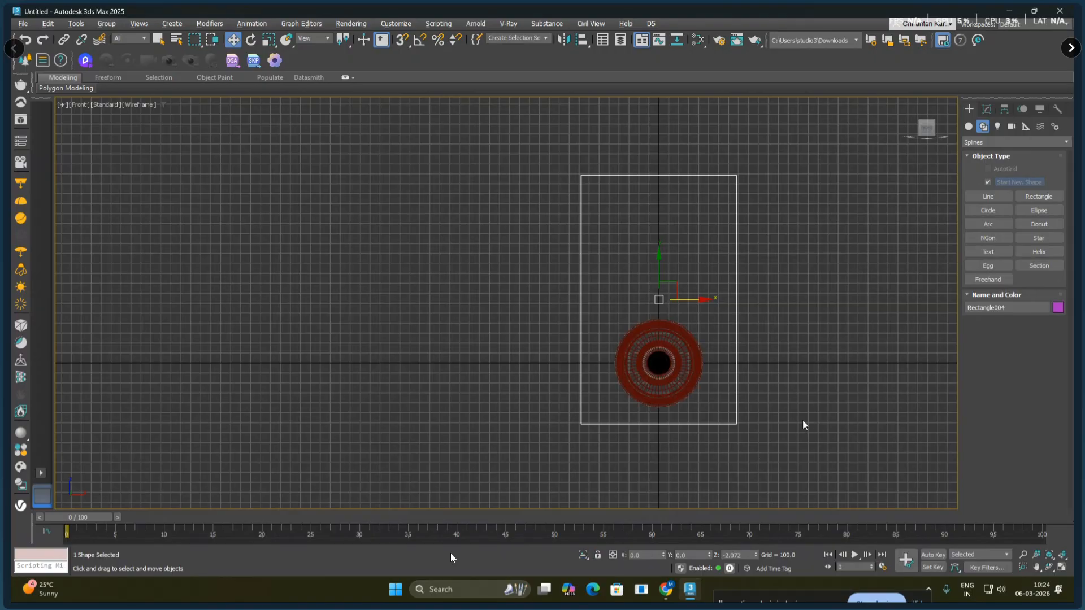
left_click_drag(791, 284, 500, 421)
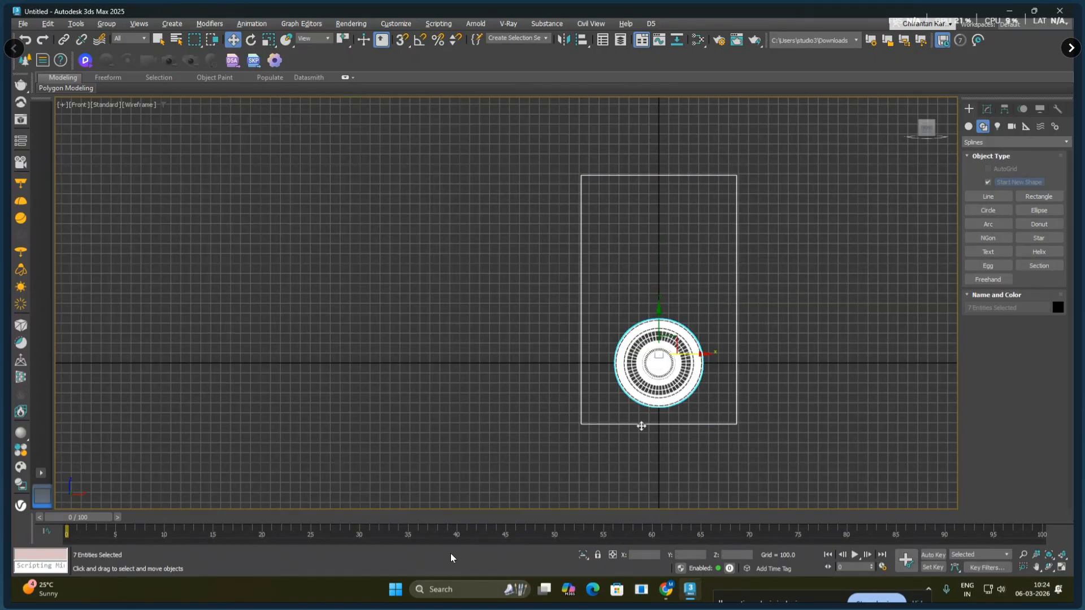
left_click(804, 344)
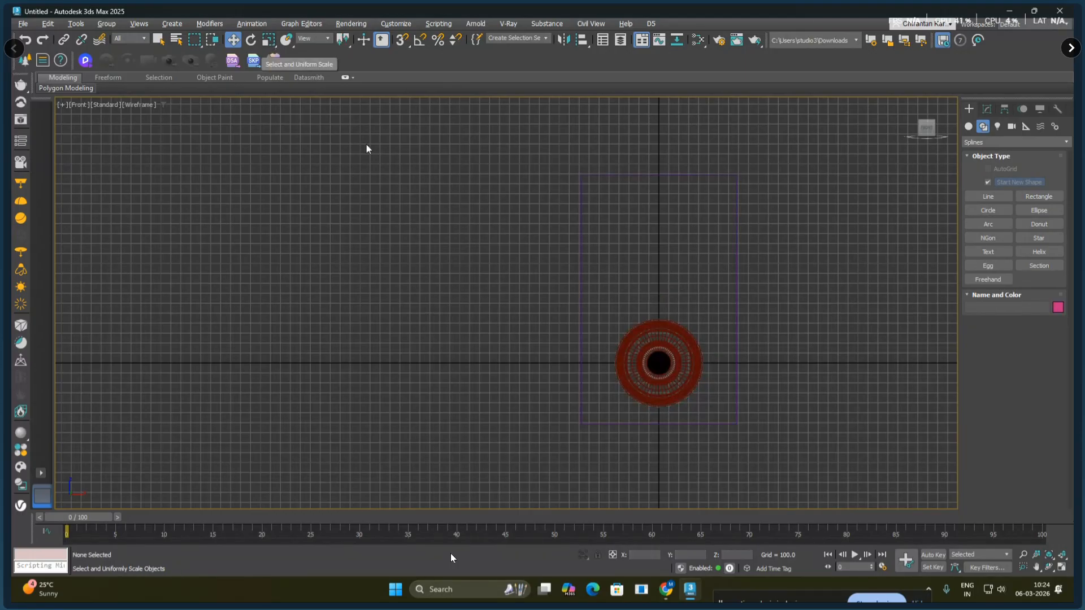
- Select the circle around the dish together with the large rectangle and isolate both shapes
scroll(670, 321, "up", 2)
scroll(671, 321, "up", 3)
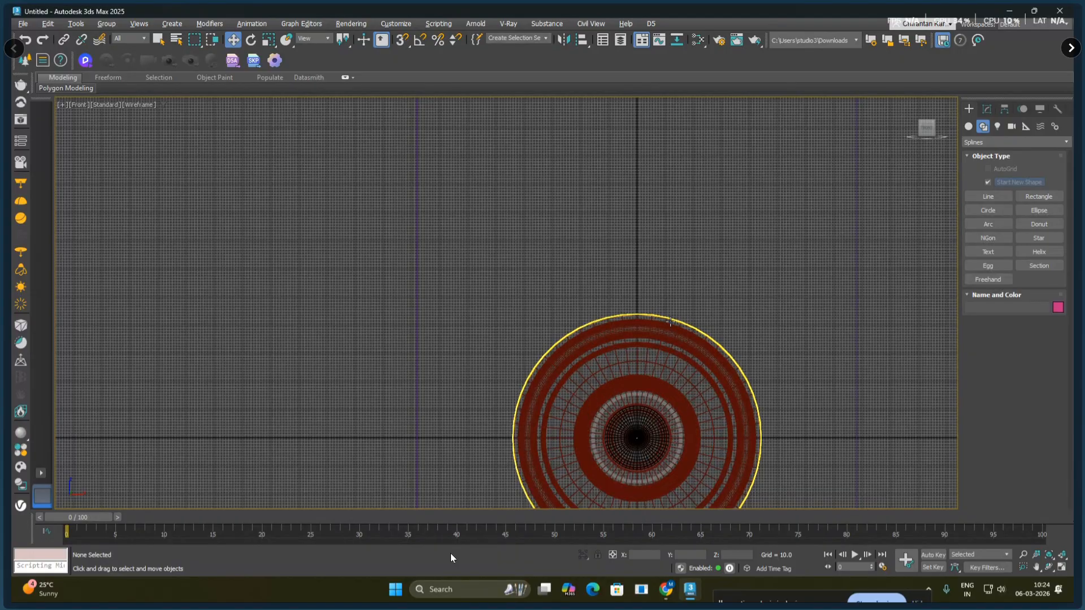
left_click(670, 319)
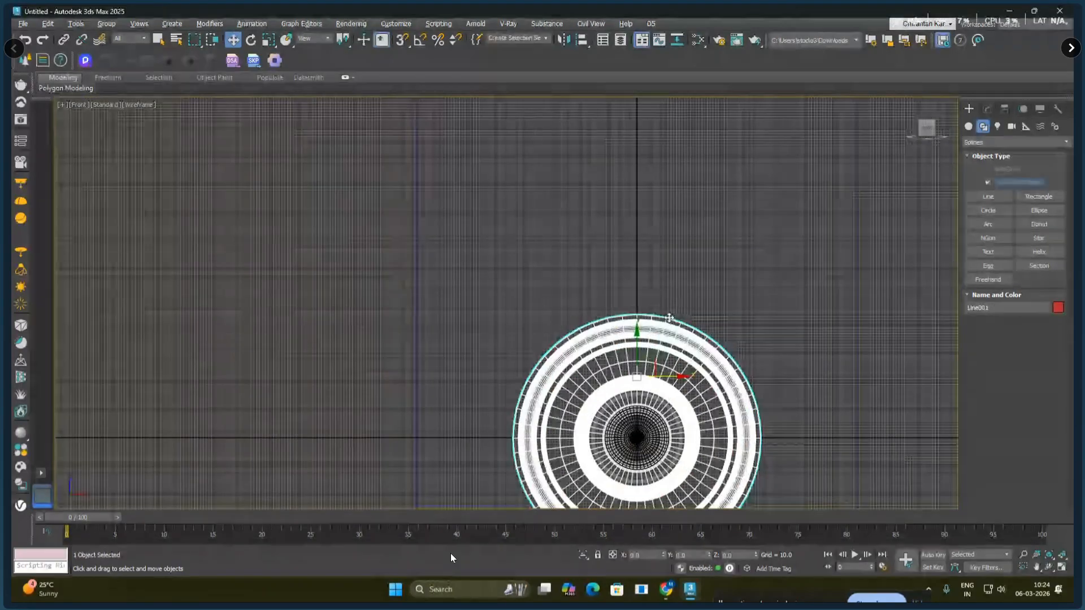
left_click(856, 307, "ctrl")
key("alt+q")
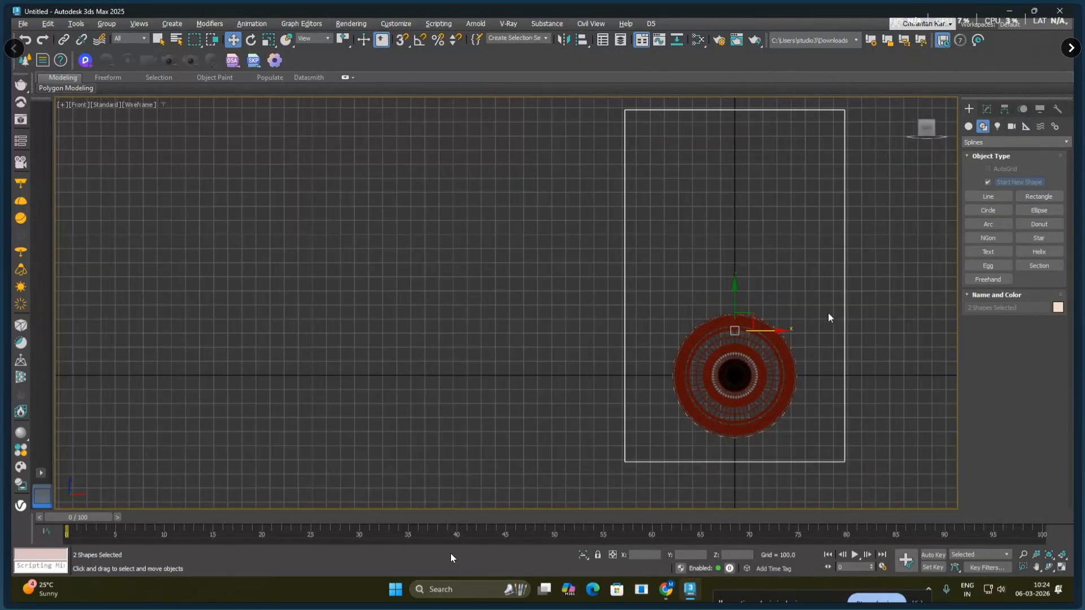
middle_click_drag(908, 348, 789, 357)
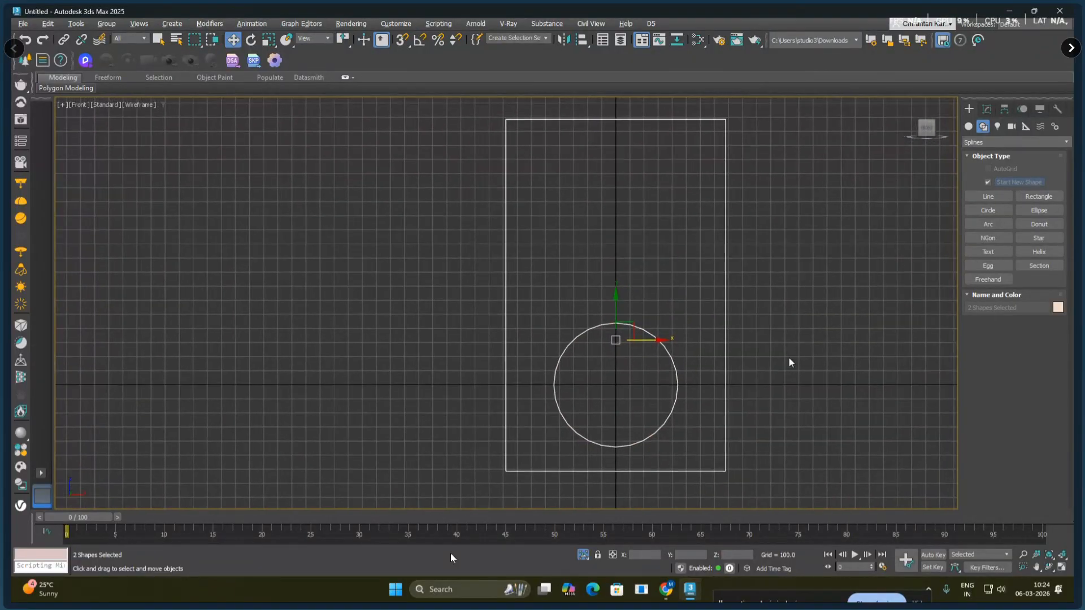
- Convert the rectangle to an Editable Spline and bring up its Geometry settings
left_click(765, 299)
left_click(726, 306)
right_click(724, 312)
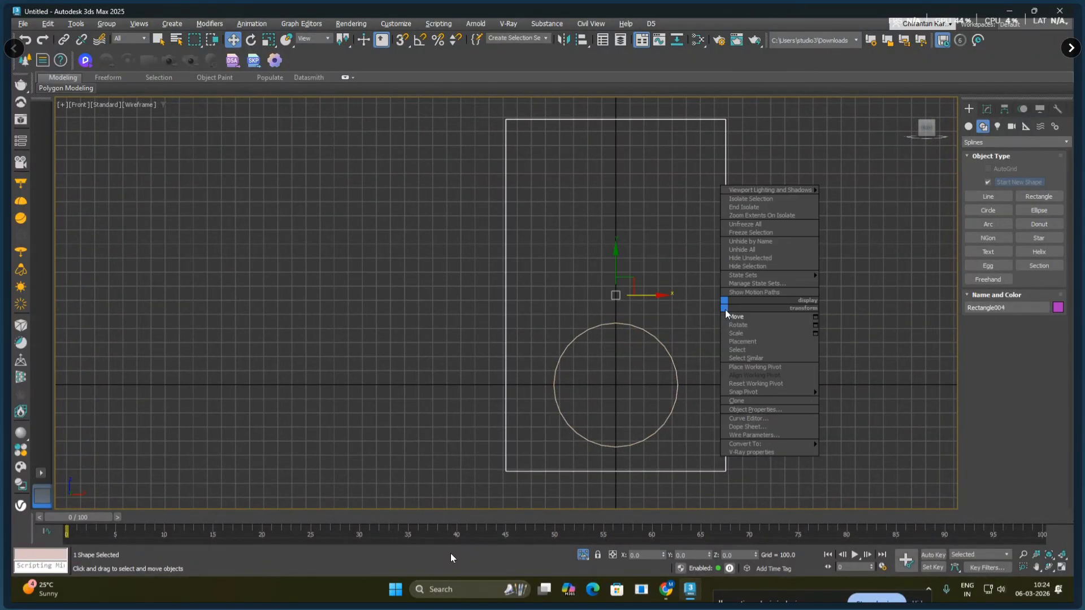
mouse_move(770, 443)
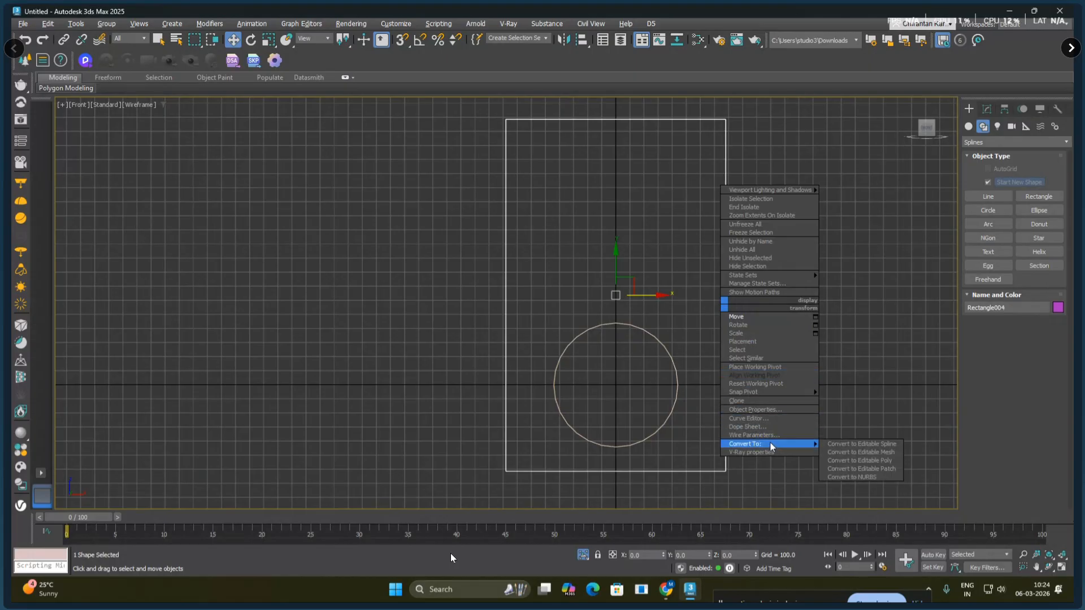
left_click(859, 443)
middle_click_drag(864, 408, 816, 385)
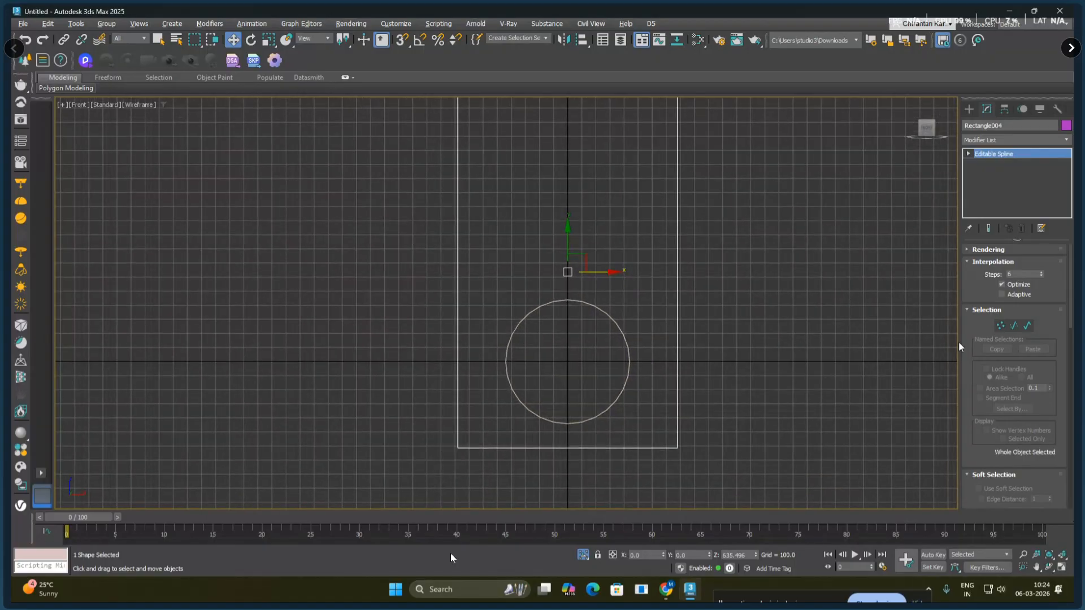
scroll(979, 352, "down", 5)
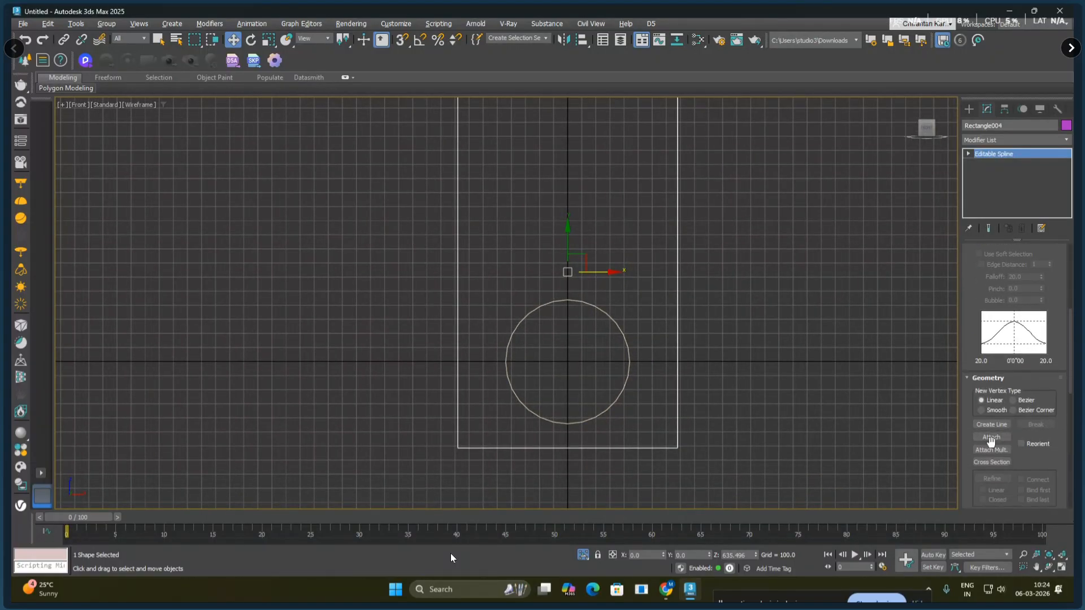
- Attach the circle to the rectangle's Editable Spline so both form one shape
left_click(993, 439)
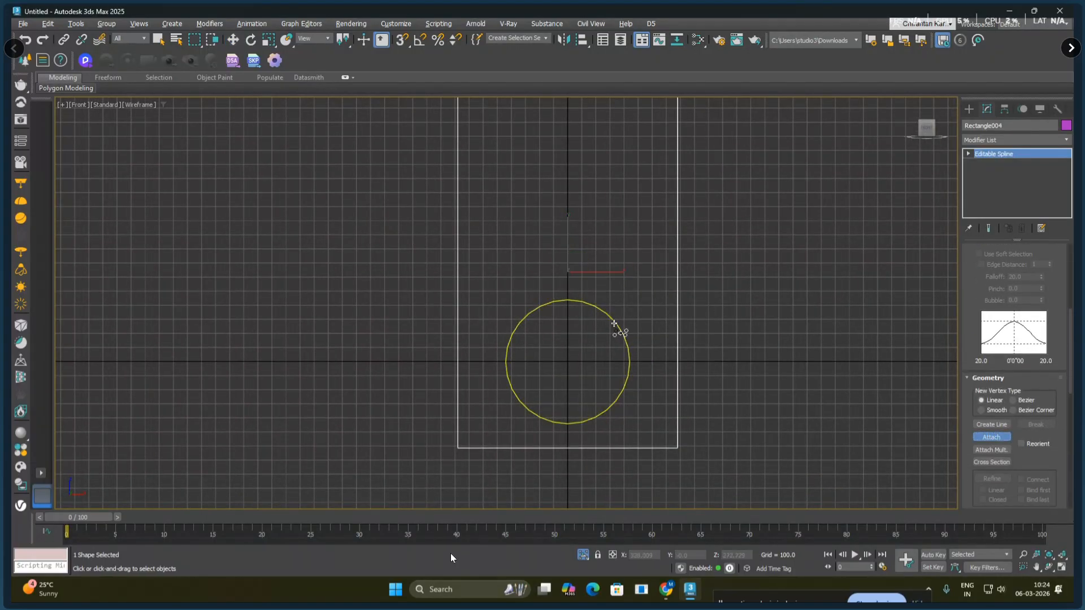
right_click(747, 315)
middle_click_drag(747, 315, 737, 365)
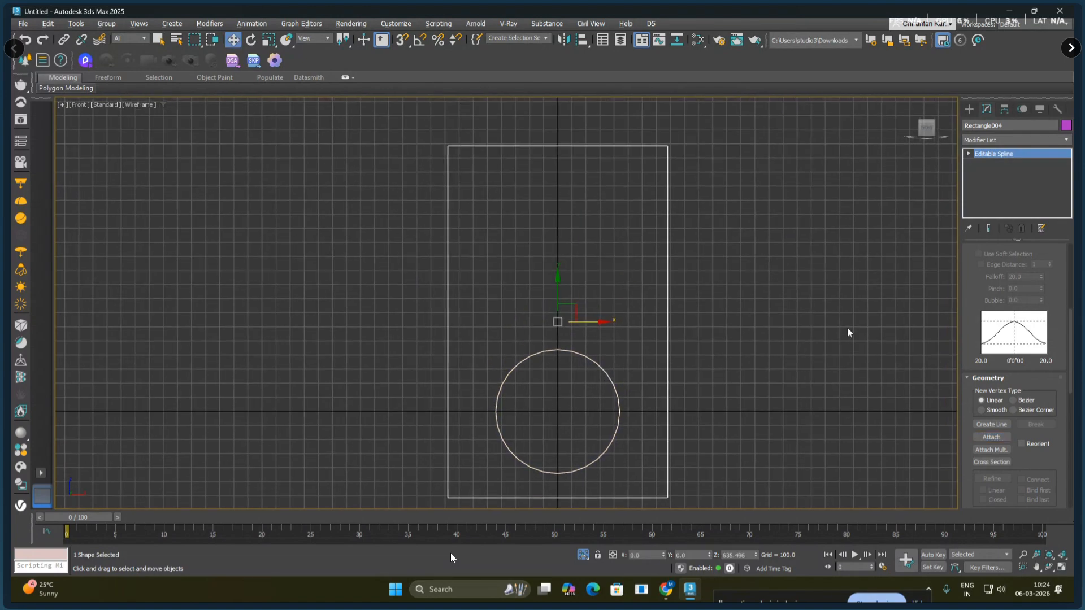
- At Spline level, copy the circle straight up inside the rectangle, to about Z 1146
left_click(968, 155)
left_click(988, 182)
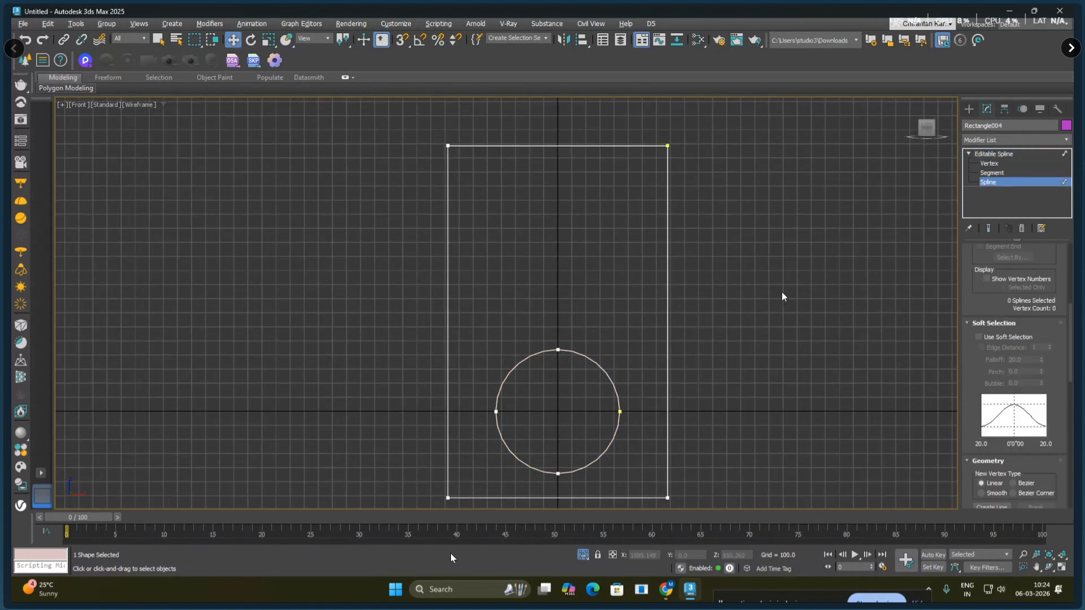
left_click(605, 367)
left_click_drag(557, 388, 560, 225, "shift")
left_click(559, 226)
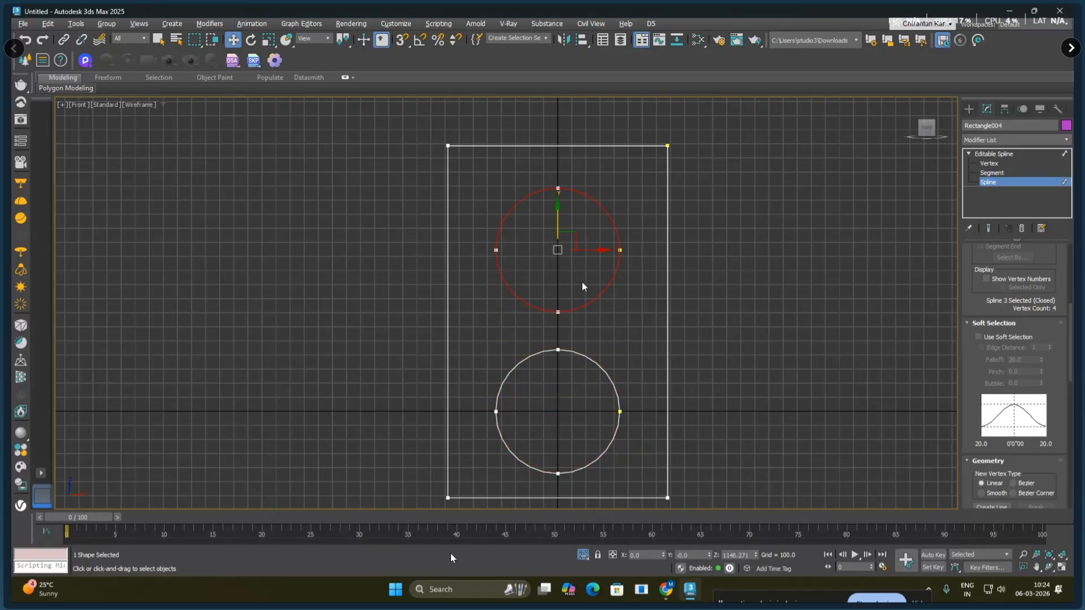
- Move the rectangle's top segment upward to make more room above the upper circle, and return to Spline level
middle_click_drag(606, 344, 678, 457)
scroll(640, 374, "up", 4)
scroll(642, 356, "down", 4)
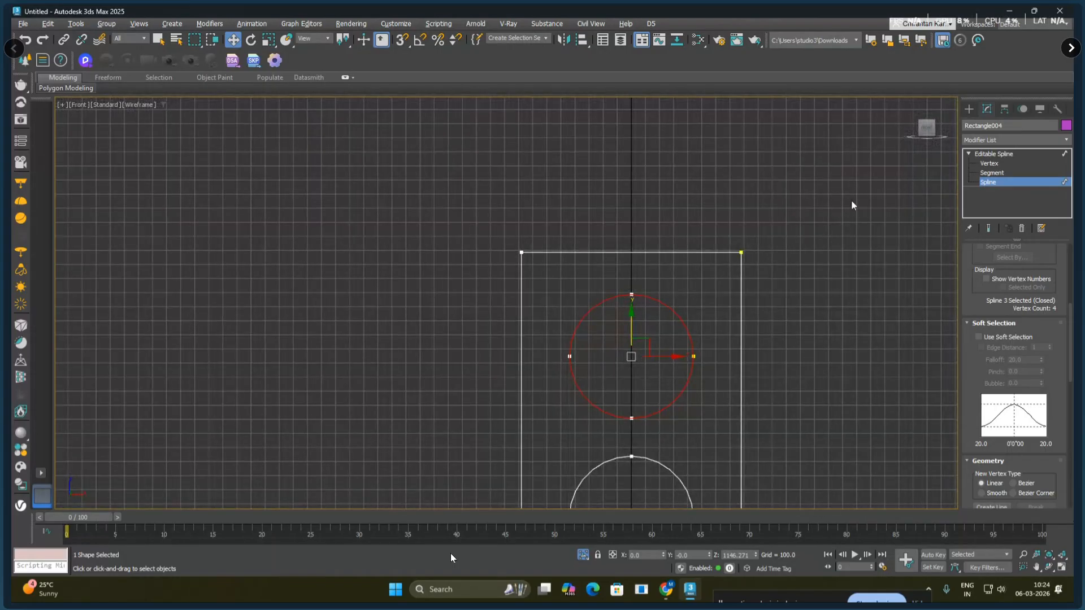
key("2")
left_click_drag(628, 203, 632, 169)
left_click(989, 181)
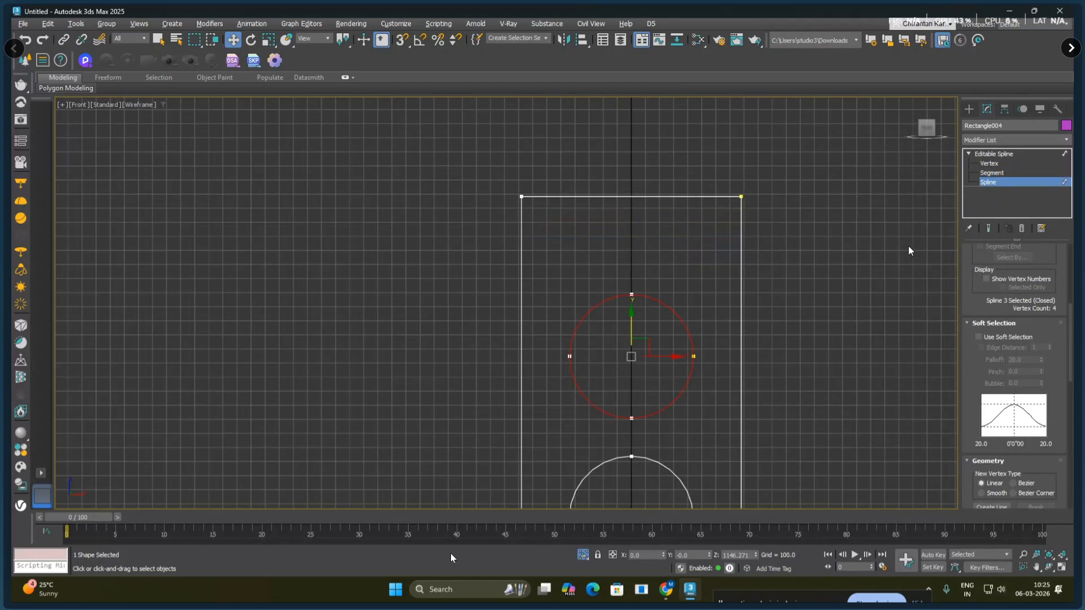
- Copy the upper circle toward the rectangle's upper-left corner, scale it below half size, and place it at about X -437, Z 1968
mouse_move(645, 342)
left_mouse_down("shift")
mouse_move(649, 311)
mouse_move(605, 235)
mouse_move(578, 250)
mouse_move(567, 308)
mouse_move(583, 273)
left_mouse_up("shift")
right_click(612, 311)
left_click(639, 339)
right_click(582, 272)
left_click(592, 281)
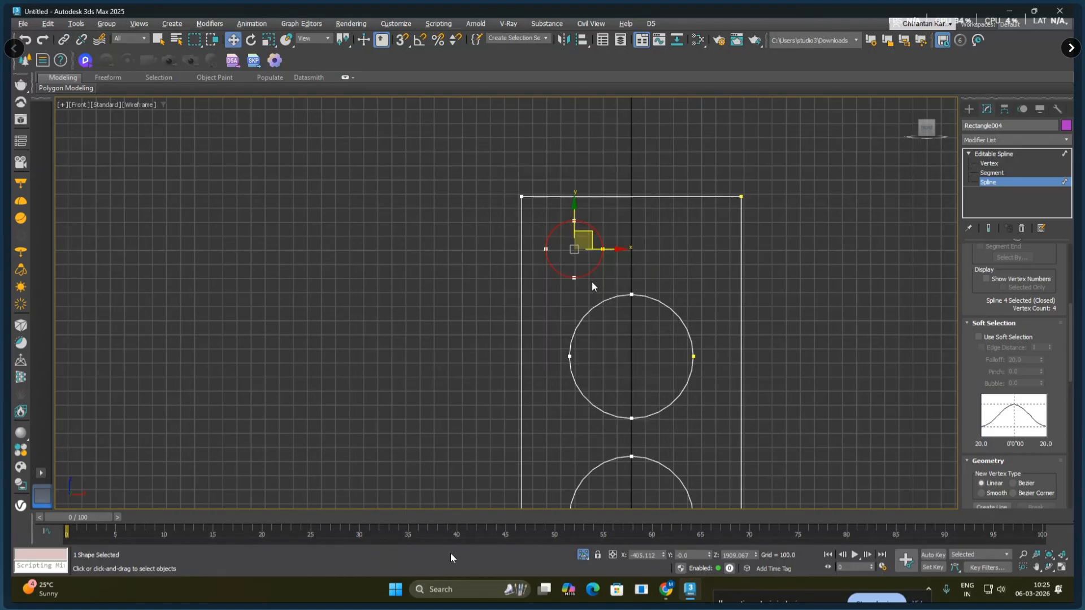
middle_click_drag(592, 281, 587, 271)
left_click_drag(588, 229, 584, 221)
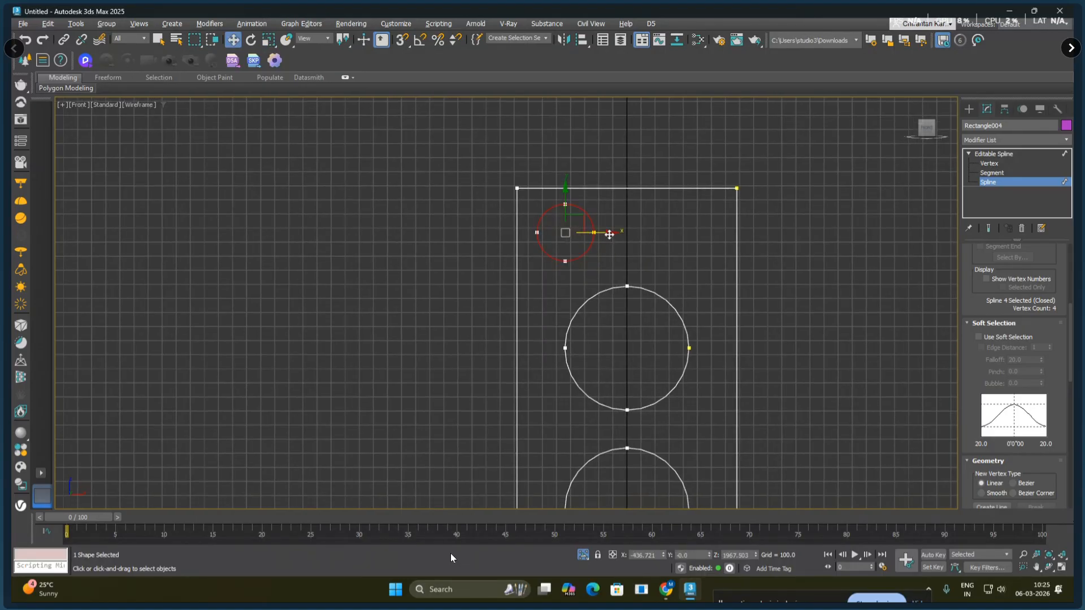
- Copy the small circle horizontally to the rectangle's upper-right corner at about X 445 and deselect it
left_click_drag(610, 230, 733, 231, "shift")
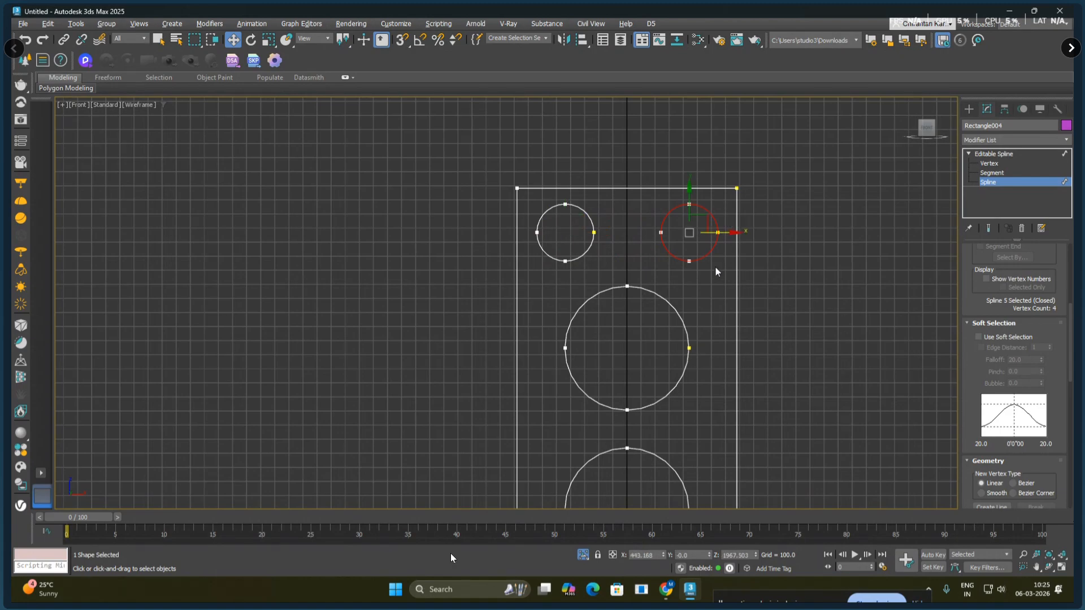
left_click(621, 342)
scroll(760, 320, "down", 6)
scroll(751, 313, "up", 3)
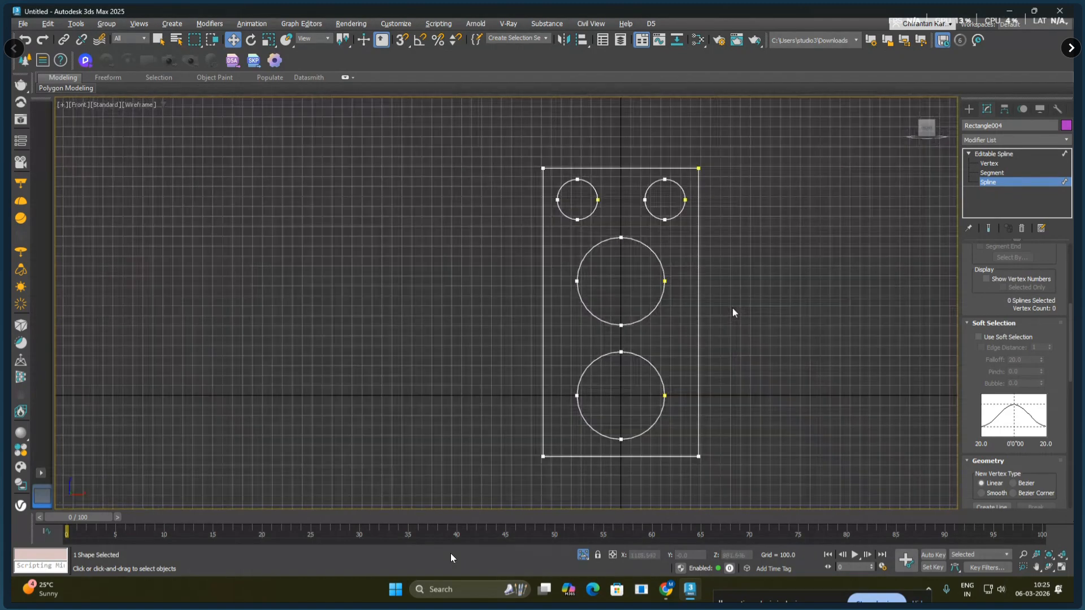
- Try shifting the two large circles slightly upward inside the rectangle, and undo the move
scroll(733, 312, "up", 4)
scroll(719, 274, "down", 4)
mouse_move(735, 272)
middle_mouse_down()
mouse_move(727, 250)
mouse_move(724, 262)
middle_mouse_up()
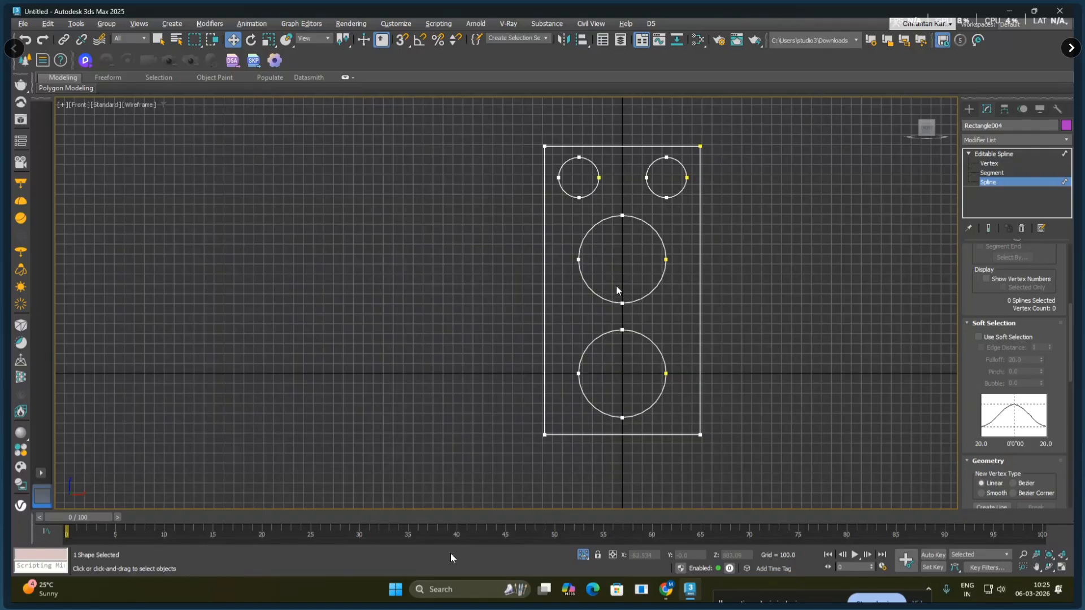
left_click_drag(608, 287, 623, 326)
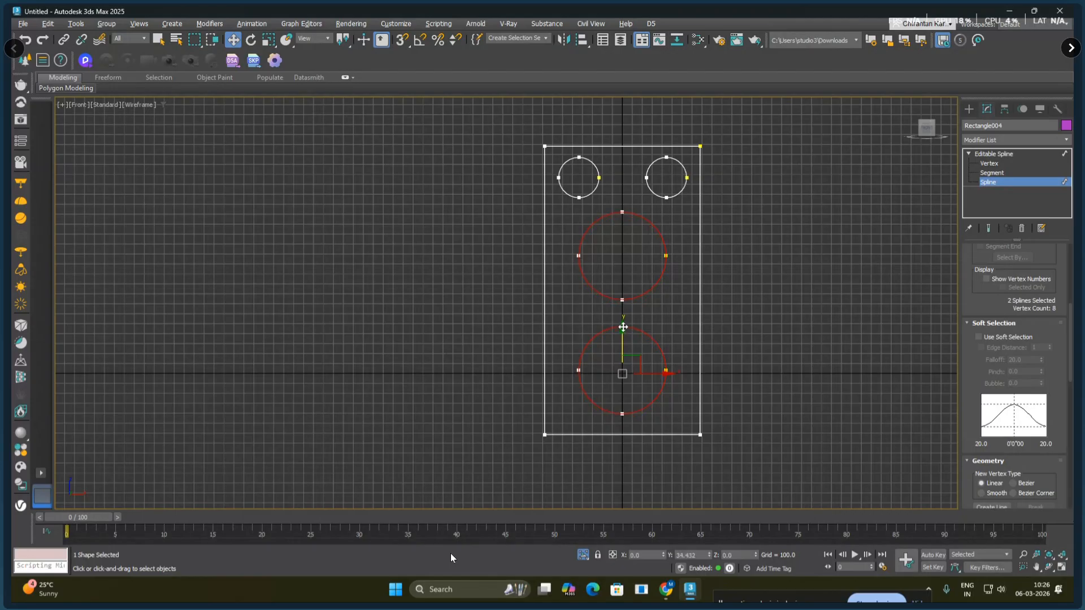
left_click(744, 338)
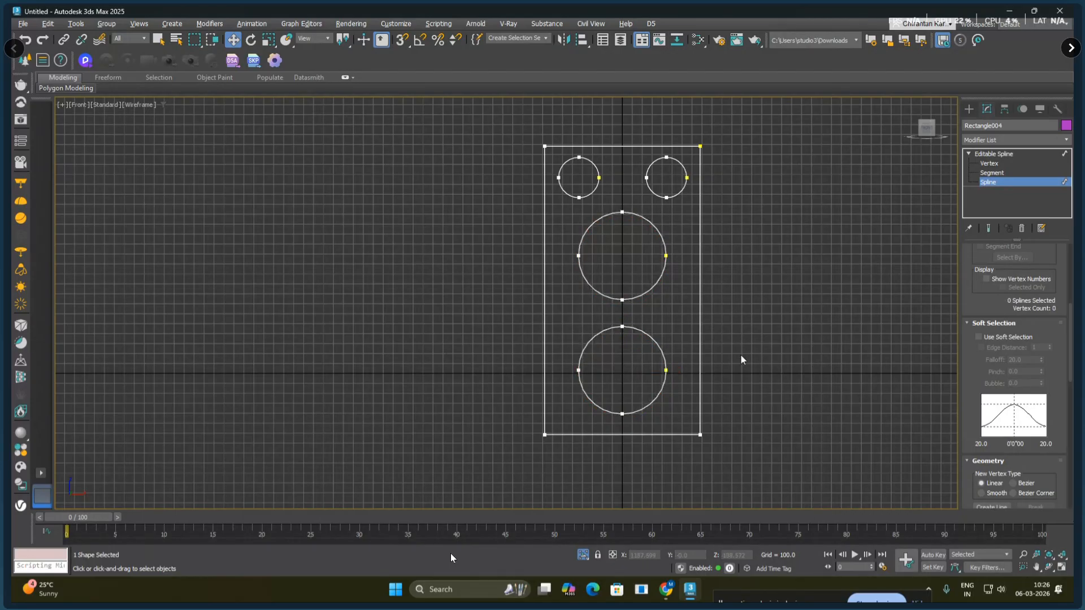
key("ctrl+z")
key("ctrl+z")
key("ctrl+z")
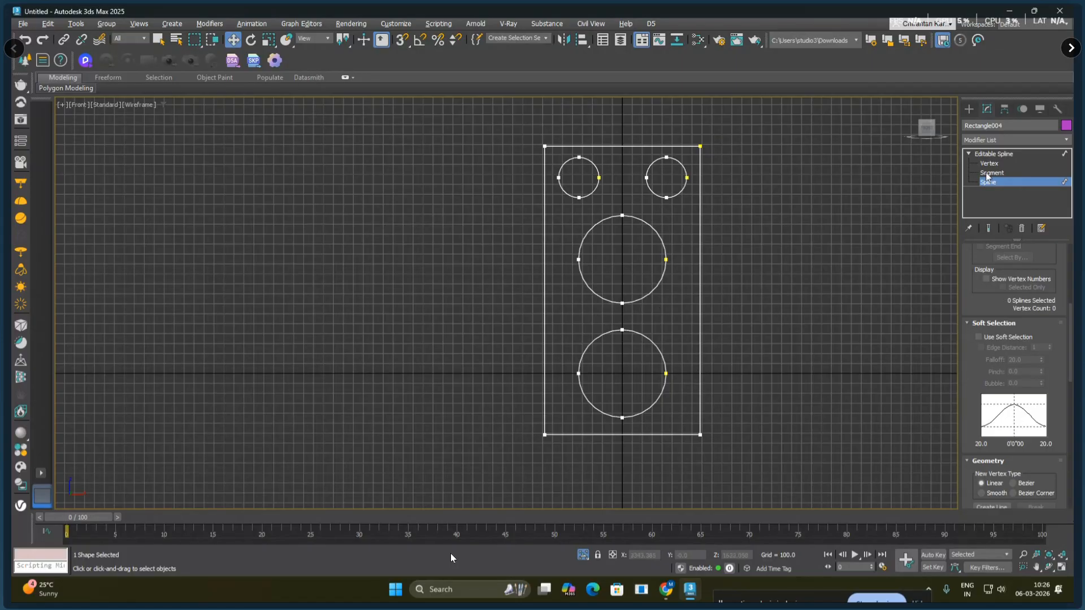
- Apply an Extrude modifier to the panel outline with its four circles and display it shaded
left_click(993, 154)
left_click(996, 140)
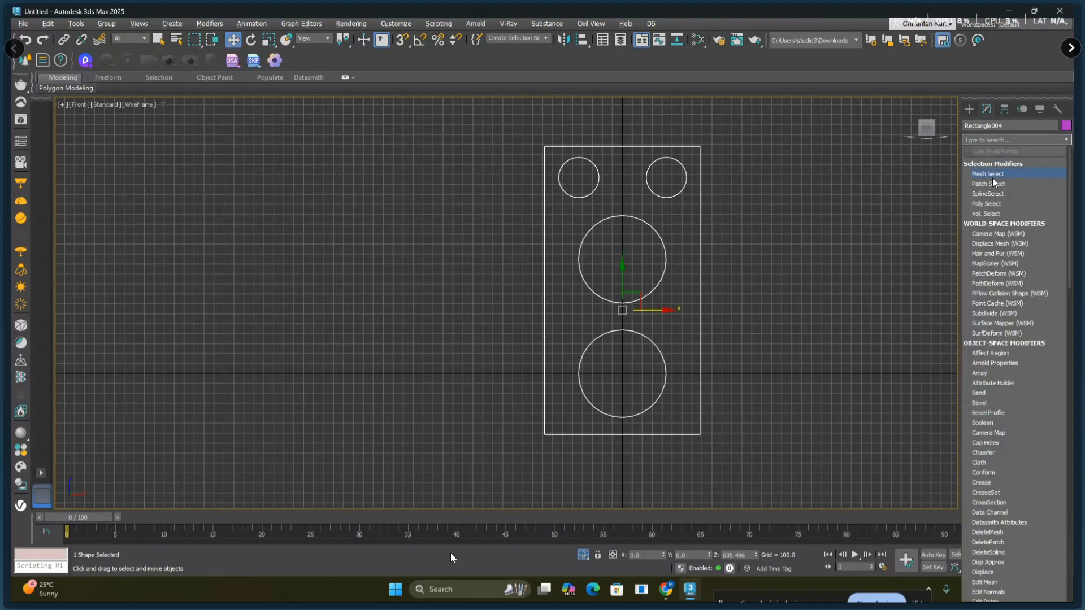
type("E")
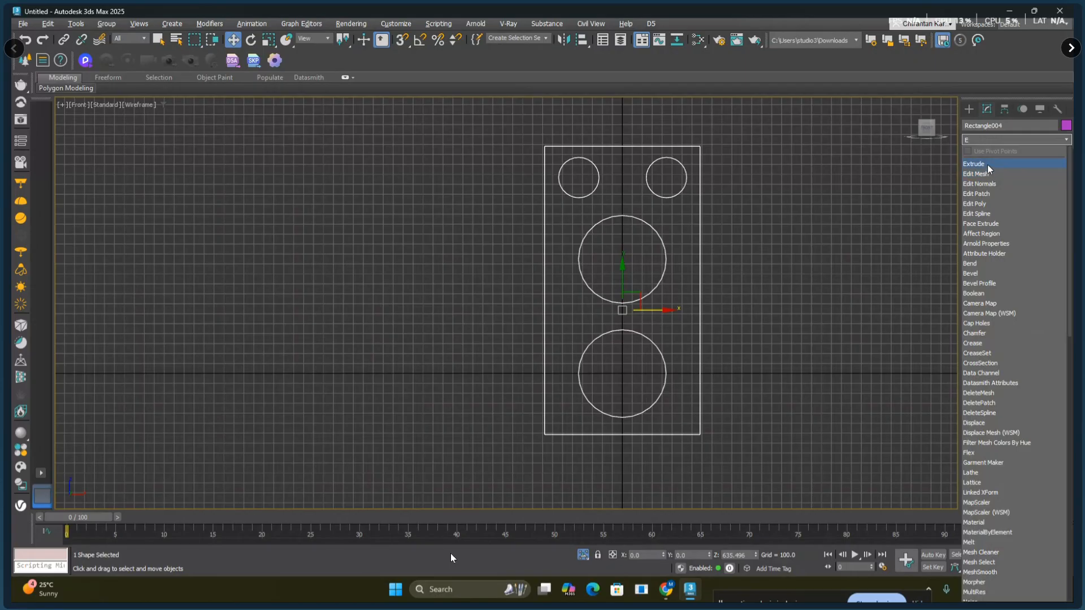
left_click(988, 164)
key("F3")
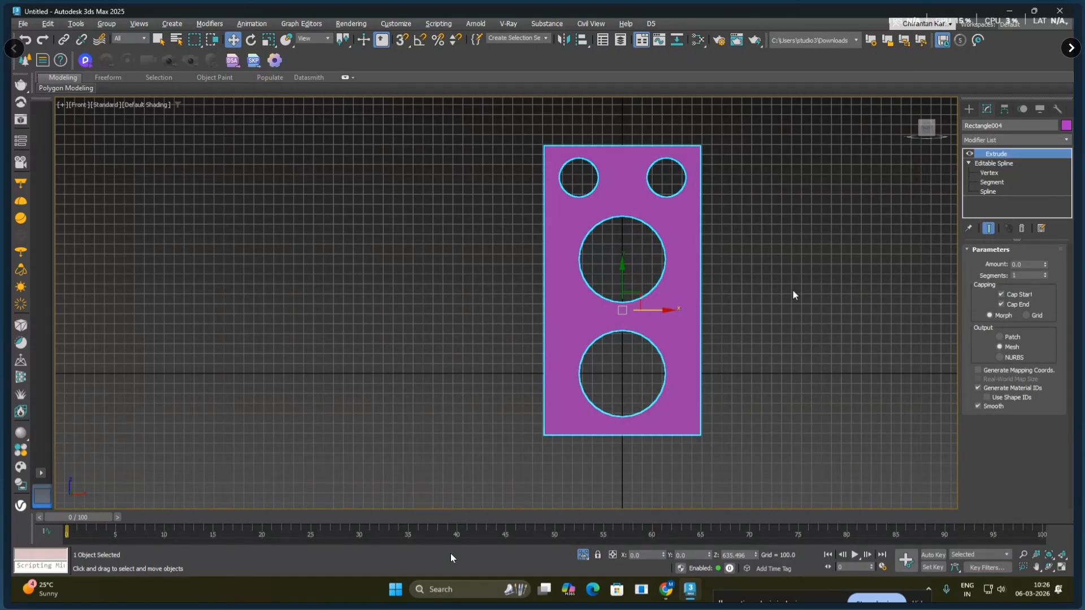
- Set the panel's extrusion amount to 20 while working in the left view
key("l")
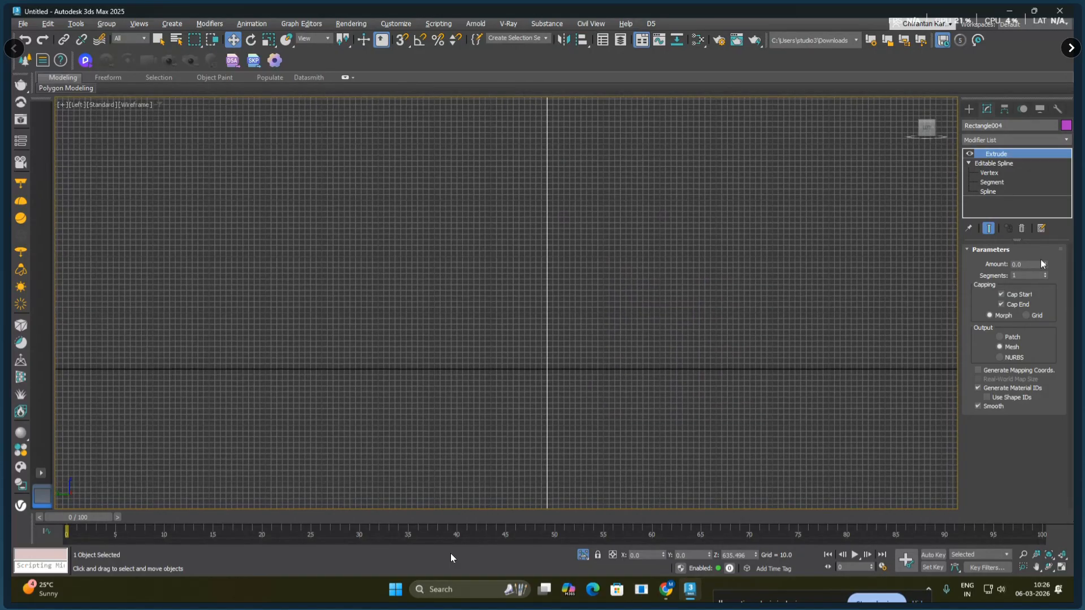
left_click_drag(1045, 262, 1045, 253)
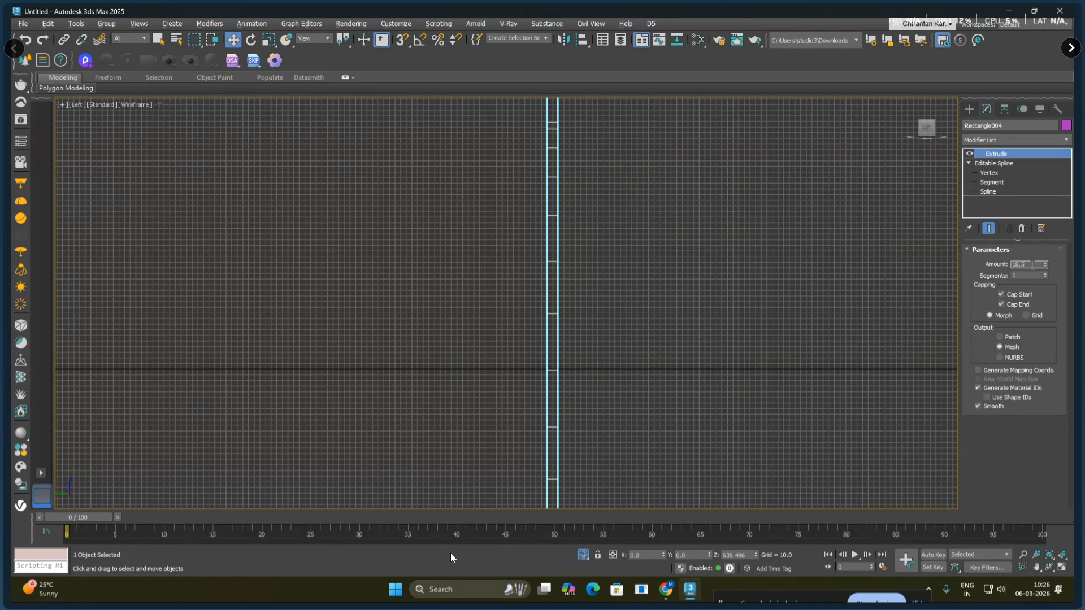
left_click(1033, 265)
type("1")
key("Return")
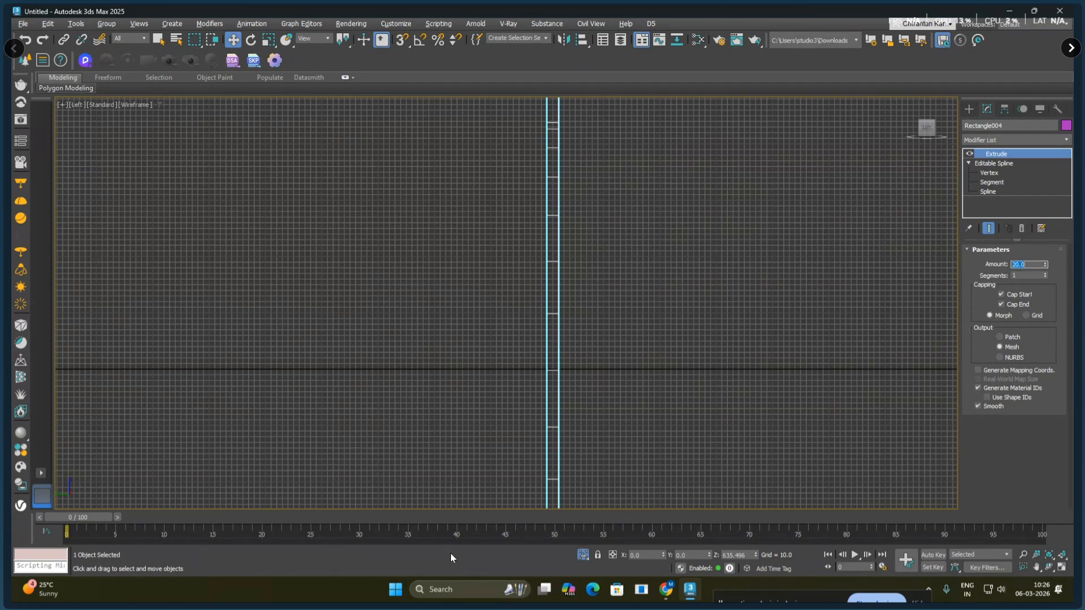
right_click(629, 259)
left_click(633, 266)
scroll(651, 306, "down", 3)
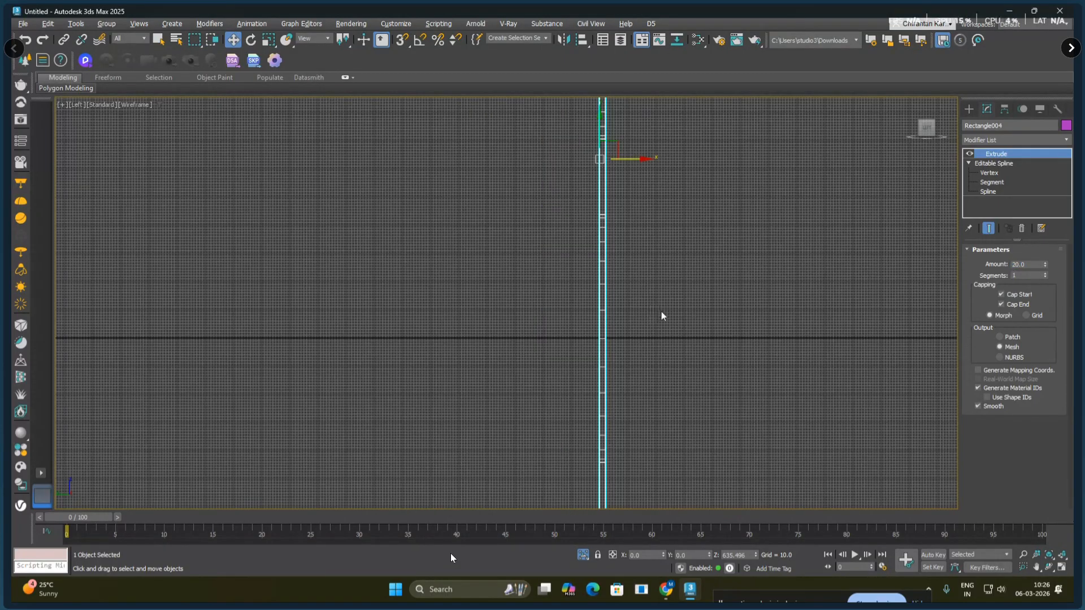
- Exit isolation, select all the speaker parts without the panel, and group them as Woofer
left_click(583, 556)
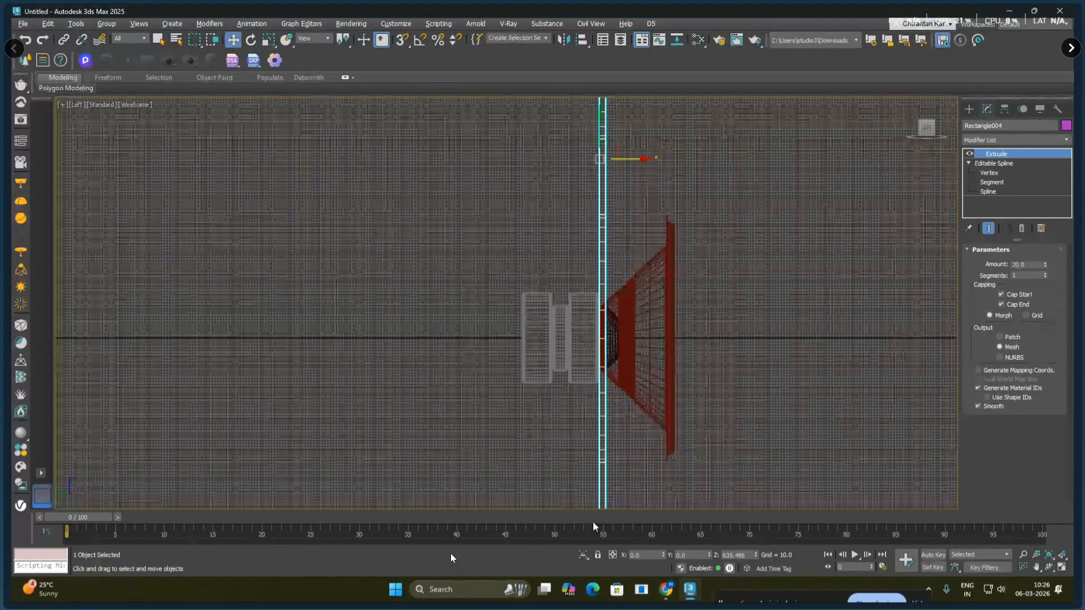
left_click_drag(434, 258, 585, 453)
left_click_drag(733, 301, 613, 395)
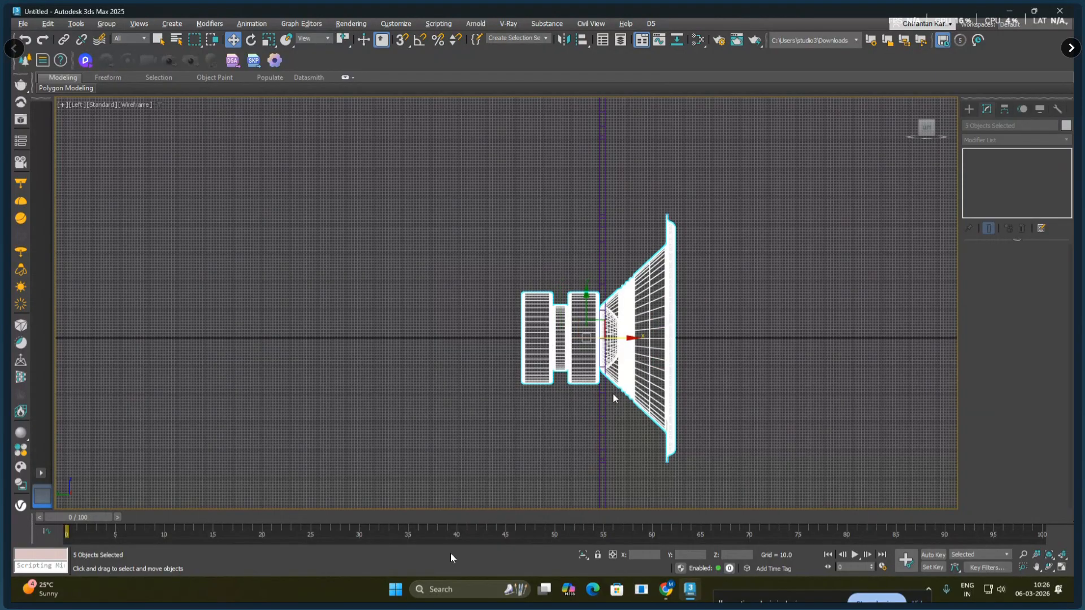
left_click(101, 25)
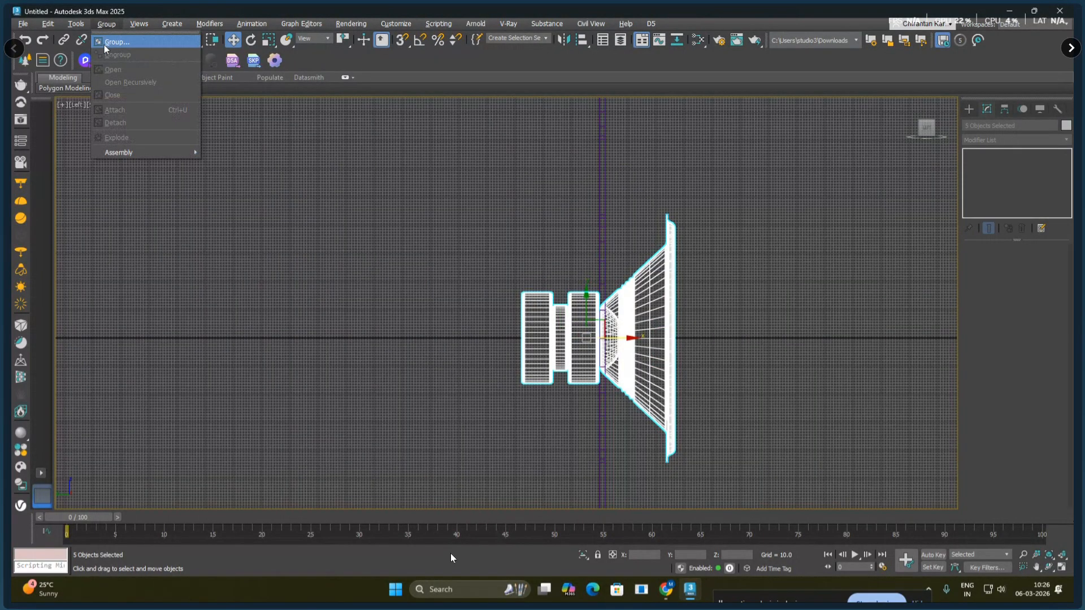
left_click(117, 42)
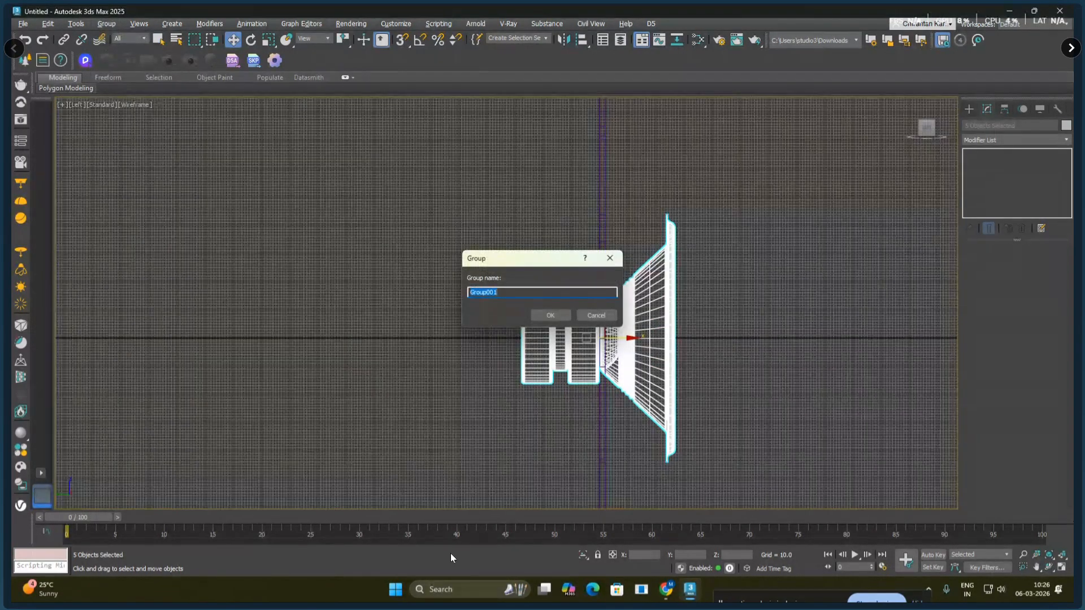
type("w")
type("Woofer")
key("Return")
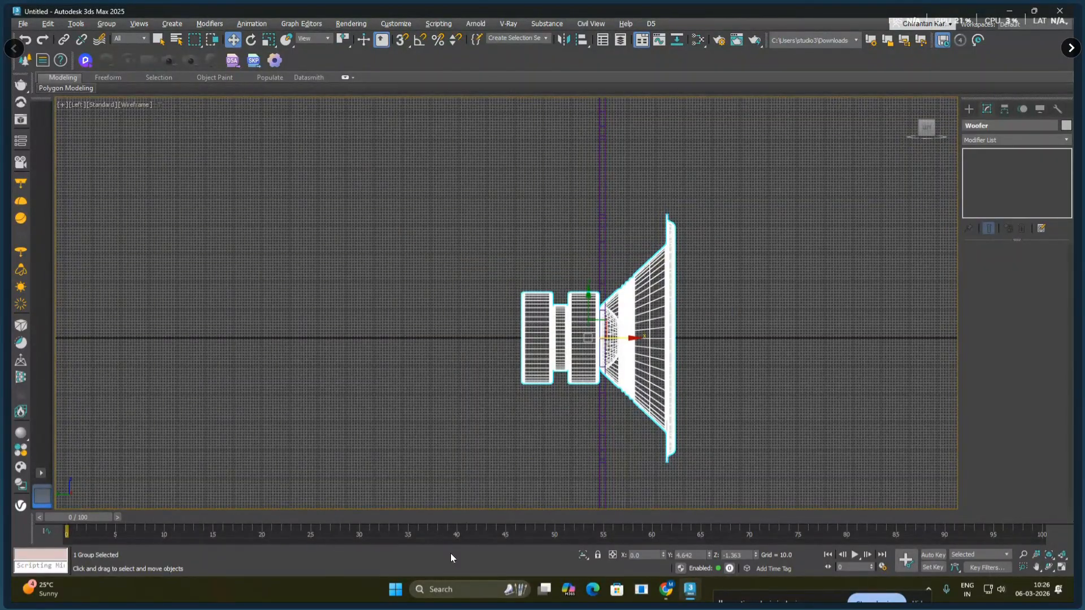
- Move the Woofer group back in the left view to about Y 221 so its rim rests against the panel's face
scroll(584, 343, "up", 4)
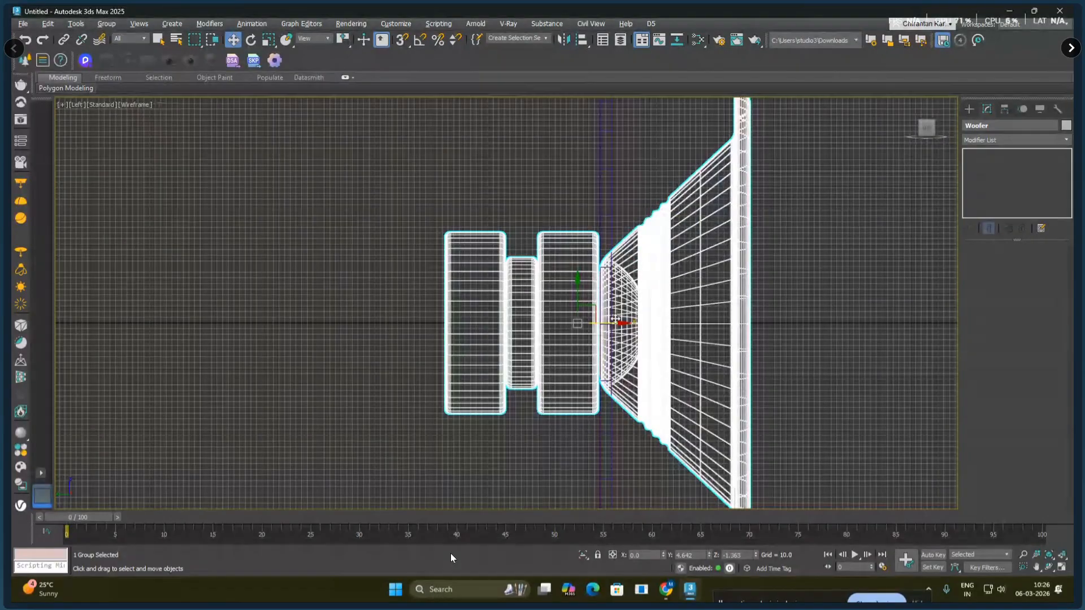
left_click_drag(620, 333, 495, 339)
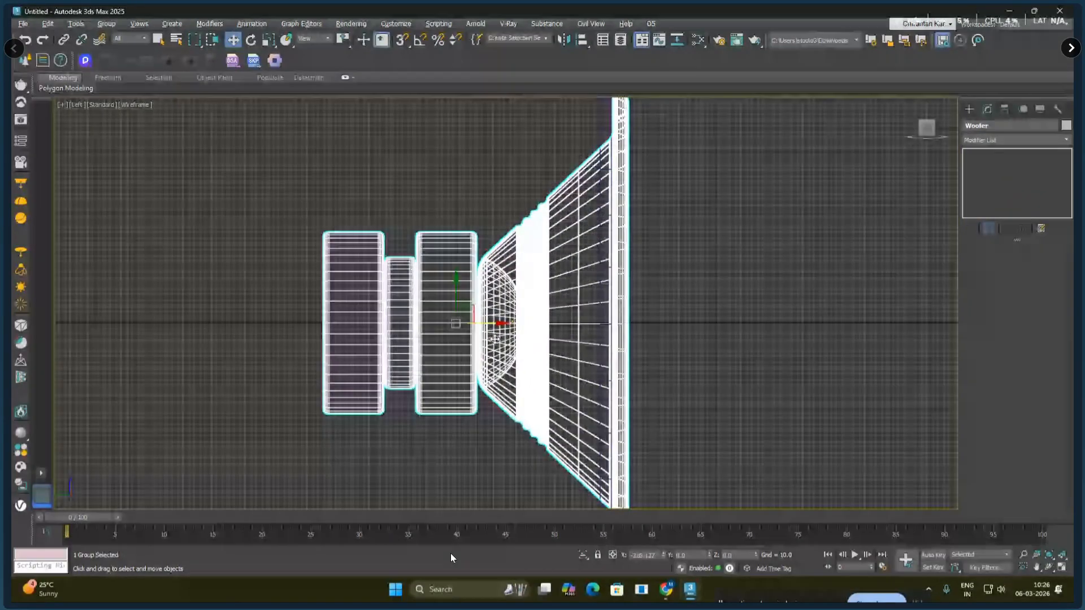
scroll(667, 254, "down", 5)
middle_click_drag(694, 252, 666, 320)
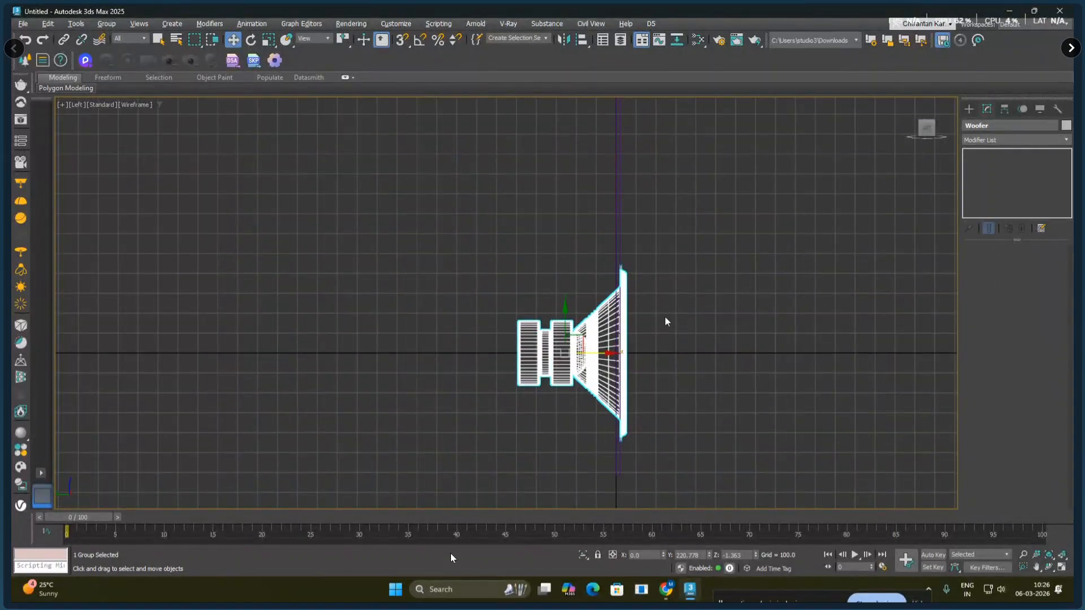
scroll(667, 320, "down", 2)
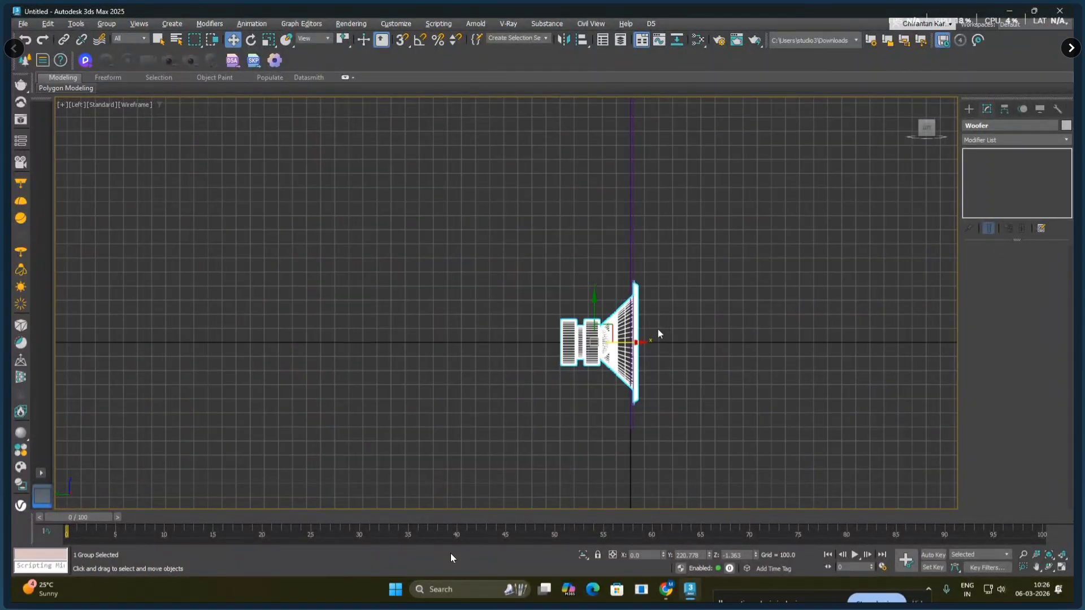
- In the front view, copy the Woofer group straight up into the panel's upper large opening, at about Z 1141
key("f")
left_click_drag(545, 356, 542, 128, "shift")
left_click(550, 342)
mouse_move(544, 232)
middle_mouse_down()
mouse_move(562, 418)
mouse_move(588, 483)
middle_mouse_up()
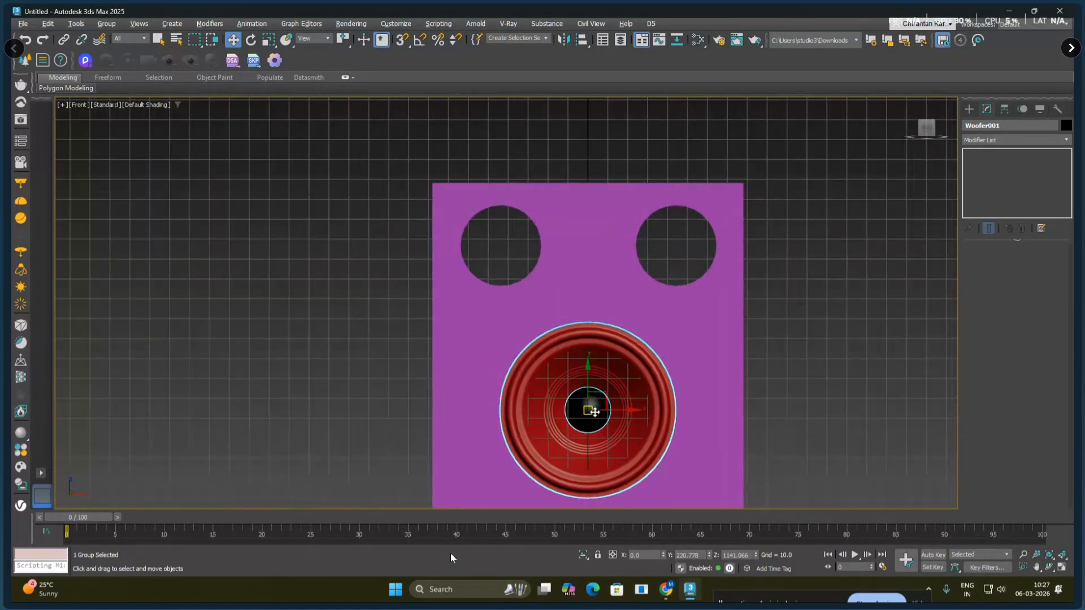
- Copy the upper woofer onto the small upper-left opening and scale it uniformly to about 45.7% to fit the hole
mouse_move(604, 391)
left_mouse_down("shift")
mouse_move(569, 284)
mouse_move(519, 226)
left_mouse_up("shift")
left_click(544, 343)
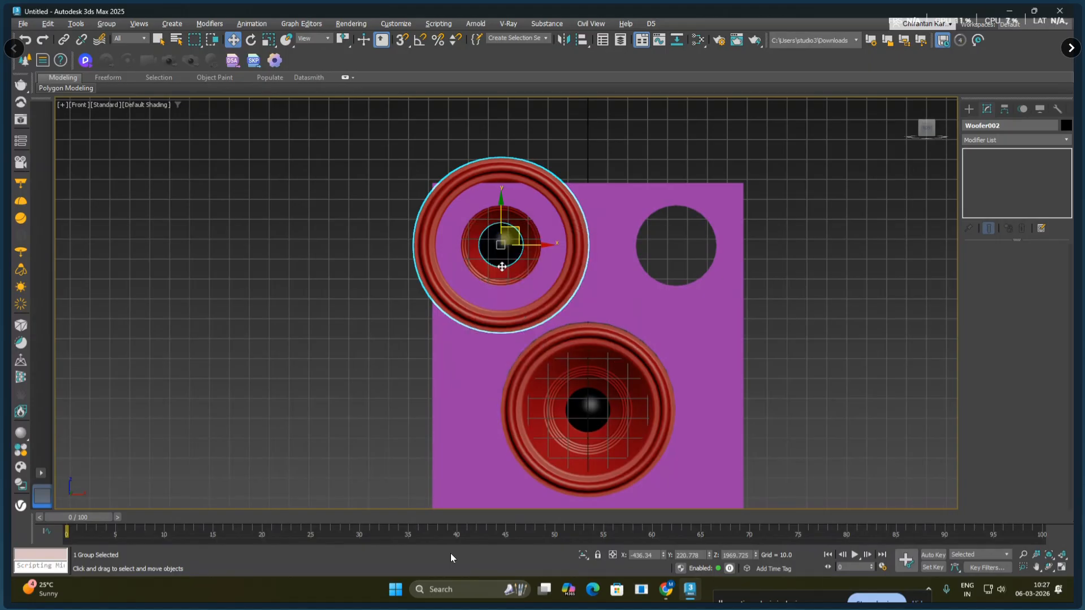
right_click(498, 266)
left_click(526, 301)
left_click_drag(511, 254, 484, 308)
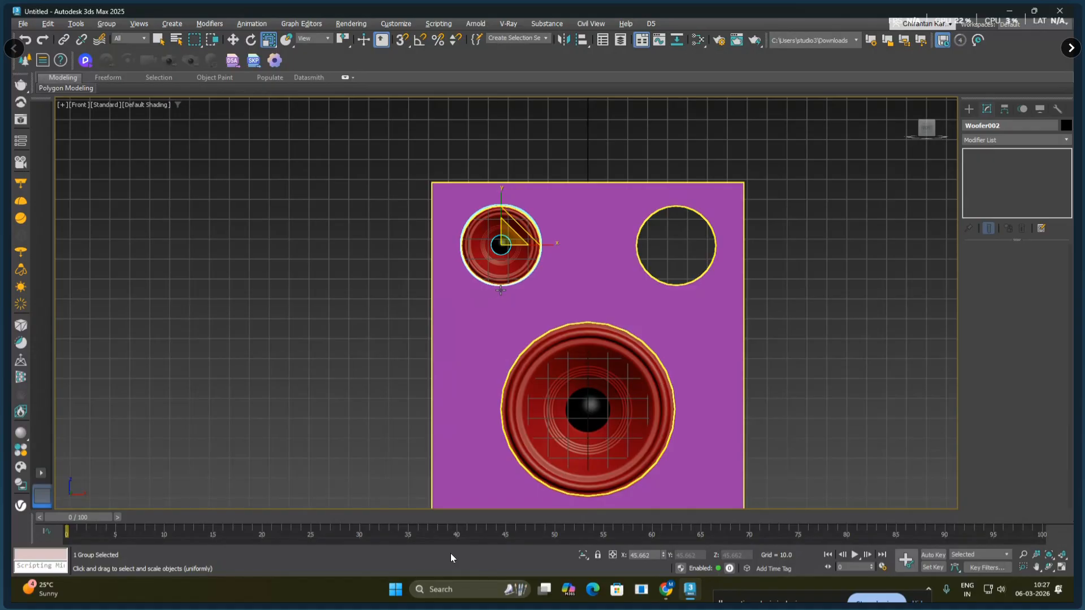
- Copy the small woofer horizontally into the upper-right opening, at about X 453
right_click(507, 257)
left_click(521, 264)
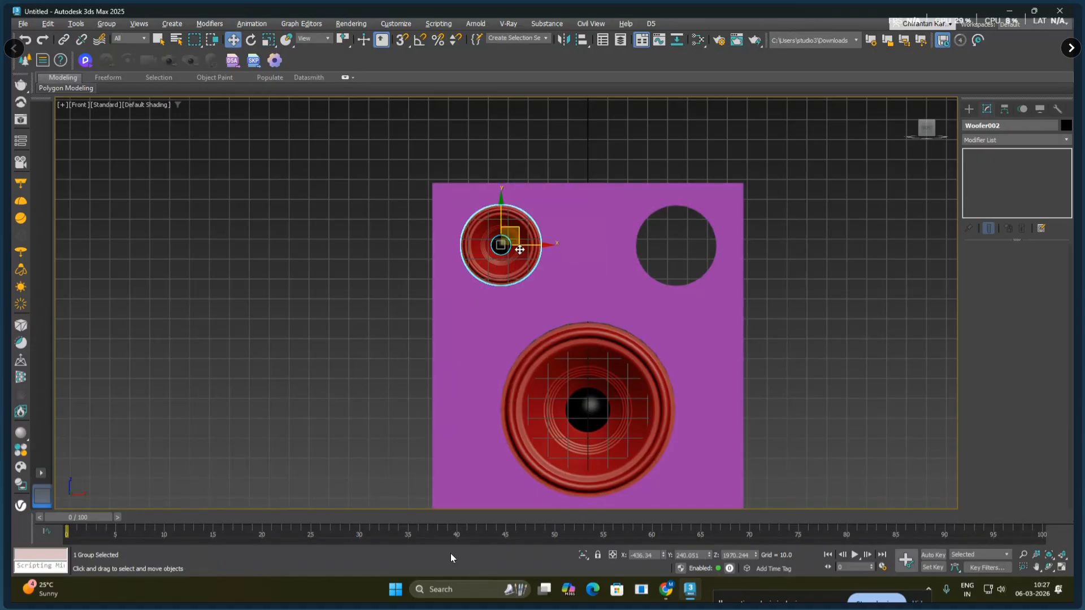
left_click_drag(534, 249, 711, 249, "shift")
left_click(551, 341)
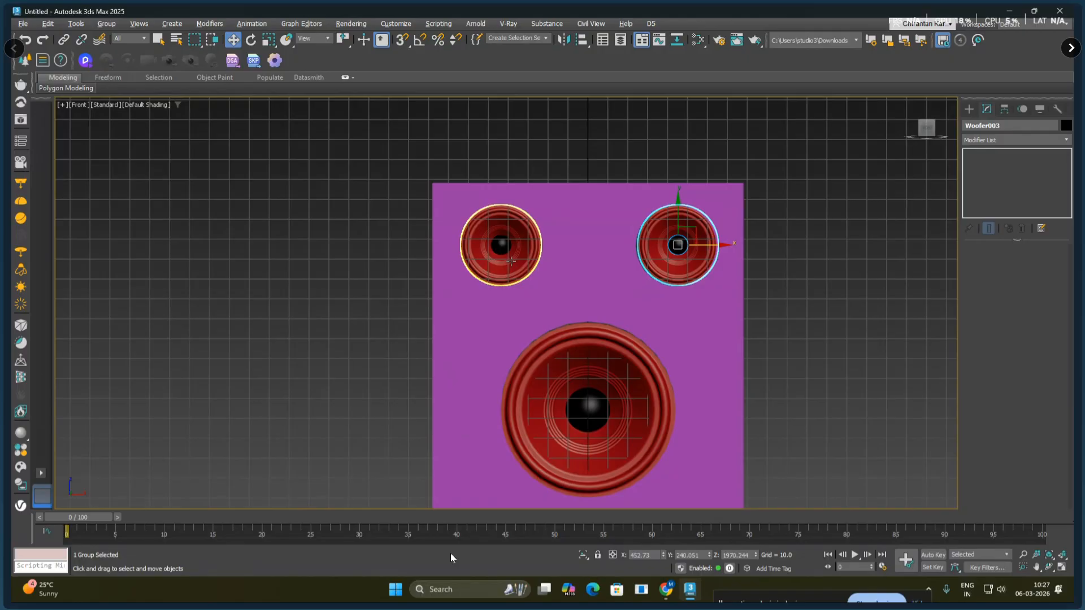
- Select both small woofers and, in the left view, move them forward together until their rims rest against the panel's front face
left_click(511, 260, "ctrl")
key("l")
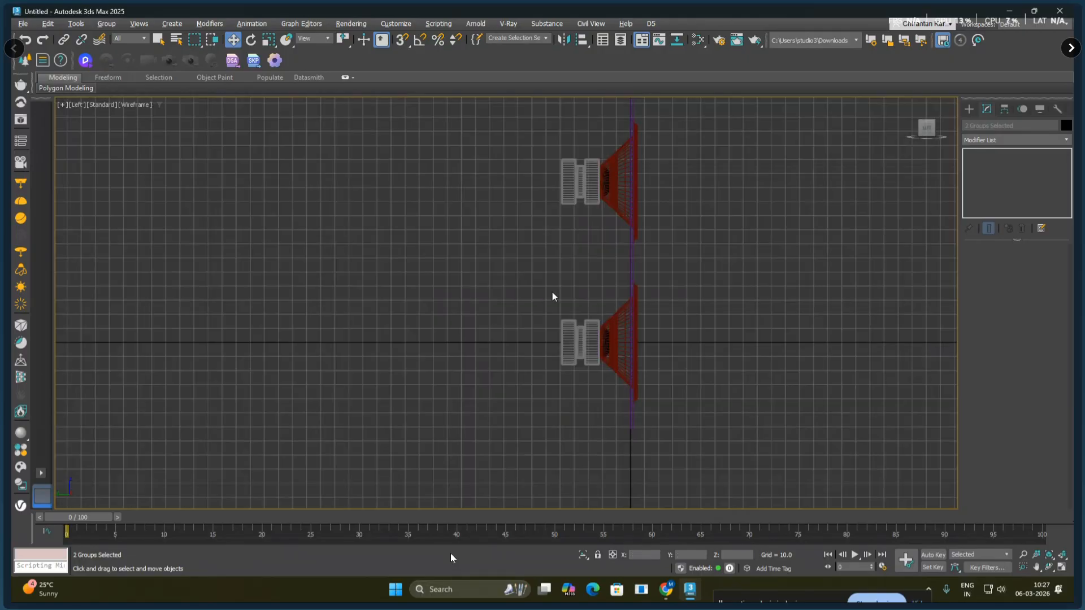
middle_click_drag(591, 291, 584, 392)
middle_click_drag(604, 188, 594, 265)
scroll(594, 265, "up", 2)
scroll(610, 244, "up", 4)
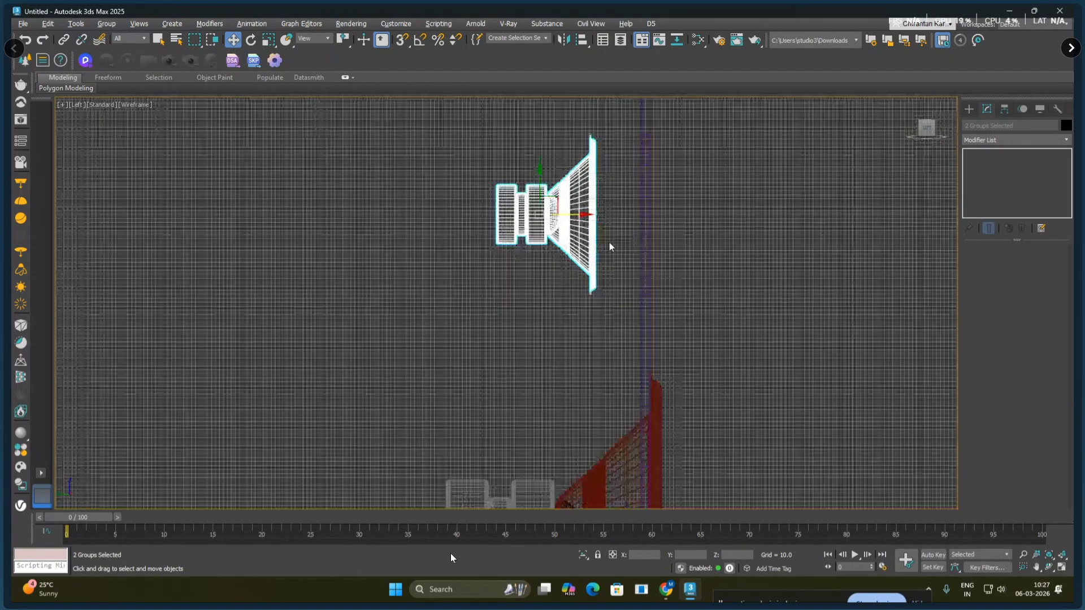
scroll(531, 308, "up", 2)
left_click_drag(475, 280, 560, 273)
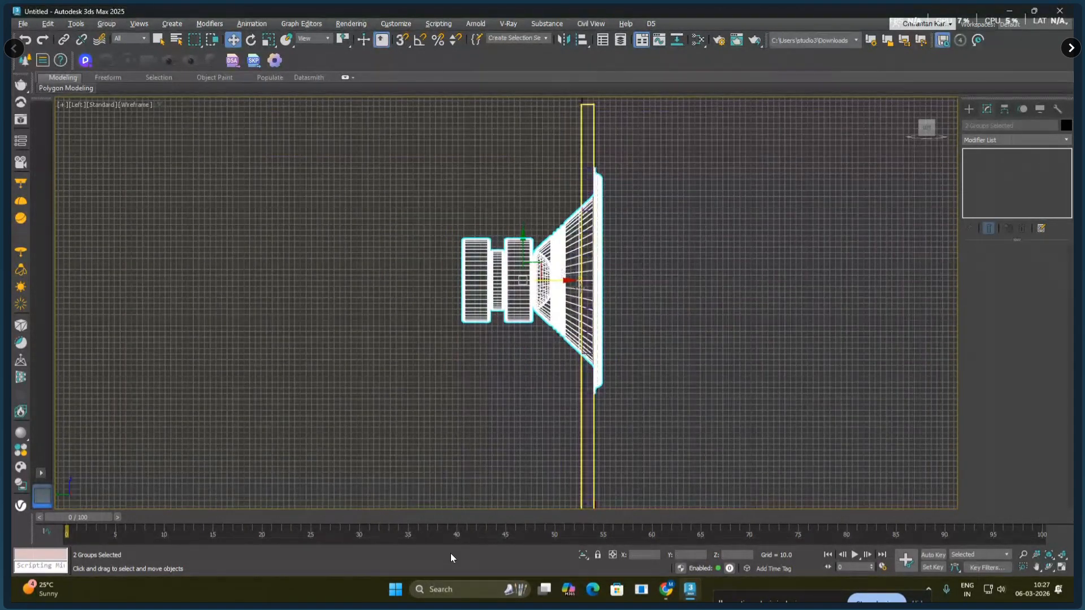
scroll(667, 195, "down", 5)
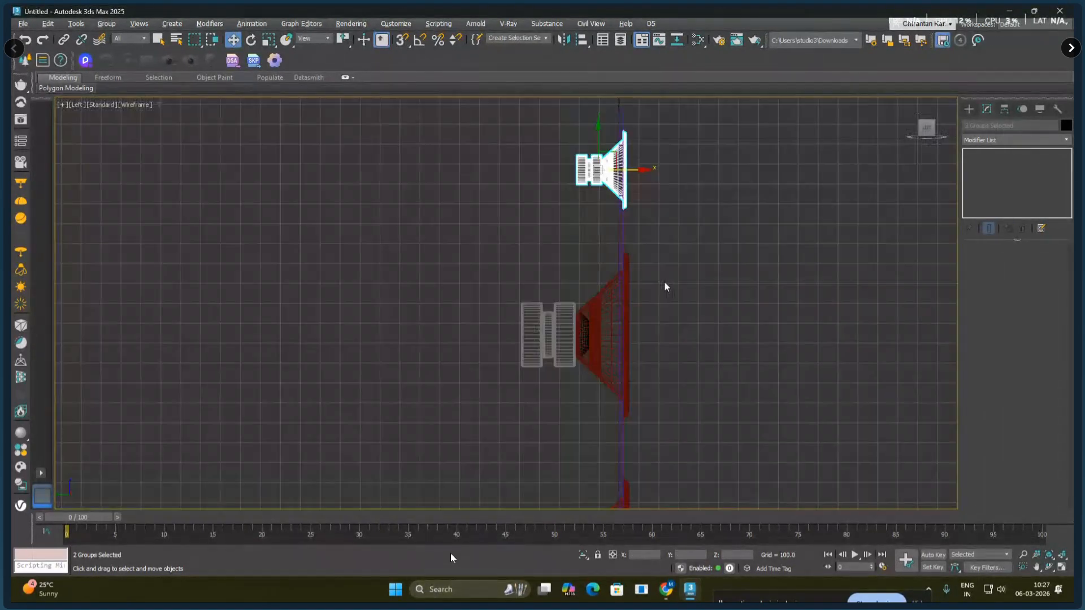
middle_click_drag(665, 284, 642, 220)
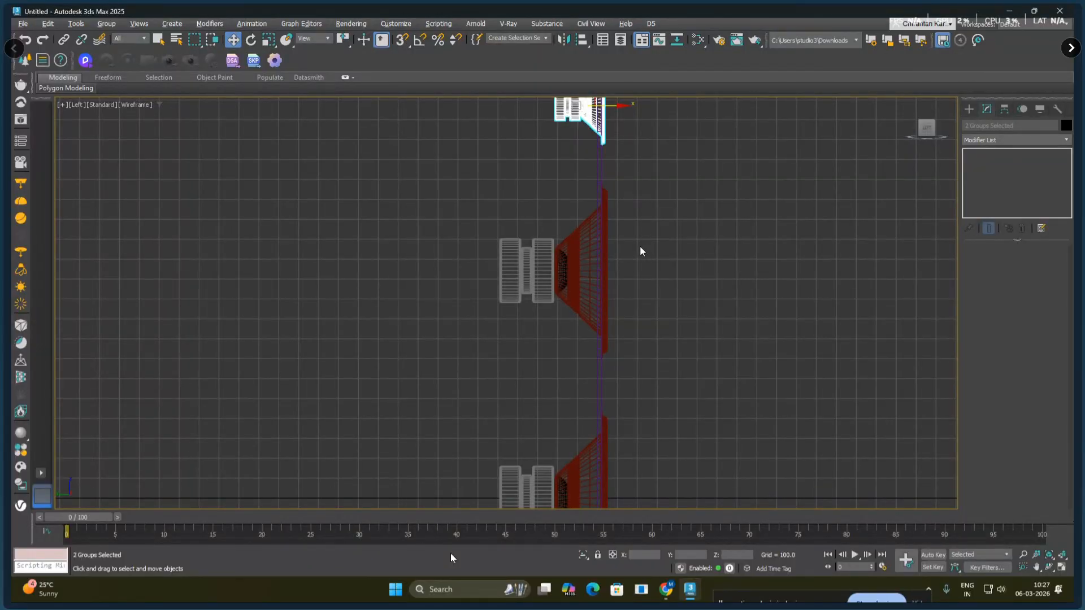
- Change the front panel's object color to a grey custom color
key("p")
scroll(671, 270, "down", 4)
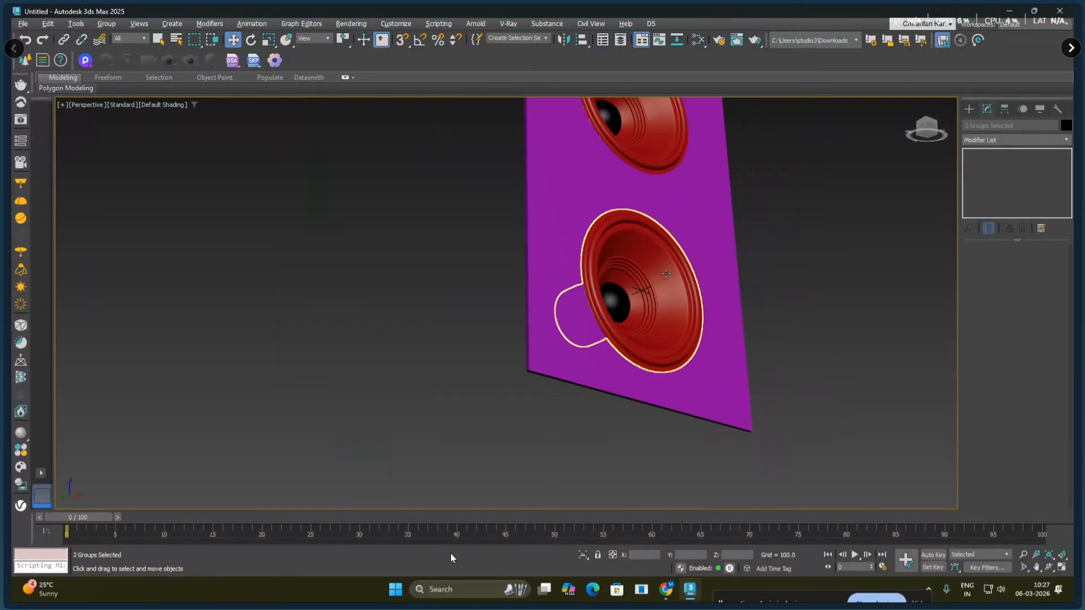
mouse_move(680, 284)
middle_mouse_down("alt")
mouse_move(673, 295)
mouse_move(681, 258)
mouse_move(628, 308)
middle_mouse_up("alt")
scroll(627, 308, "down", 2)
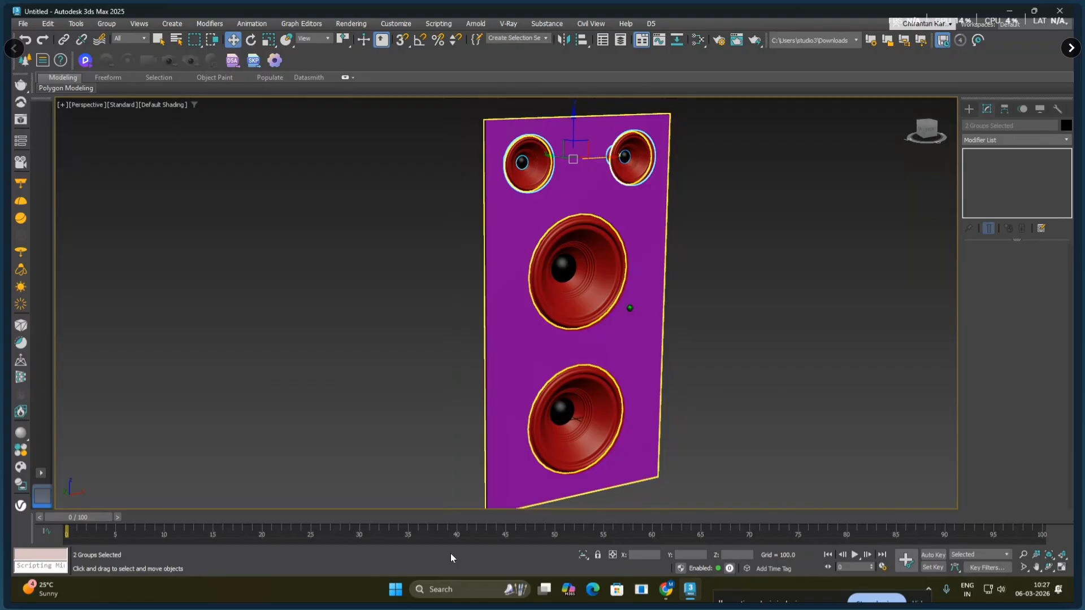
left_click(721, 303)
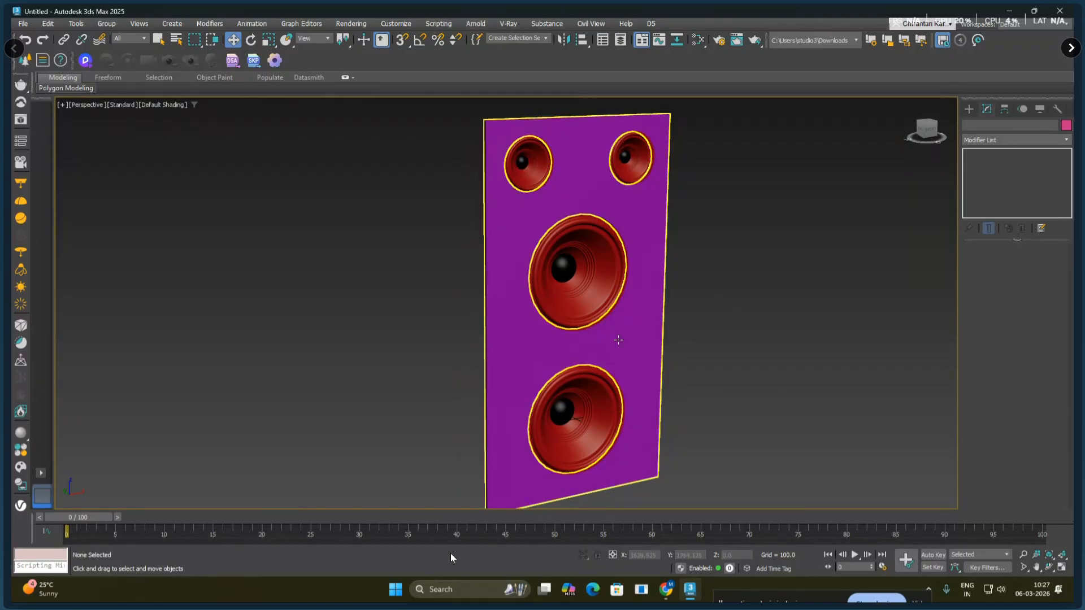
left_click(619, 335)
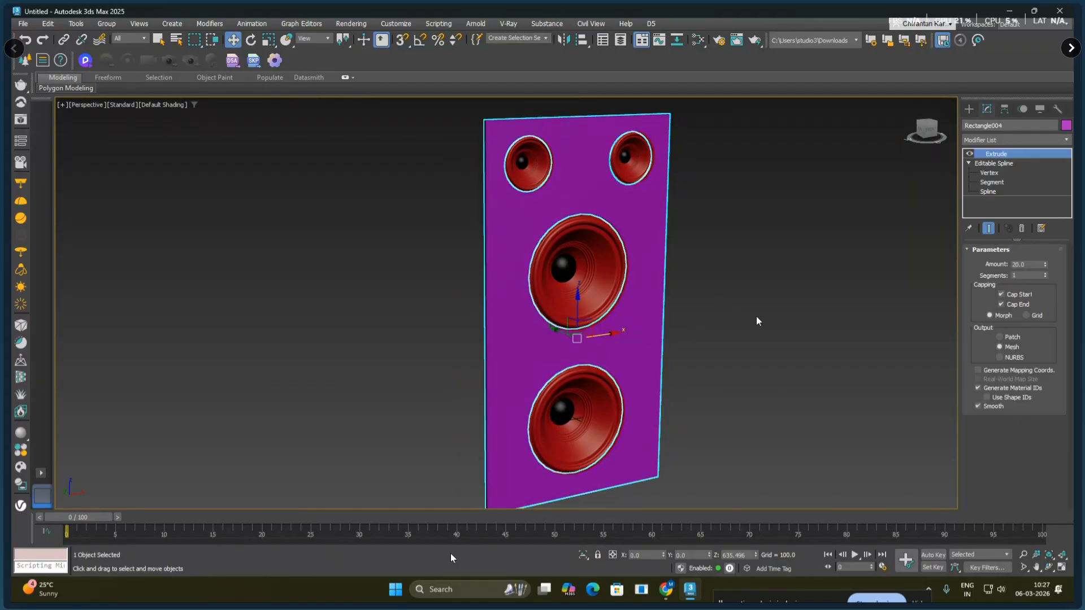
left_click(1067, 125)
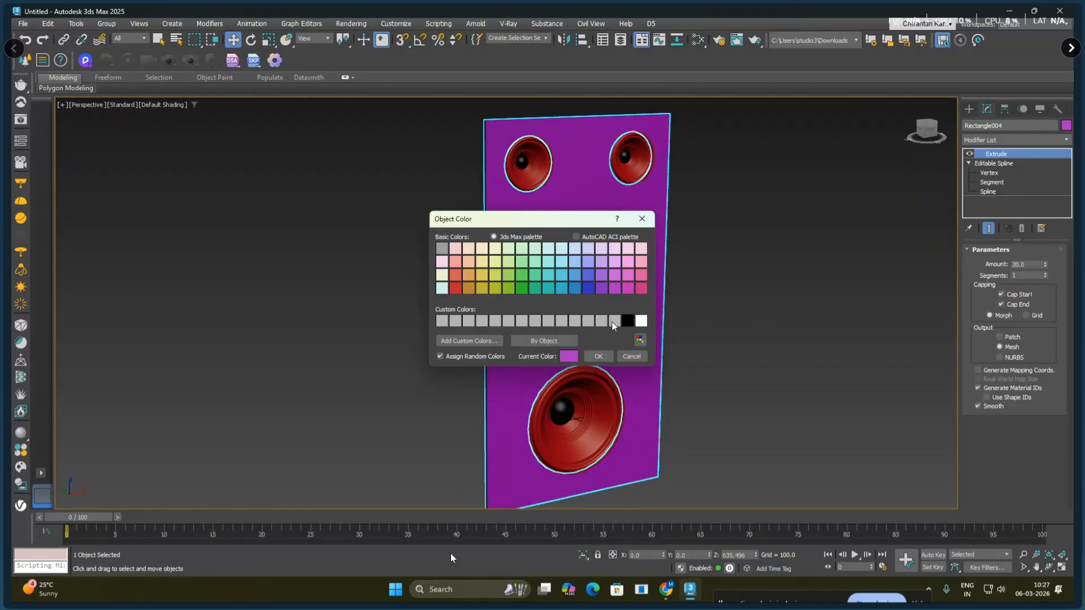
left_click(613, 321)
left_click(597, 356)
left_click(747, 318)
- In the left view, copy the front panel straight back behind the woofers as an independent copy, at about Y 1351
middle_click_drag(747, 318, 697, 358, "alt")
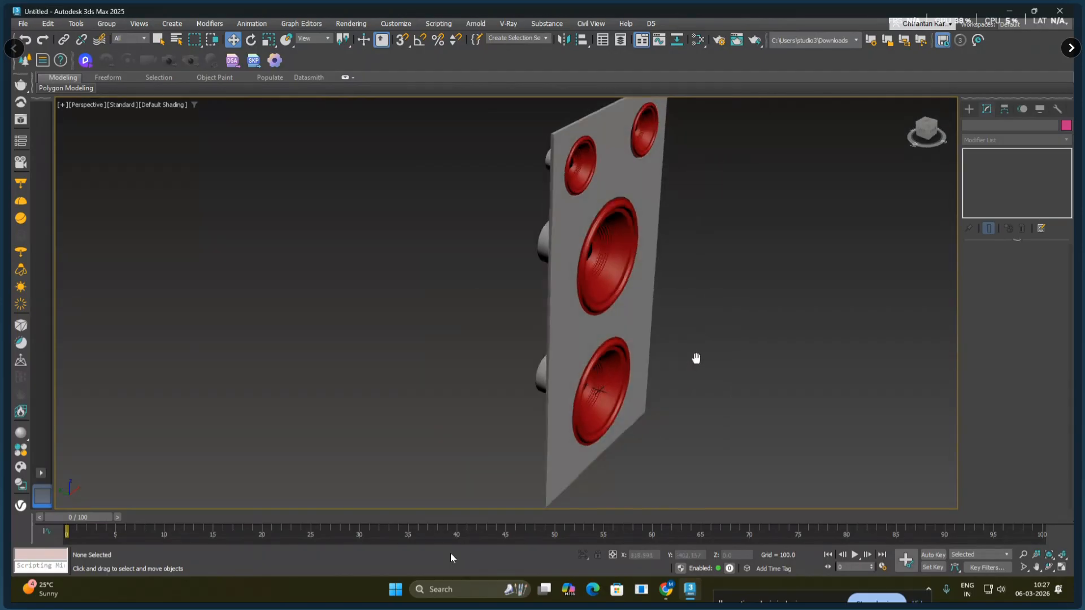
left_click(564, 311)
key("l")
middle_click_drag(625, 321, 664, 315)
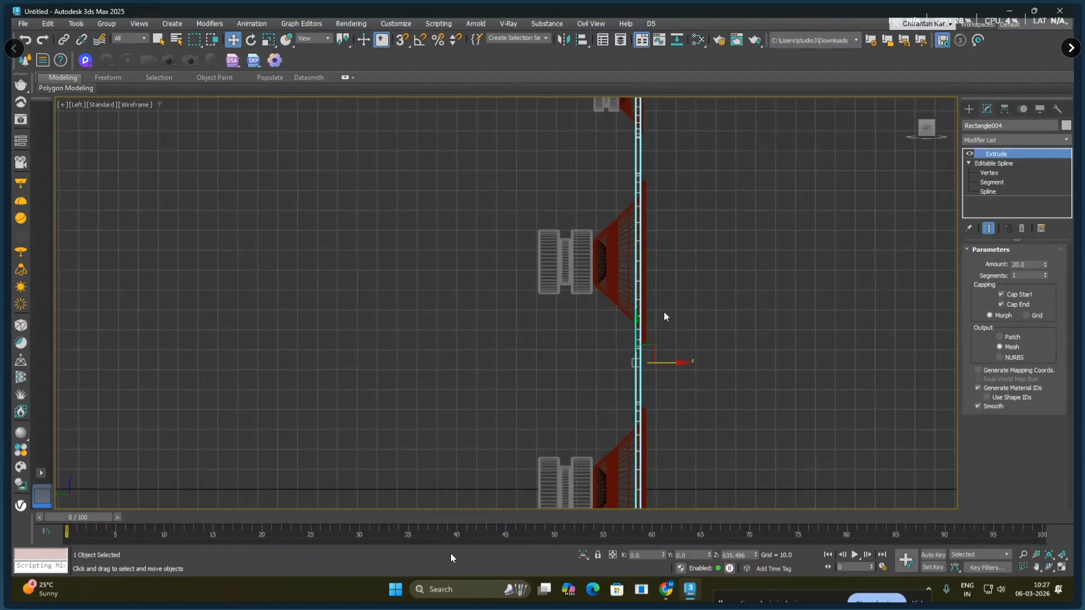
scroll(720, 319, "down", 3)
left_click_drag(720, 318, 586, 318, "shift")
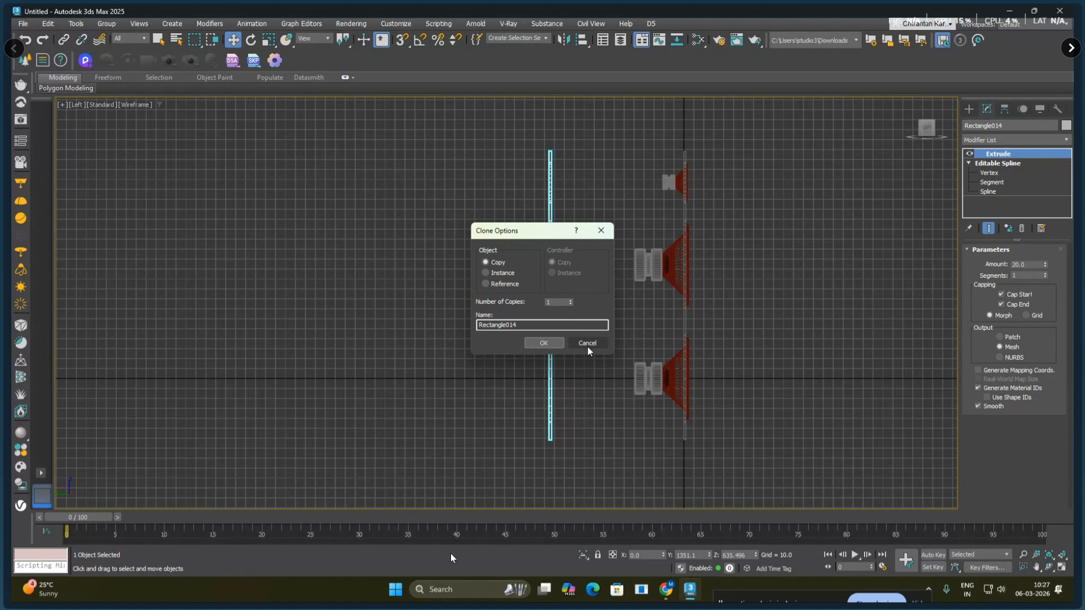
left_click(556, 342)
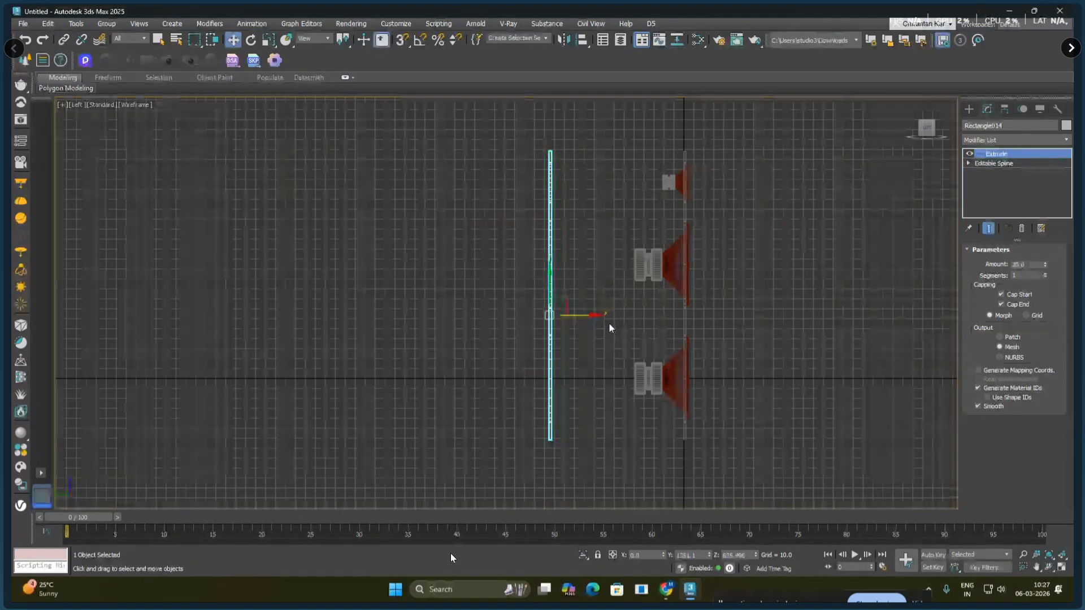
- Delete the two small circles and the upper large circle from the rear panel copy's spline
key("p")
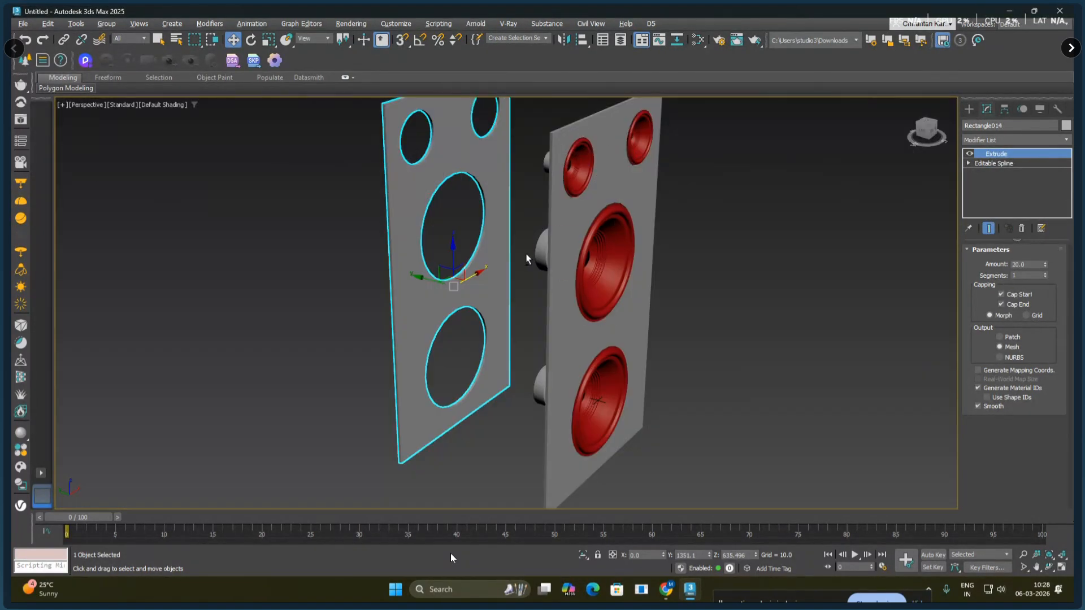
middle_click_drag(529, 259, 477, 216, "alt")
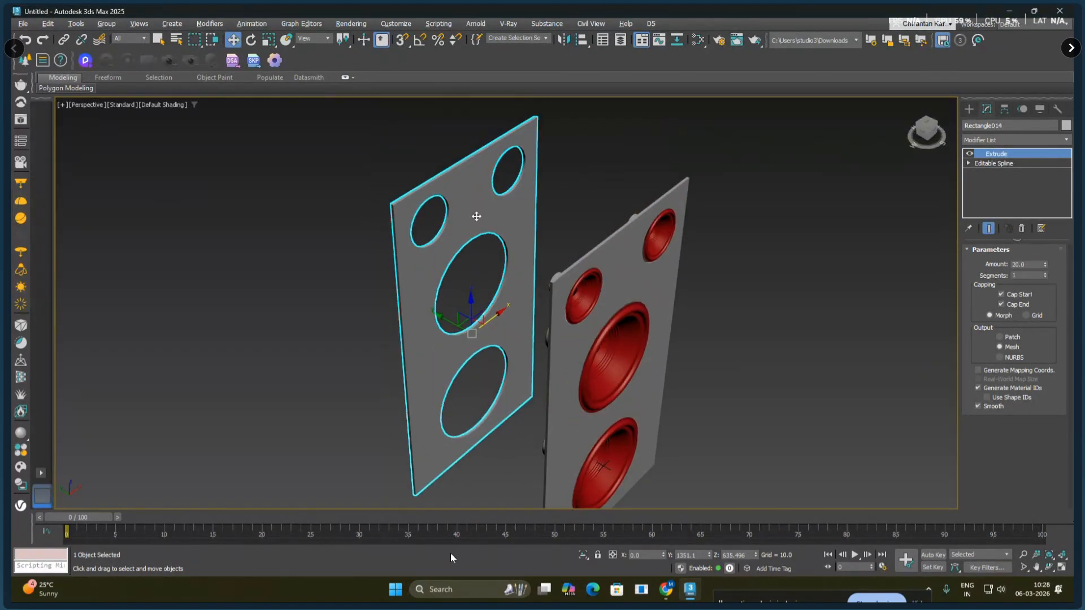
left_click(969, 163)
left_click(988, 191)
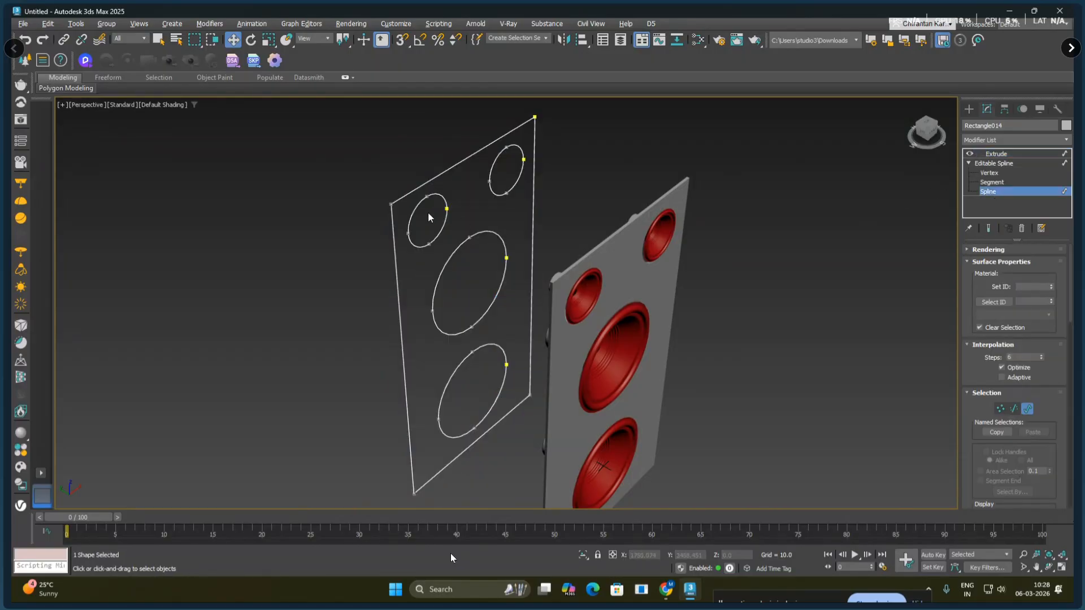
left_click_drag(428, 212, 490, 277)
left_click(507, 190, "ctrl")
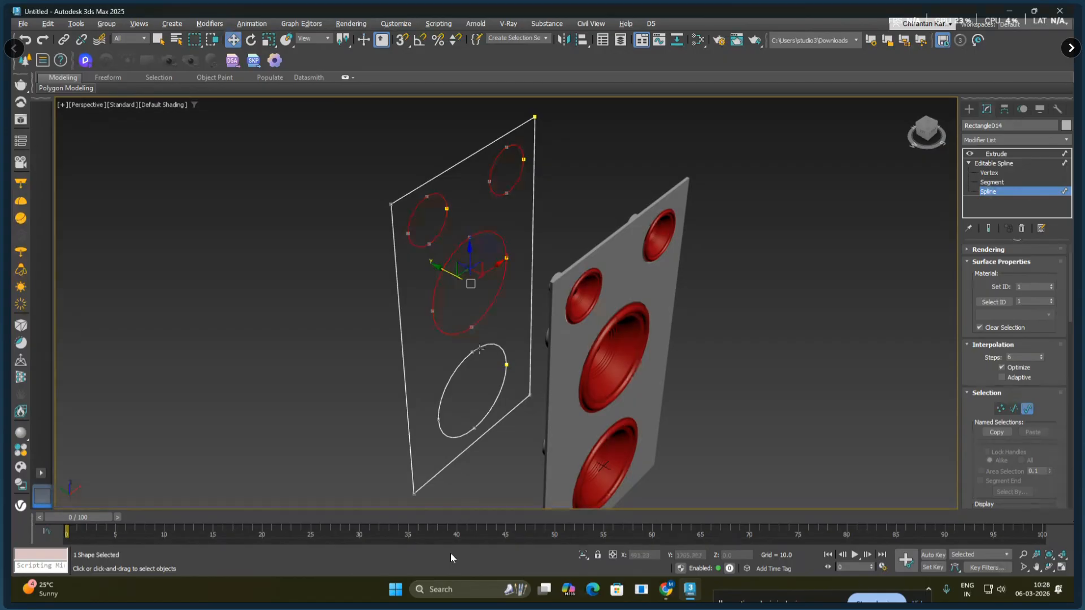
key("Delete")
- Scale the rear panel's remaining circle uniformly down to a small hole and return to its Extrude level
left_click(480, 345)
right_click(481, 387)
left_click(490, 416)
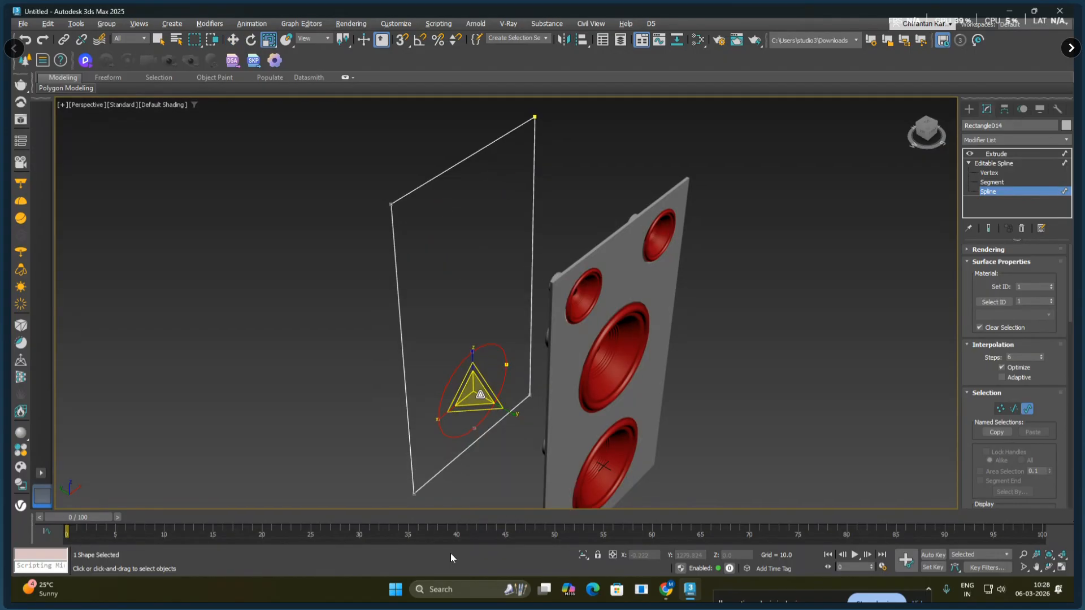
left_click_drag(480, 395, 461, 155)
left_click(1001, 164)
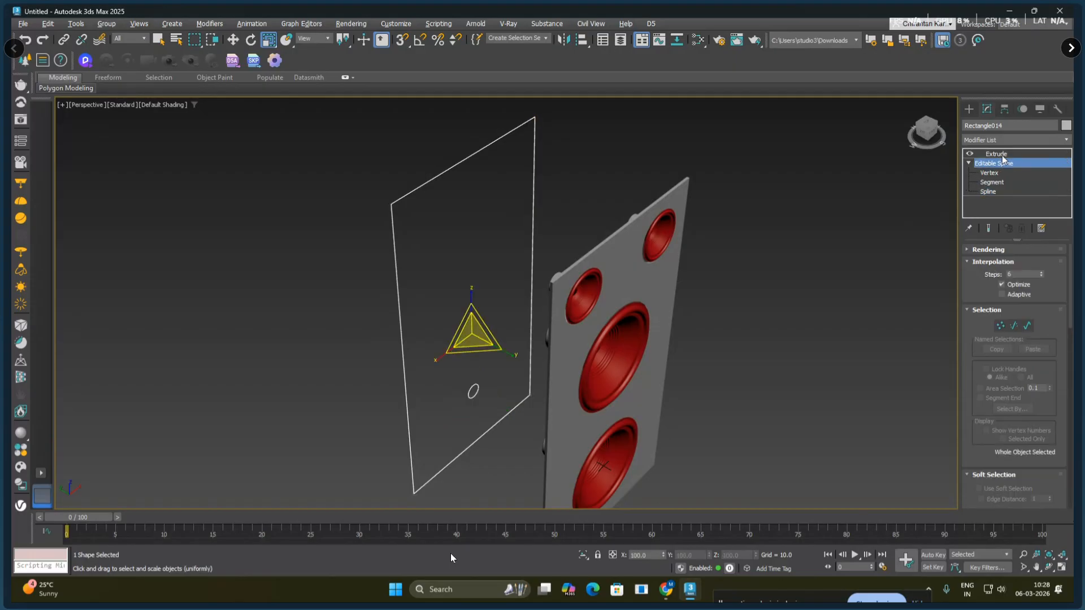
left_click(1001, 154)
left_click(747, 299)
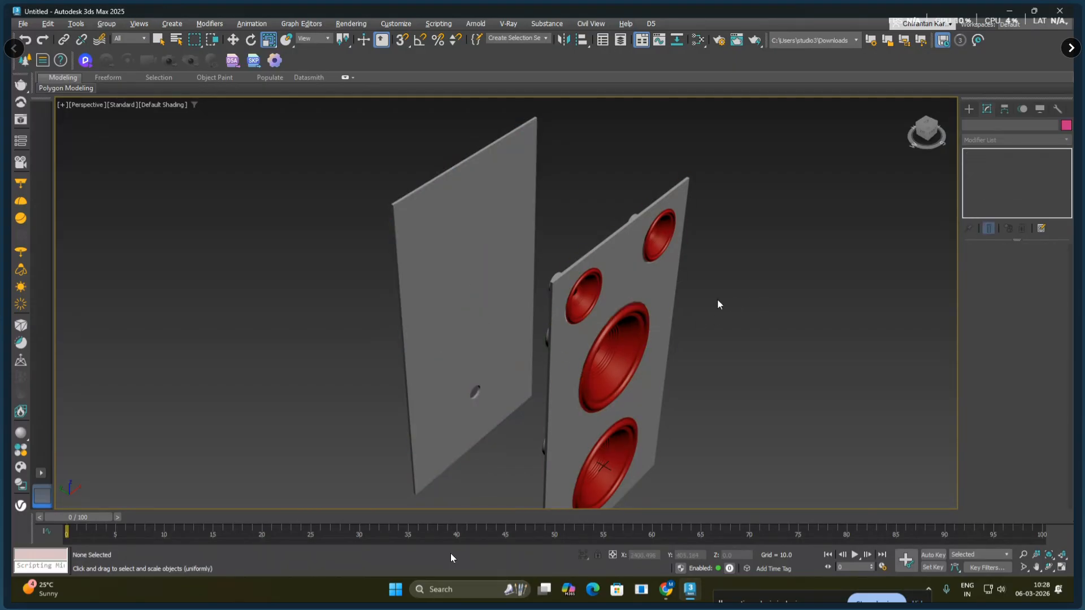
- In the top view, make one copy of the rear panel rotated -90° with angle snap enabled
middle_click_drag(717, 304, 735, 257, "alt")
left_click(449, 203)
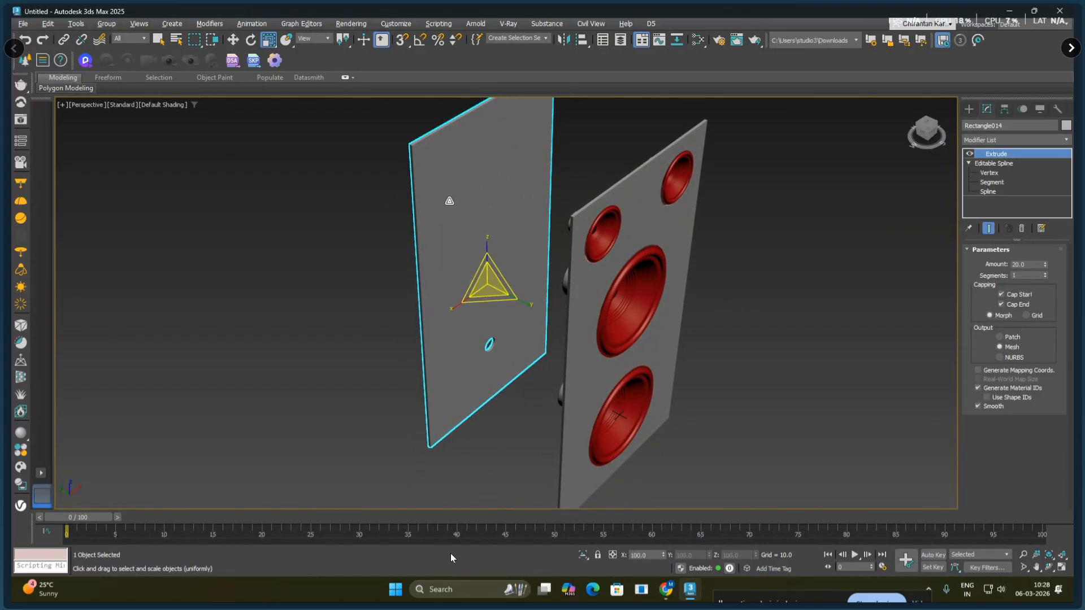
key("t")
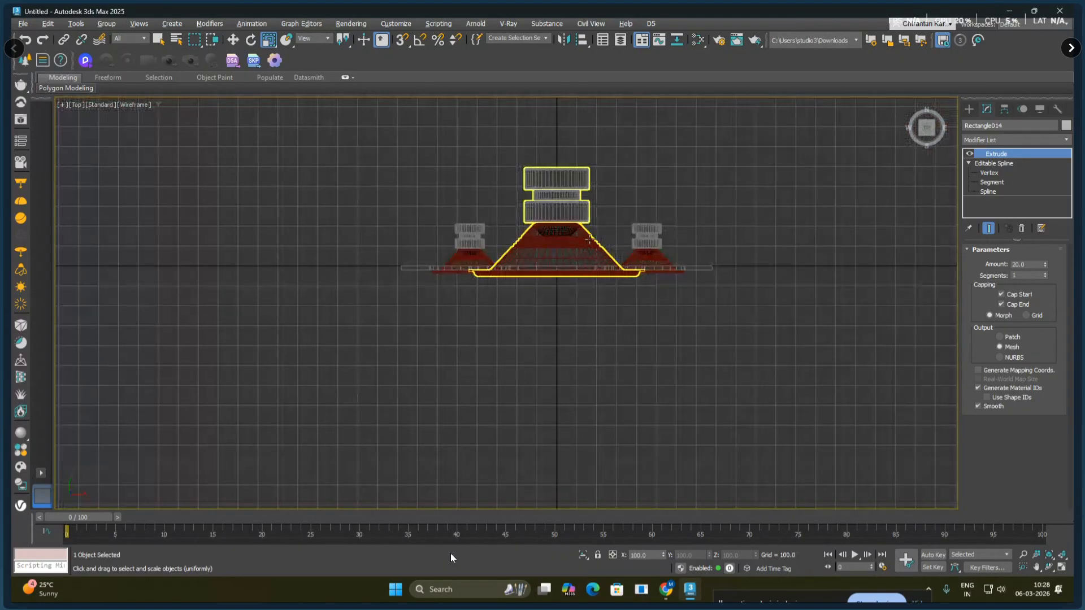
right_click(590, 227)
left_click(602, 244)
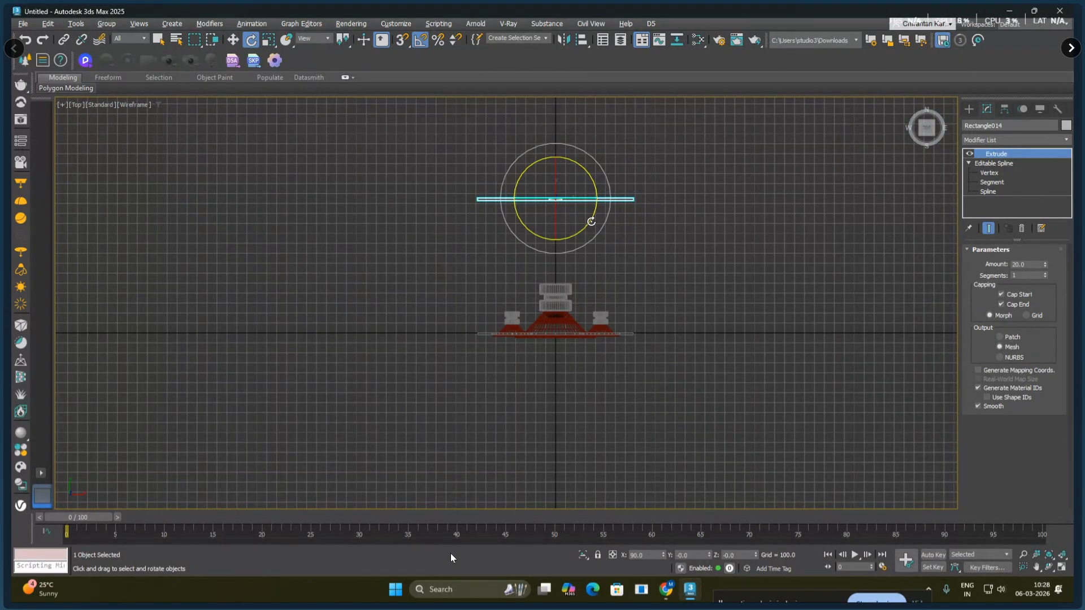
left_click(420, 40)
left_click_drag(579, 224, 545, 263, "shift")
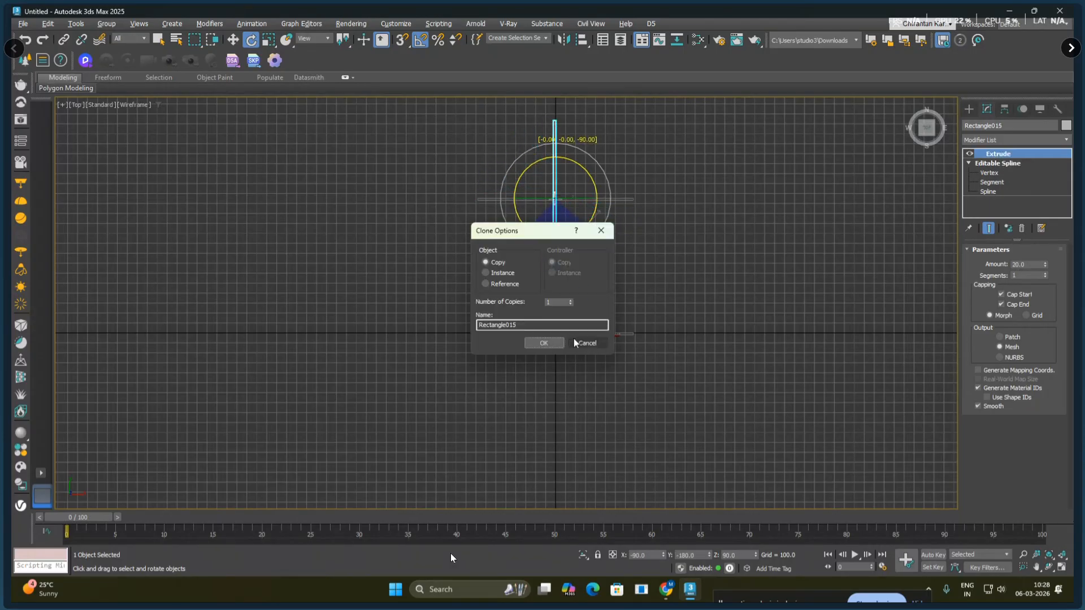
left_click(543, 343)
- Move the rotated panel out to the right side of the speaker, to about X 1450, Y 811
right_click(586, 237)
left_click(604, 244)
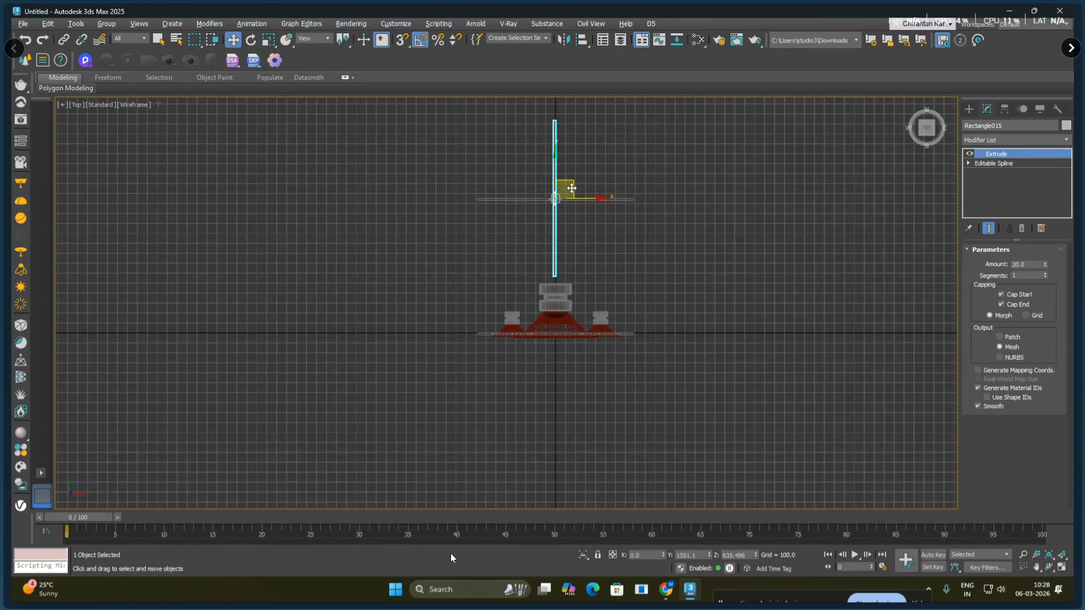
left_click_drag(566, 187, 714, 232)
scroll(707, 263, "up", 2)
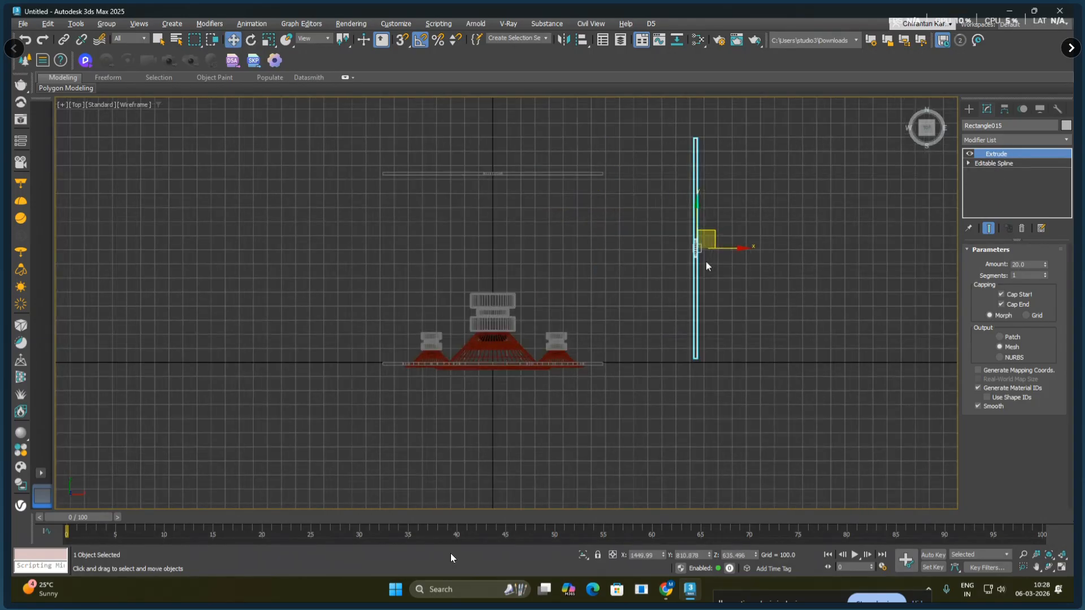
- Delete the small circle from the side panel's spline in the left view and return to its Extrude level
key("l")
middle_click_drag(620, 340, 636, 251)
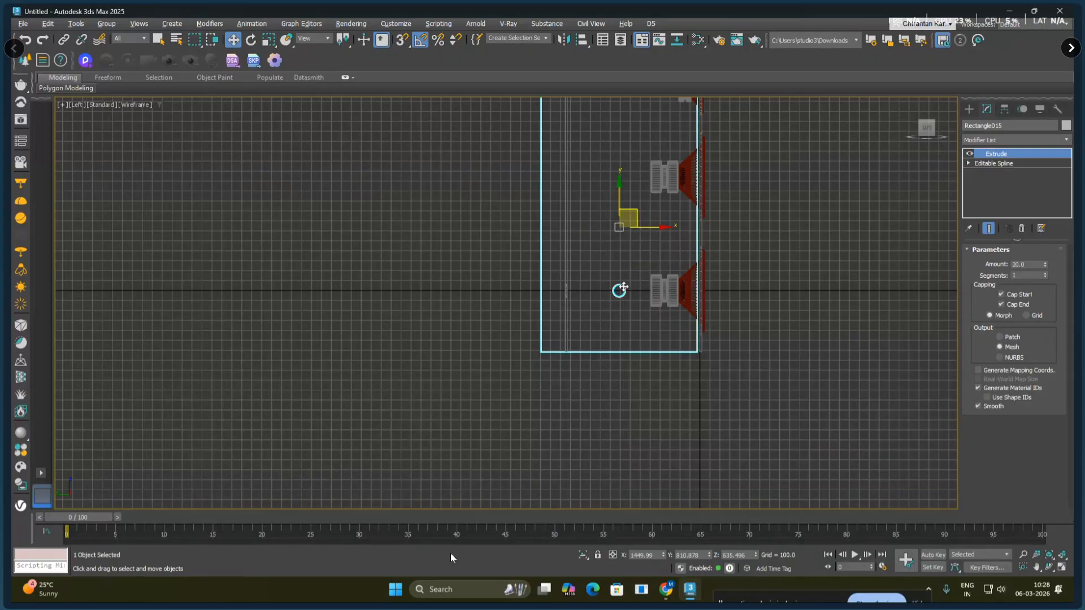
left_click(968, 163)
left_click(989, 191)
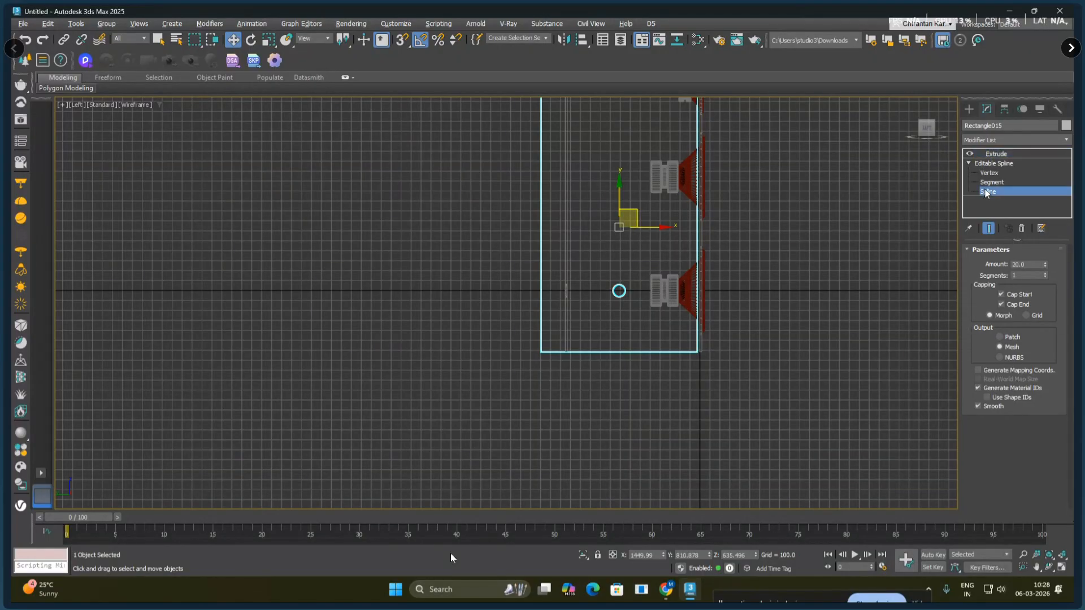
left_click(639, 316)
left_click(1008, 164)
left_click(997, 154)
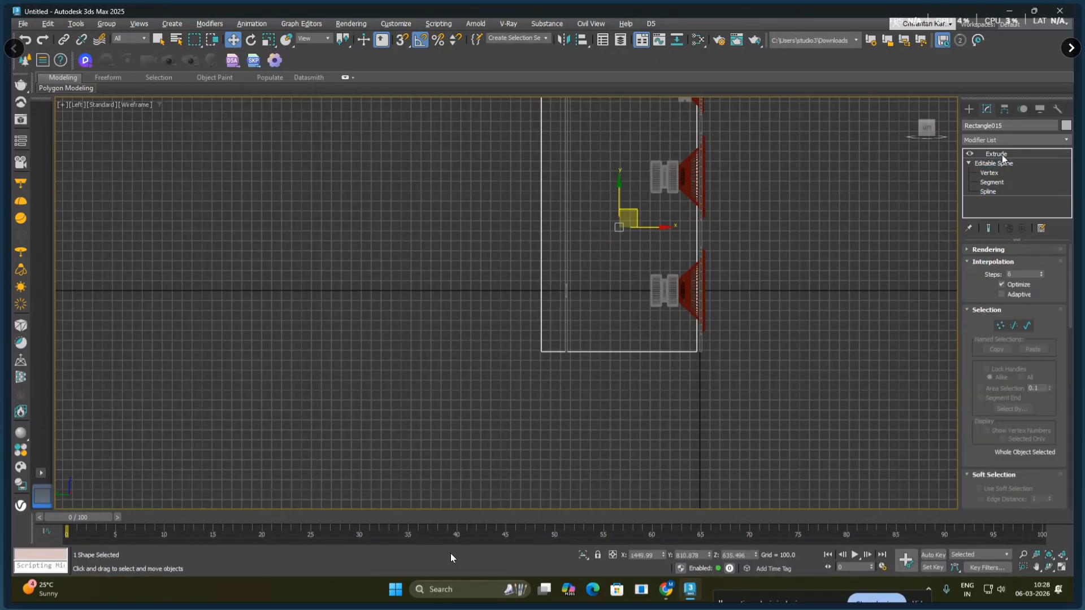
- In the top view, move the side panel with vertex snap so its front corner meets the front panel's right end
key("t")
middle_click_drag(651, 262, 607, 272)
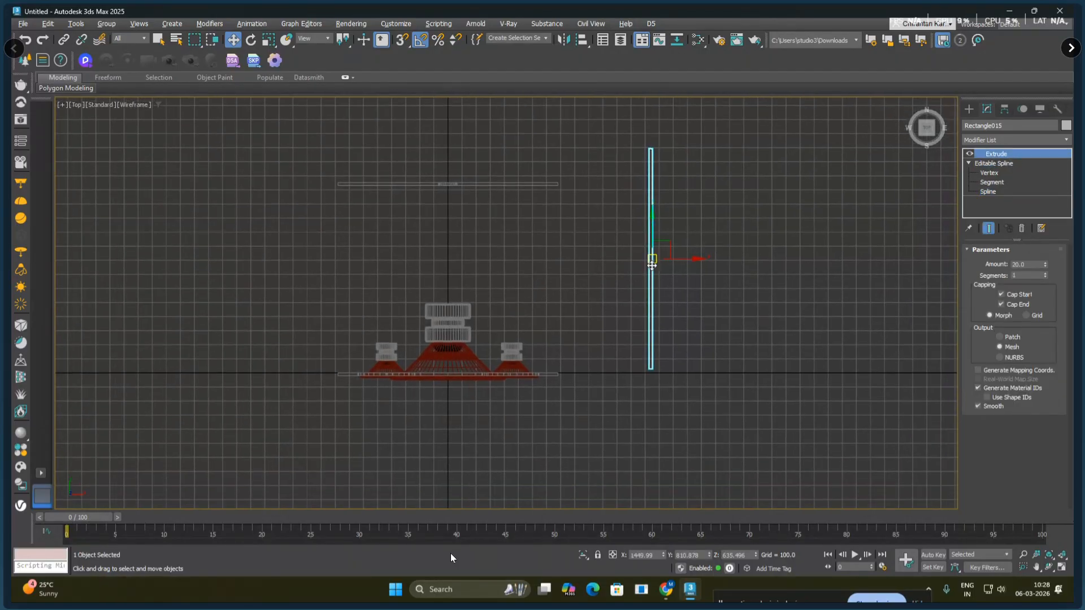
left_click_drag(667, 244, 591, 264)
middle_click_drag(576, 388, 647, 341)
scroll(592, 291, "up", 5)
scroll(604, 317, "down", 1)
key("g")
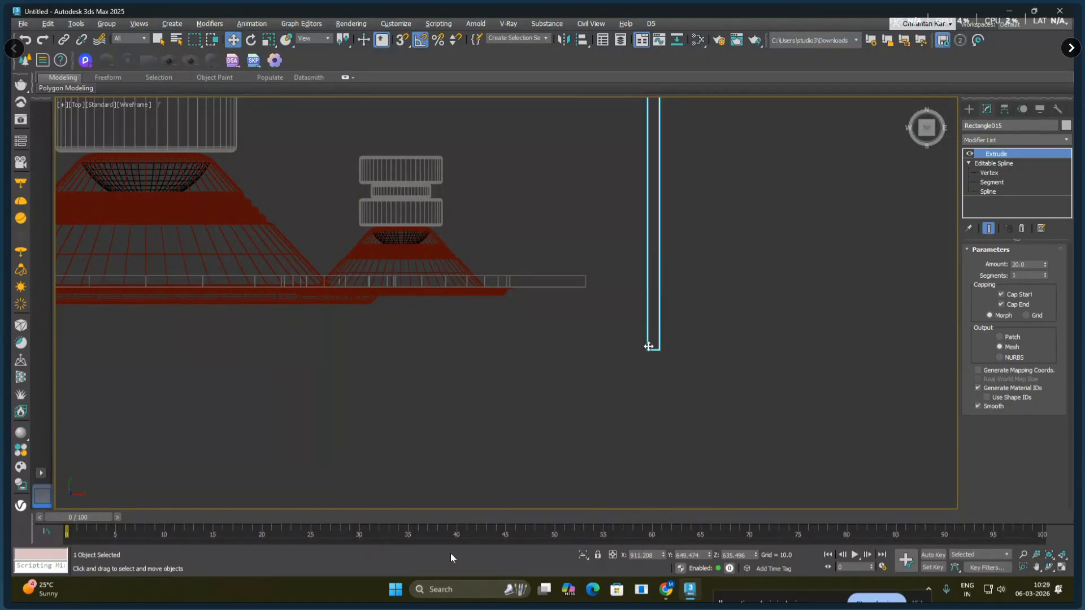
key("s")
left_click_drag(649, 346, 595, 294)
scroll(647, 202, "down", 3)
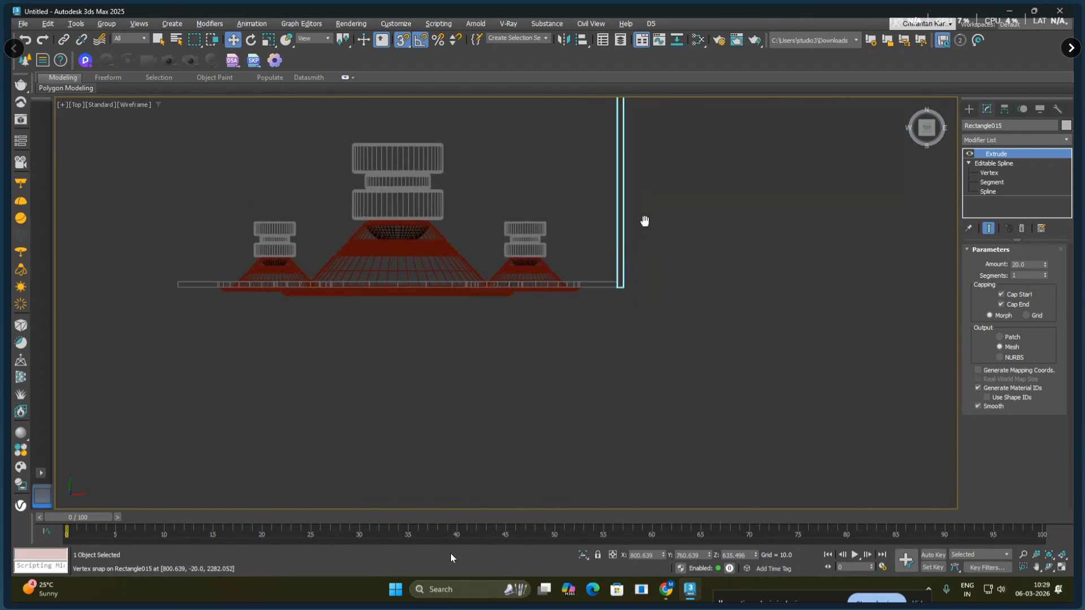
- Move the rear panel back with vertex snap until its outer corner aligns with the side panel's back end
scroll(648, 190, "down", 5)
middle_click_drag(649, 159, 632, 295)
scroll(625, 226, "up", 8)
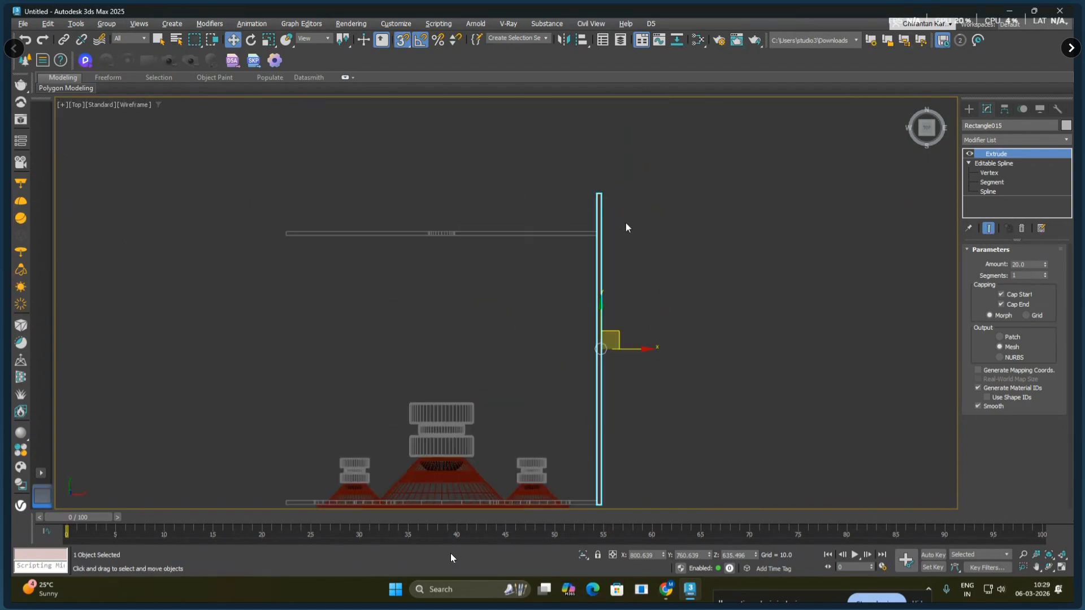
middle_click_drag(618, 231, 647, 241)
left_click(547, 264)
middle_click_drag(533, 277, 598, 312)
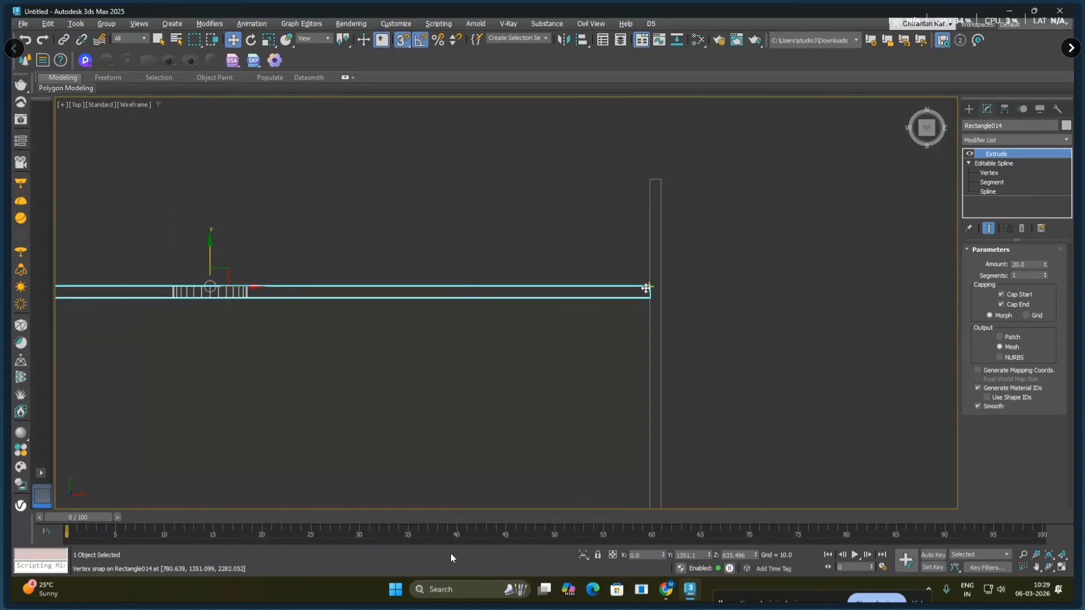
left_click_drag(646, 288, 647, 182)
scroll(712, 324, "down", 4)
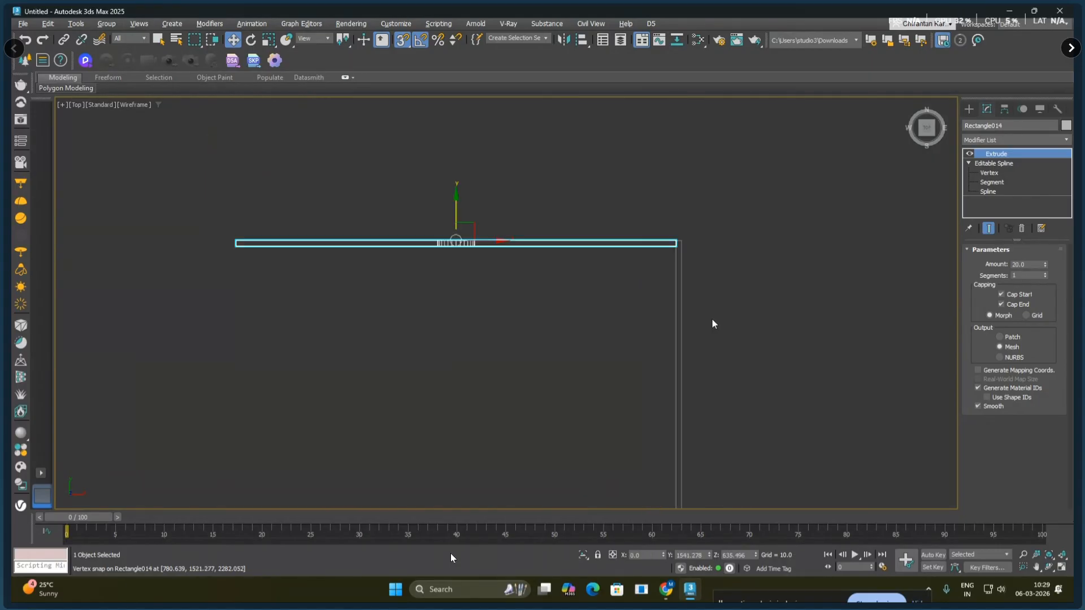
scroll(735, 350, "down", 2)
scroll(673, 232, "up", 6)
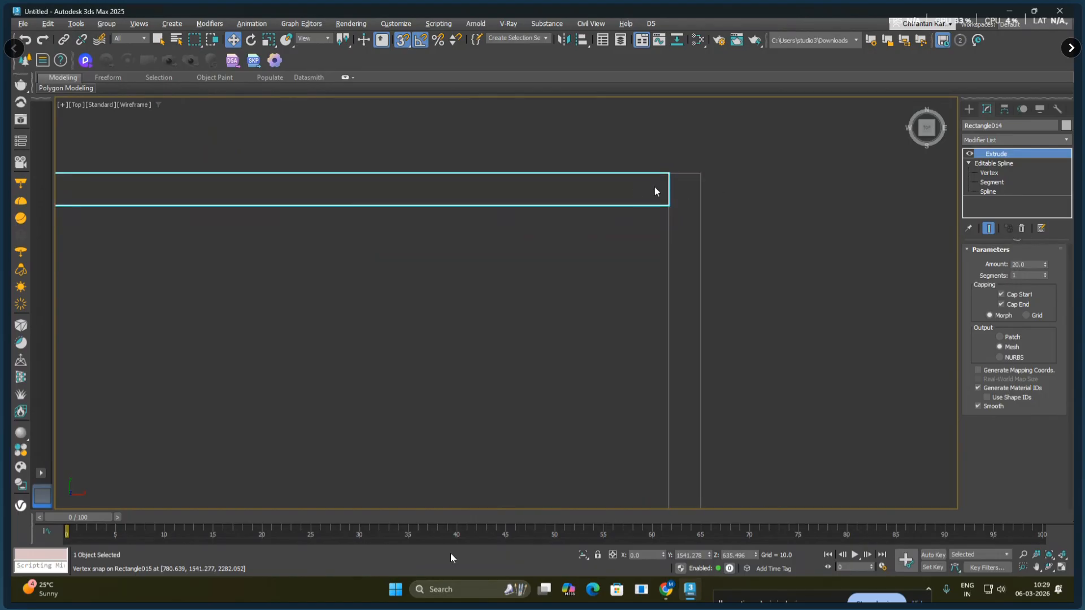
- Make one copy of the side panel in the top view and place it left of the cabinet, at about X -1021
scroll(727, 347, "down", 7)
middle_click_drag(739, 460, 783, 206)
scroll(794, 291, "down", 3)
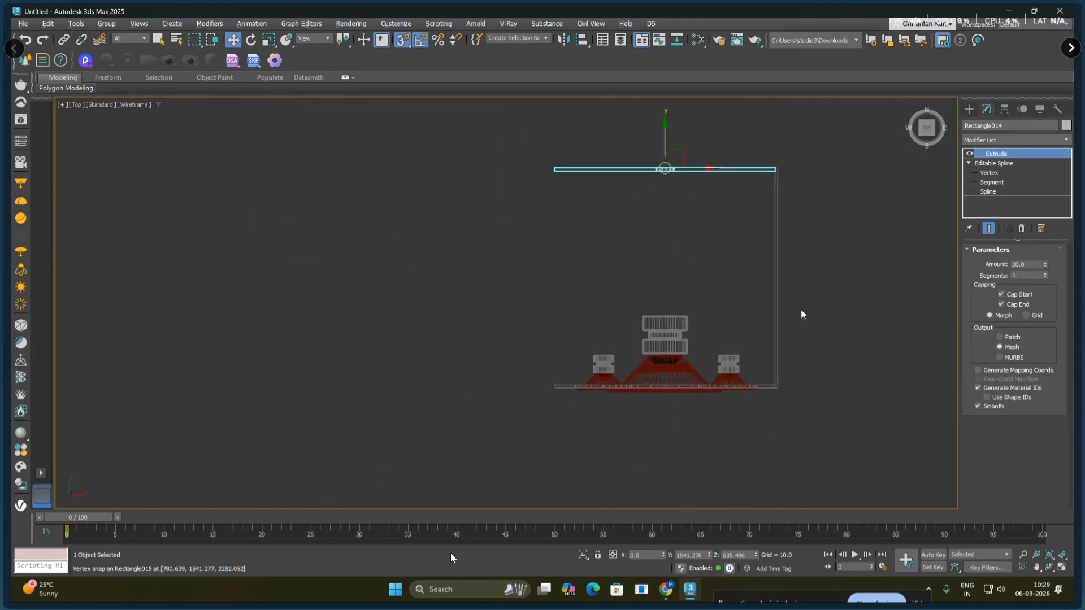
middle_click_drag(802, 309, 808, 304)
left_click_drag(804, 269, 526, 273)
key("Return")
- Move the copied side panel with vertex snap so its back inner corner meets the rear panel's left end
scroll(555, 176, "up", 3)
scroll(474, 273, "up", 2)
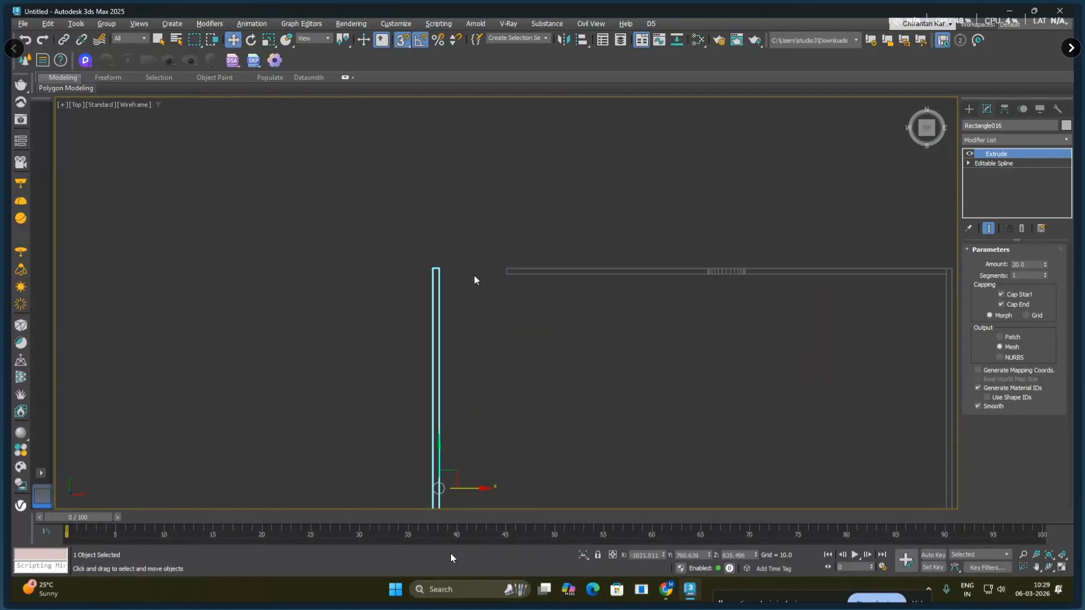
scroll(416, 276, "up", 2)
left_click(395, 273)
left_click_drag(394, 273, 585, 273)
scroll(668, 339, "down", 5)
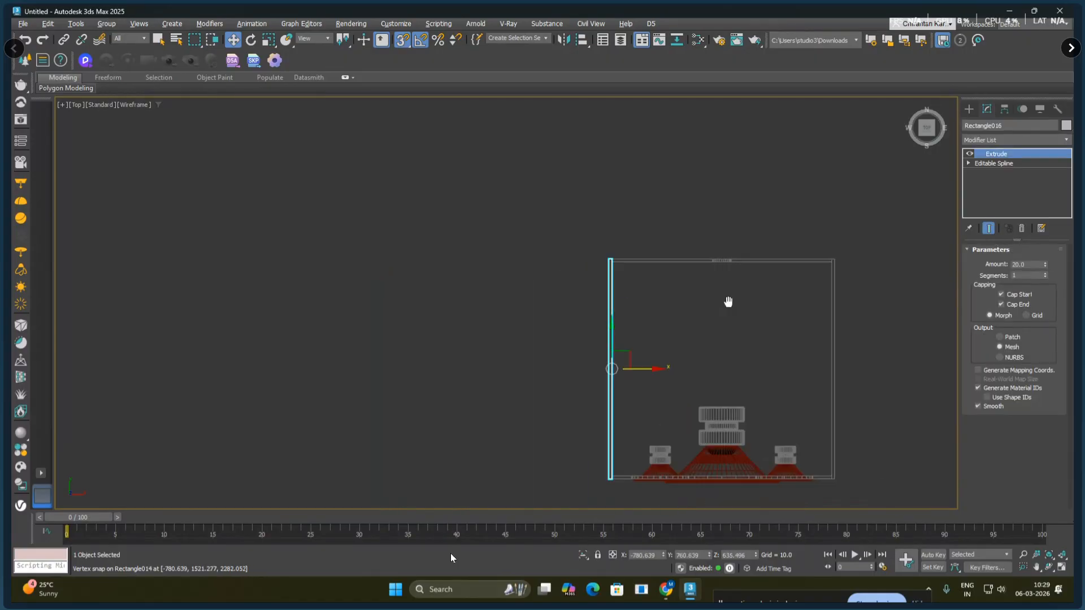
middle_click_drag(676, 290, 670, 288)
- In the left view, copy the left side panel upward to about Z 3304
left_click(596, 301)
left_click(580, 296)
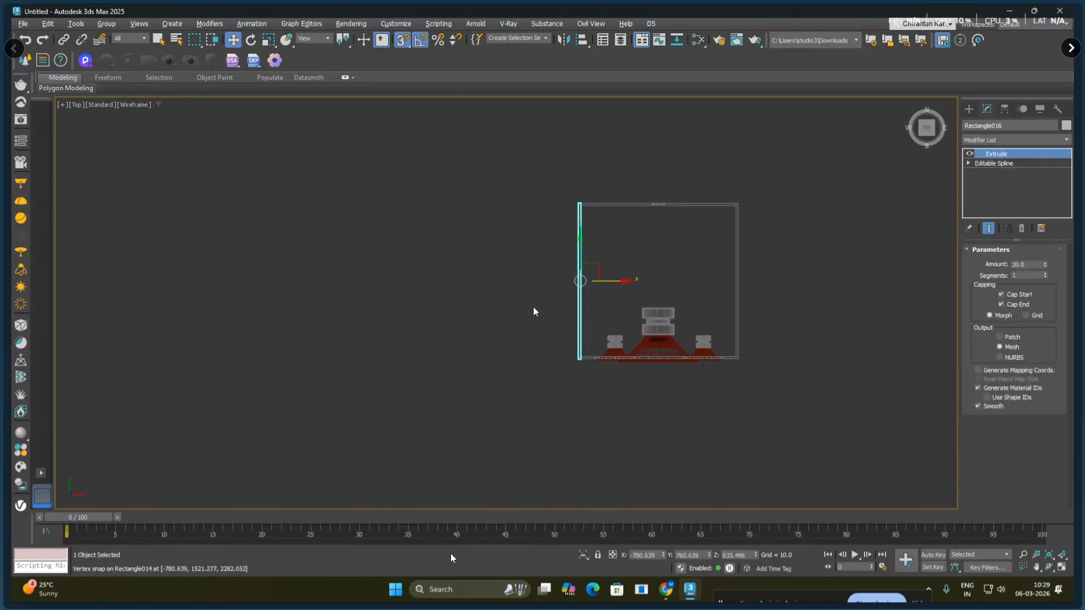
key("l")
middle_click_drag(585, 322, 597, 352)
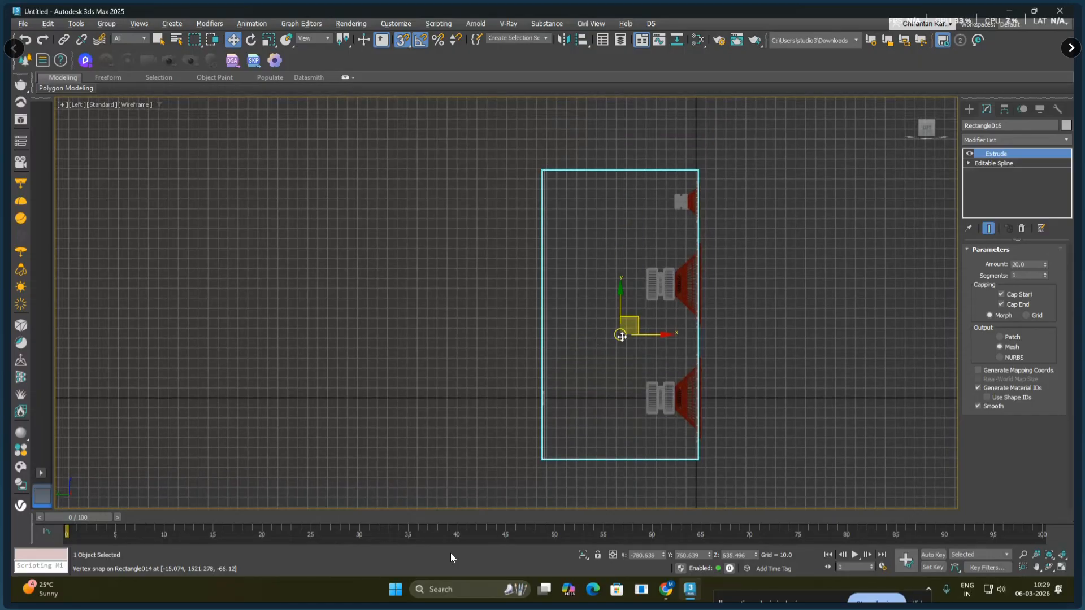
mouse_move(620, 313)
left_mouse_down("shift")
mouse_move(618, 167)
mouse_move(633, 120)
left_mouse_up("shift")
left_click(544, 343)
- In the top view, rotate the raised panel copy 90° about the Y axis so it lies flat
middle_click_drag(617, 270, 591, 383)
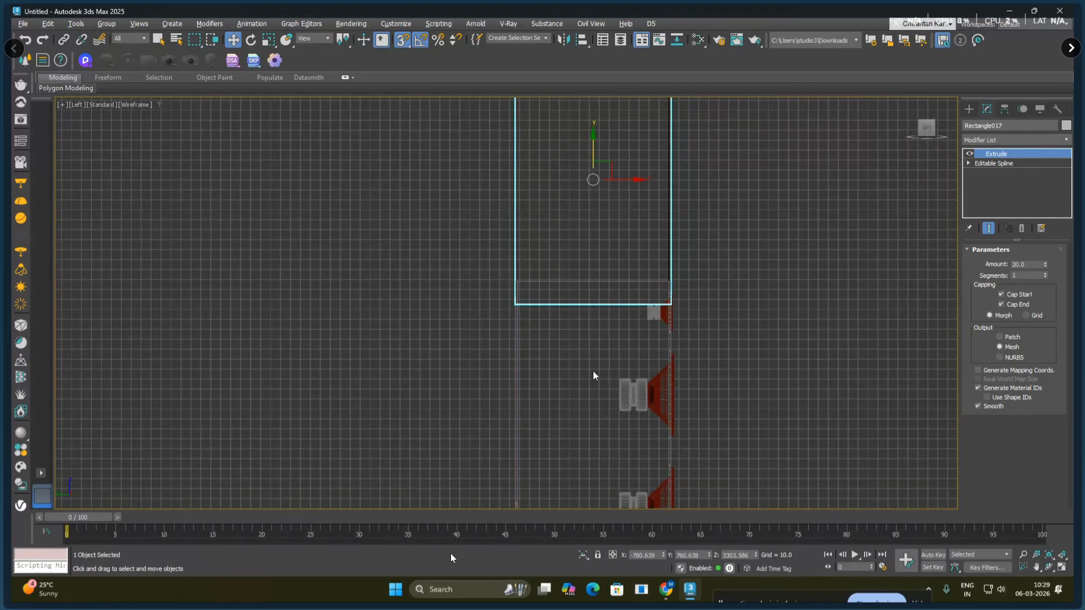
key("t")
middle_click_drag(594, 359, 543, 374)
right_click(533, 337)
left_click(548, 357)
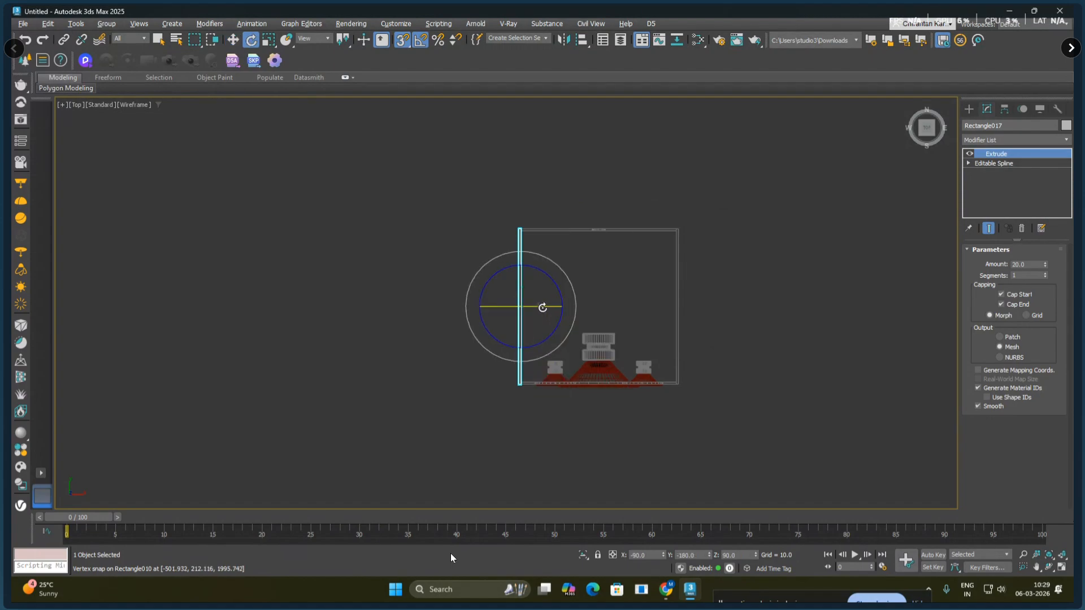
left_click_drag(545, 305, 593, 302)
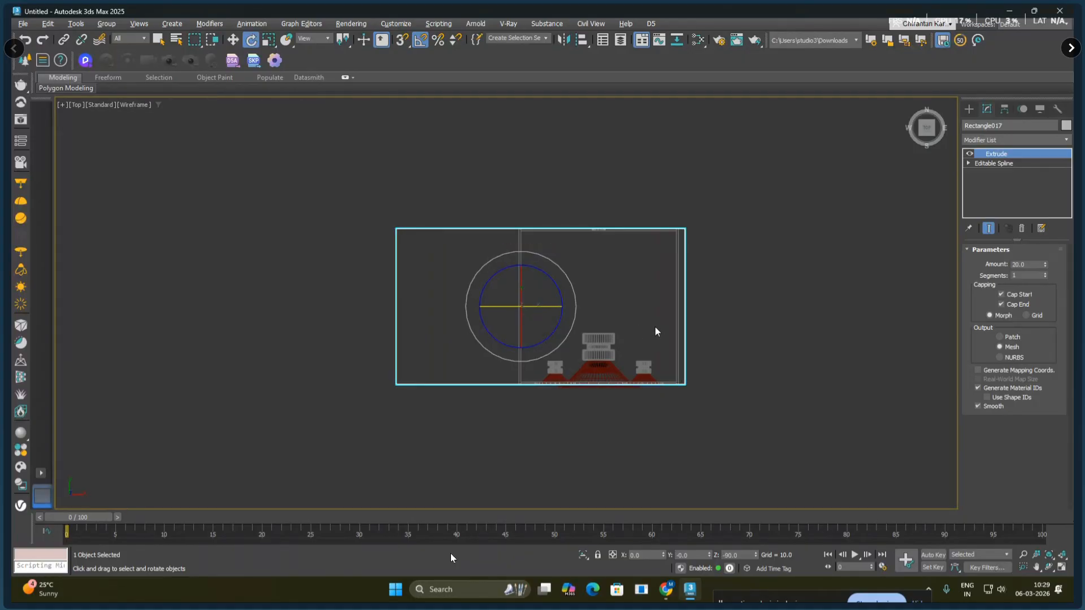
- Move the flat panel along X over the cabinet, to about X -64
right_click(614, 334)
left_click(630, 341)
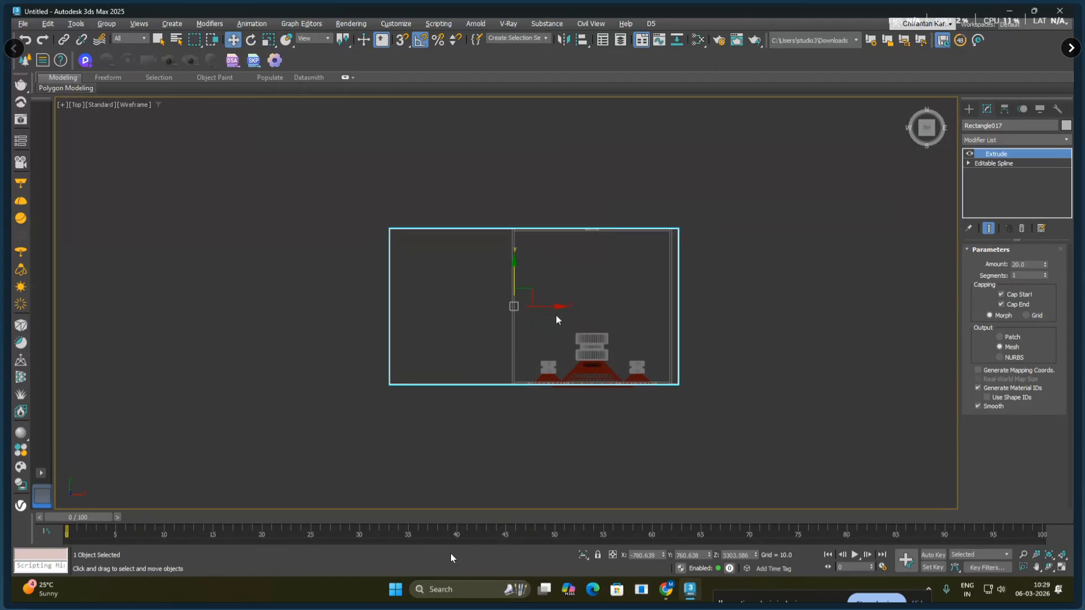
left_click_drag(555, 307, 620, 306)
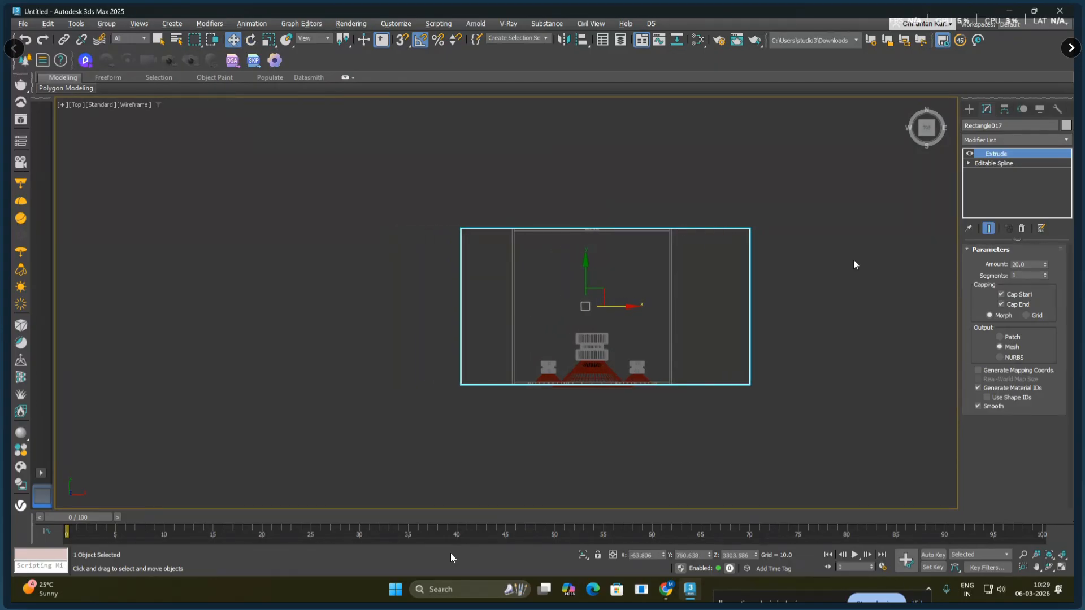
- Fit the flat panel's right pair of spline vertices to the right side panel's outer edge with vertex snap
left_click(970, 162)
left_click(989, 172)
left_click_drag(818, 213, 558, 373)
scroll(789, 399, "up", 4)
key("s")
middle_click_drag(399, 368, 579, 433)
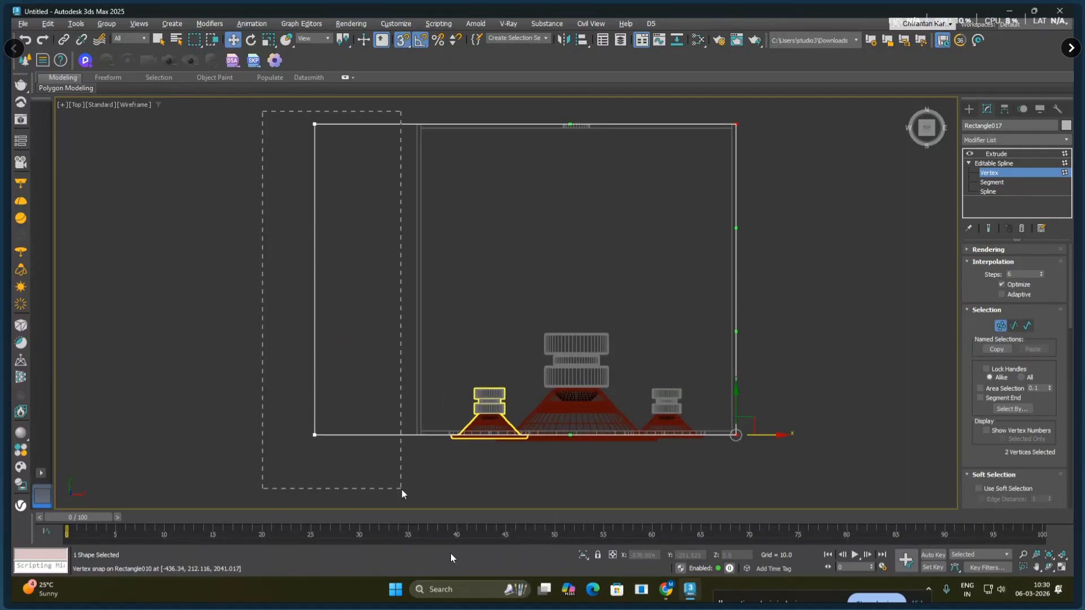
- Snap the flat panel's left pair of vertices to the left side panel's outer edge and return to its Extrude level
left_click_drag(402, 491, 402, 490)
left_click_drag(345, 125, 448, 125)
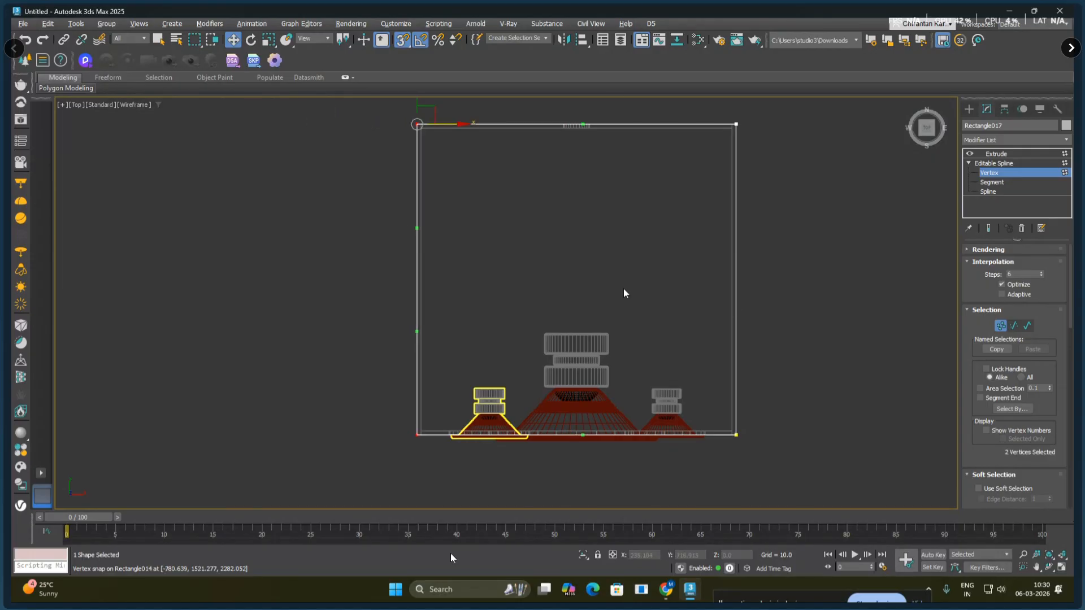
left_click(863, 244)
left_click(993, 163)
left_click(996, 154)
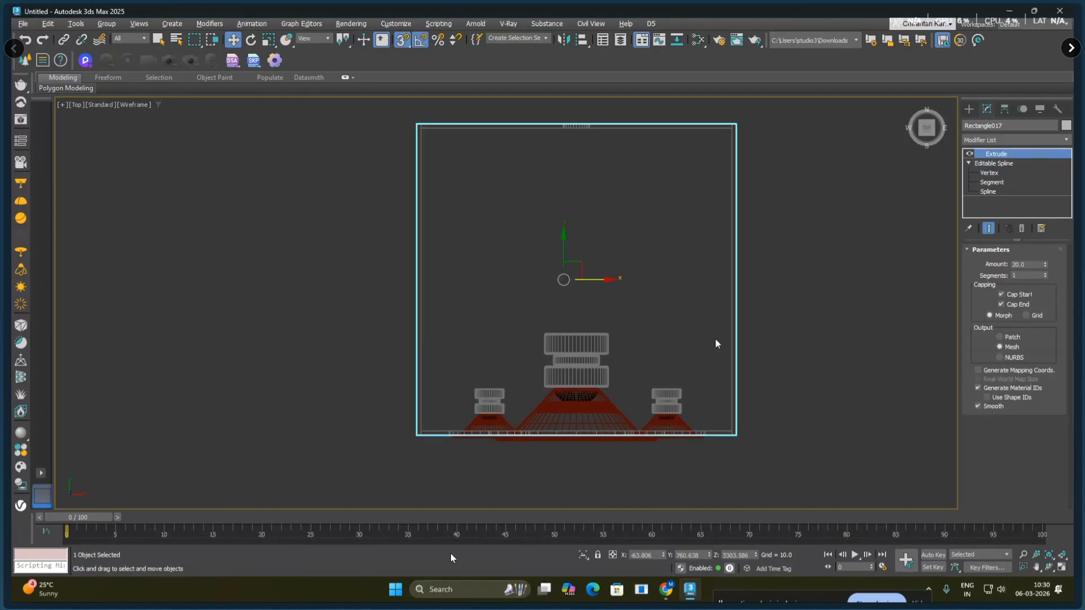
- In the left view, lower the flat panel with vertex snap onto the upper edge of the side panels
key("l")
middle_click_drag(646, 350, 593, 278)
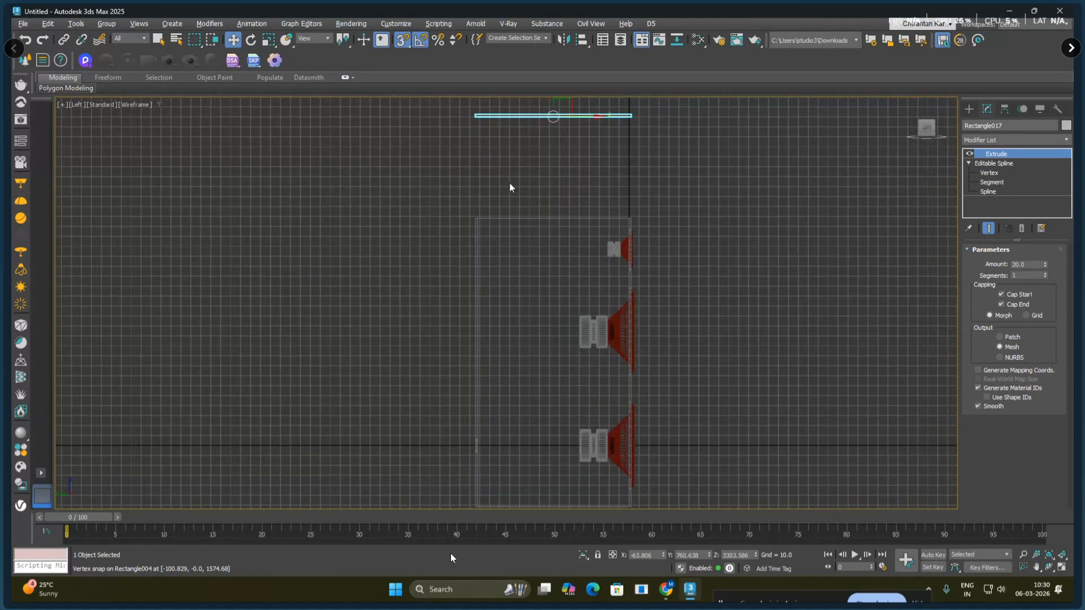
middle_click_drag(510, 184, 437, 266)
scroll(593, 210, "up", 4)
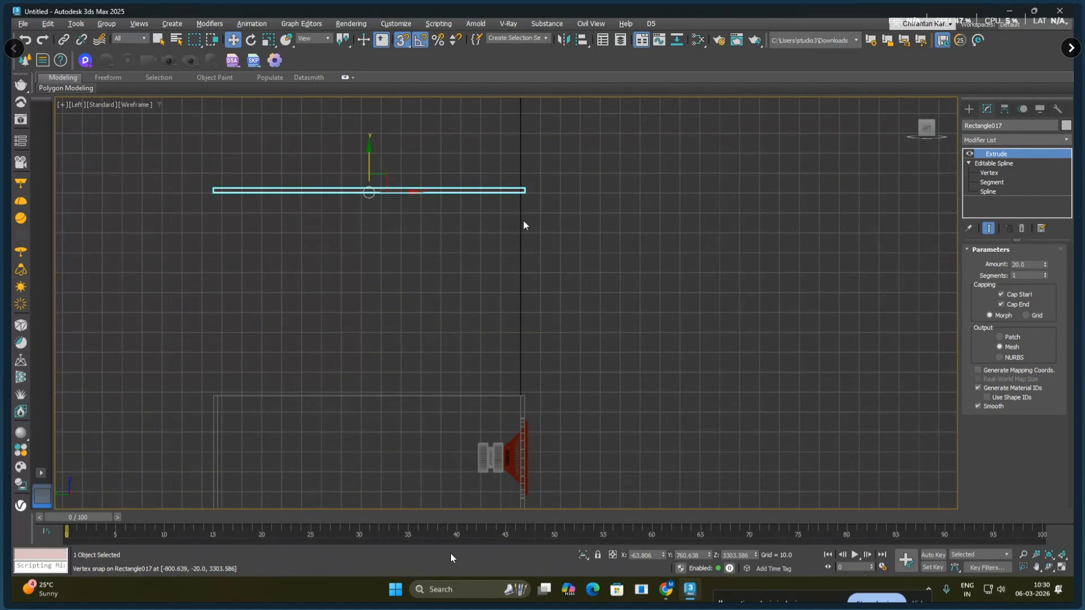
left_click_drag(523, 193, 526, 390)
- Copy the top panel straight down to below the cabinet, at about Z -859
scroll(617, 424, "down", 3)
middle_click_drag(625, 439, 570, 249)
left_click_drag(511, 162, 512, 445, "shift")
left_click(542, 343)
- Raise the copied panel with vertex snap so it closes the cabinet's underside
scroll(551, 314, "up", 6)
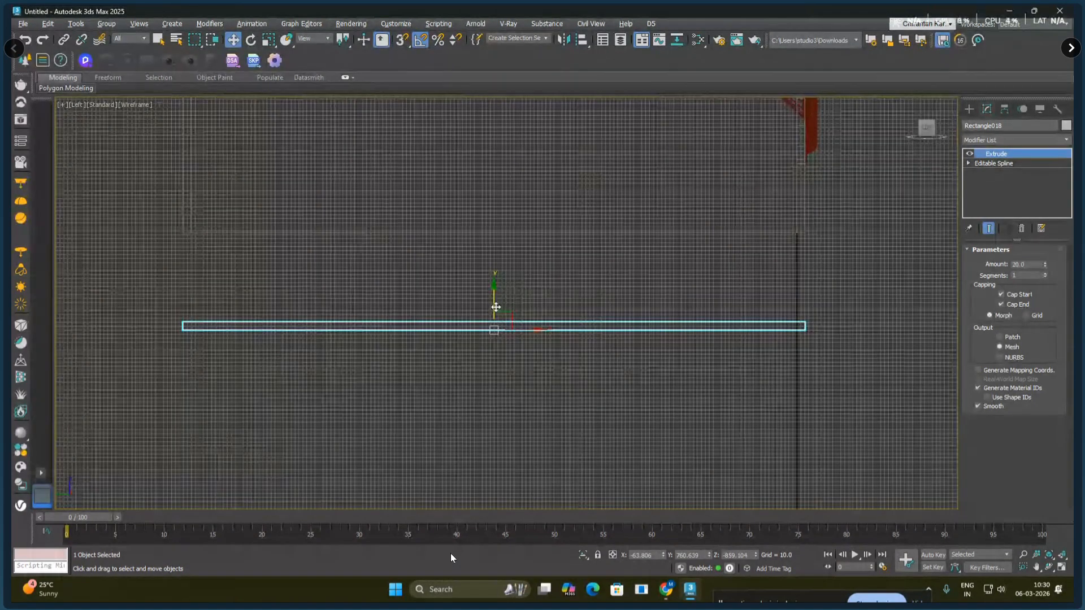
key("s")
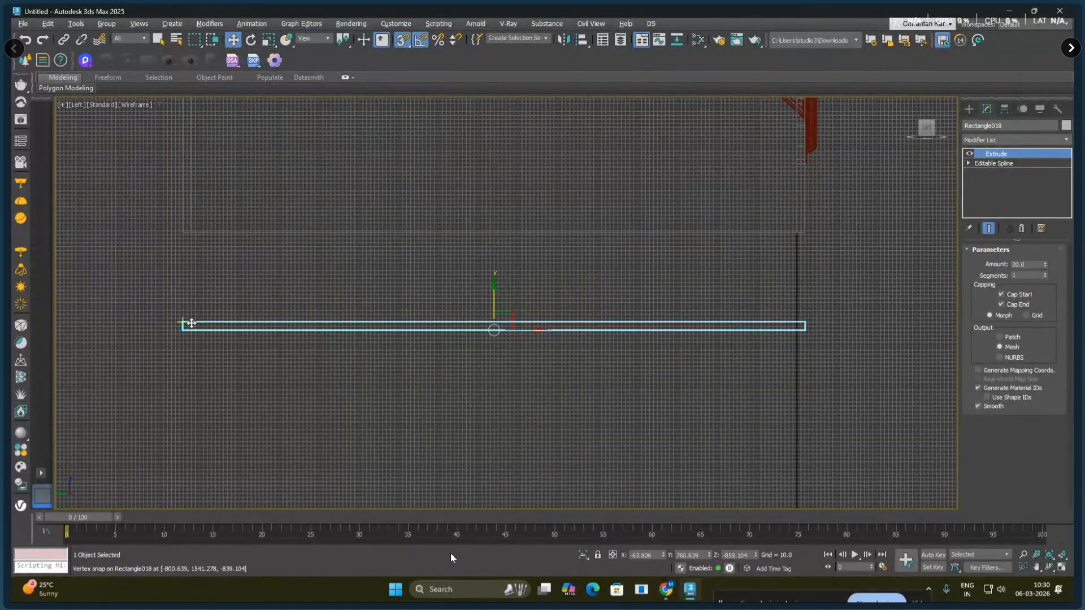
left_click_drag(187, 323, 182, 232)
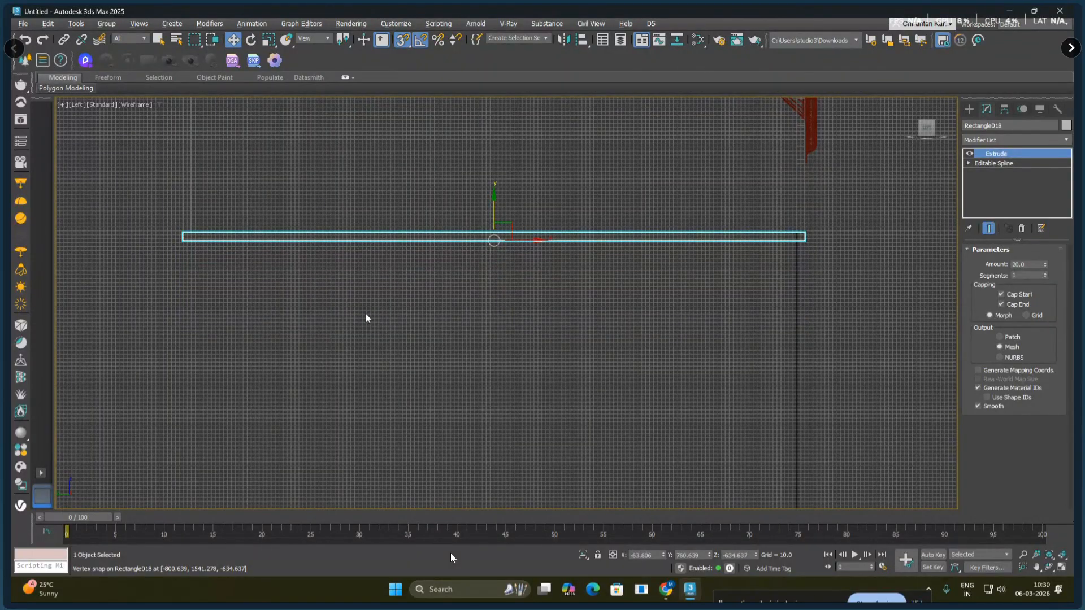
left_click(384, 310)
- Hide the grid and copy the bottom panel downward to about Z -879
left_click(475, 238)
key("g")
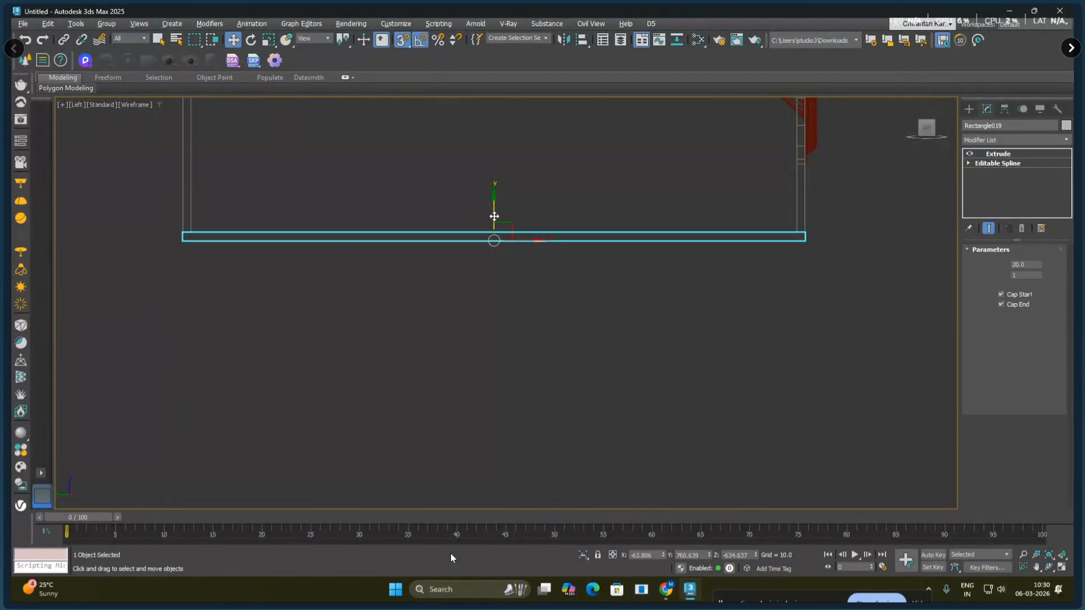
left_click_drag(490, 217, 486, 386, "shift")
left_click(534, 344)
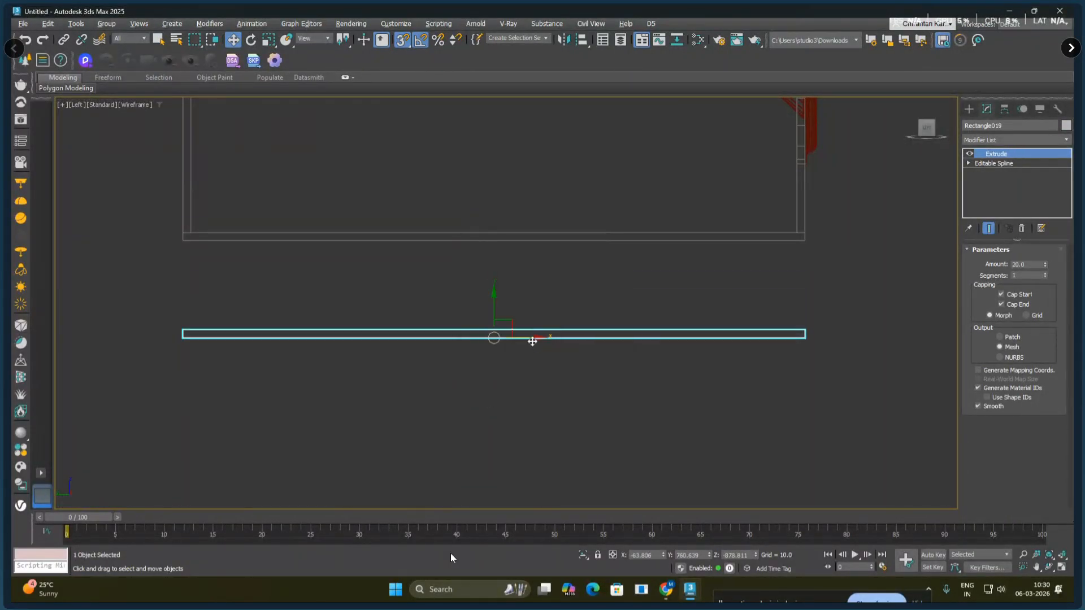
- In the front view, set the lowest panel's Extrude amount to 78.5
key("f")
middle_click_drag(532, 341, 544, 171)
scroll(537, 228, "up", 2)
scroll(537, 228, "up", 2)
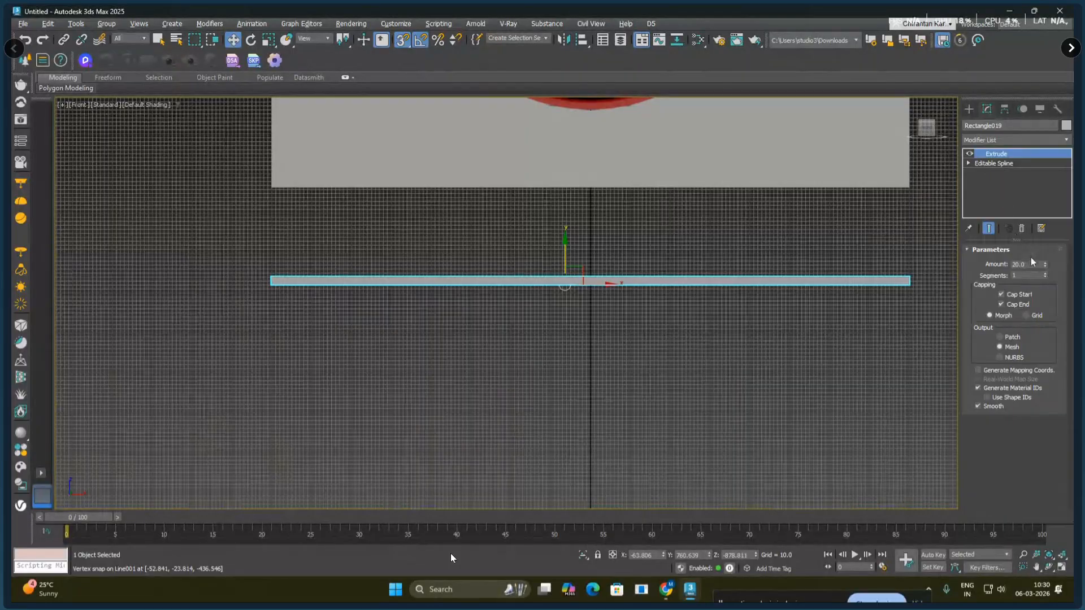
left_click_drag(1045, 268, 1052, 192)
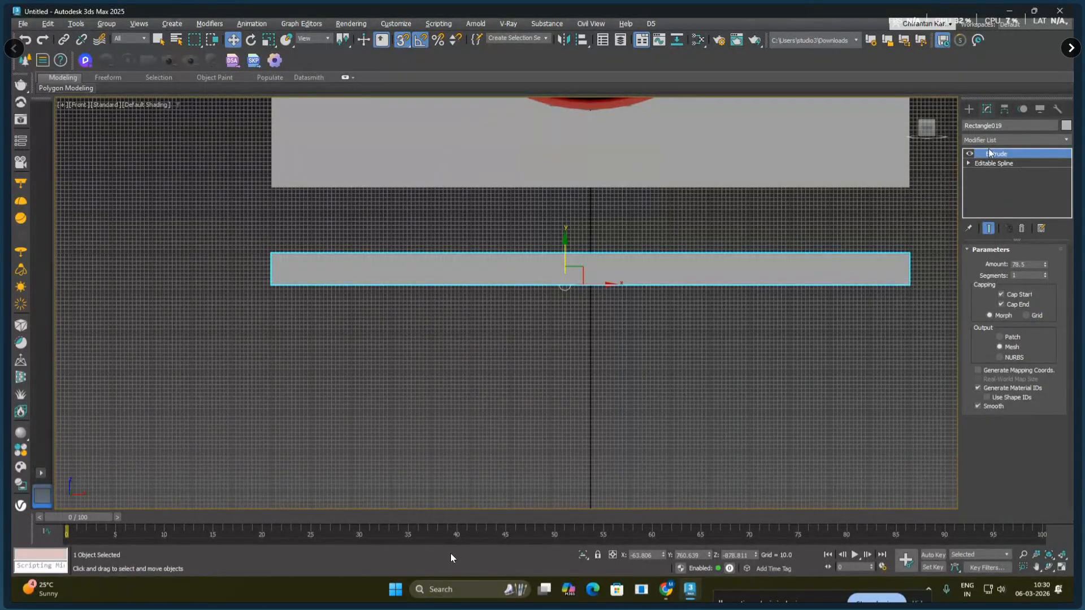
- Convert the lowest panel's spline vertices to Corner and bring its right pair left to form a narrow foot strip
left_click(968, 164)
left_click(990, 173)
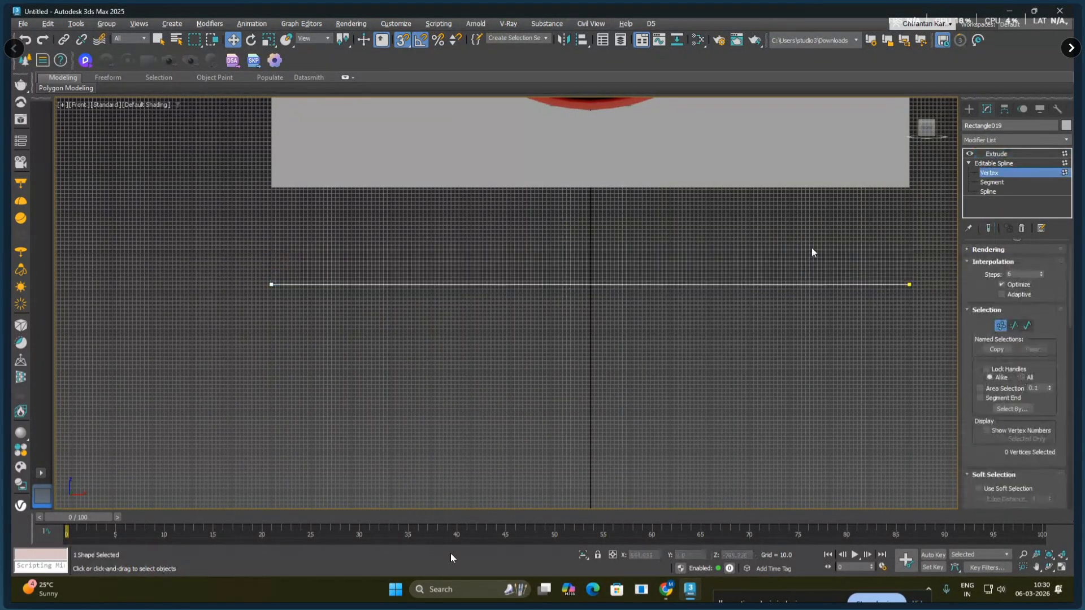
left_click_drag(909, 285, 271, 281)
left_click_drag(399, 343, 398, 342)
right_click(326, 284)
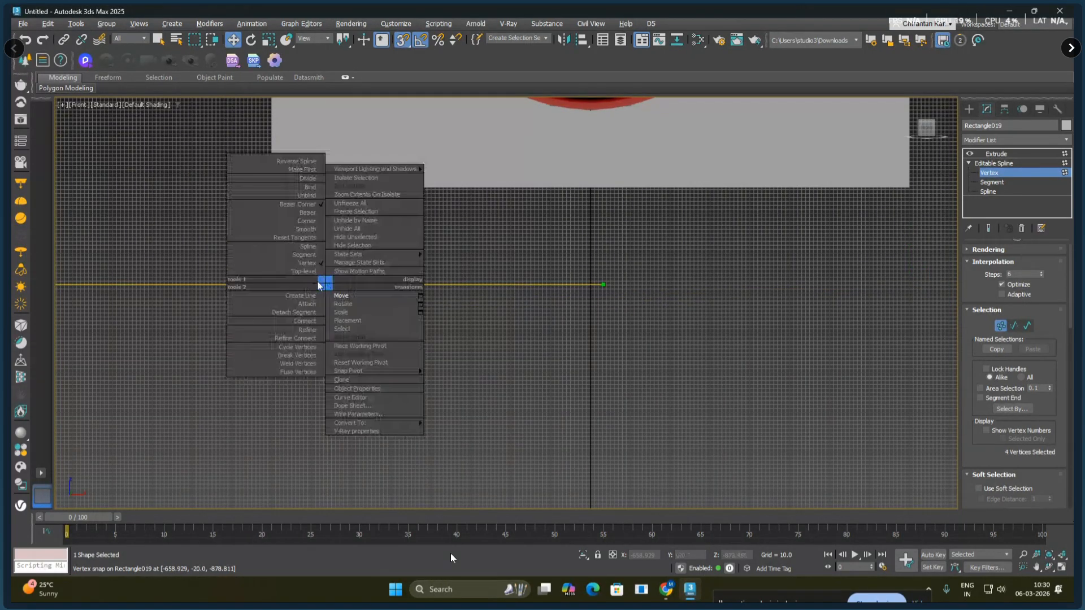
left_click(301, 219)
middle_click_drag(356, 295, 443, 311)
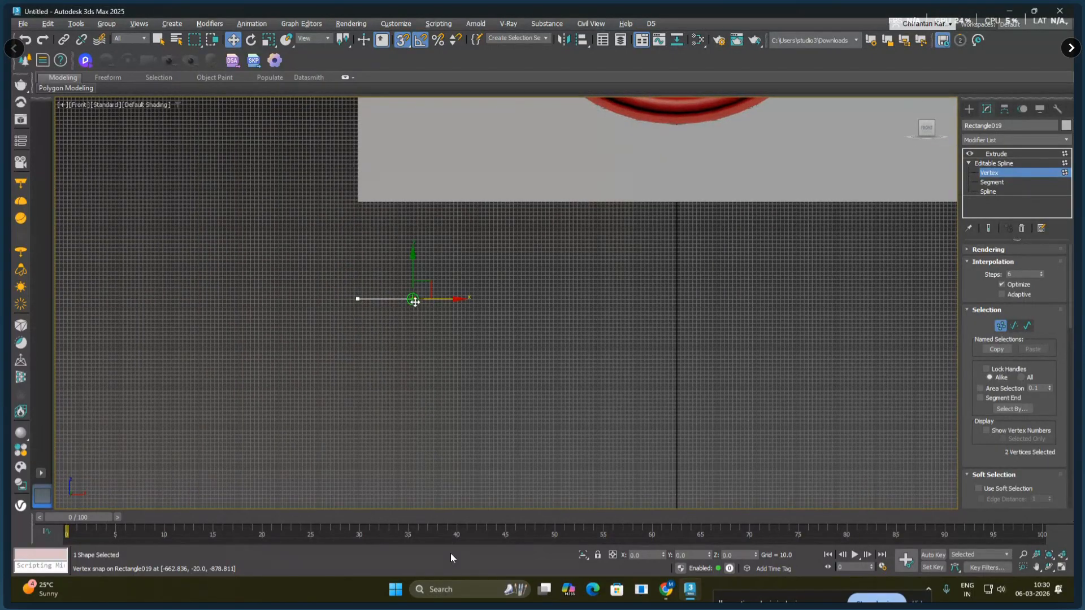
mouse_move(414, 301)
left_mouse_down()
mouse_move(473, 278)
mouse_move(417, 327)
mouse_move(441, 300)
mouse_move(432, 300)
left_mouse_up()
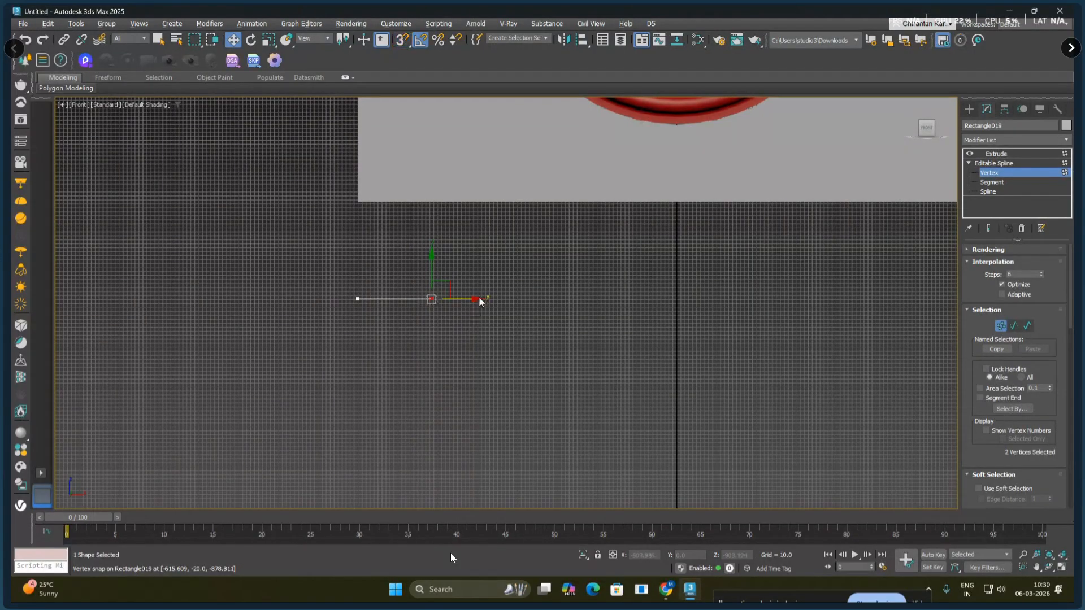
key("s")
left_click(642, 310)
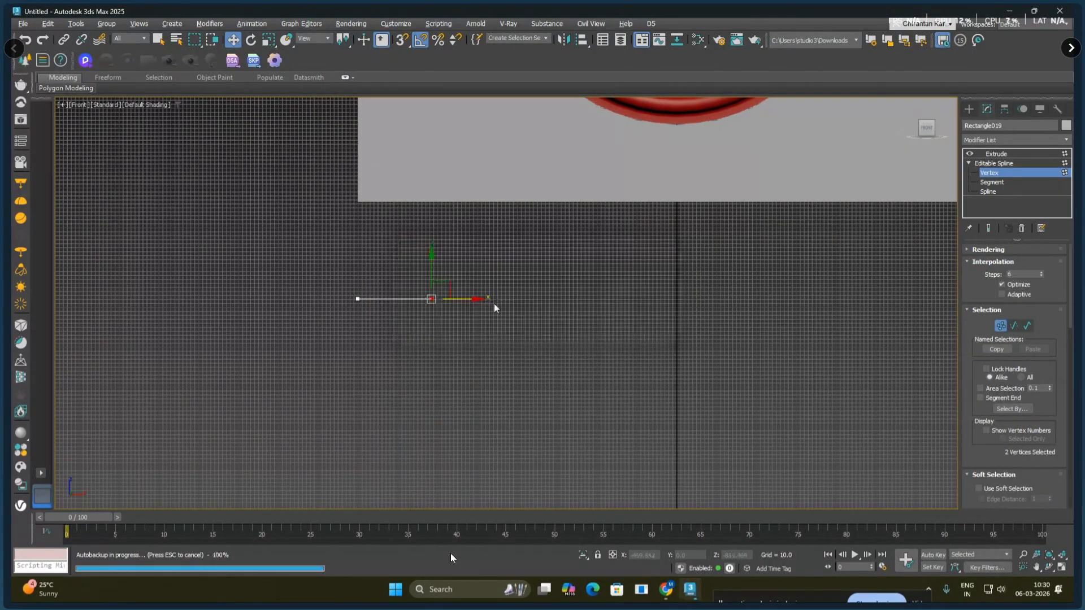
key("ctrl+z")
key("ctrl+z")
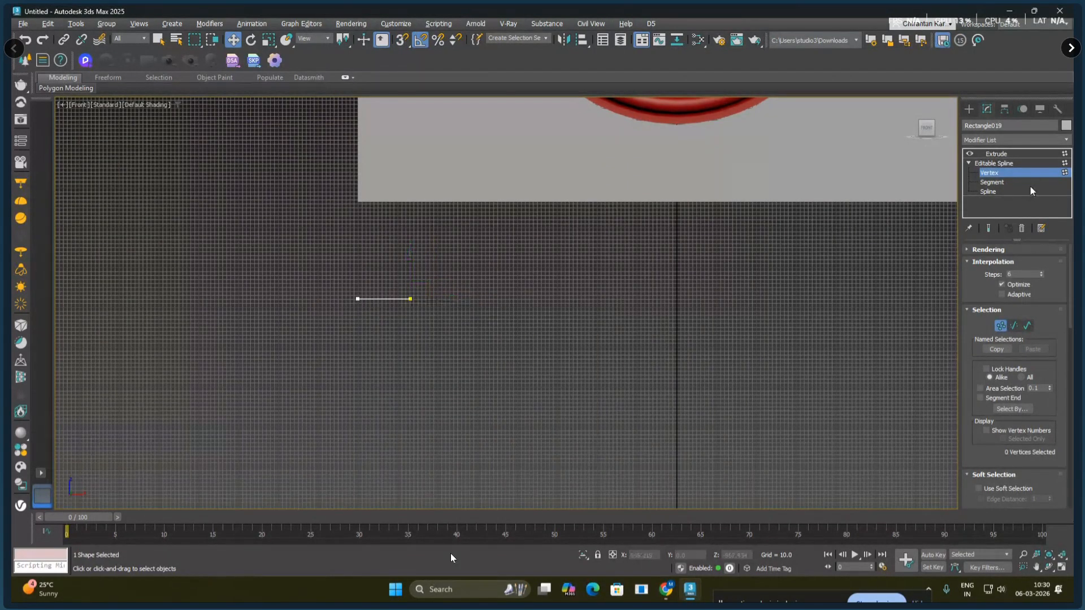
- Move the extruded foot strip against the cabinet's underside near its left edge, and copy it to the right edge at about X 1287
left_click(995, 155)
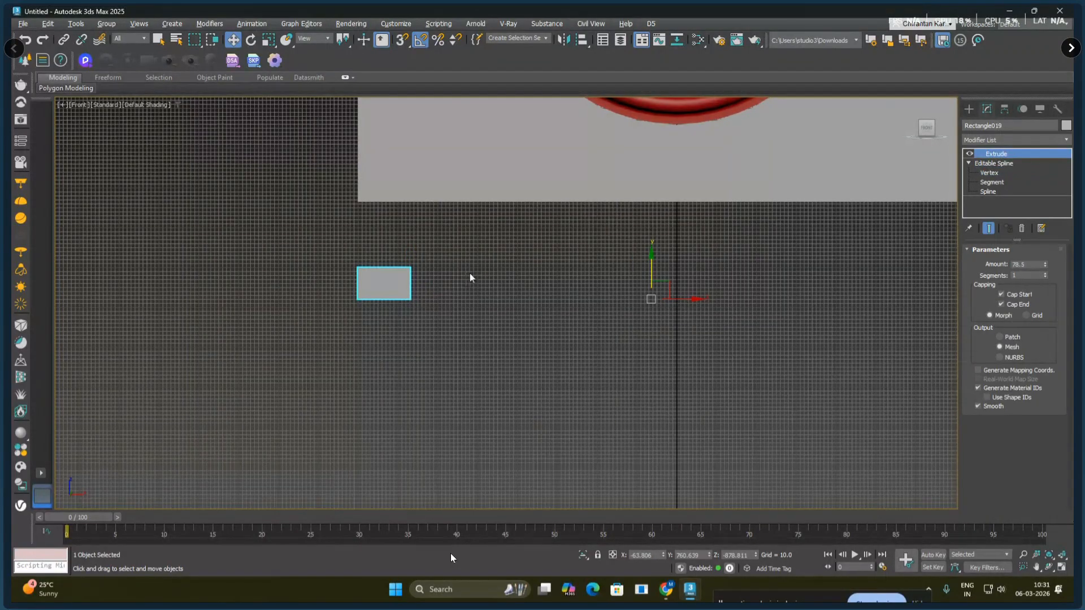
left_click_drag(662, 272, 702, 233)
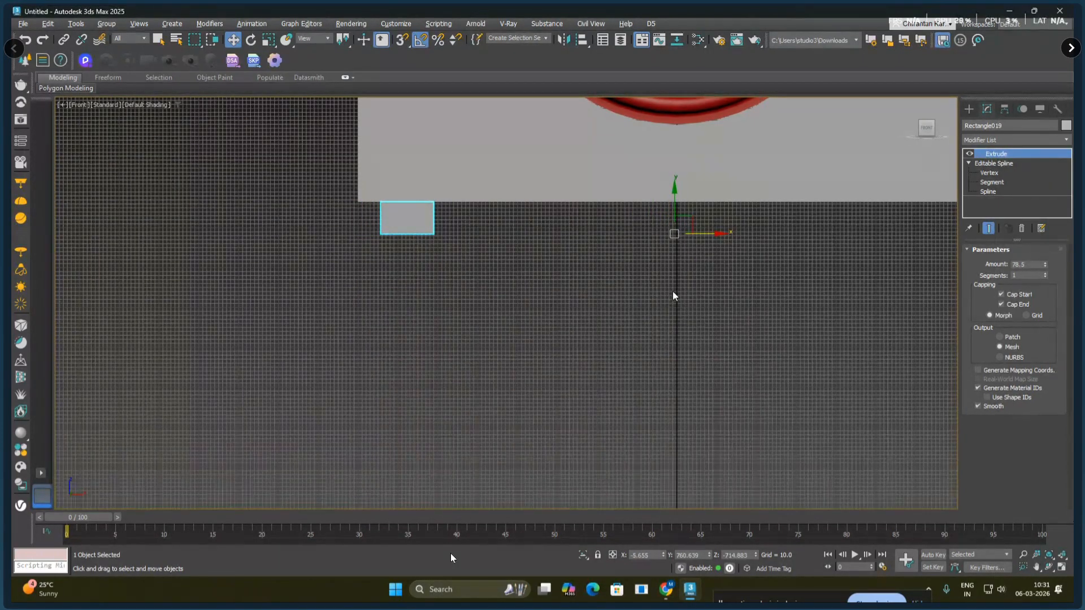
scroll(672, 291, "down", 4)
mouse_move(672, 308)
middle_mouse_down()
mouse_move(533, 337)
mouse_move(528, 352)
mouse_move(407, 349)
middle_mouse_up()
mouse_move(386, 310)
left_mouse_down("shift")
mouse_move(645, 298)
mouse_move(621, 308)
left_mouse_up("shift")
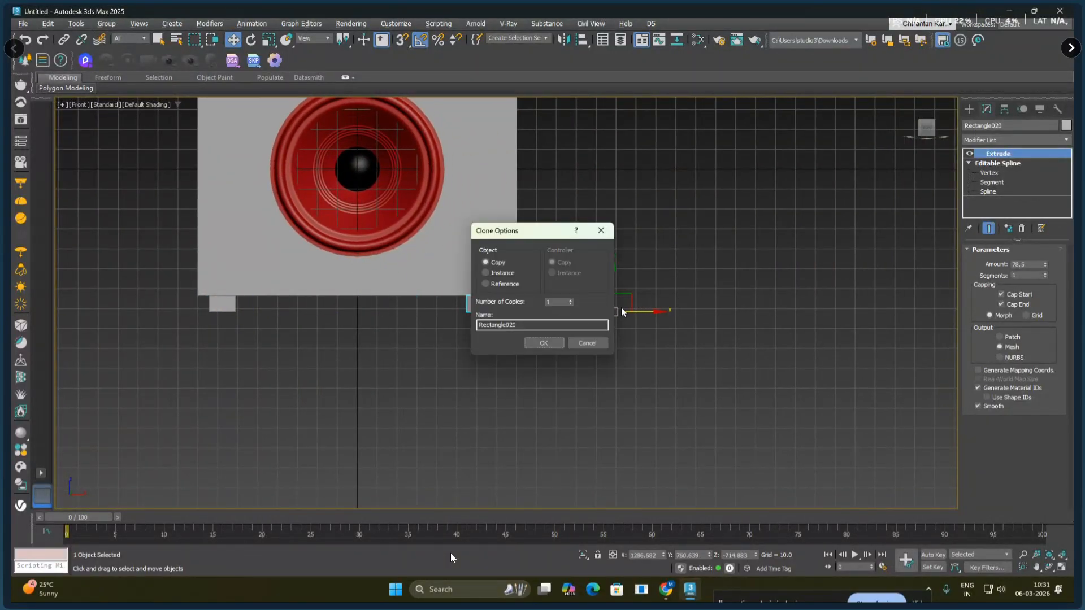
left_click(543, 343)
left_click(727, 230)
- Inspect the assembled speaker cabinet and its foot strips from the front and below in the perspective view
key("p")
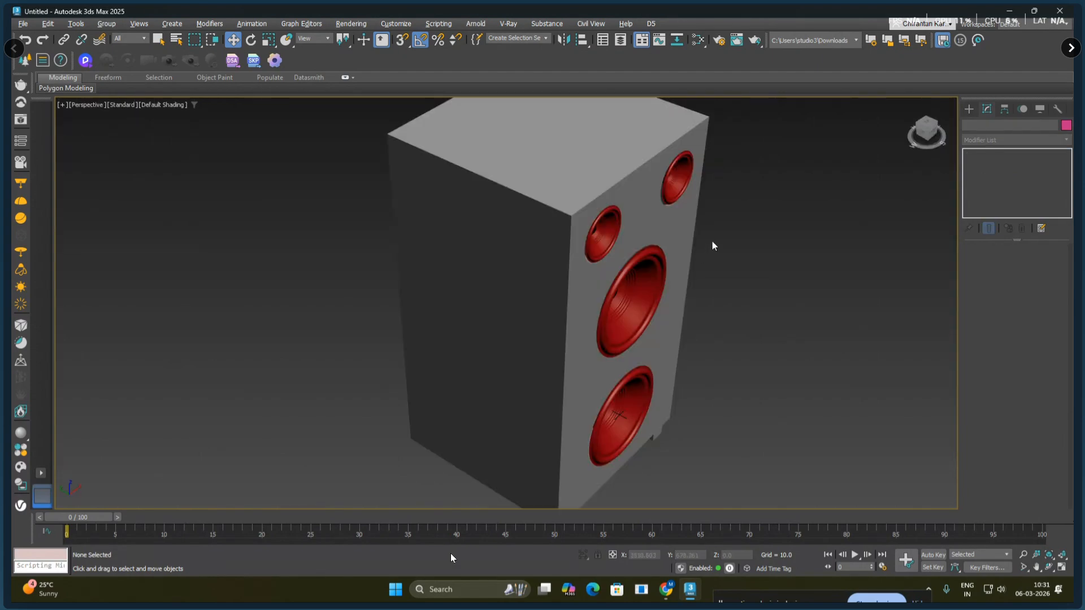
middle_click_drag(714, 293, 667, 230)
scroll(667, 229, "down", 3)
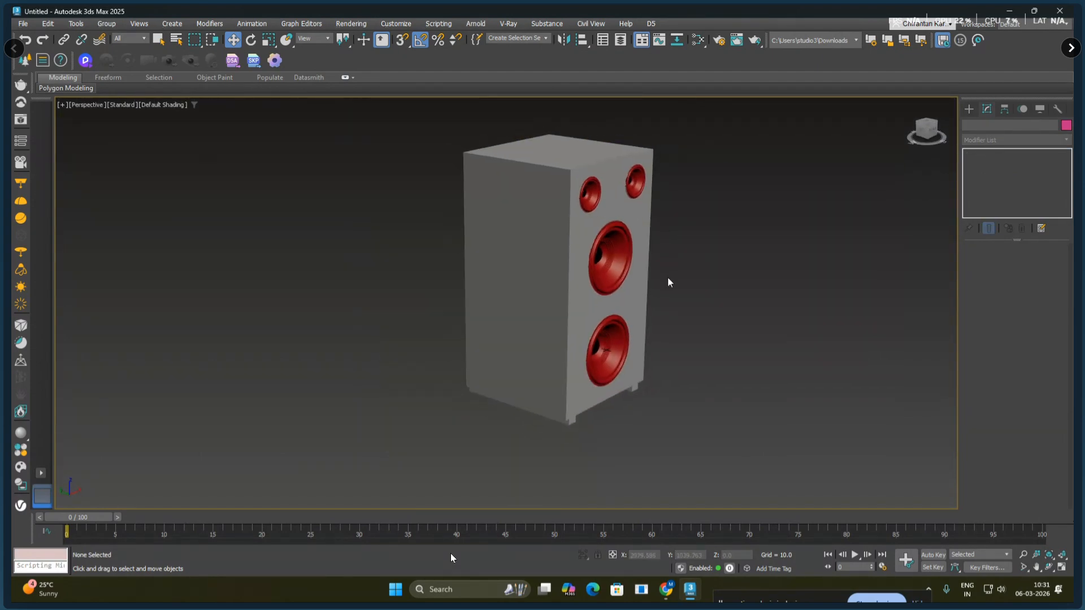
middle_click_drag(667, 276, 644, 241, "alt")
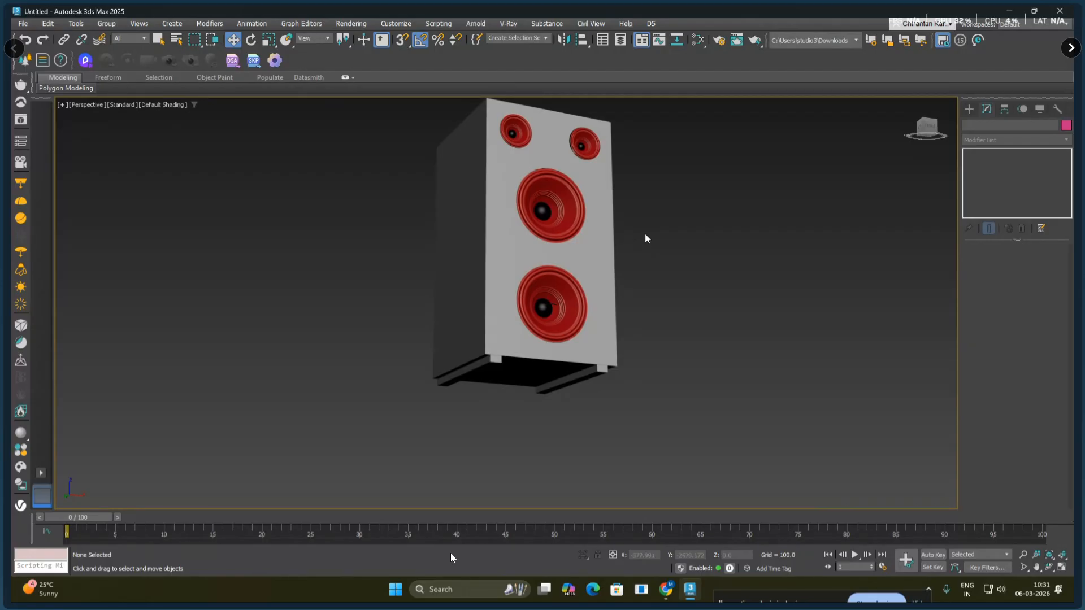
middle_click_drag(656, 232, 659, 238, "alt")
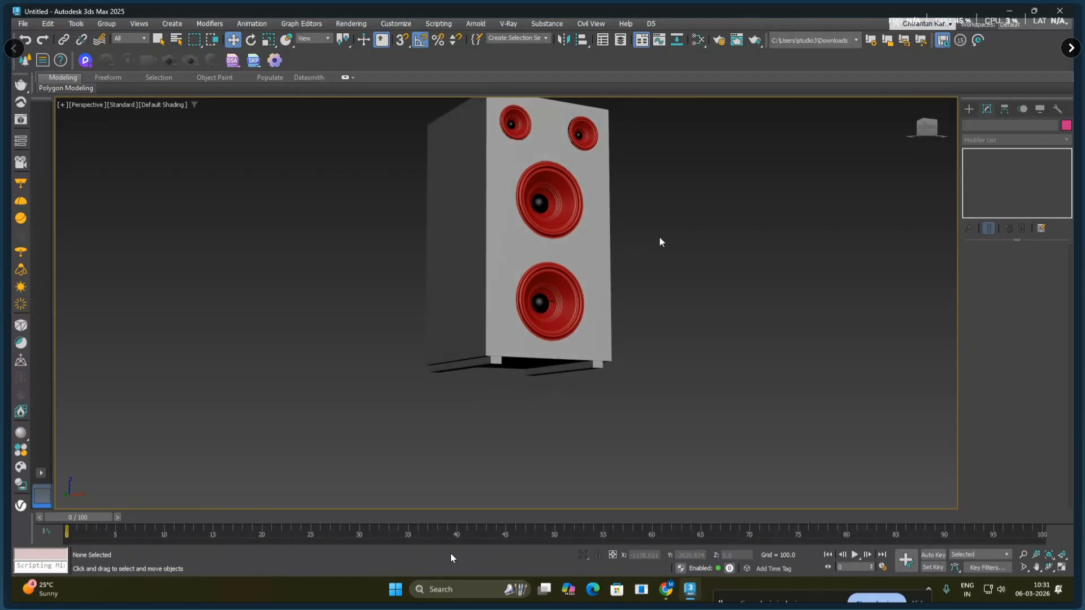